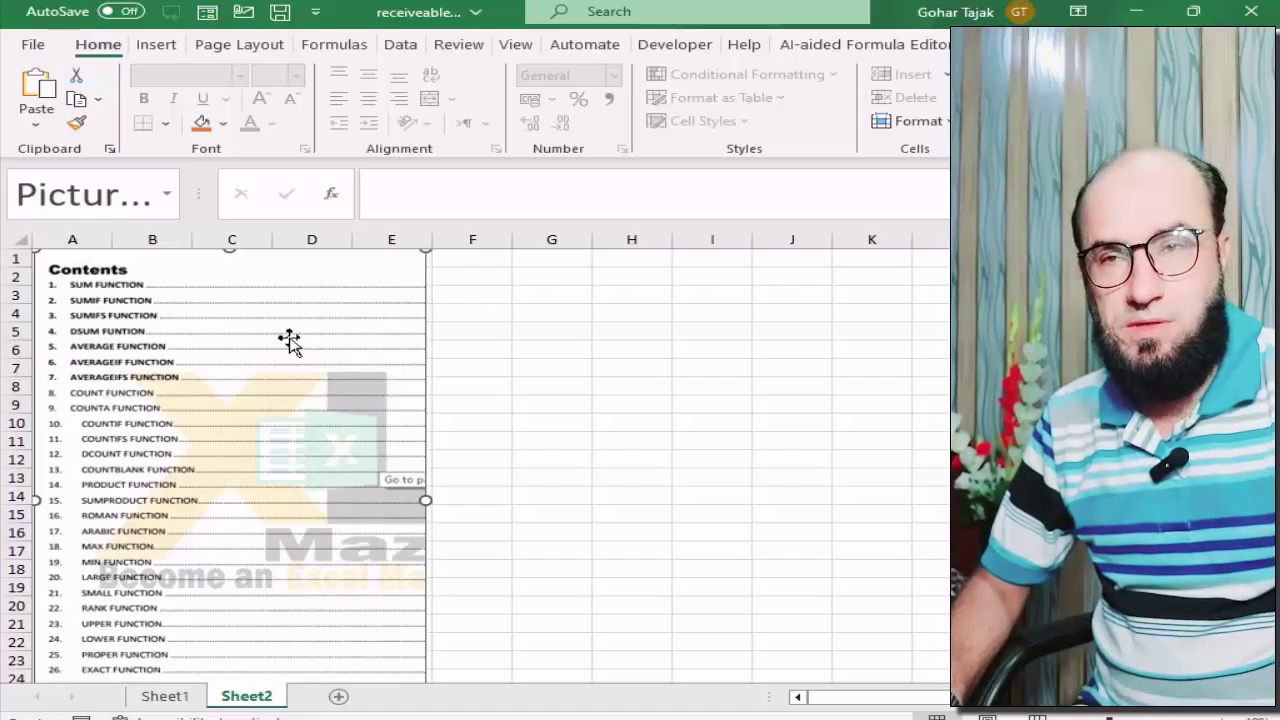
- Switch from Excel to the Wondershare PDFelement window
key("alt+Tab")
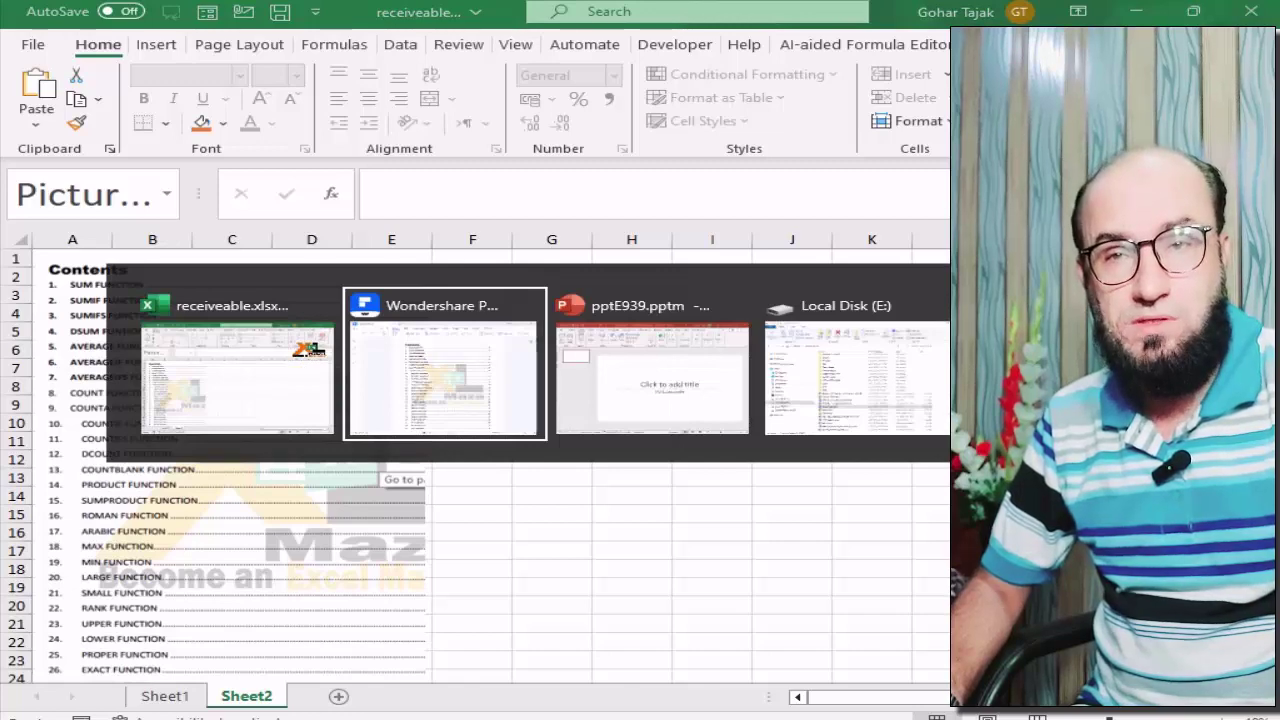
- Scroll the Excel Book PDF from its cover through the Contents pages to the SUM FUNCTION section on page 6
scroll(520, 338, "up", 4)
scroll(520, 340, "up", 4)
scroll(518, 343, "up", 3)
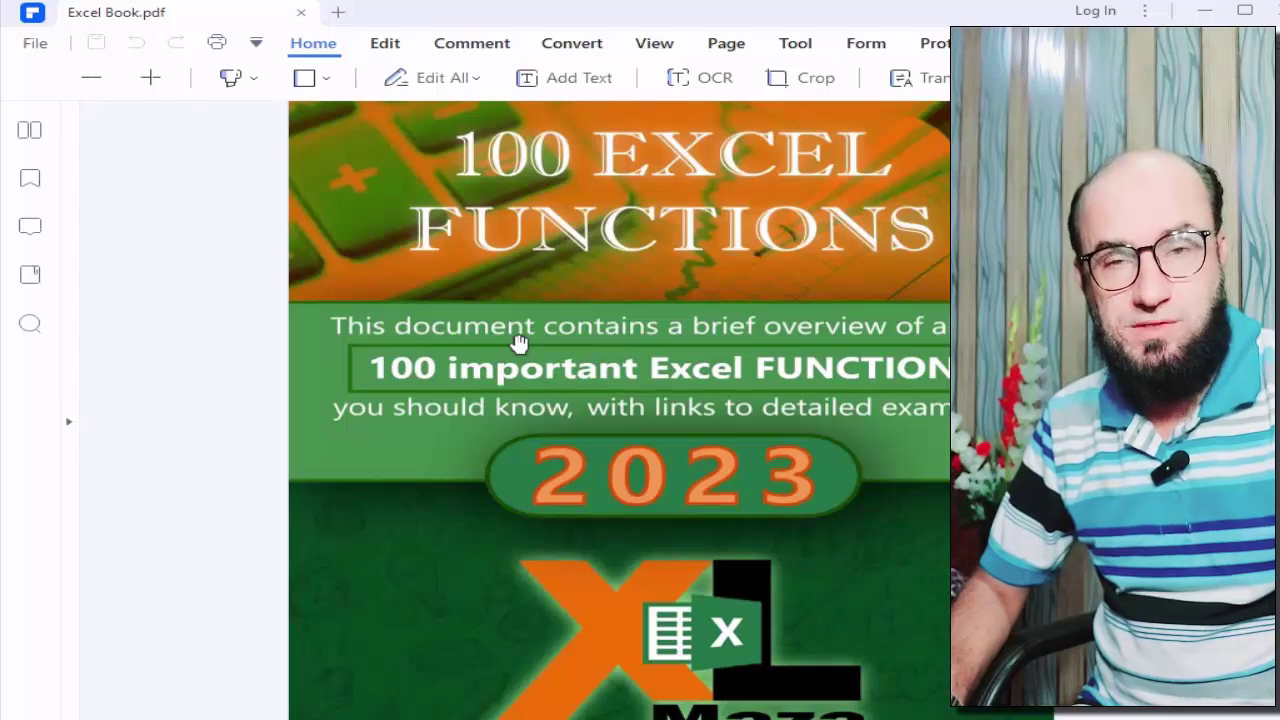
scroll(518, 343, "down", 2)
scroll(514, 343, "down", 3)
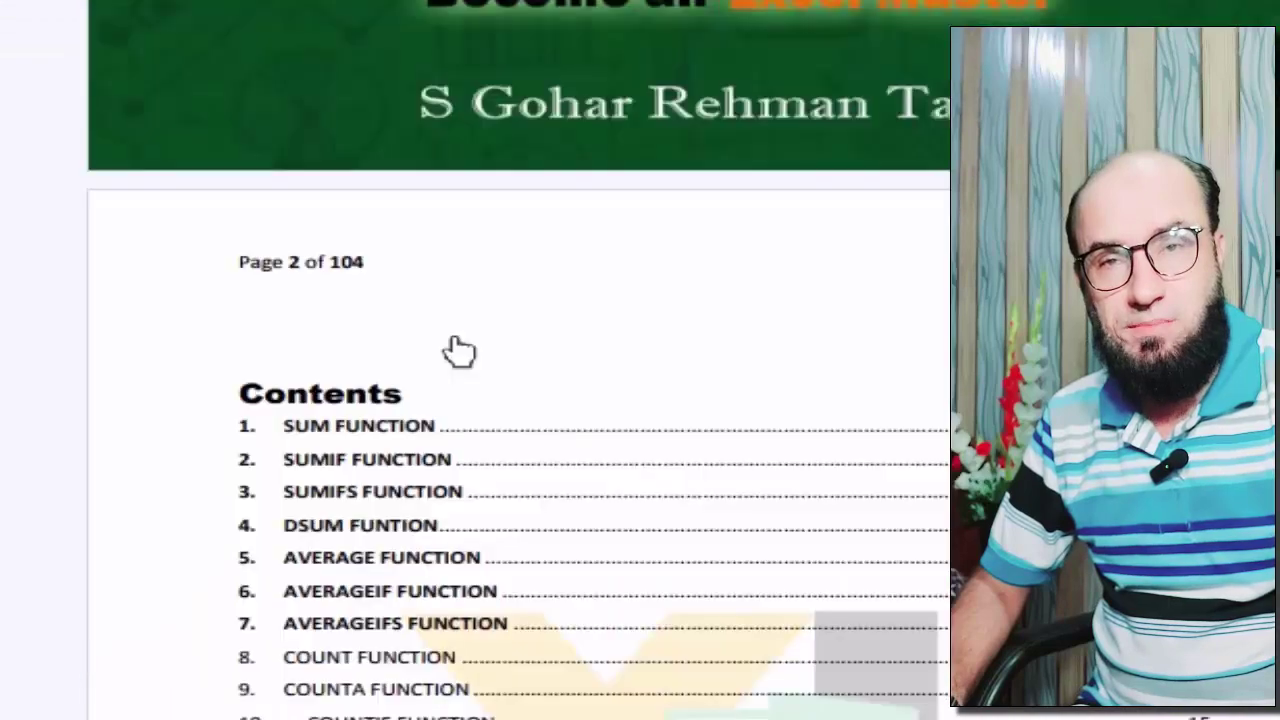
scroll(459, 350, "down", 3)
scroll(459, 350, "down", 2)
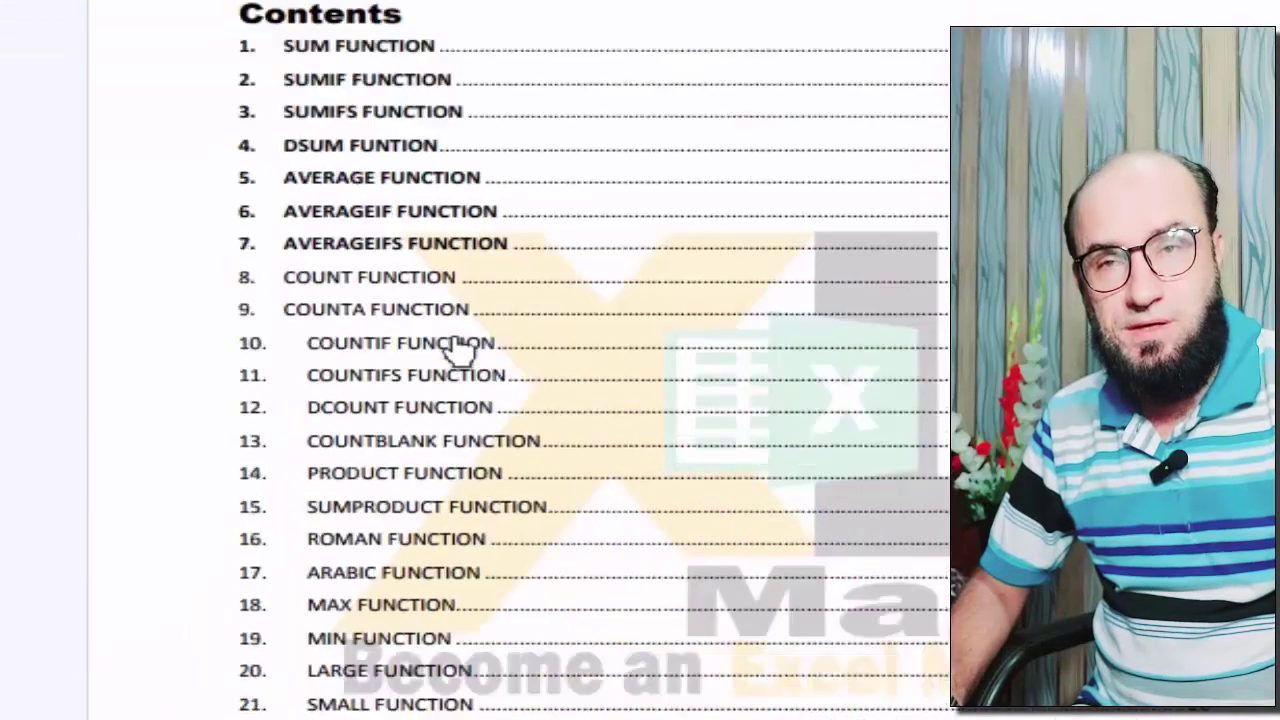
scroll(459, 350, "down", 3)
scroll(459, 350, "down", 4)
scroll(459, 350, "down", 5)
scroll(459, 350, "down", 3)
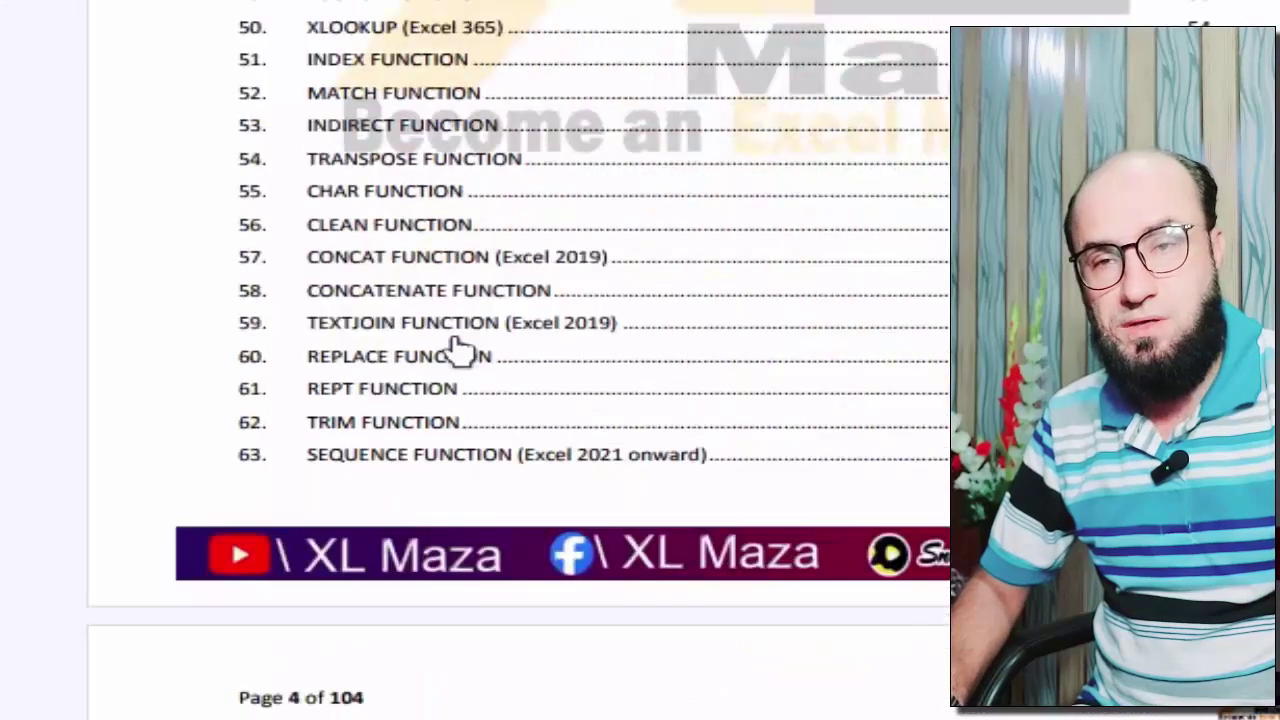
scroll(459, 350, "down", 4)
scroll(459, 350, "down", 5)
scroll(459, 350, "down", 5)
scroll(459, 350, "down", 3)
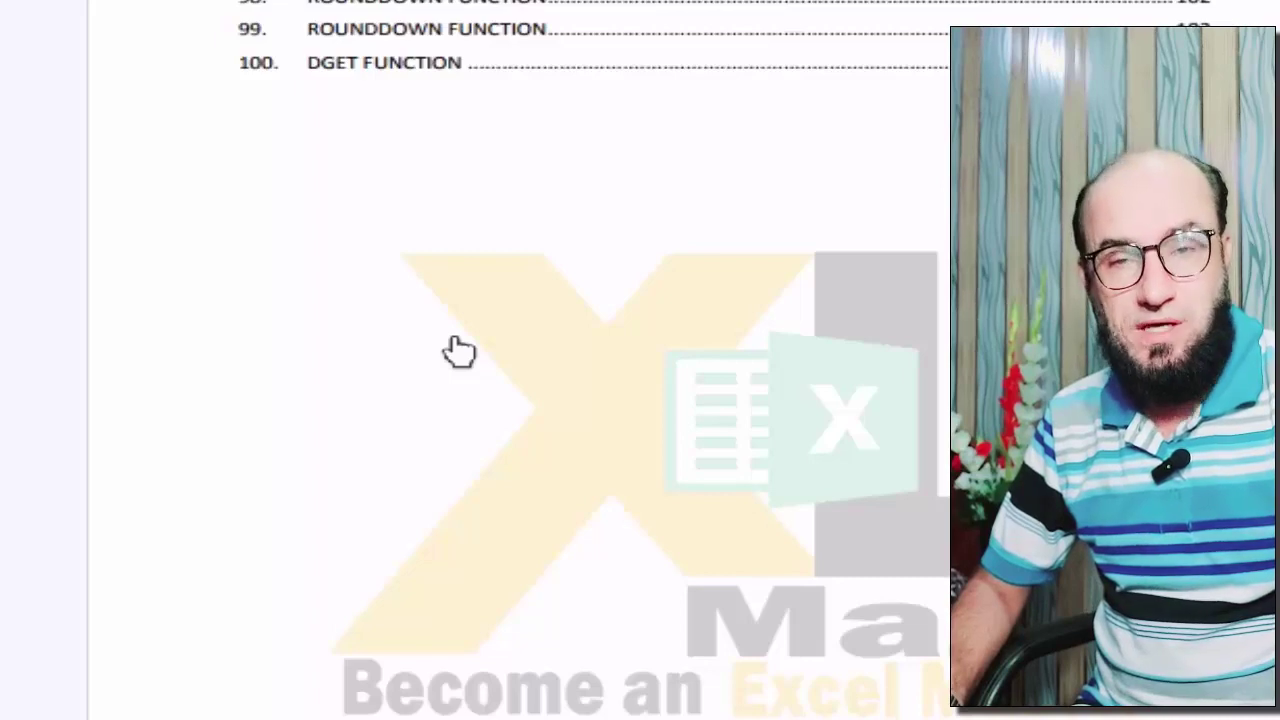
scroll(459, 350, "down", 5)
- Read down through the SUM examples into the SUMIF FUNCTION pages
scroll(459, 350, "down", 4)
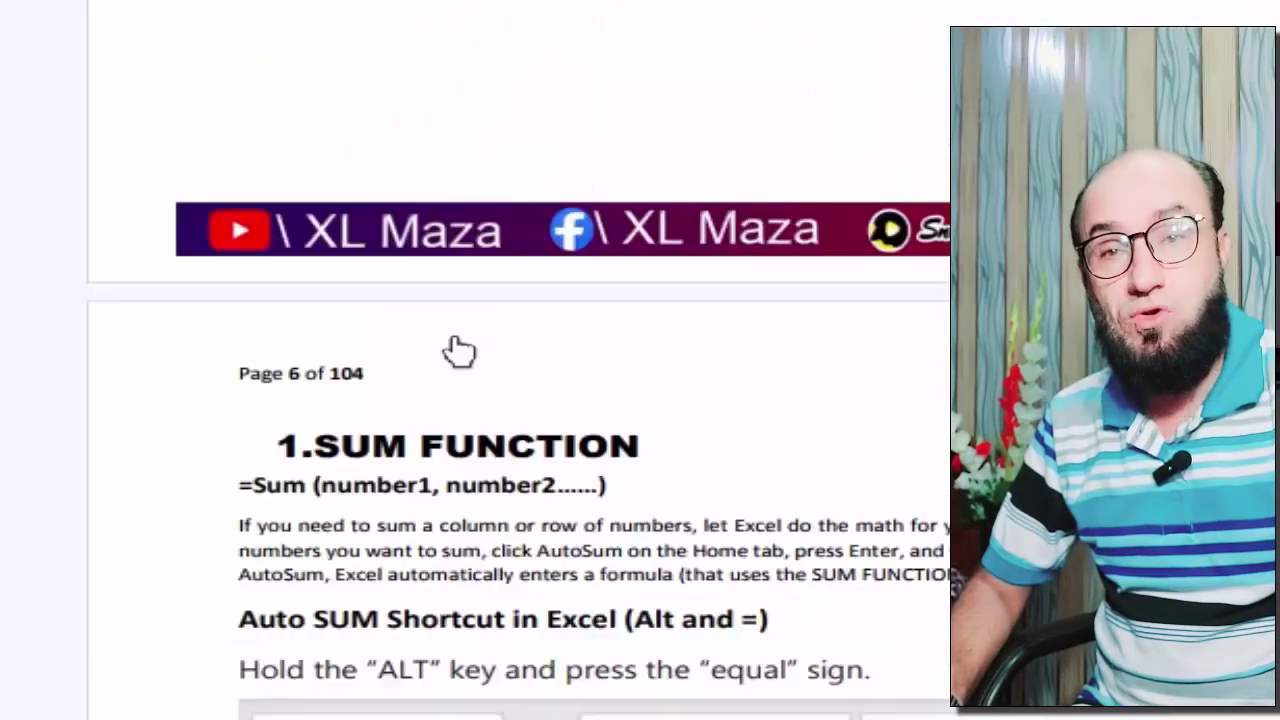
scroll(459, 350, "down", 1)
scroll(459, 350, "down", 1)
scroll(370, 322, "down", 1)
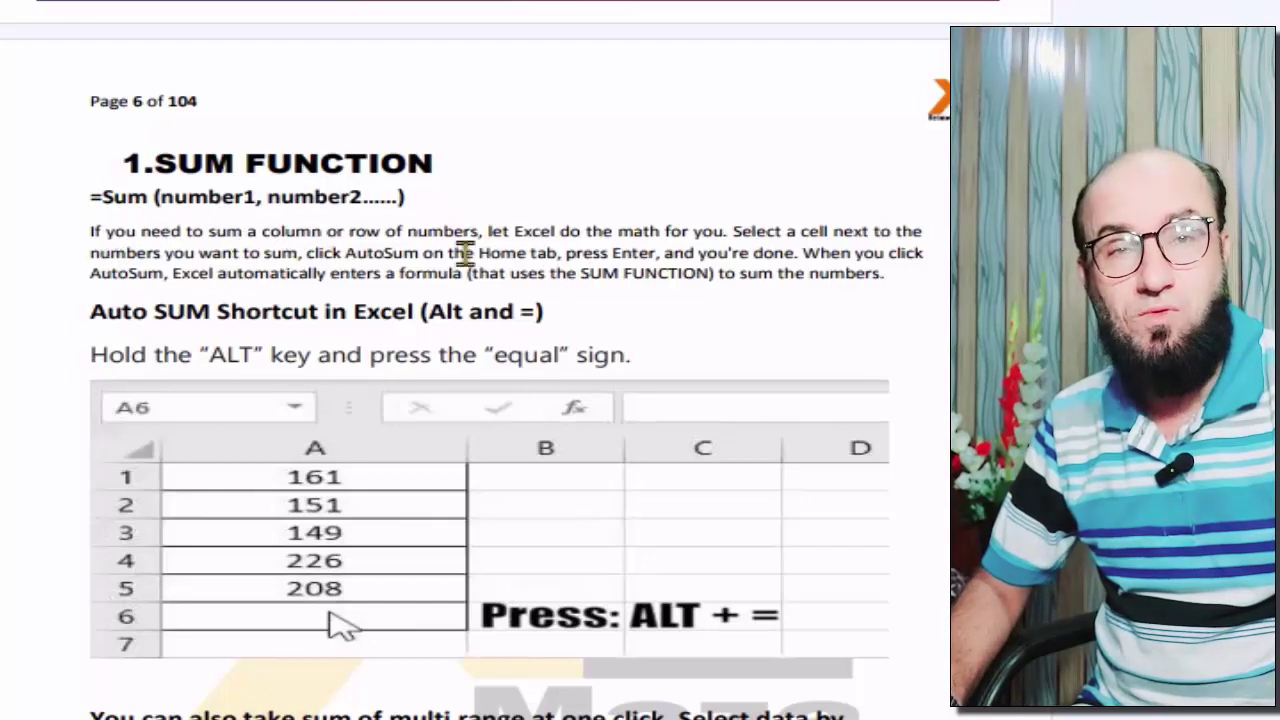
scroll(495, 346, "down", 3)
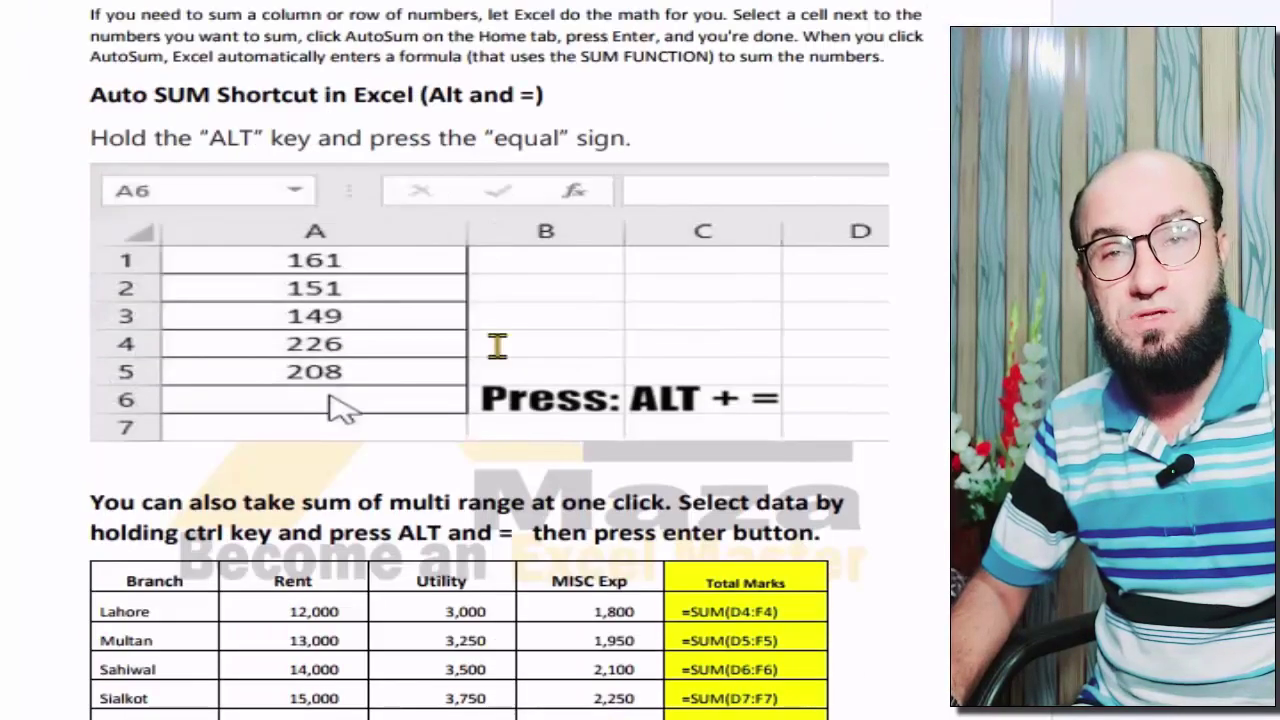
scroll(497, 346, "down", 3)
scroll(494, 340, "down", 5)
scroll(491, 346, "down", 6)
scroll(493, 347, "down", 1)
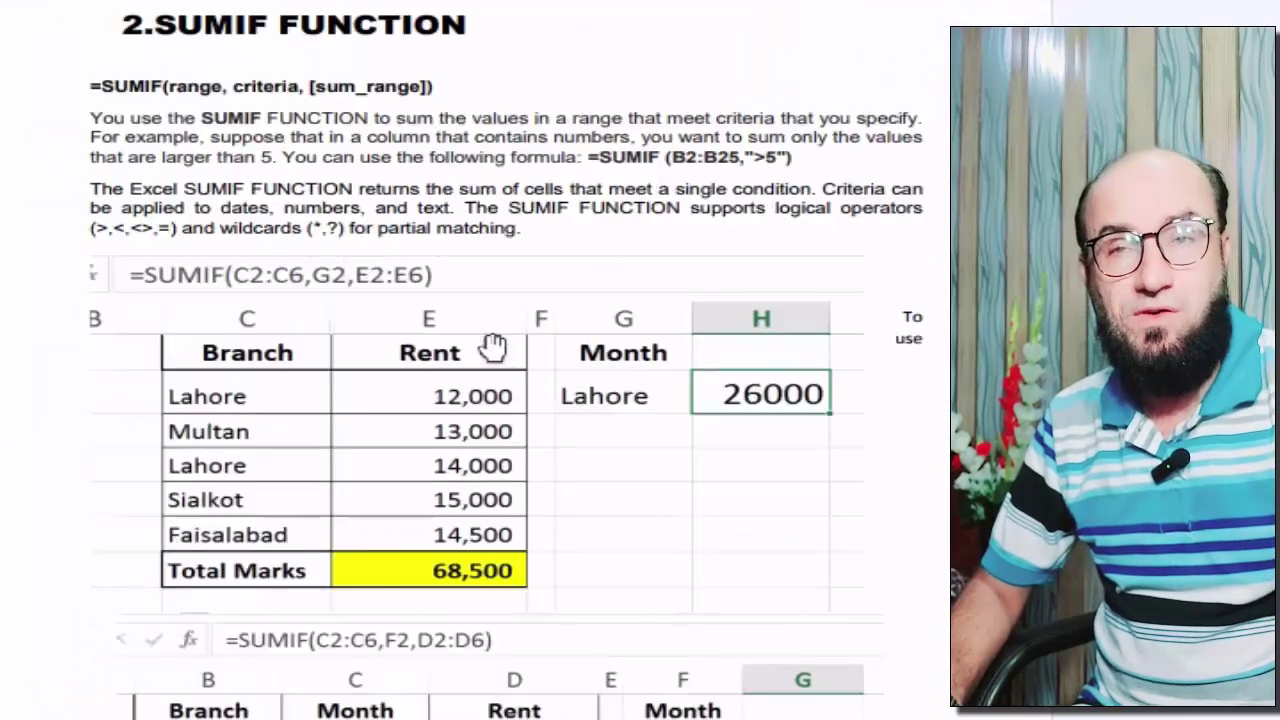
scroll(494, 346, "down", 1)
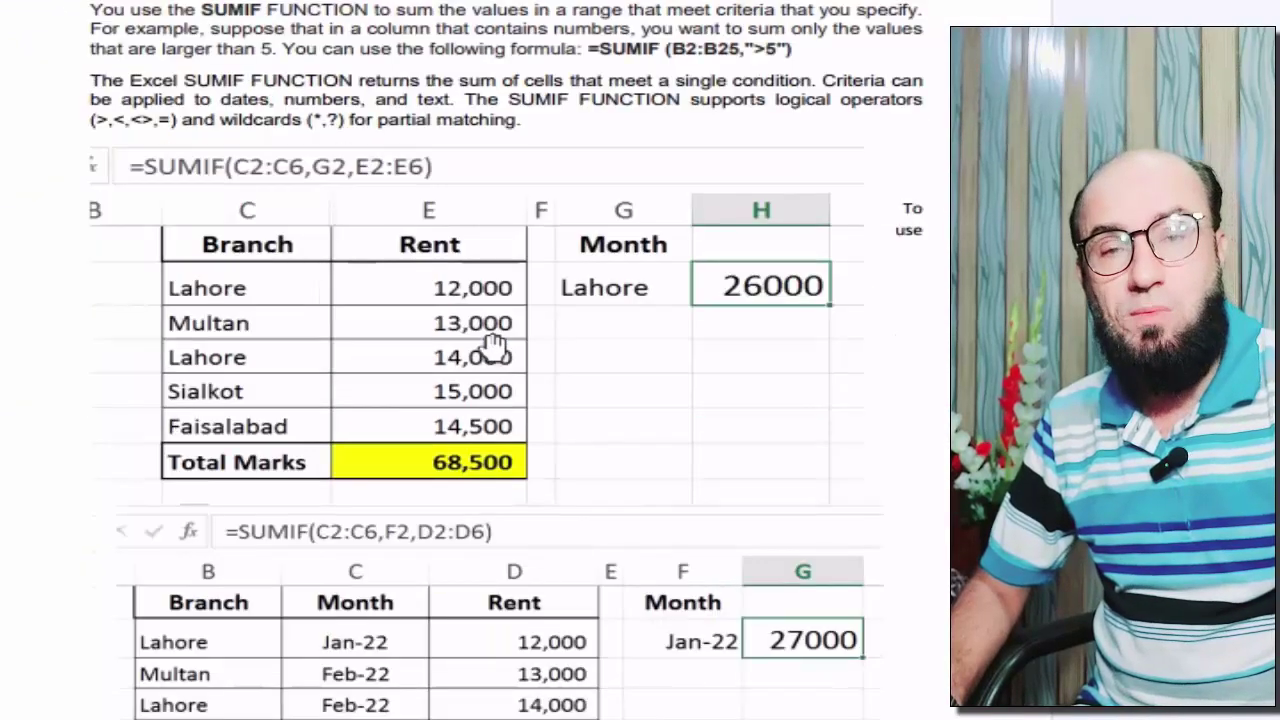
scroll(494, 346, "down", 1)
- Scroll back up a little, then return to the receiveable.xlsx workbook in Excel
scroll(494, 346, "up", 5)
scroll(494, 346, "up", 8)
scroll(494, 346, "up", 5)
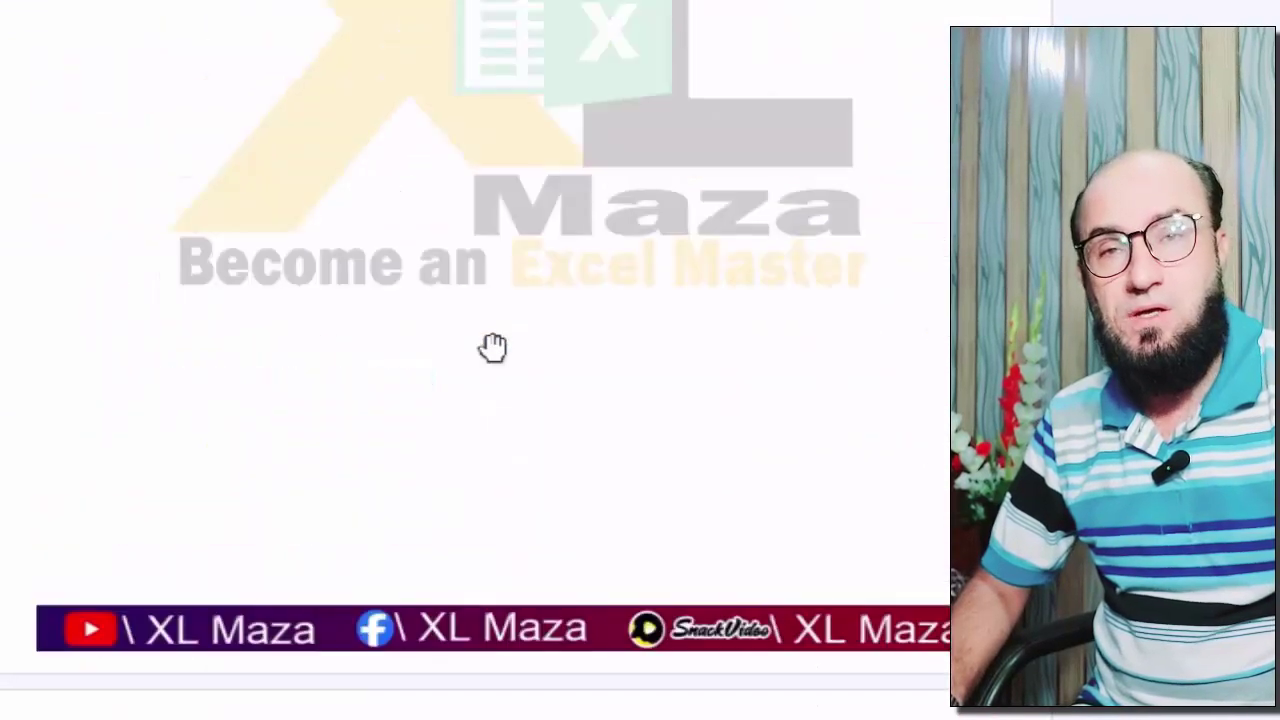
key("alt+Tab")
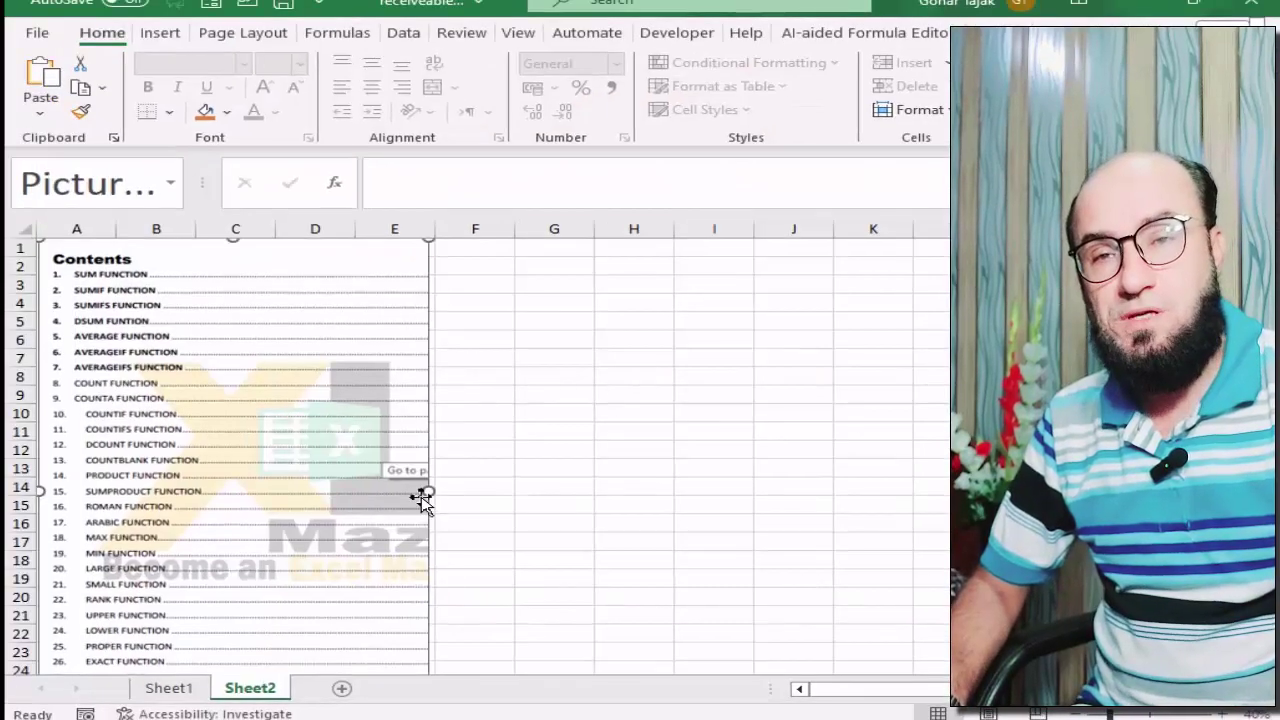
- Widen the Sheet2 contents picture, then add Sheet3 with sum, FUNCTION, FORMULA in A1–A3
left_click_drag(424, 494, 454, 494)
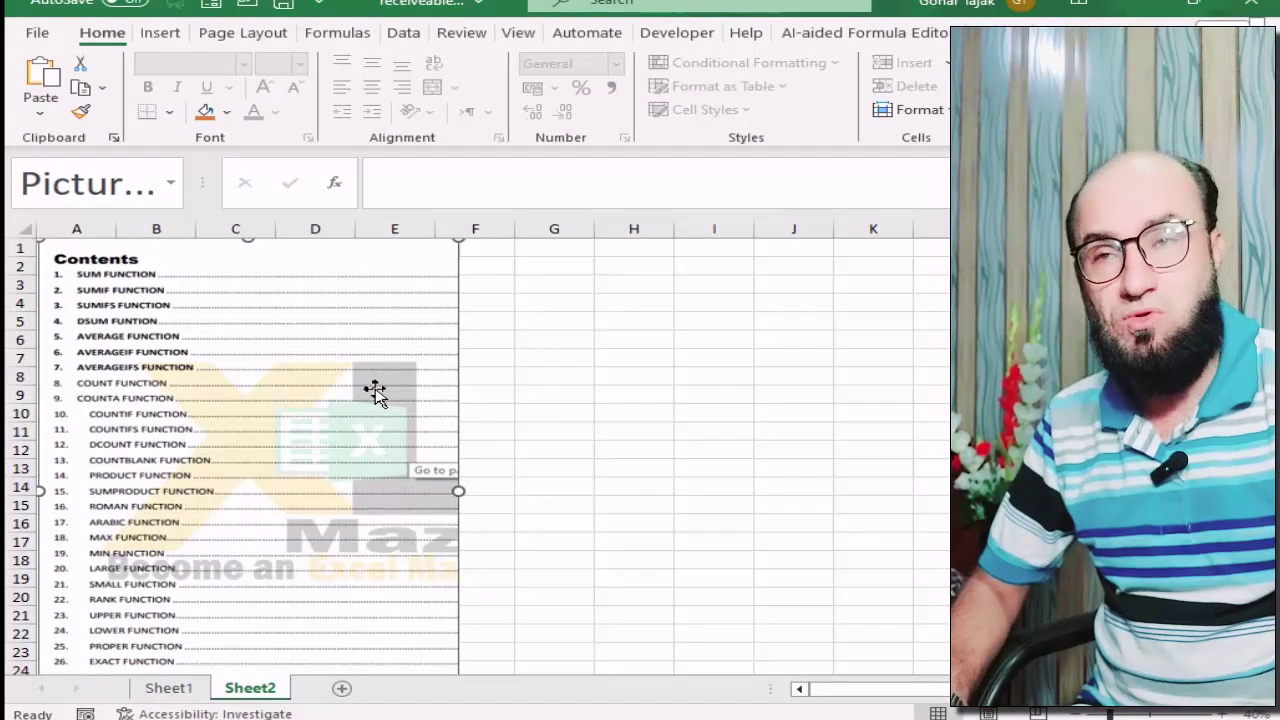
left_click(343, 689)
type("su")
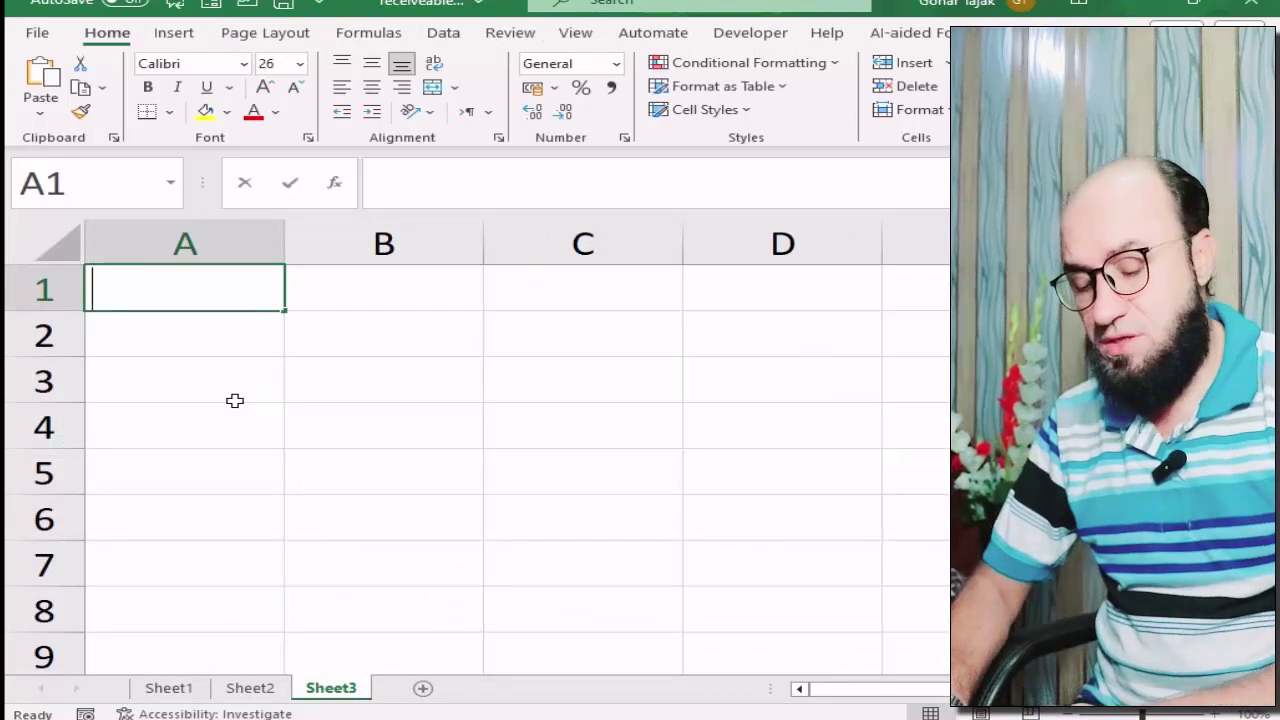
type("m")
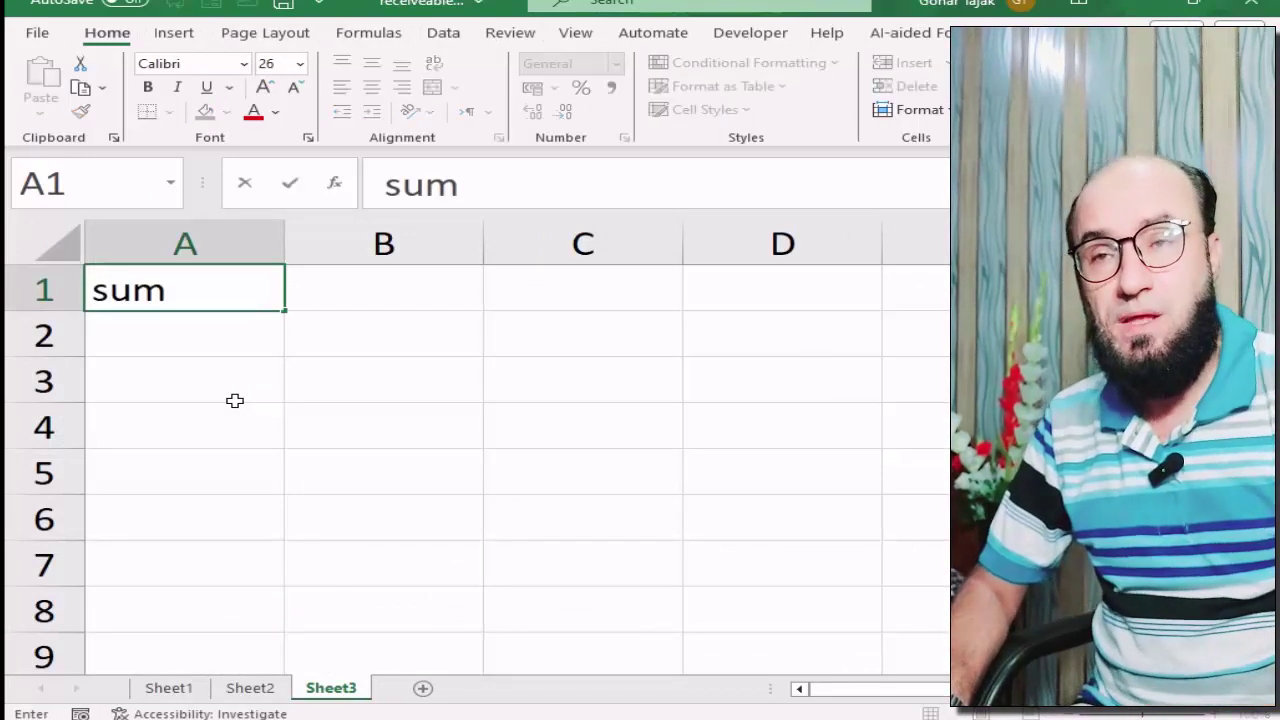
key("Return")
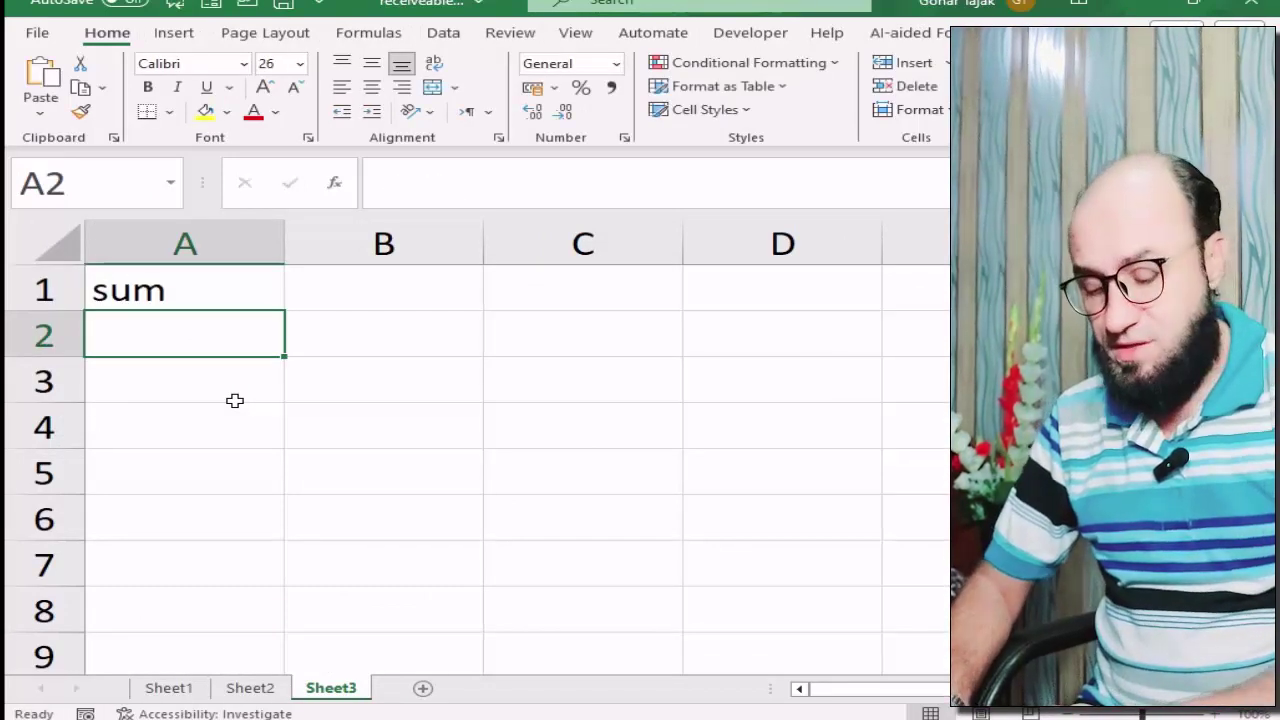
type("FUNCTION")
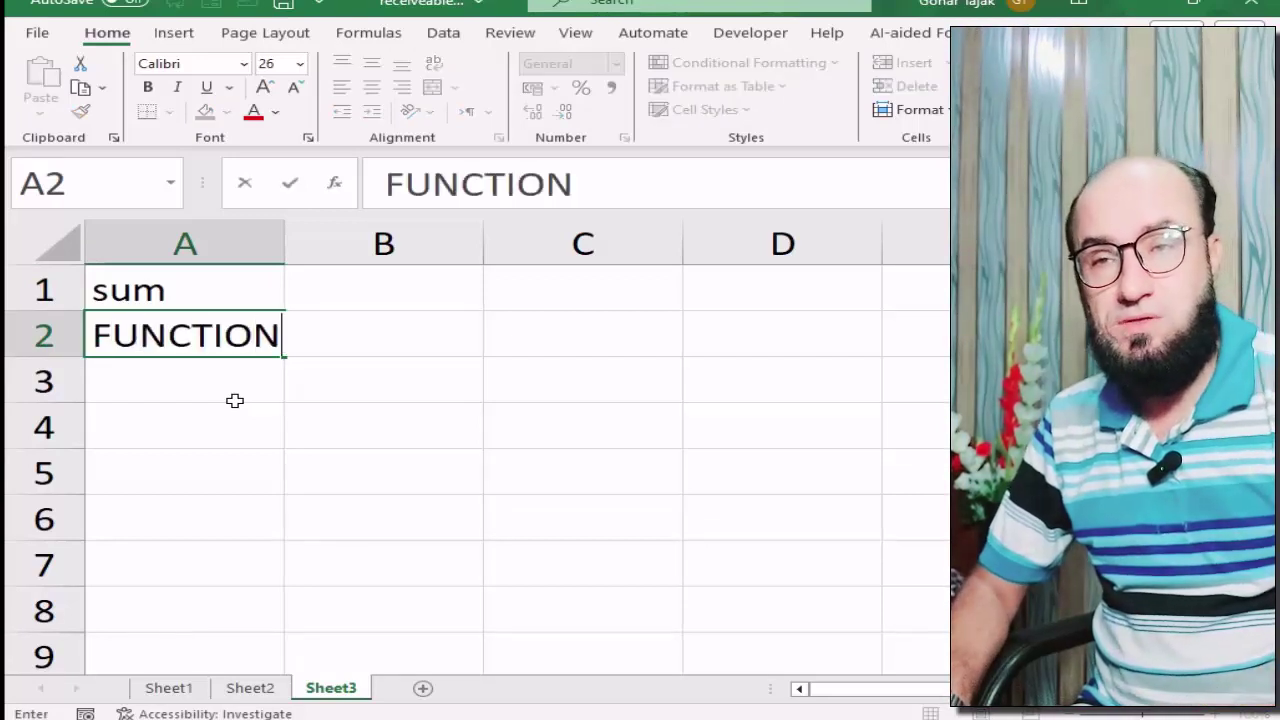
key("Return")
type("FORM")
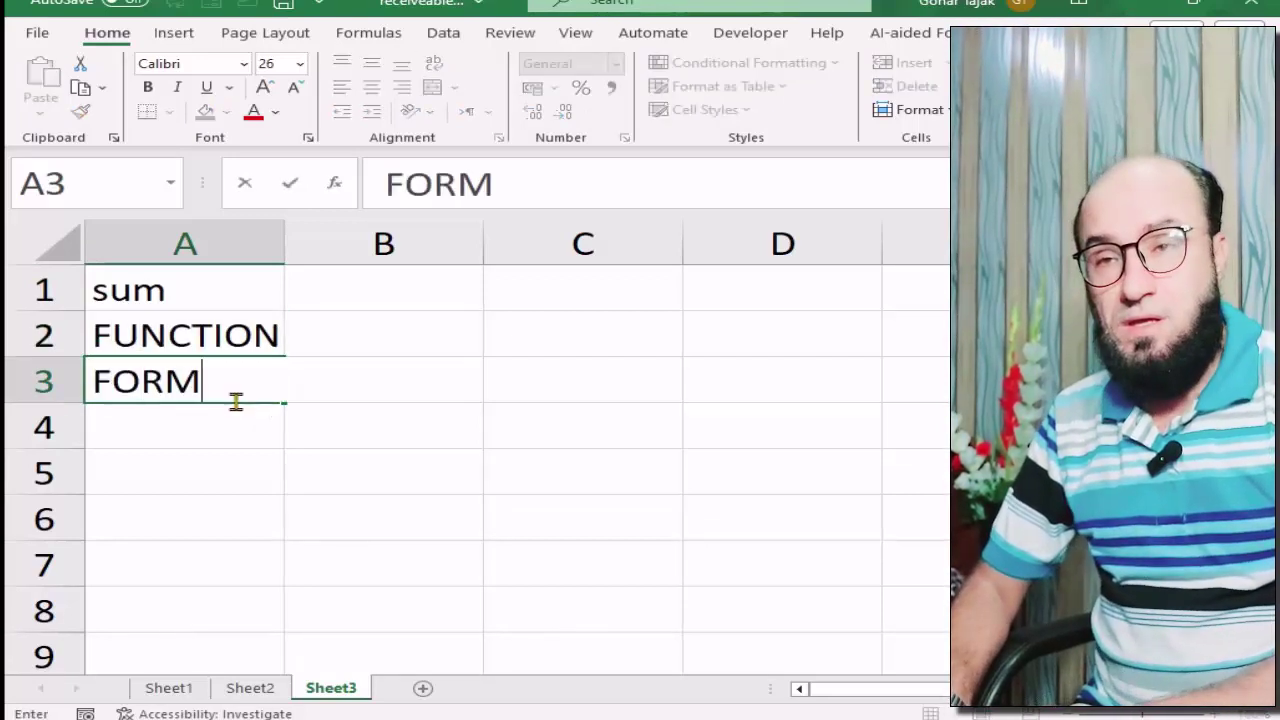
type("ULA")
key("Tab")
key("Tab")
key("Up")
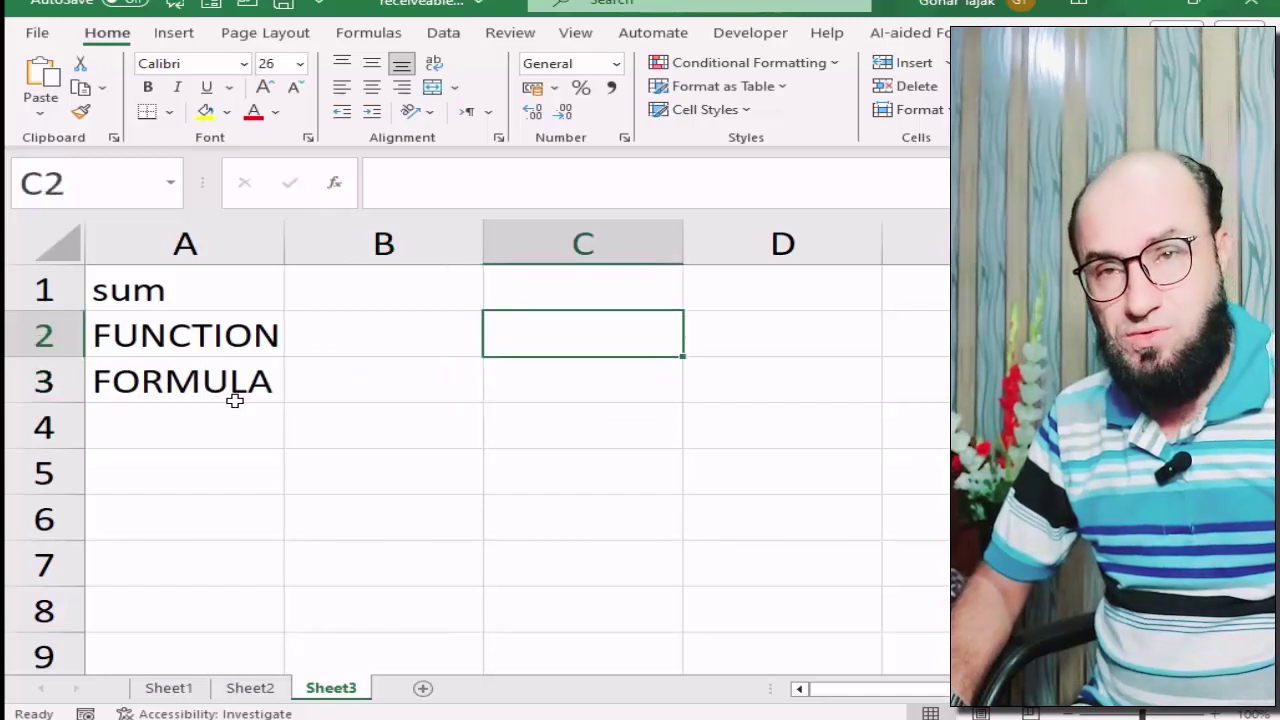
key("Left")
key("Right")
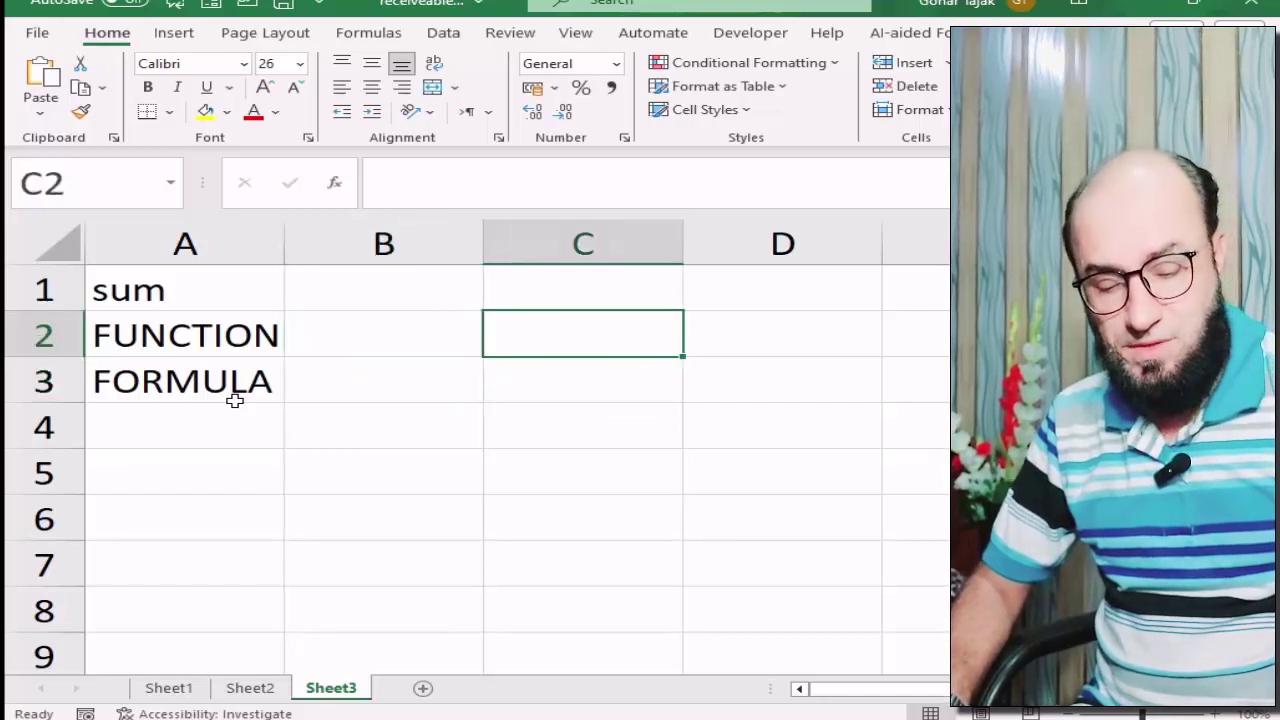
- Enter 1545 in C2 and fill =+C2+1500 from C3 down to C6, reaching 7545
type("1545")
key("Return")
key("Up")
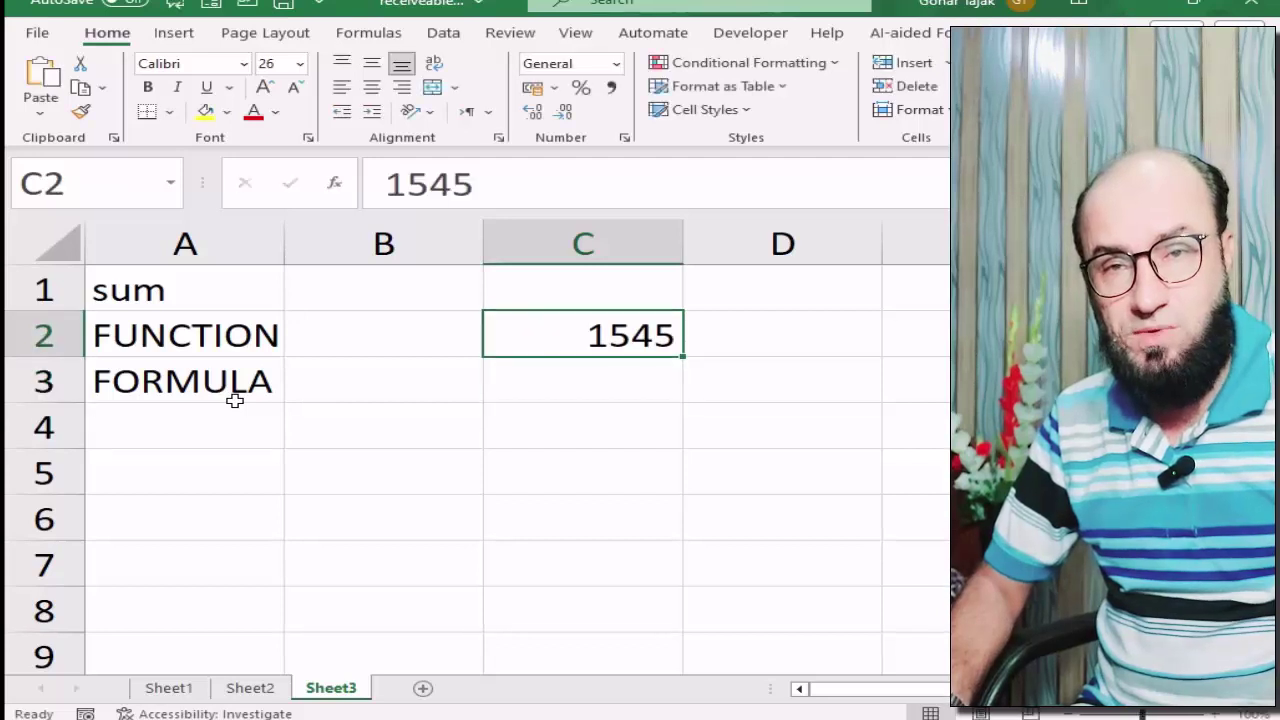
key("Down")
type("+")
key("Up")
type("+")
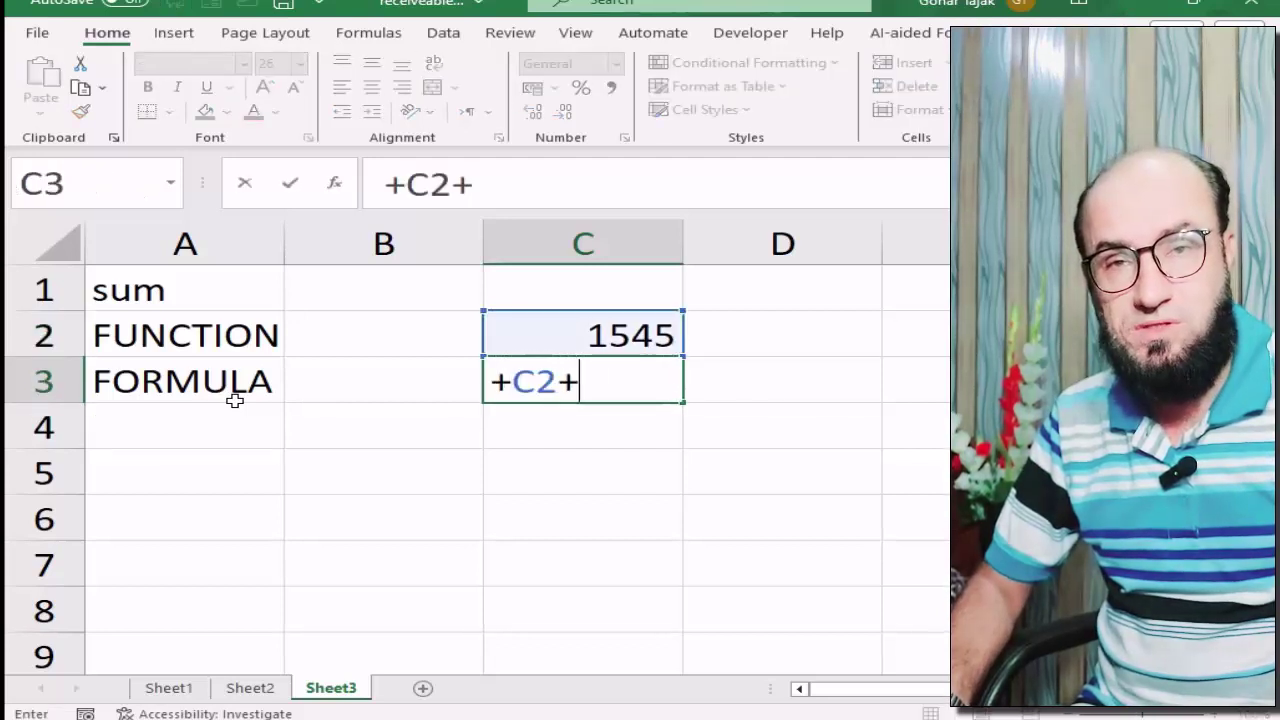
type("1500")
key("Return")
key("Up")
key("shift+Down")
key("shift+Down")
key("shift+Down")
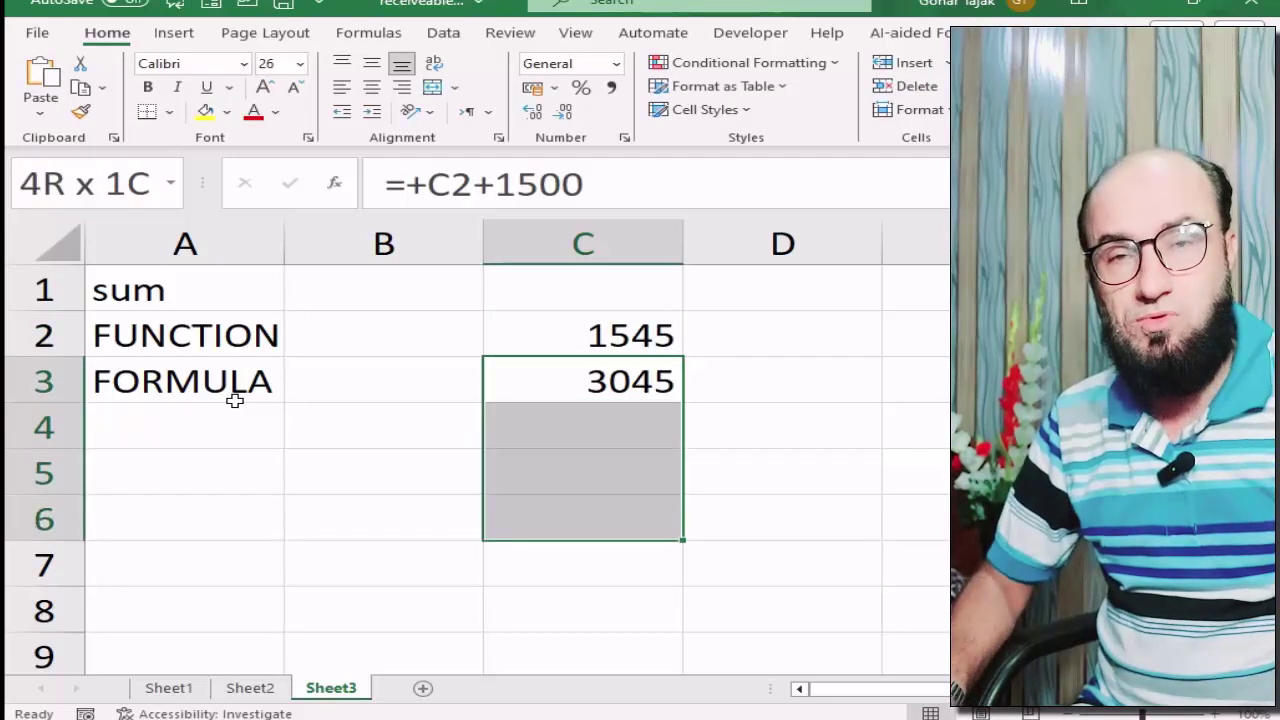
key("ctrl+d")
key("Up")
key("shift+Down")
key("shift+Down")
key("shift+Down")
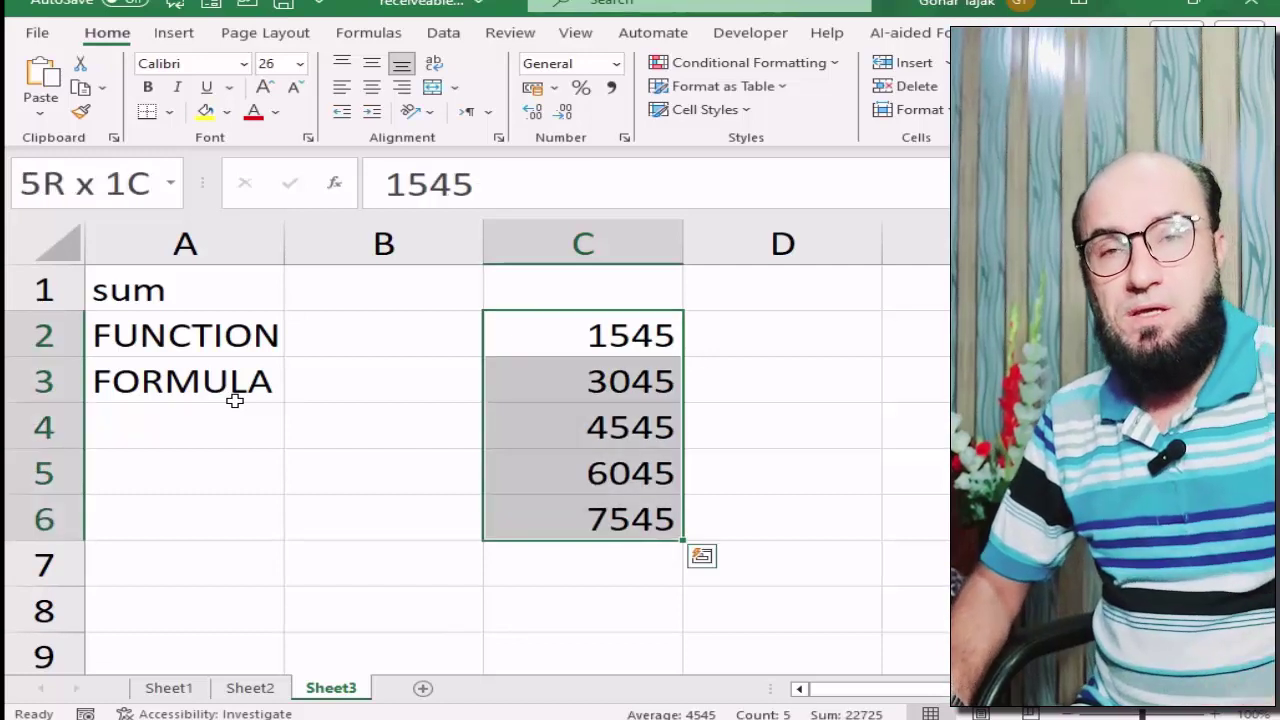
- Narrow columns B and C to fit the numbers
left_click_drag(483, 229, 398, 229)
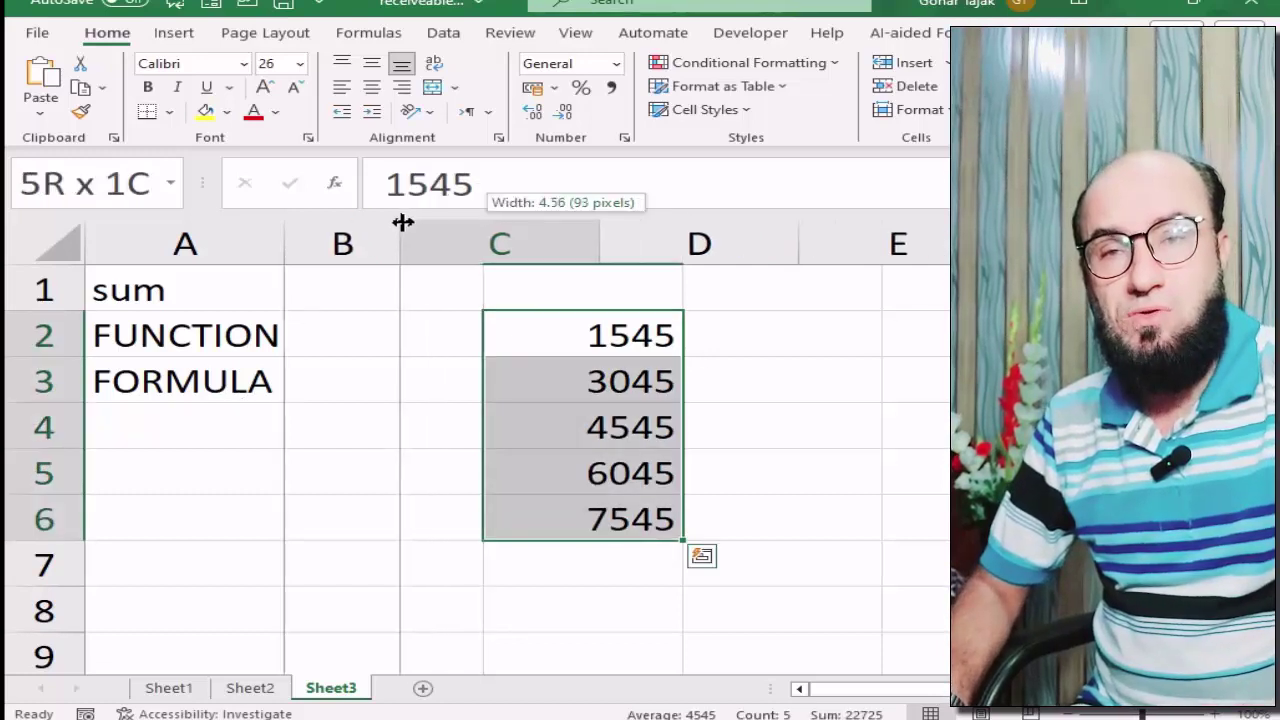
left_click_drag(596, 240, 578, 240)
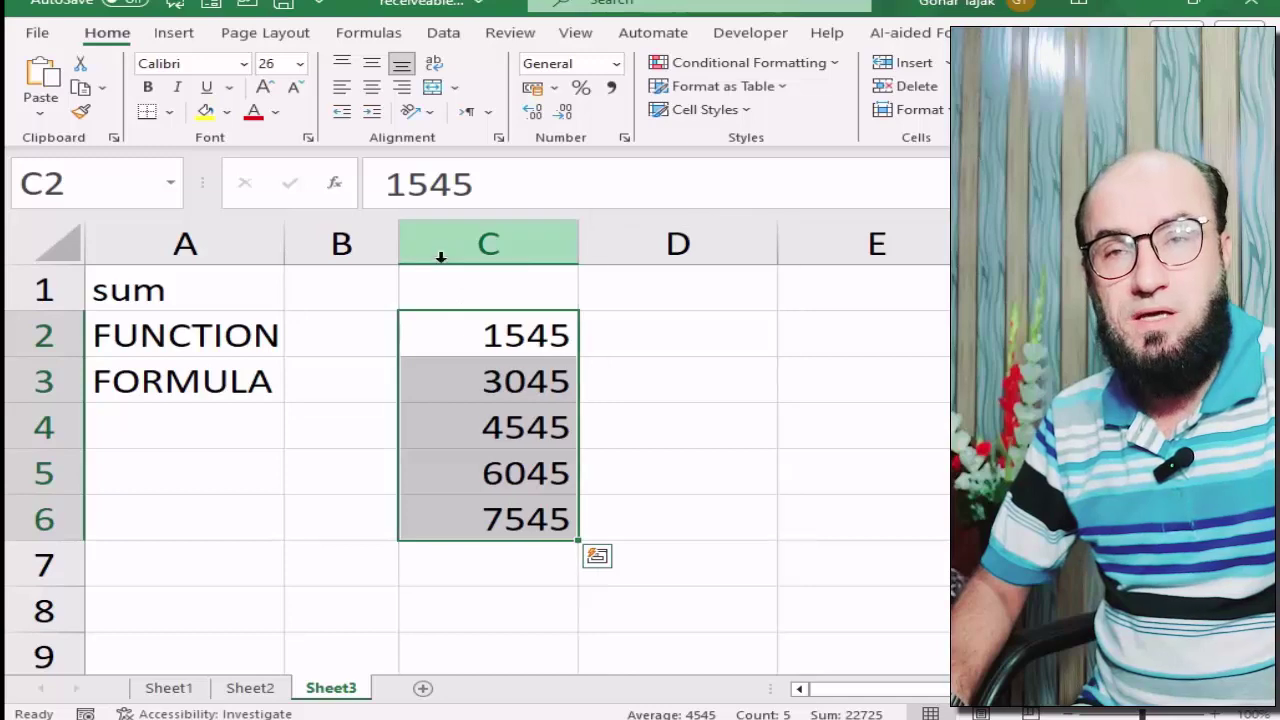
left_click_drag(398, 248, 351, 248)
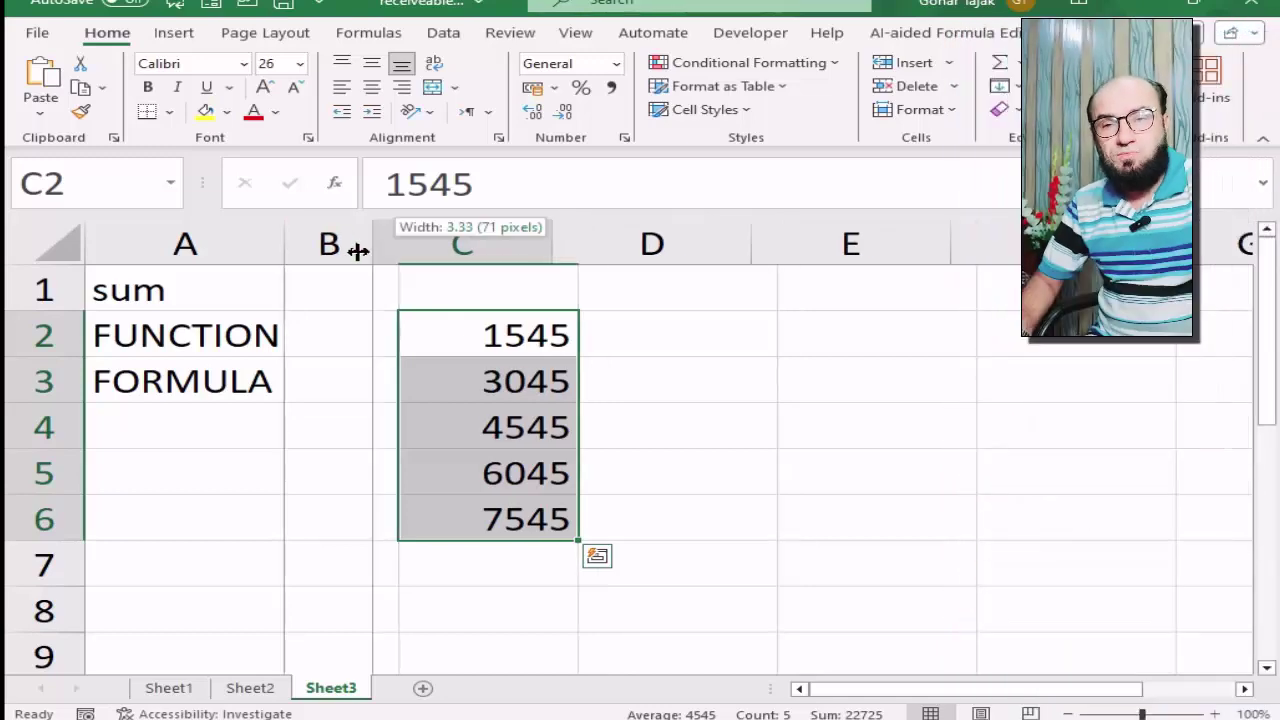
- Enter =SUM(C2:C6) in C7 to get 22725, narrow column D, and select C2:C6
left_click(446, 554)
type("=")
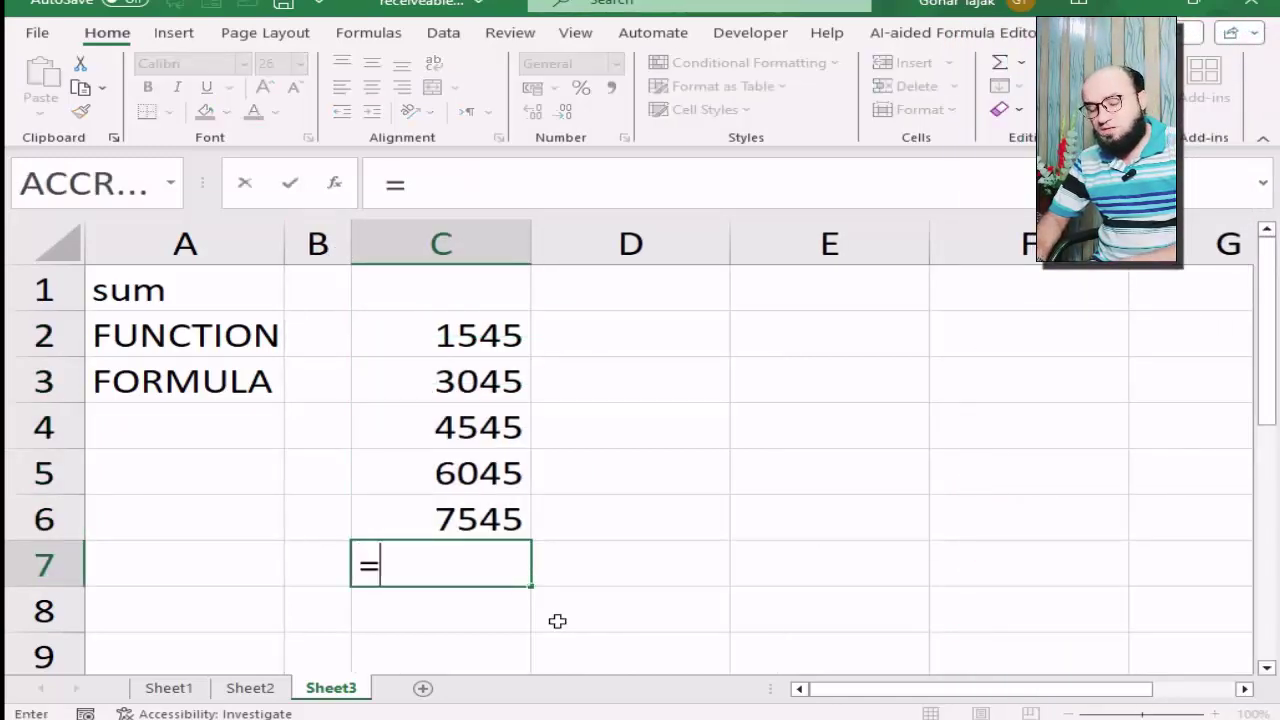
type("SUM(")
key("Up")
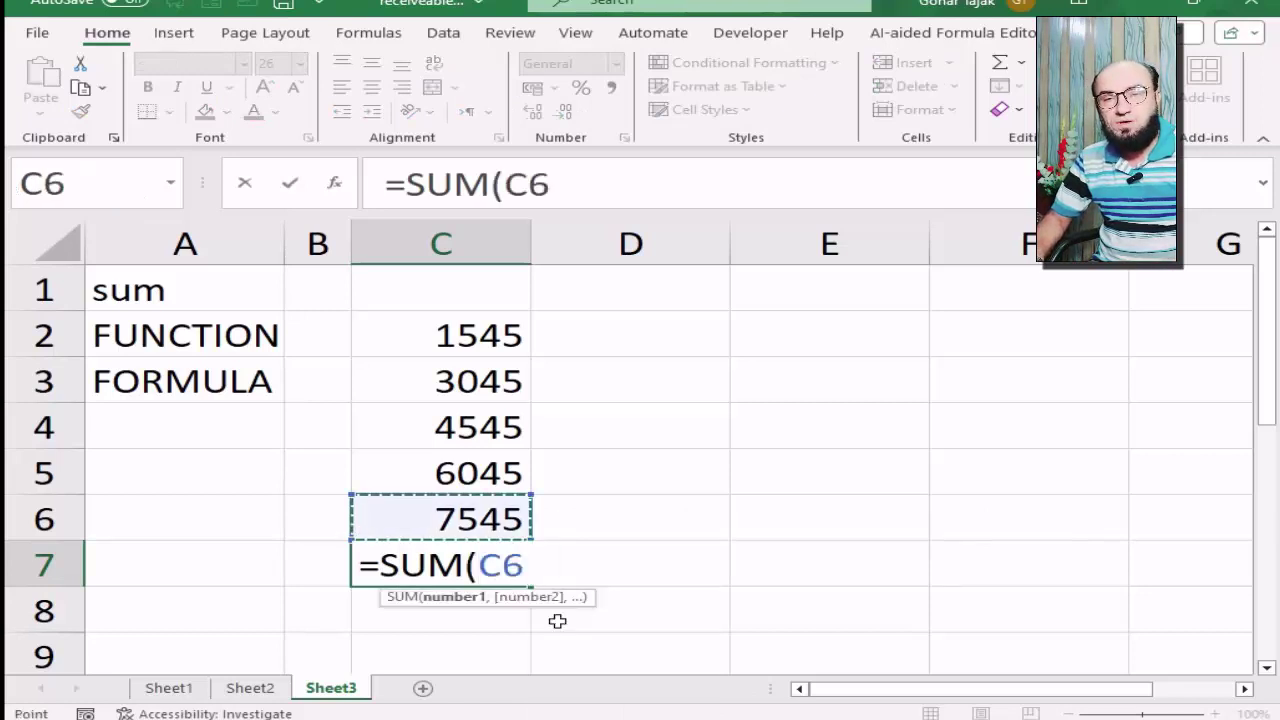
key("ctrl+shift+Up")
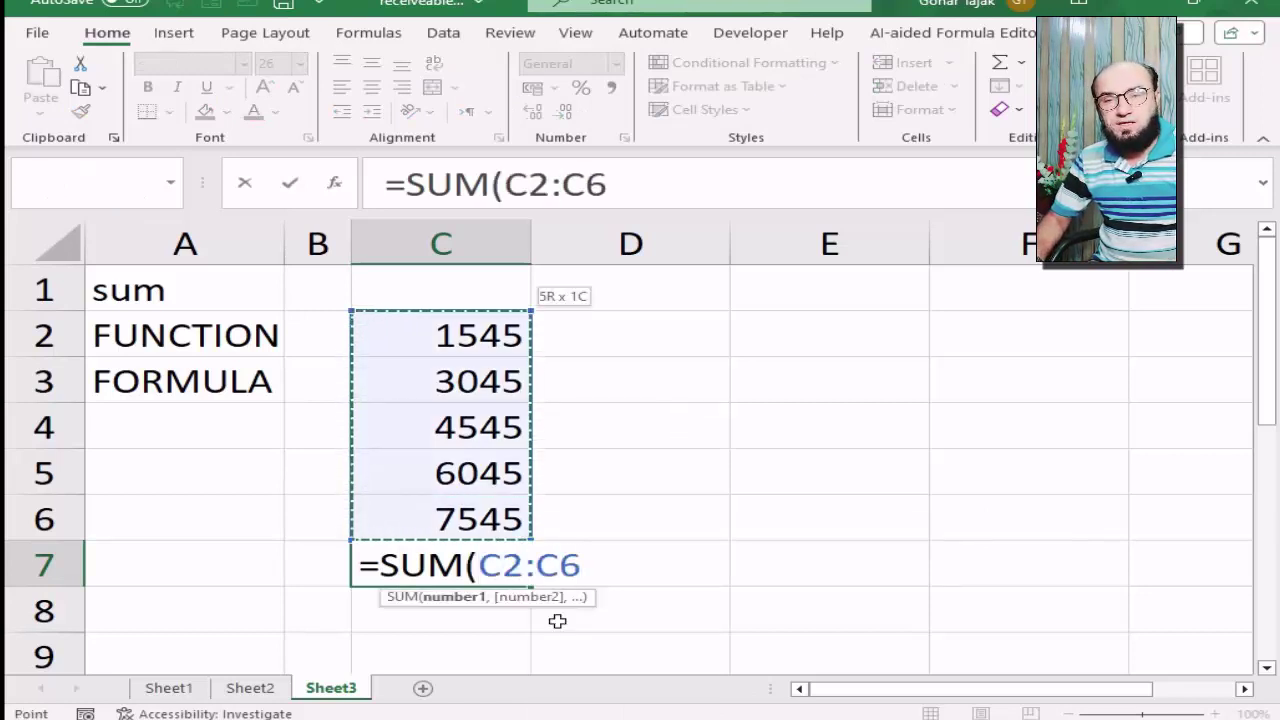
key("Return")
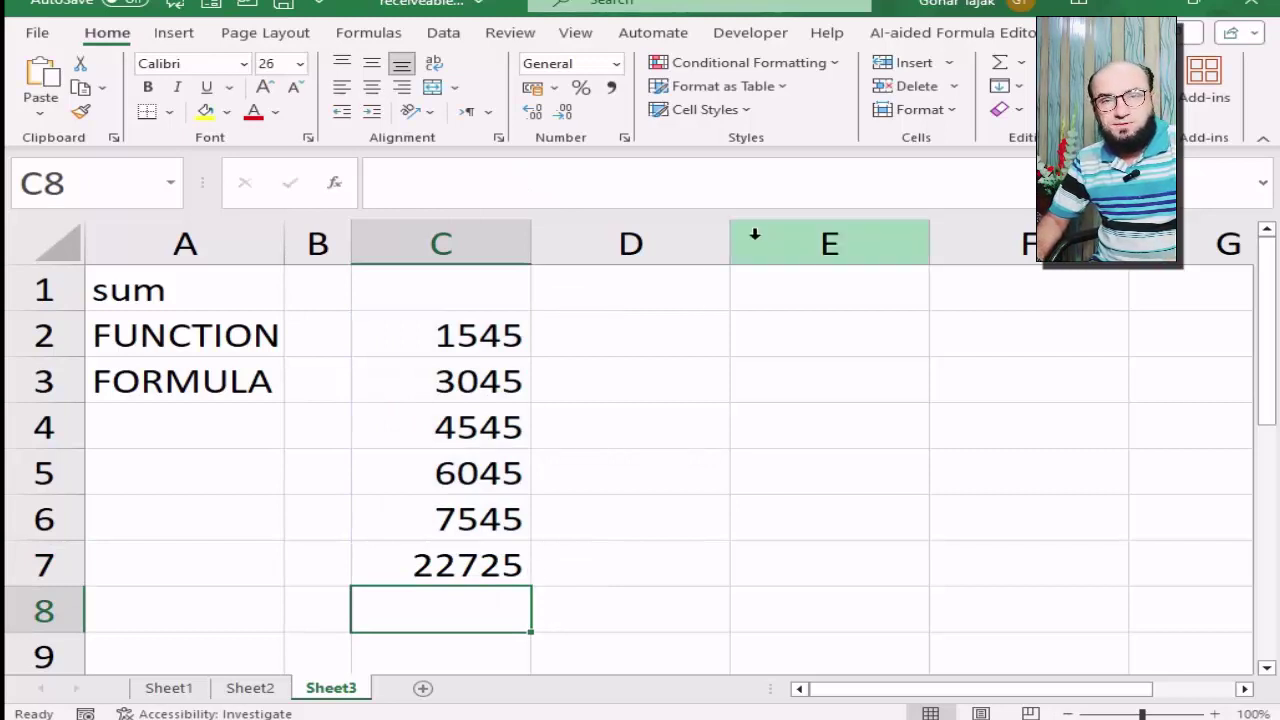
left_click_drag(730, 240, 590, 240)
left_click_drag(491, 334, 474, 519)
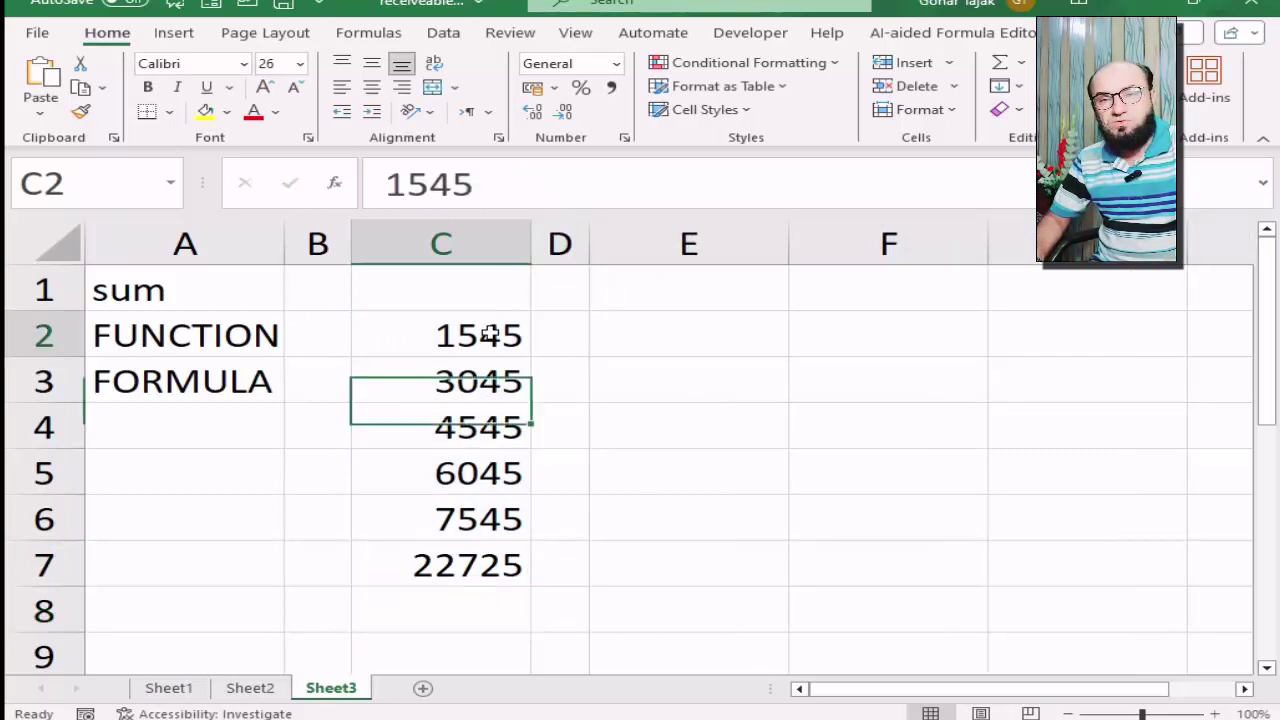
- Copy C2:C6 into E2:E6 and move to cell E8
key("ctrl+c")
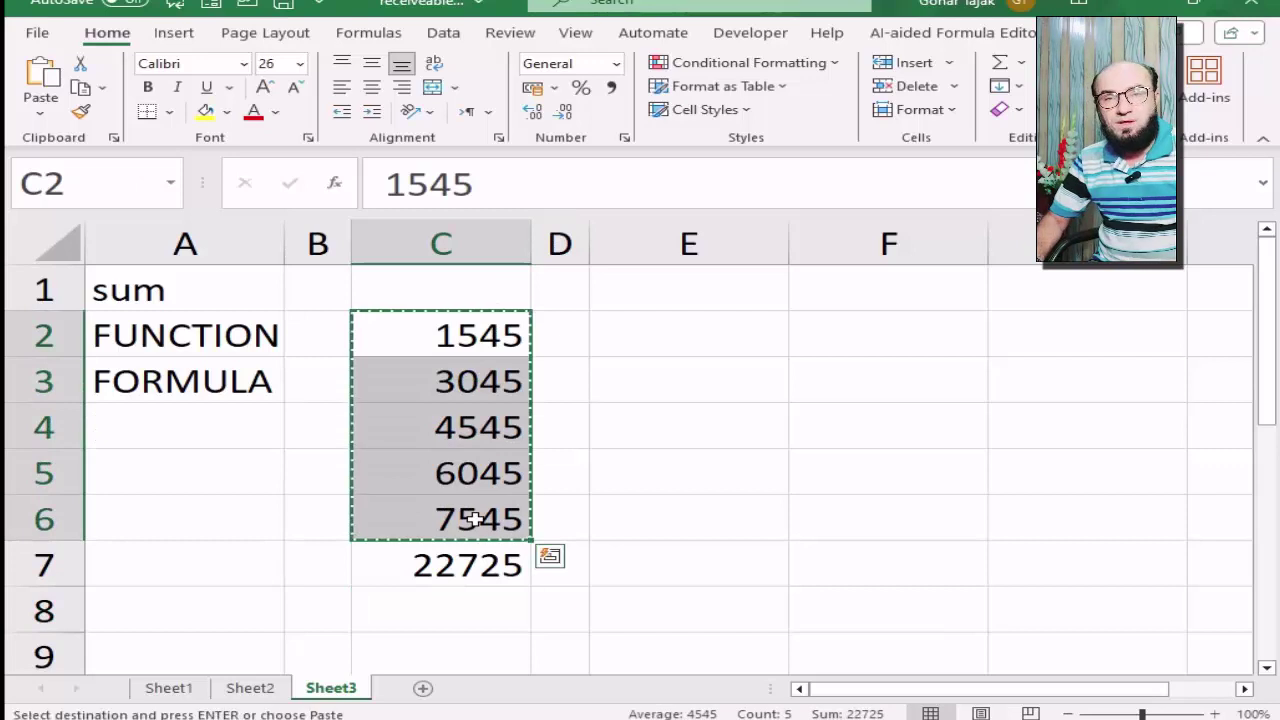
key("Right")
key("Right")
key("Return")
key("Down")
key("Down")
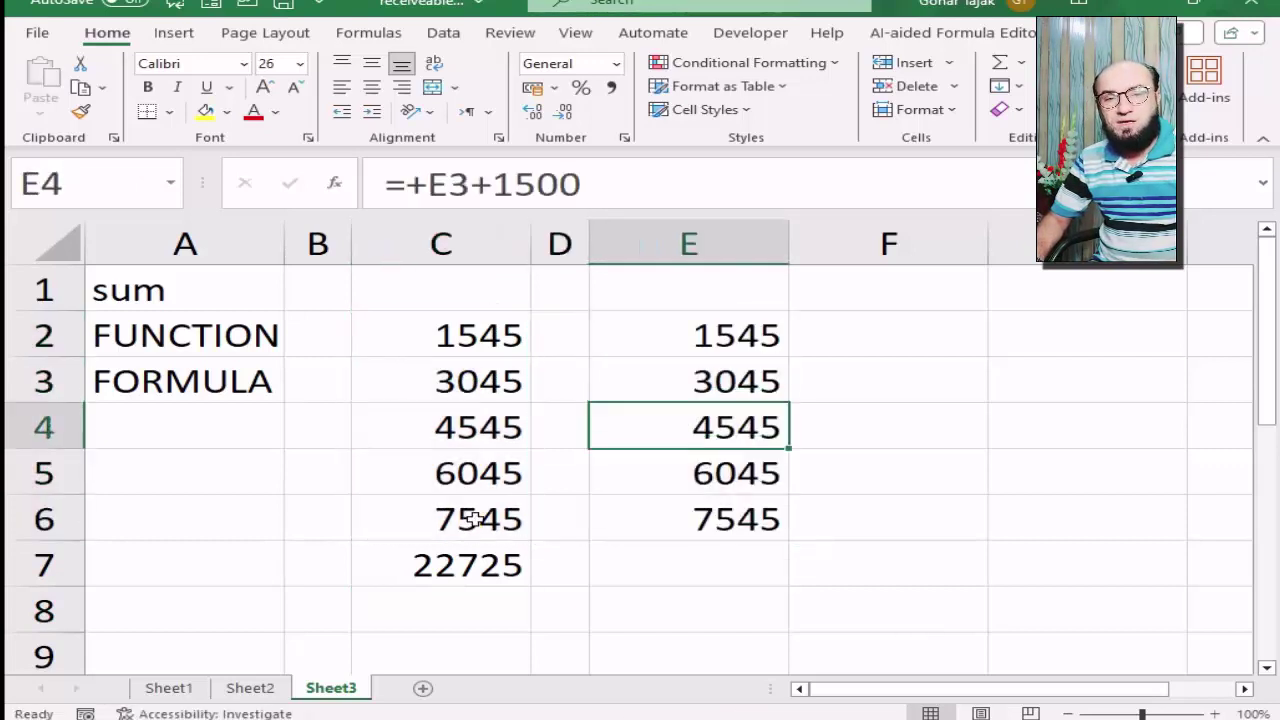
key("Down")
key("Down")
key("Down")
key("Down")
key("Right")
key("Up")
key("Left")
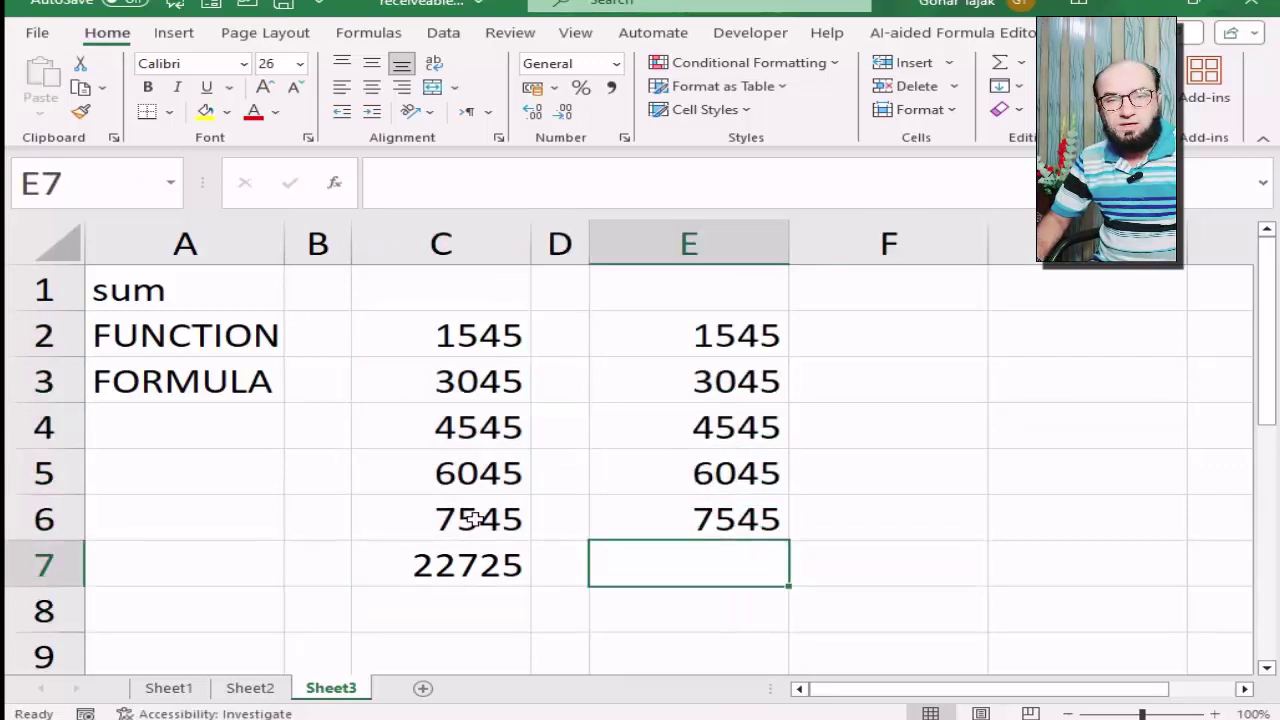
key("Right")
key("Down")
key("Left")
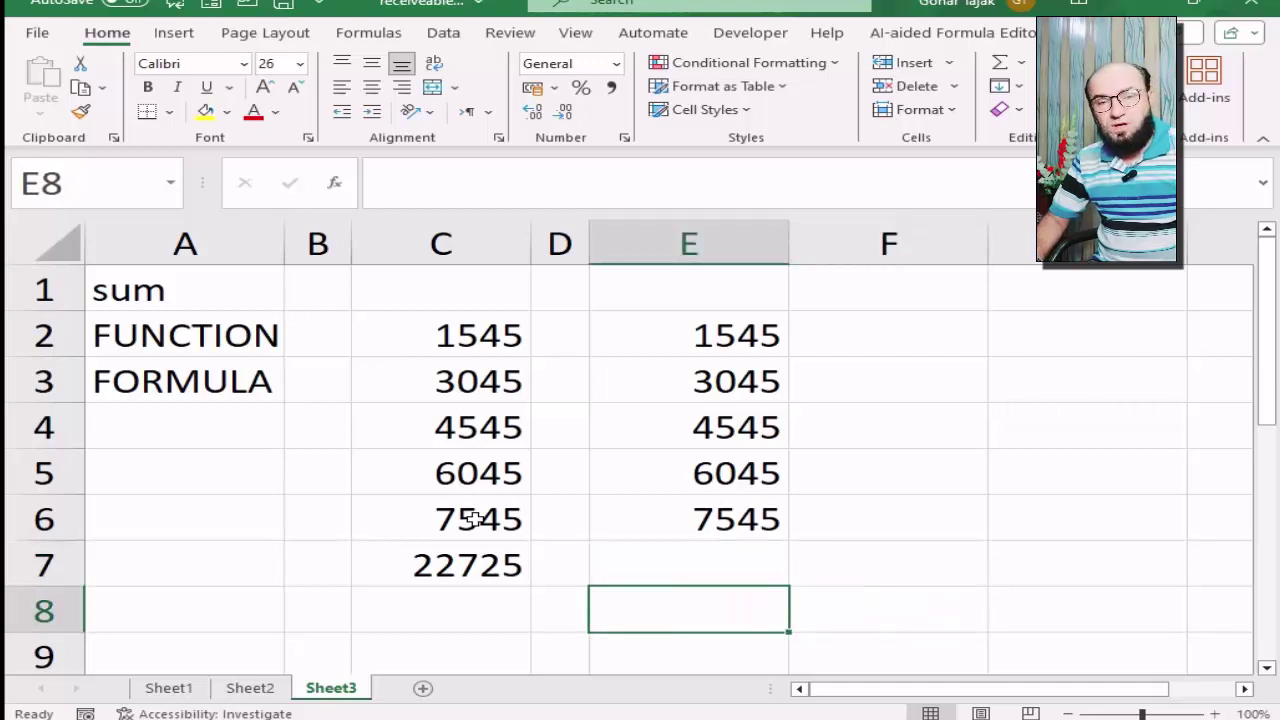
- In E8 enter =E6+E5+E4+E3+E2, totalling column E as 22725
type("=")
key("Up")
key("Up")
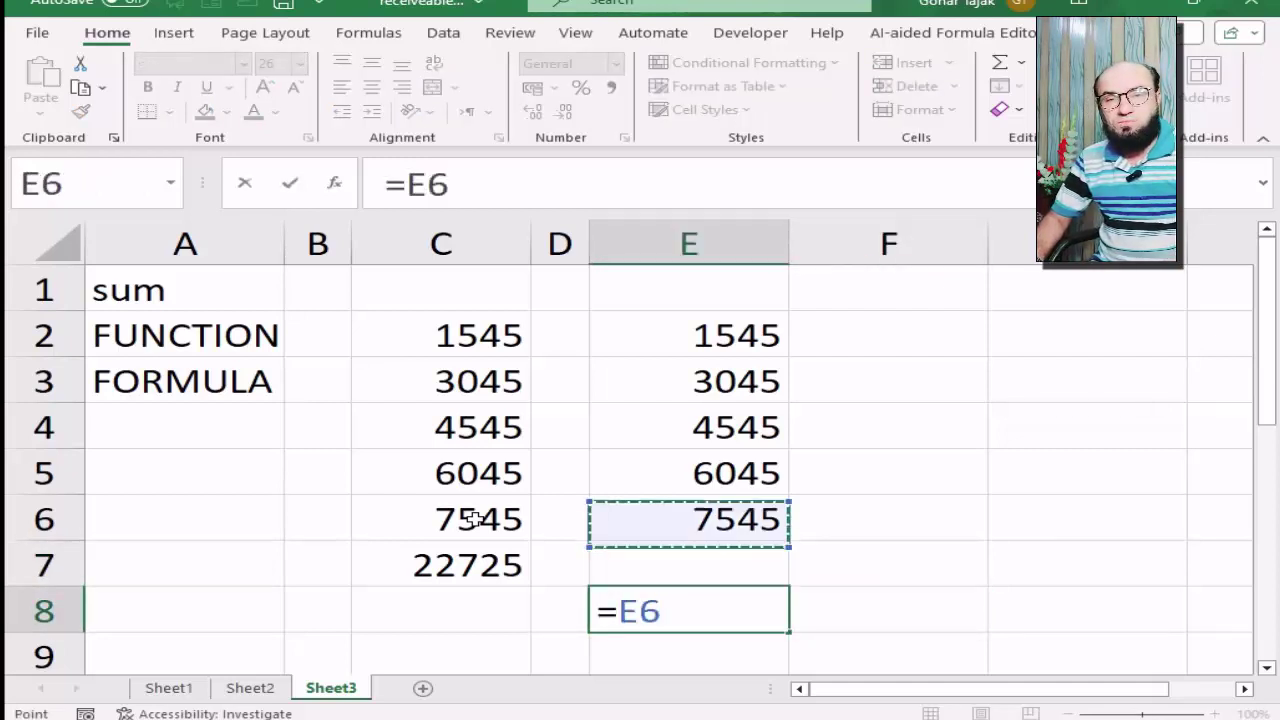
type("+")
key("Up")
key("Up")
key("Up")
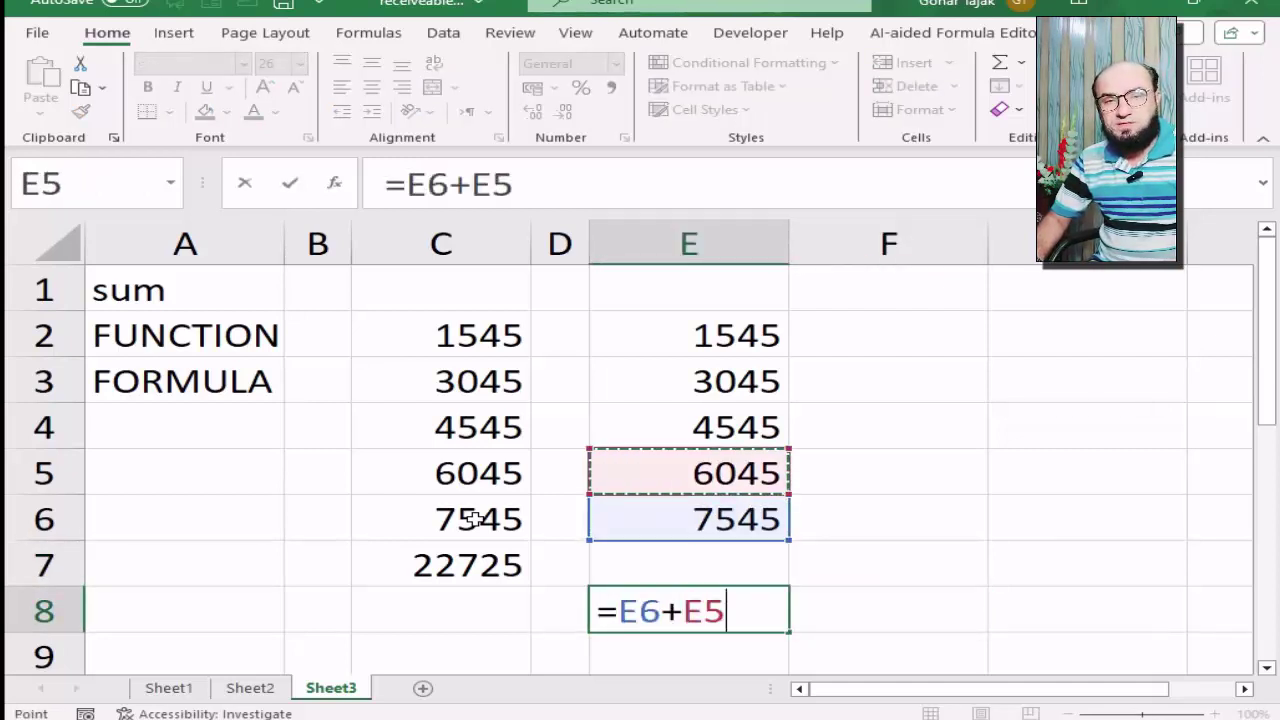
type("+")
key("Up")
key("Up")
key("Up")
key("Up")
type("+")
key("Up")
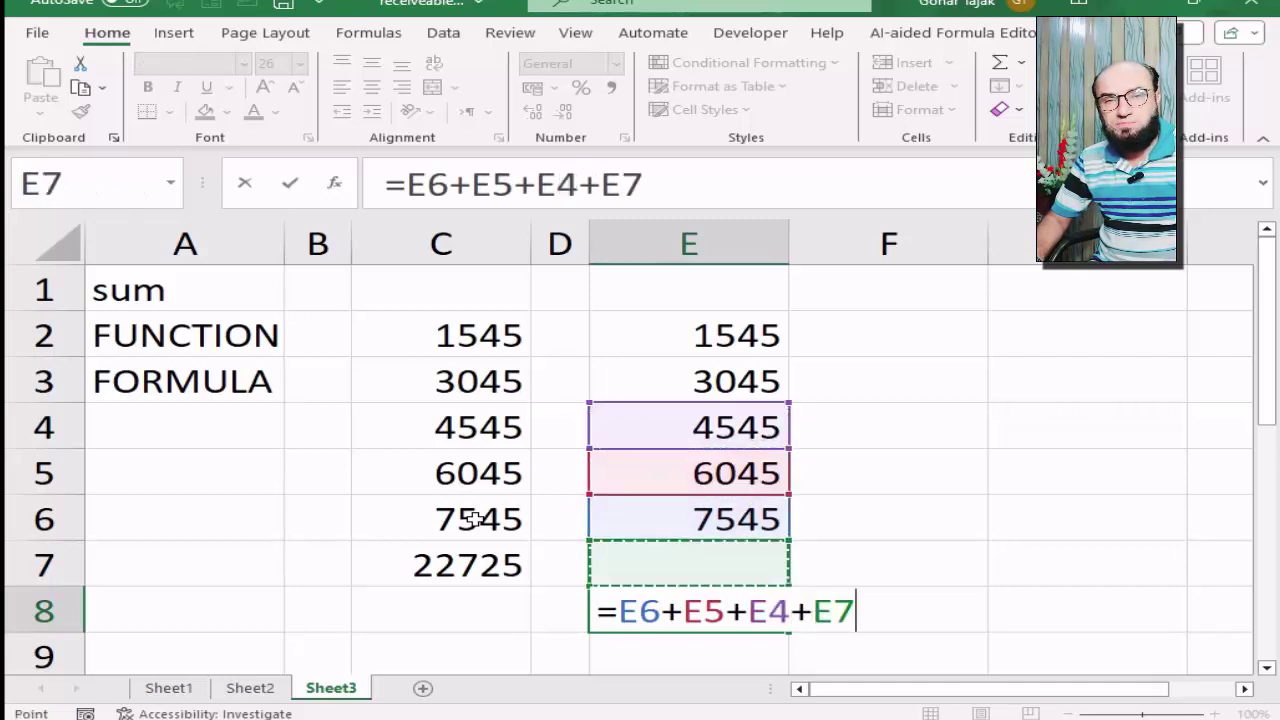
key("Up")
key("Up")
key("Up")
key("Up")
key("Up")
key("Down")
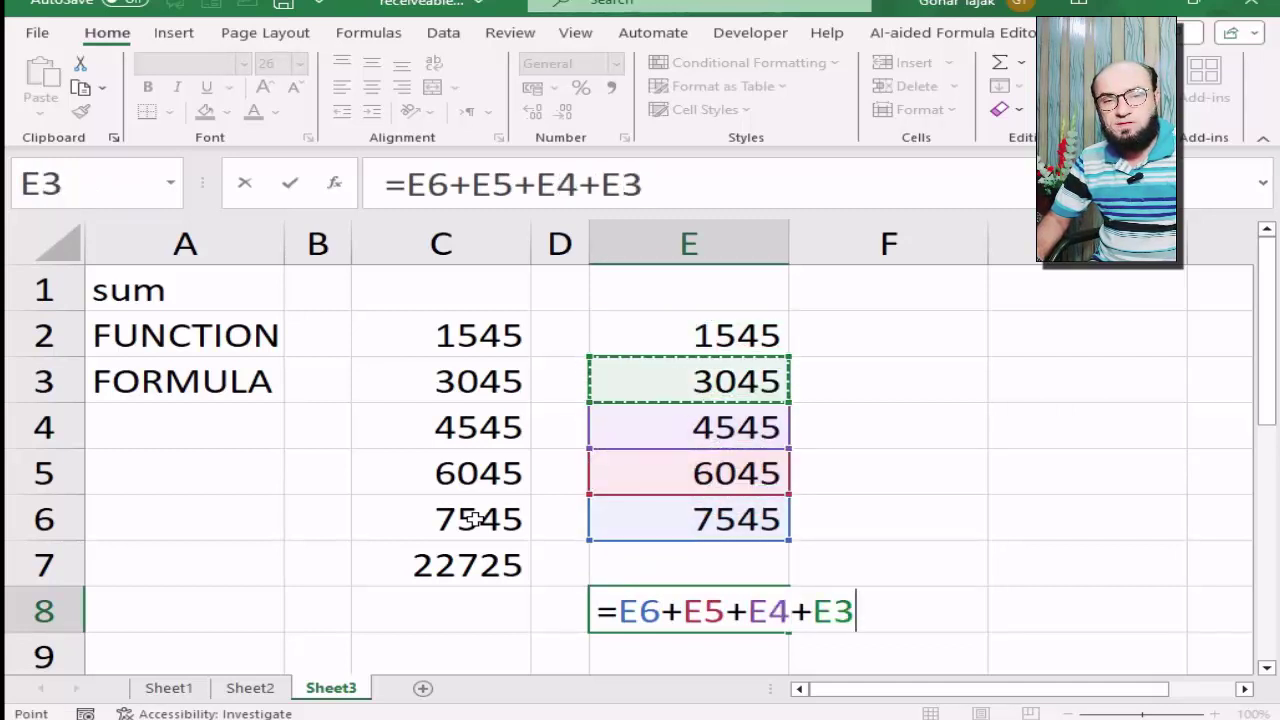
type("+")
key("Up")
key("Up")
key("Up")
key("Up")
key("Up")
key("Up")
key("Up")
key("Down")
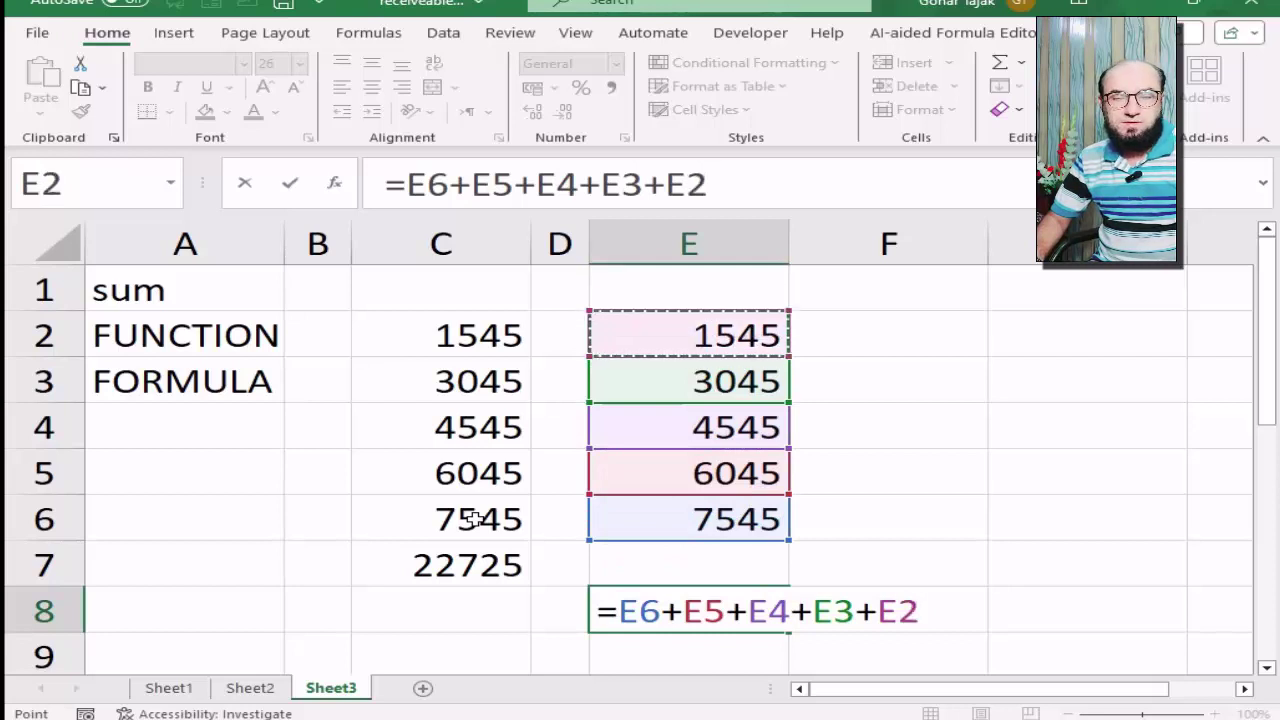
key("Return")
key("Up")
key("Up")
- Compare the C7 SUM formula against the E8 addition total, leaving both unchanged
key("Left")
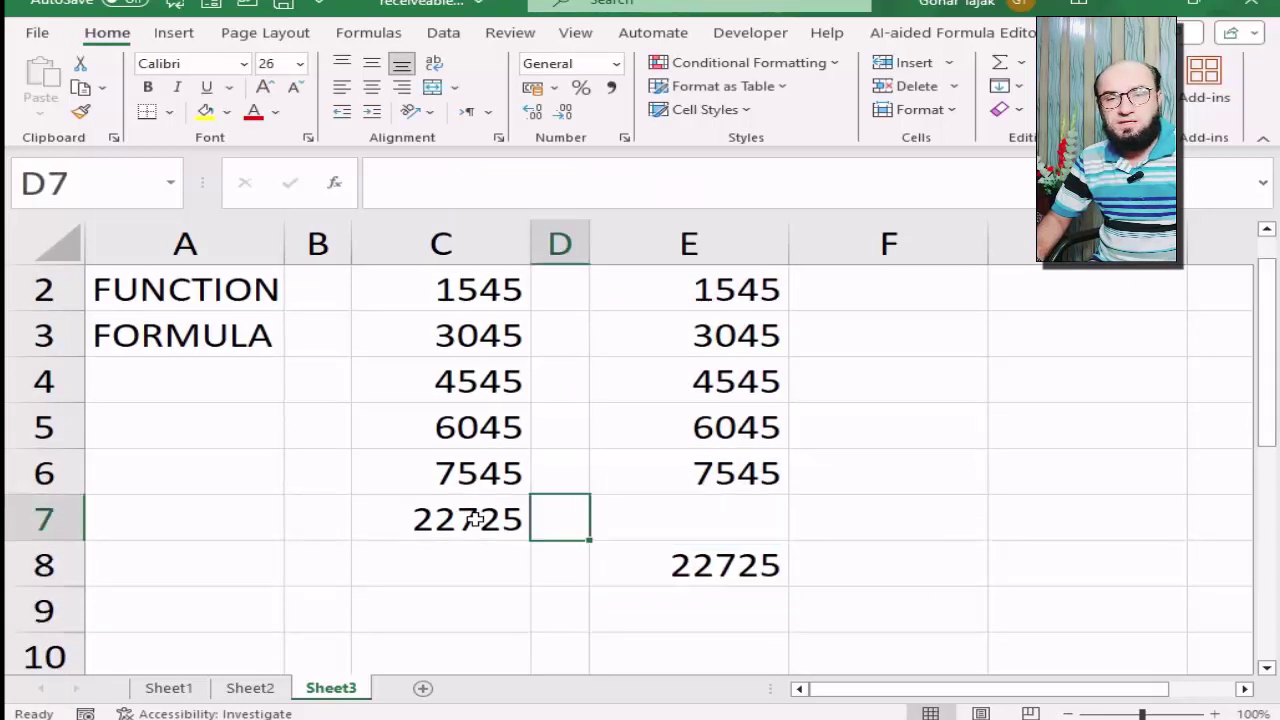
key("Left")
key("Right")
key("Right")
key("Down")
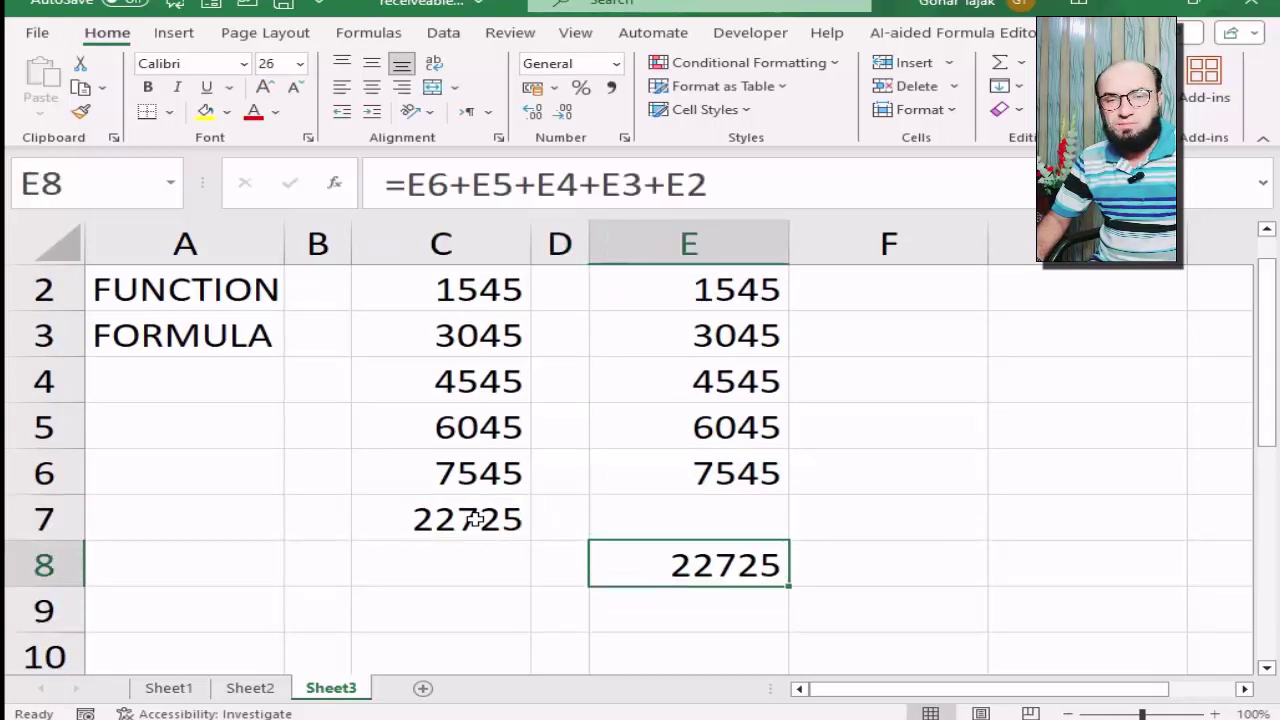
key("Up")
key("Up")
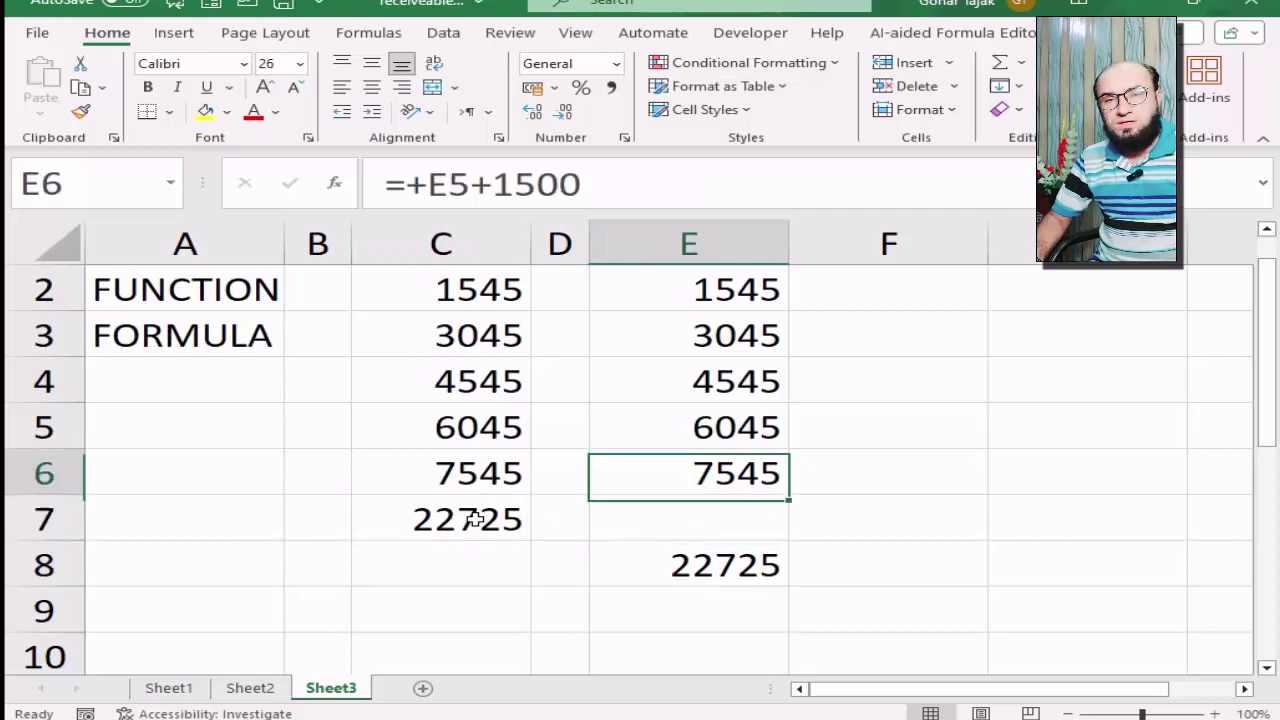
key("Left")
key("ctrl+Up")
key("Down")
key("Down")
key("Down")
key("Down")
key("Down")
key("Down")
key("Left")
key("Left")
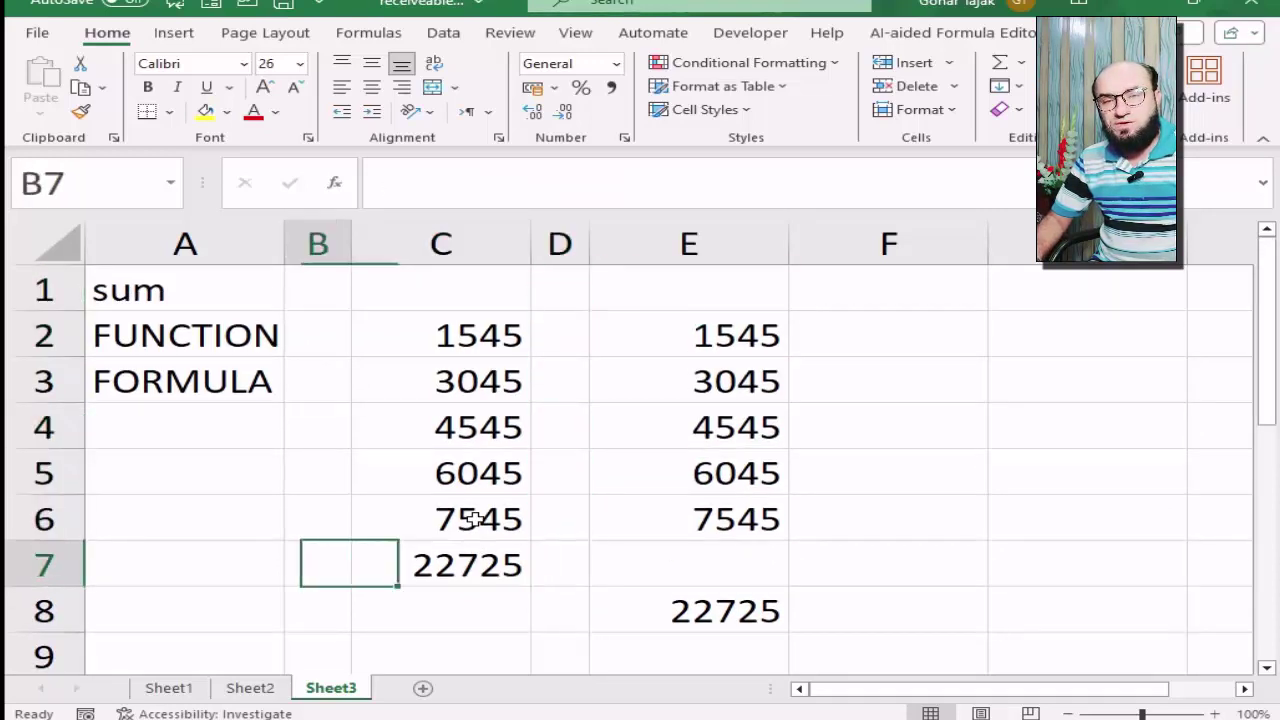
key("Down")
key("Right")
key("Up")
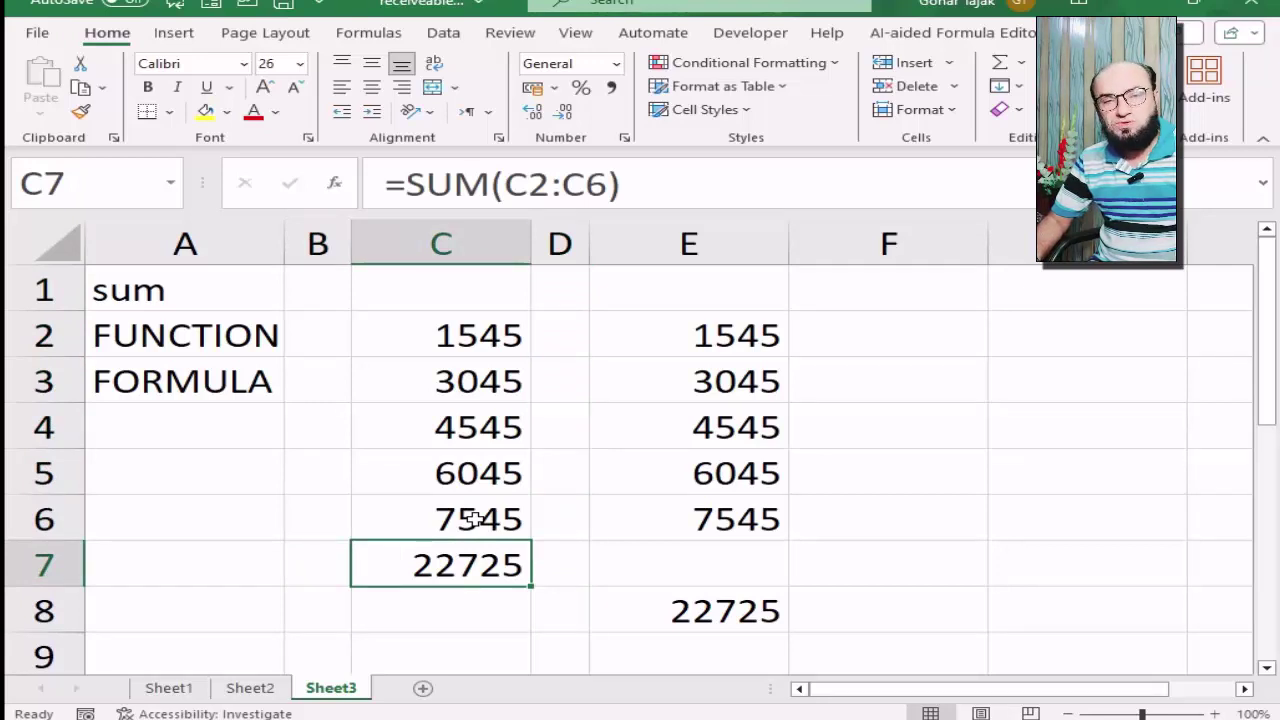
key("F2")
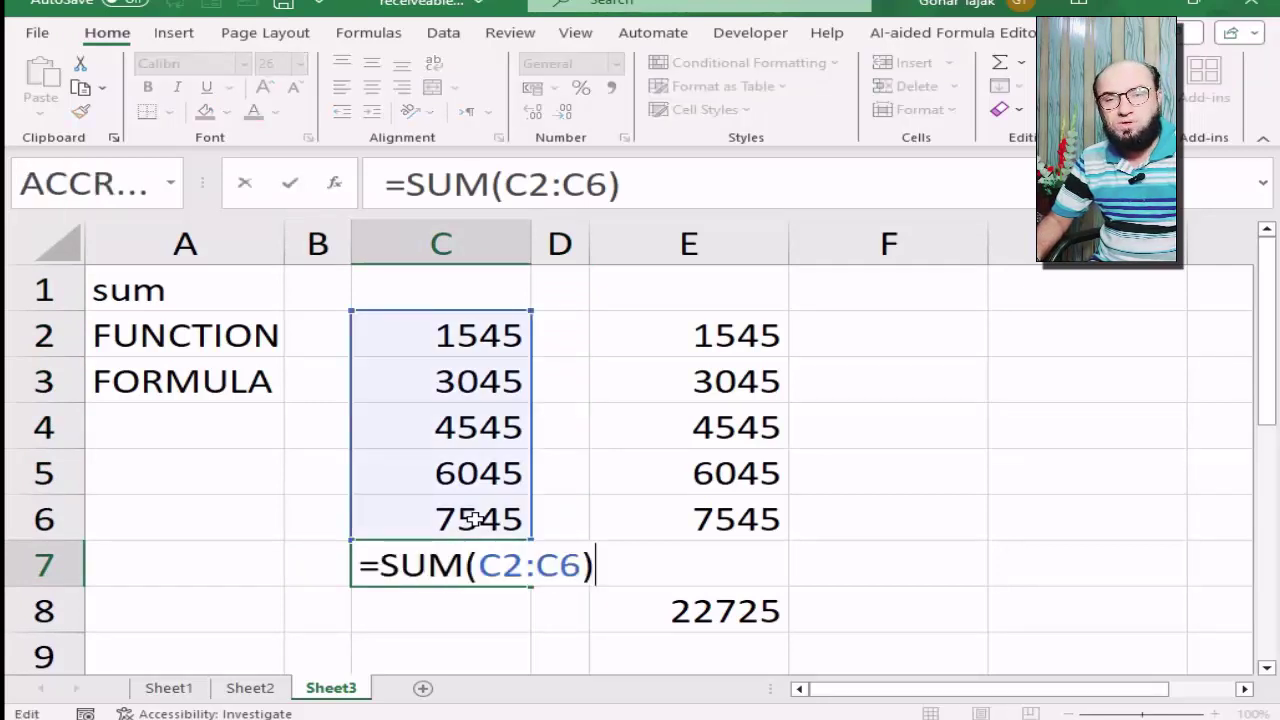
key("Escape")
key("Right")
key("Right")
key("Right")
key("Down")
key("Left")
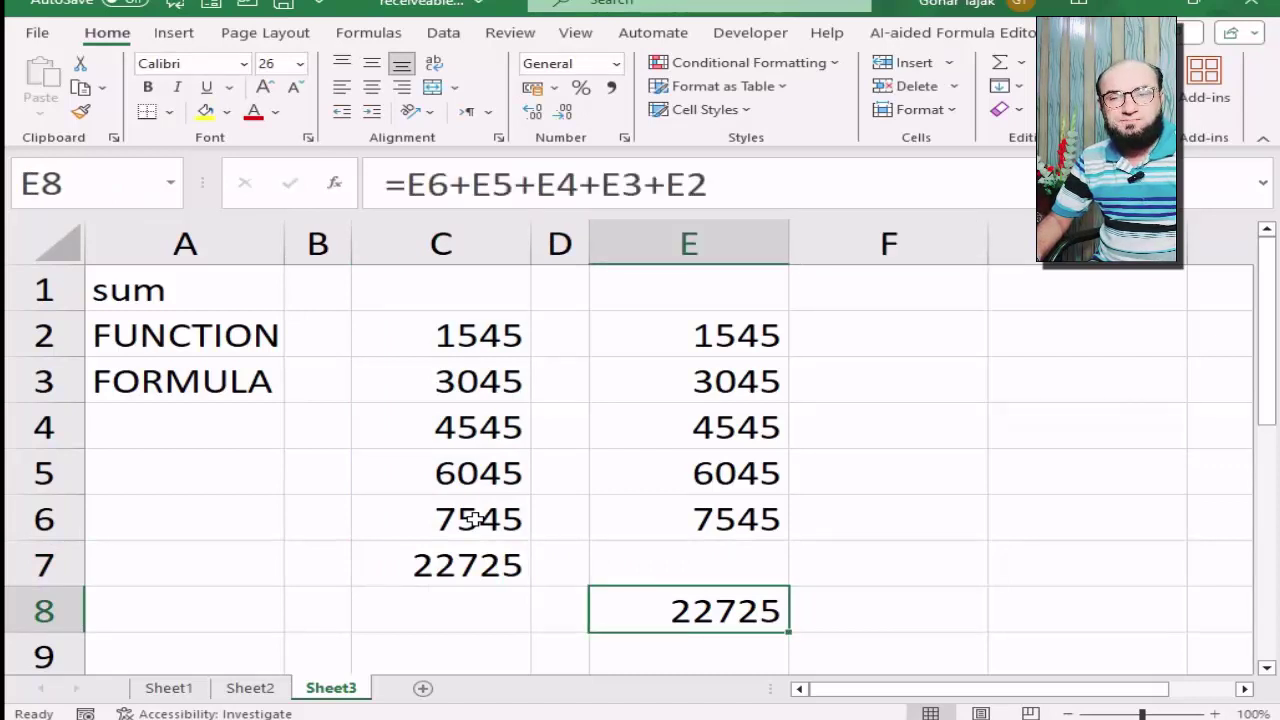
key("Up")
key("Up")
key("Up")
key("Up")
key("Up")
key("Down")
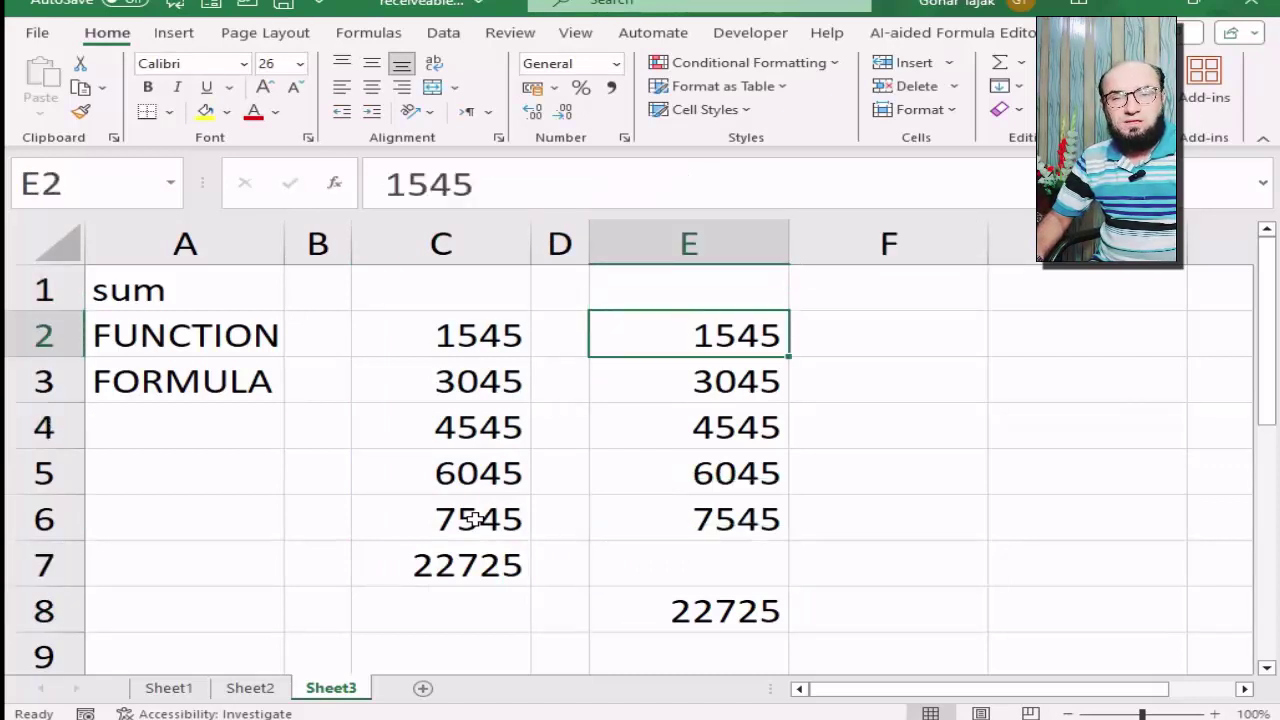
key("shift+Down")
key("shift+Down")
key("shift+Down")
key("shift+Down")
key("shift+Down")
key("shift+Up")
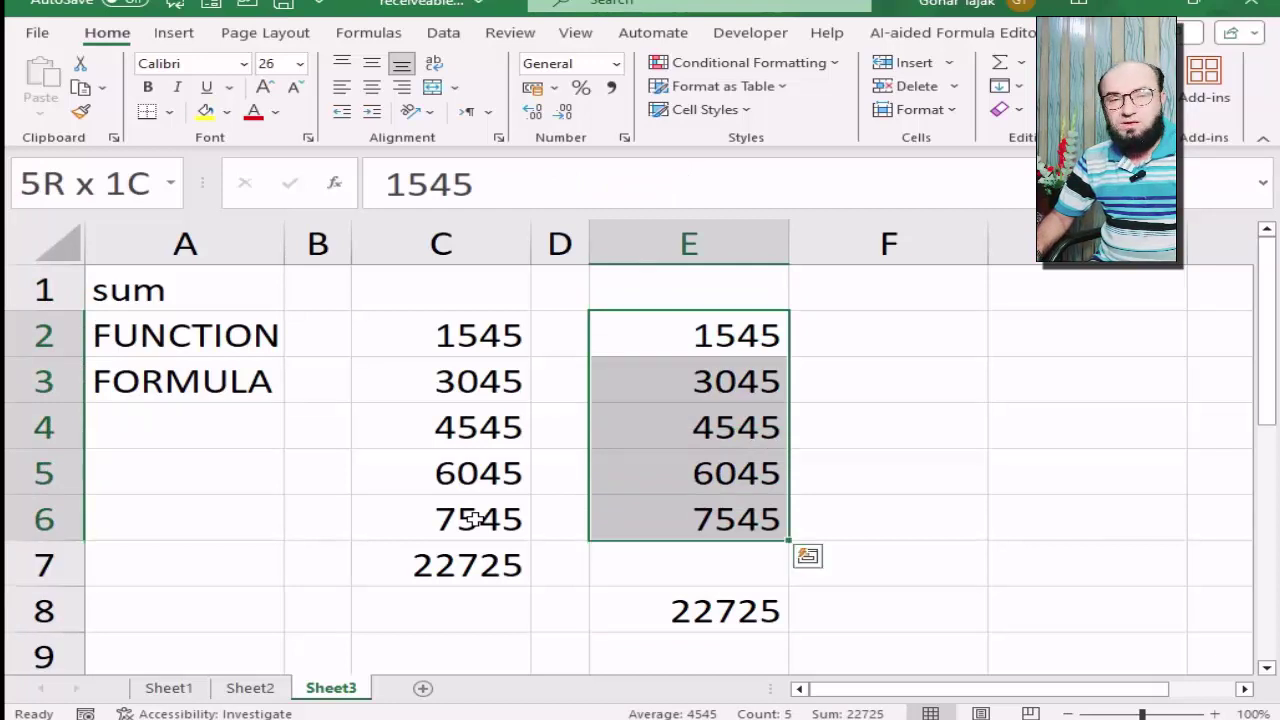
key("ctrl+c")
key("Right")
key("Return")
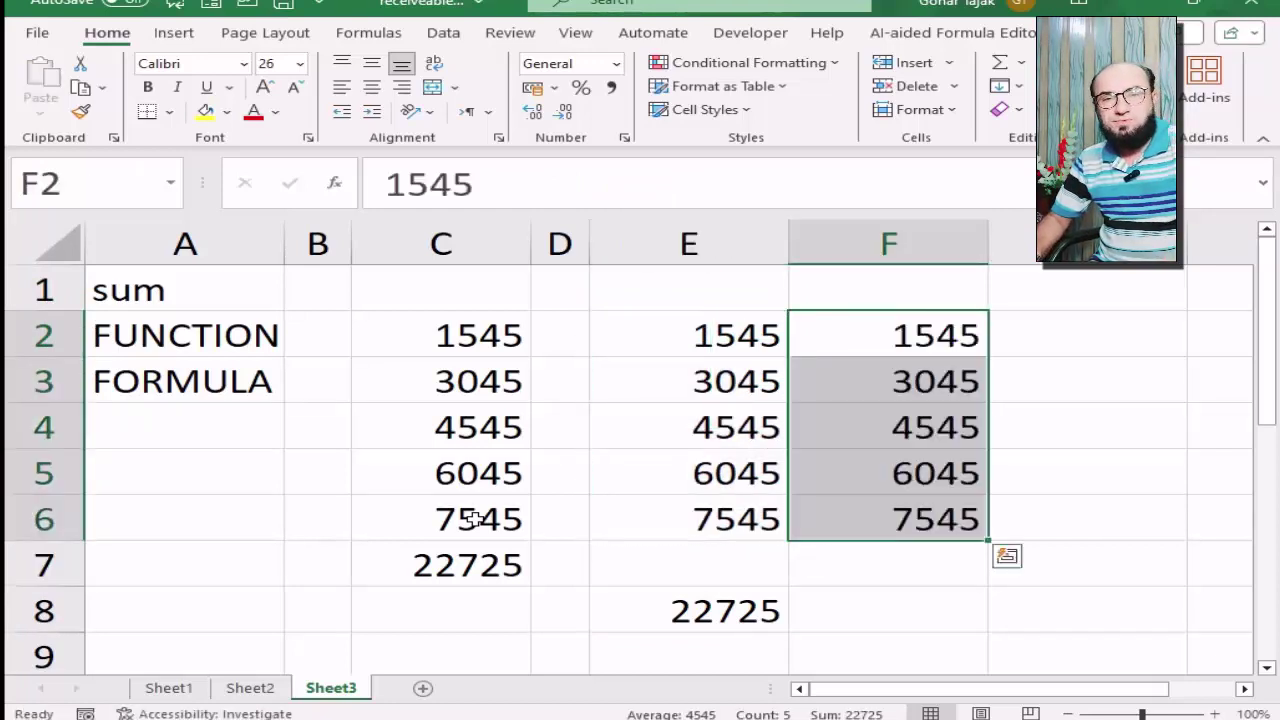
scroll(476, 519, "down", 1)
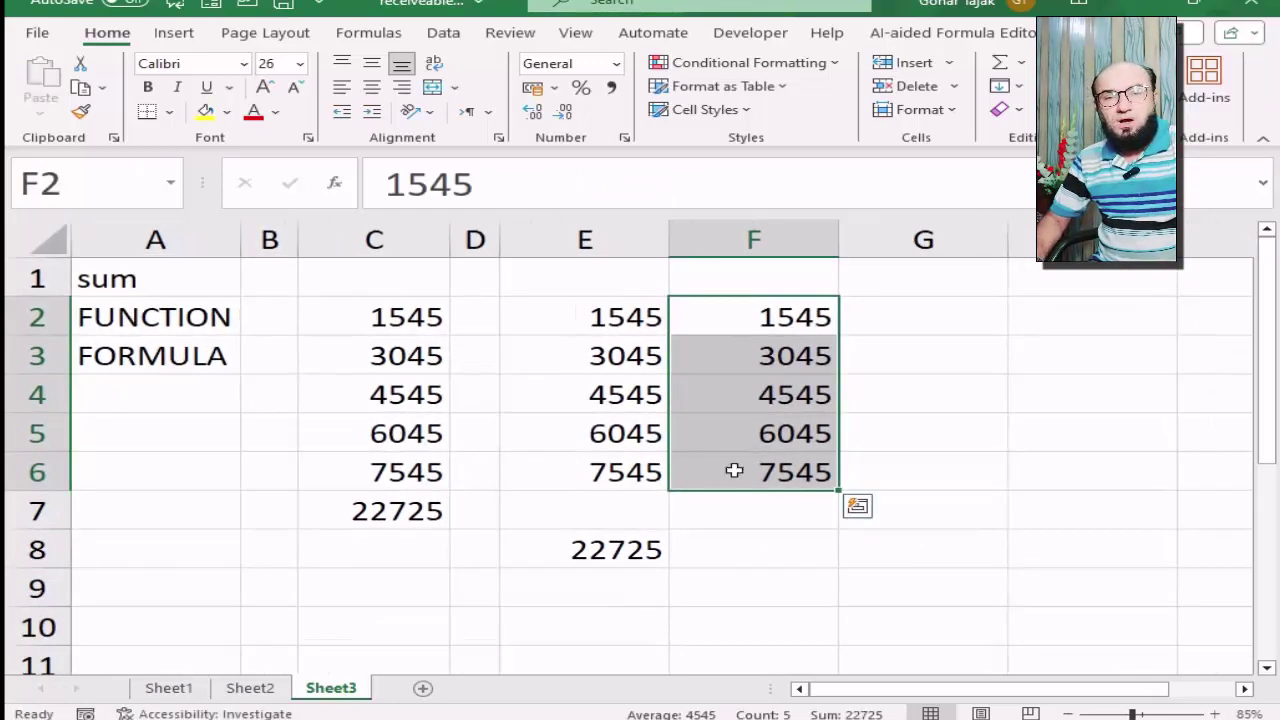
left_click(770, 515)
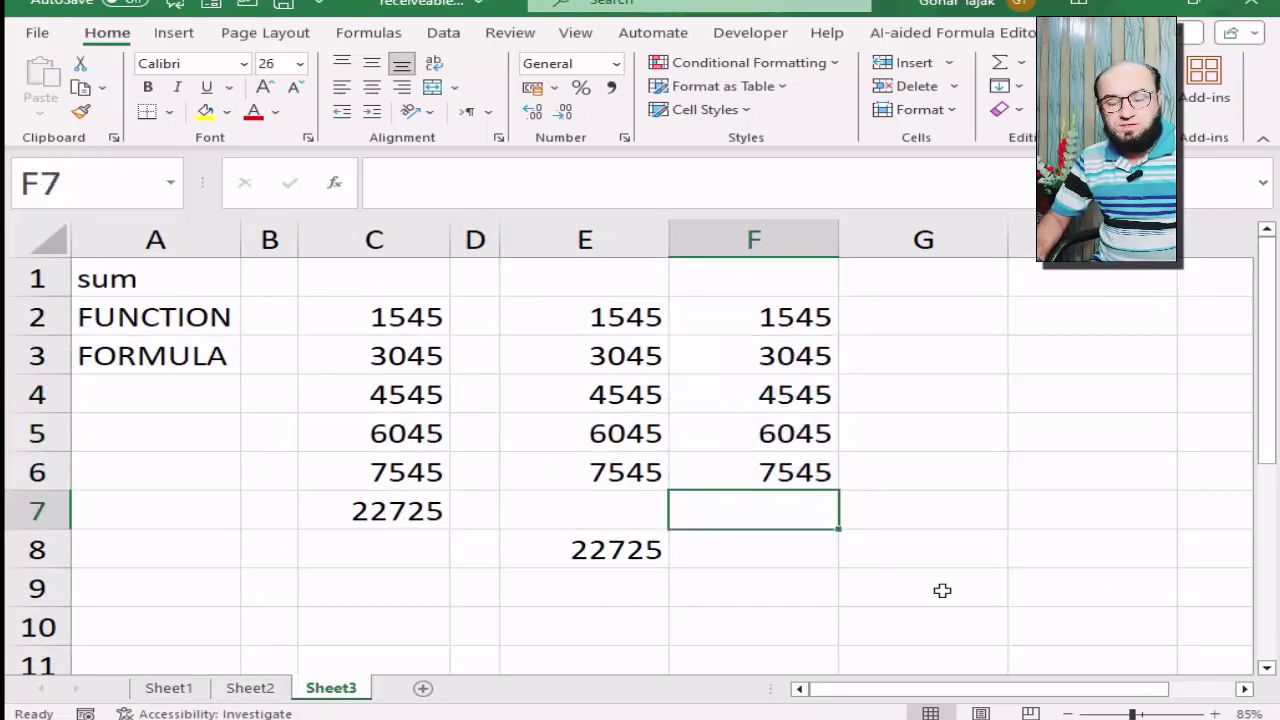
type("=AV")
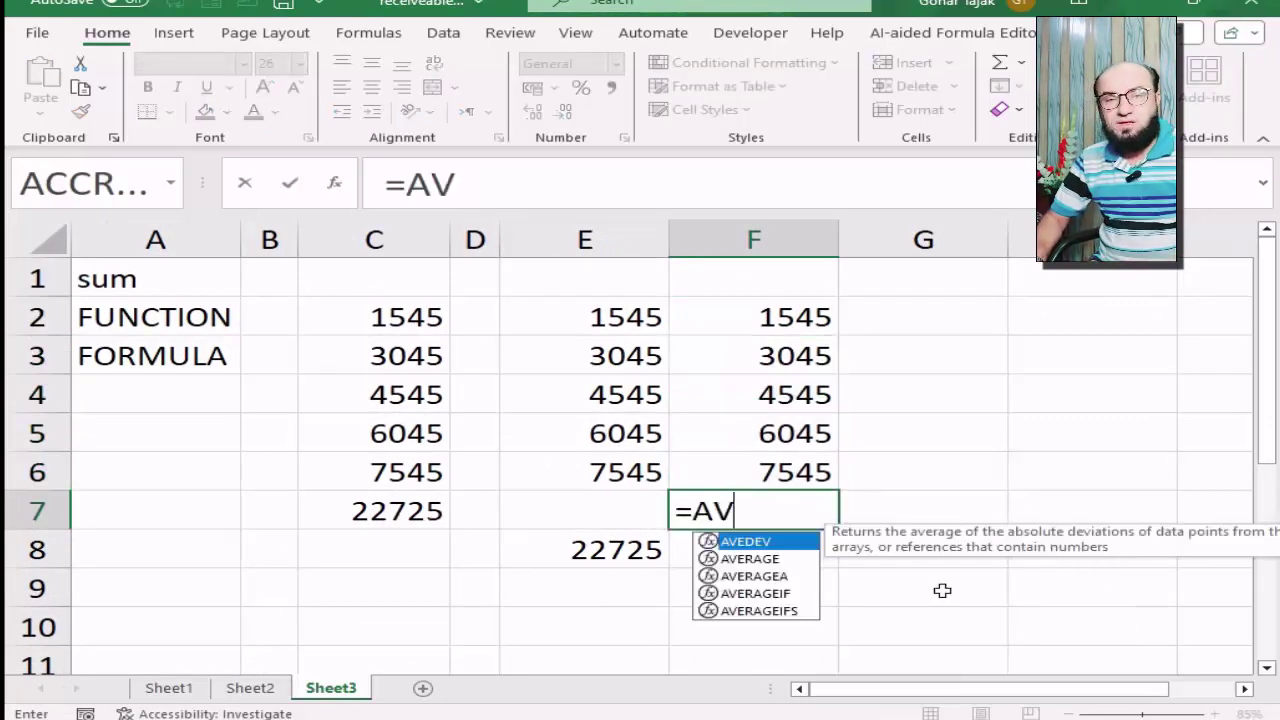
key("Down")
key("Tab")
key("Up")
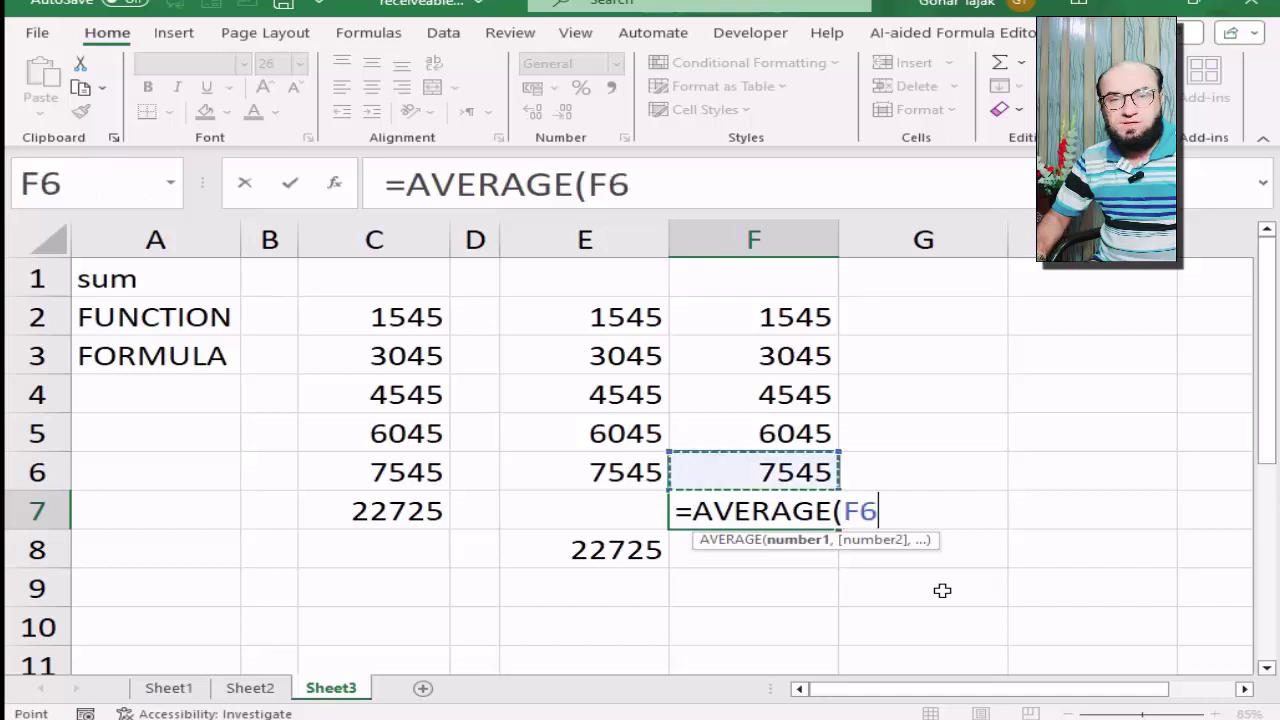
key("shift+Up")
key("shift+Up")
key("shift+Up")
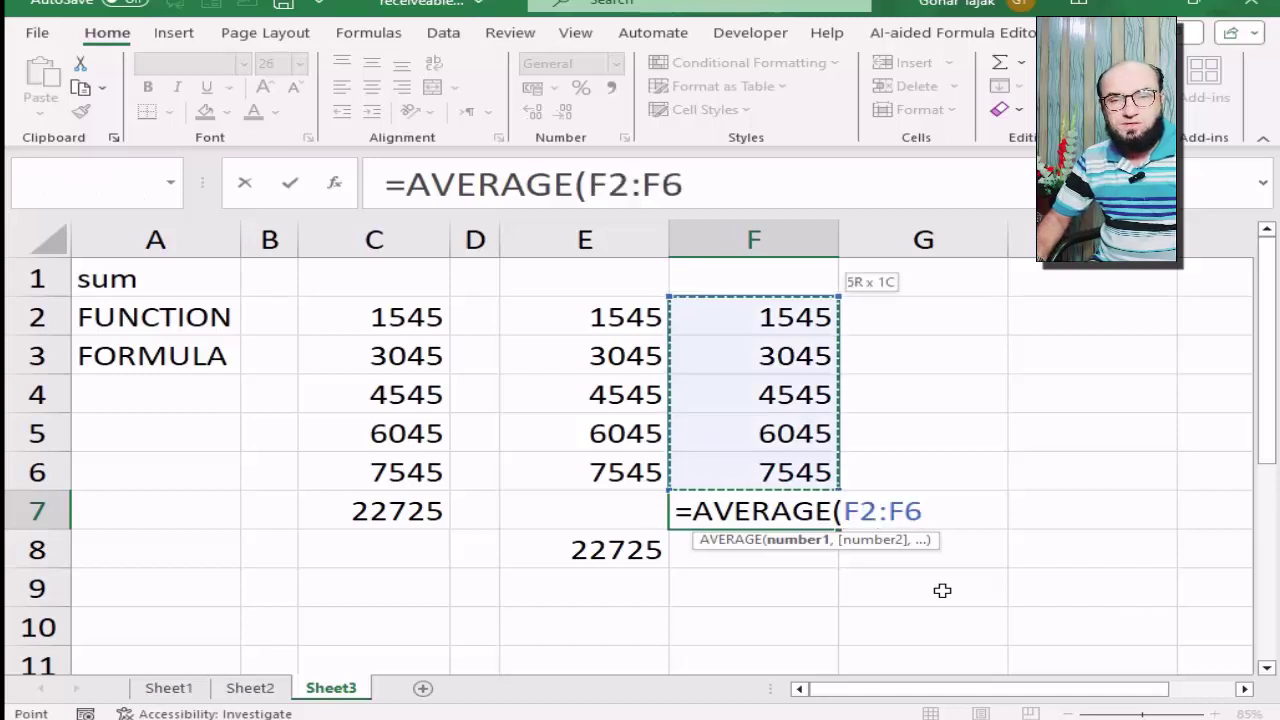
key("Return")
key("Up")
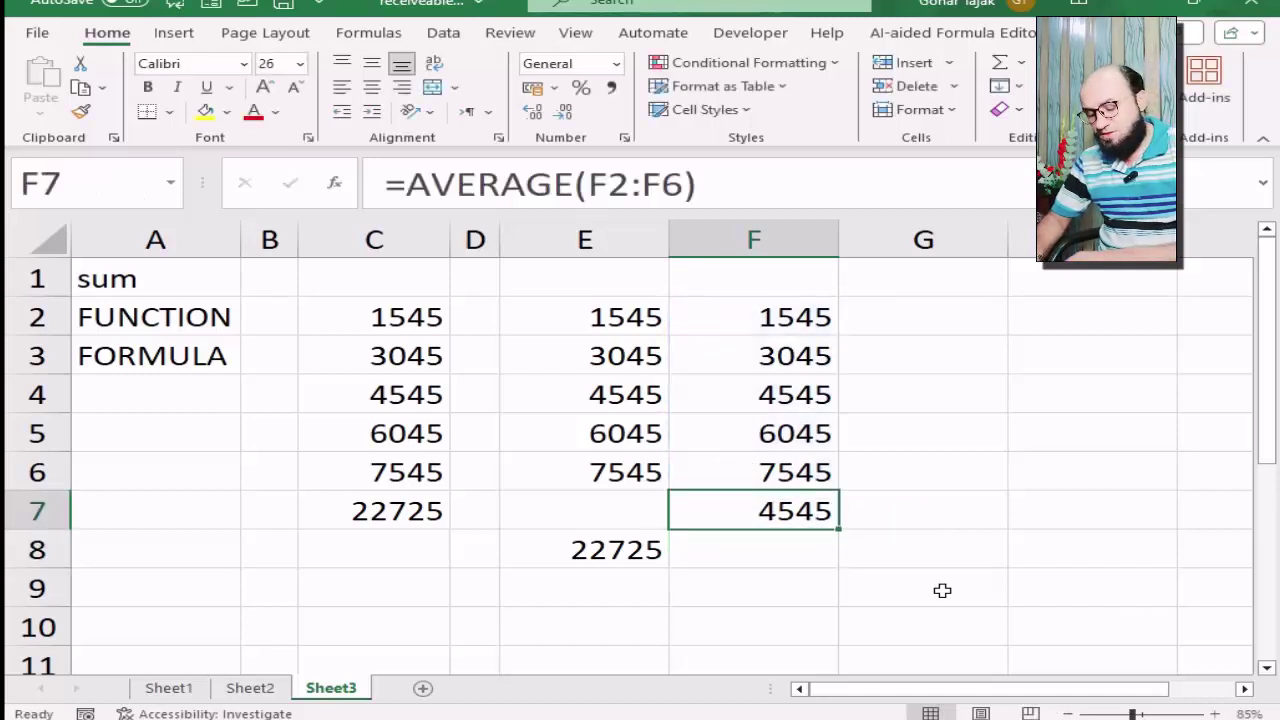
key("ctrl+b")
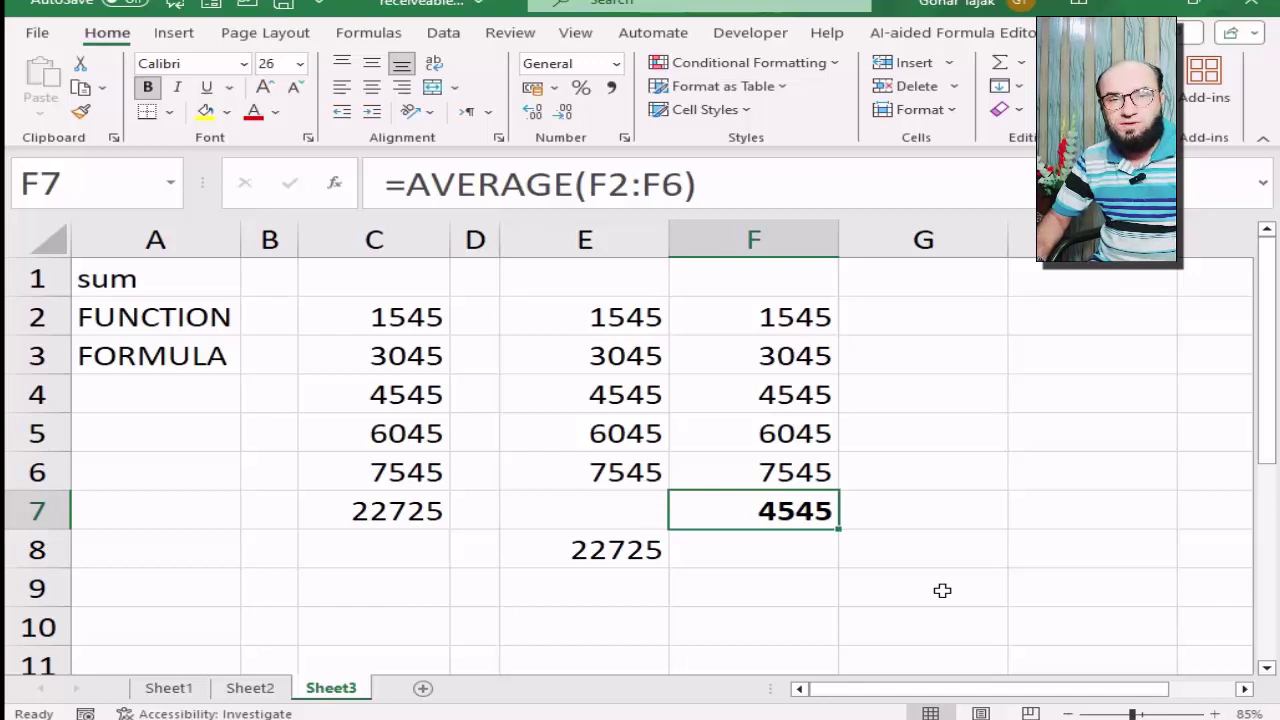
key("Up")
key("Up")
key("Up")
key("Up")
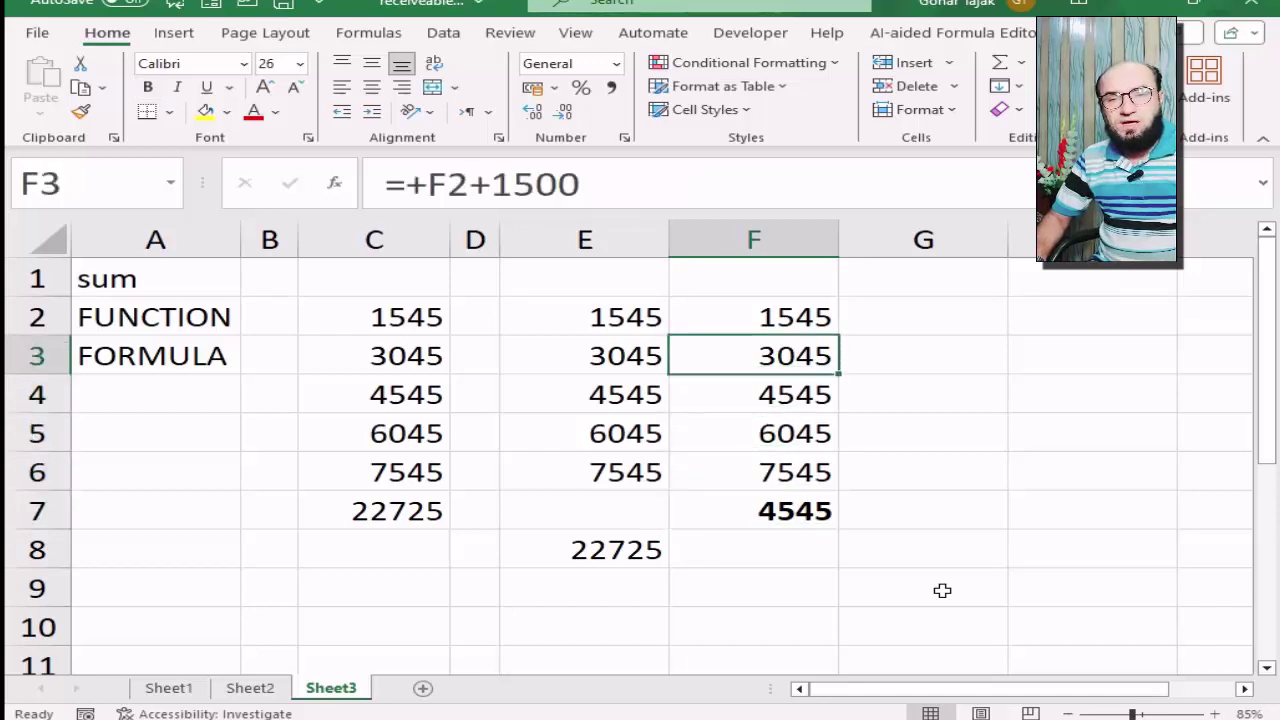
key("Down")
key("Down")
key("Down")
key("Down")
key("Down")
key("Up")
key("Up")
key("Up")
key("Up")
key("Up")
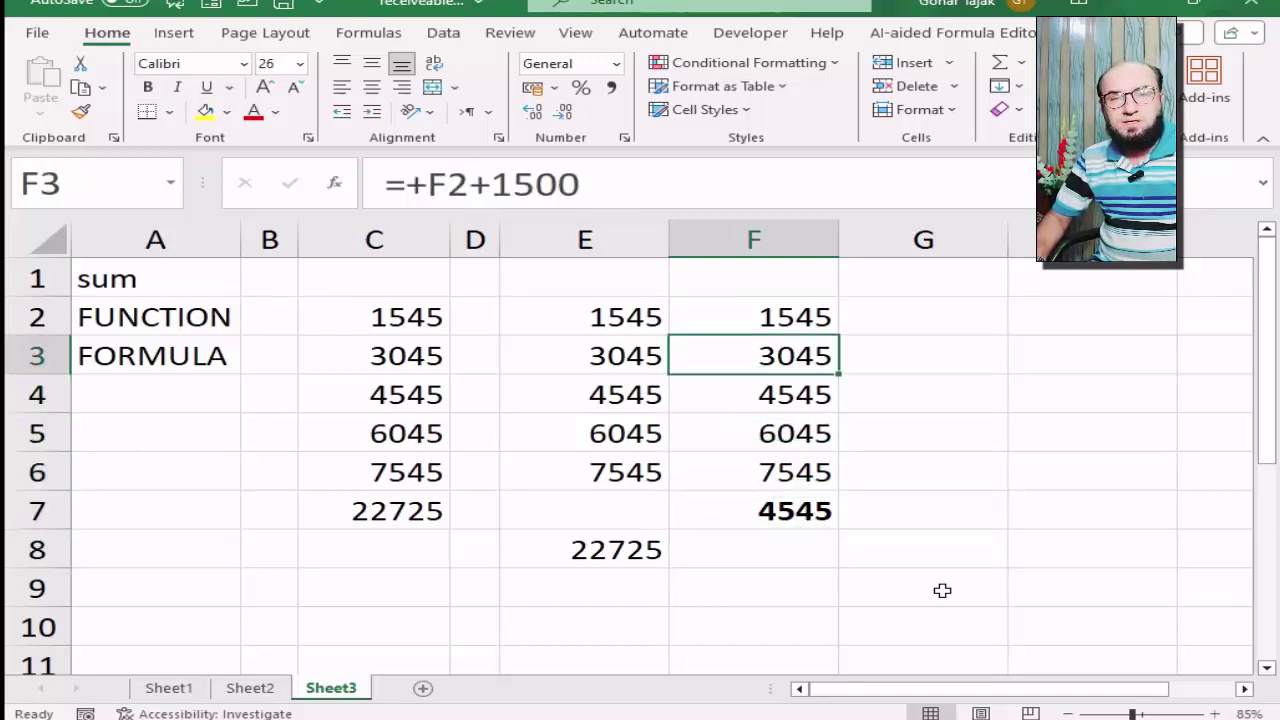
key("Up")
key("shift+Down")
key("shift+Down")
key("shift+Down")
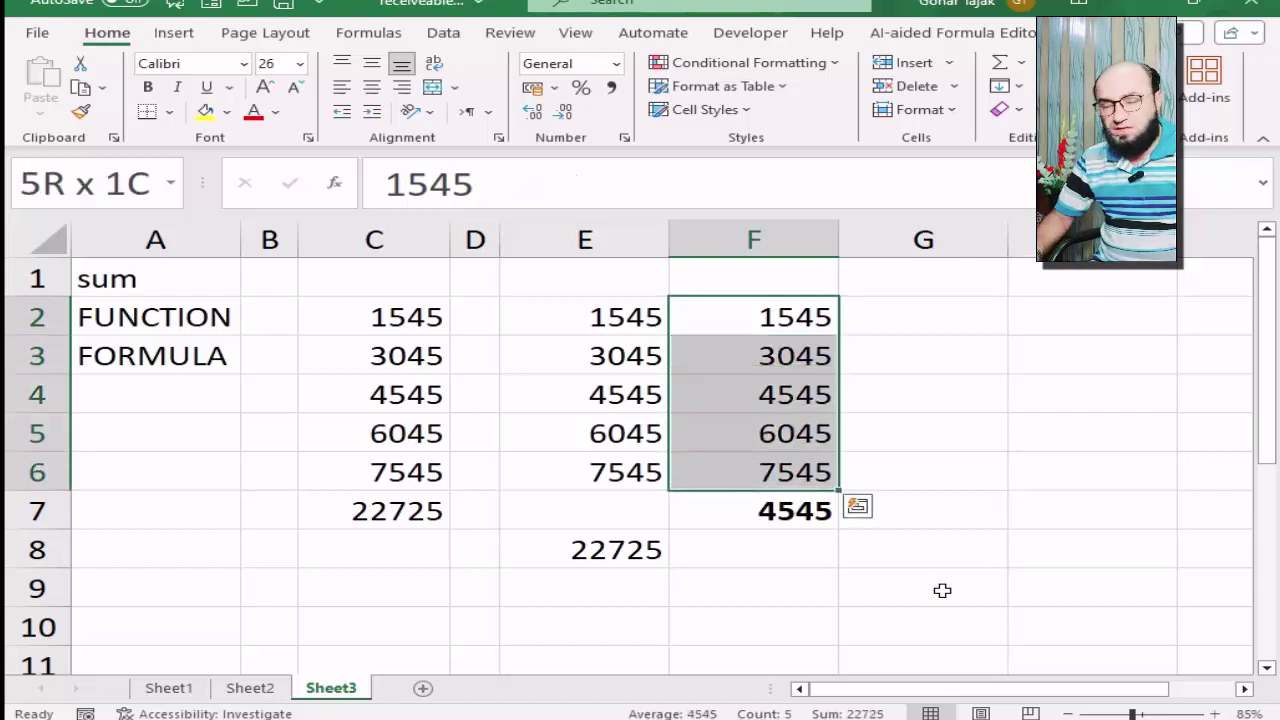
- Copy the F2:F6 values into G2:G6 and move to G7
key("ctrl+c")
key("Right")
key("ctrl+v")
key("Escape")
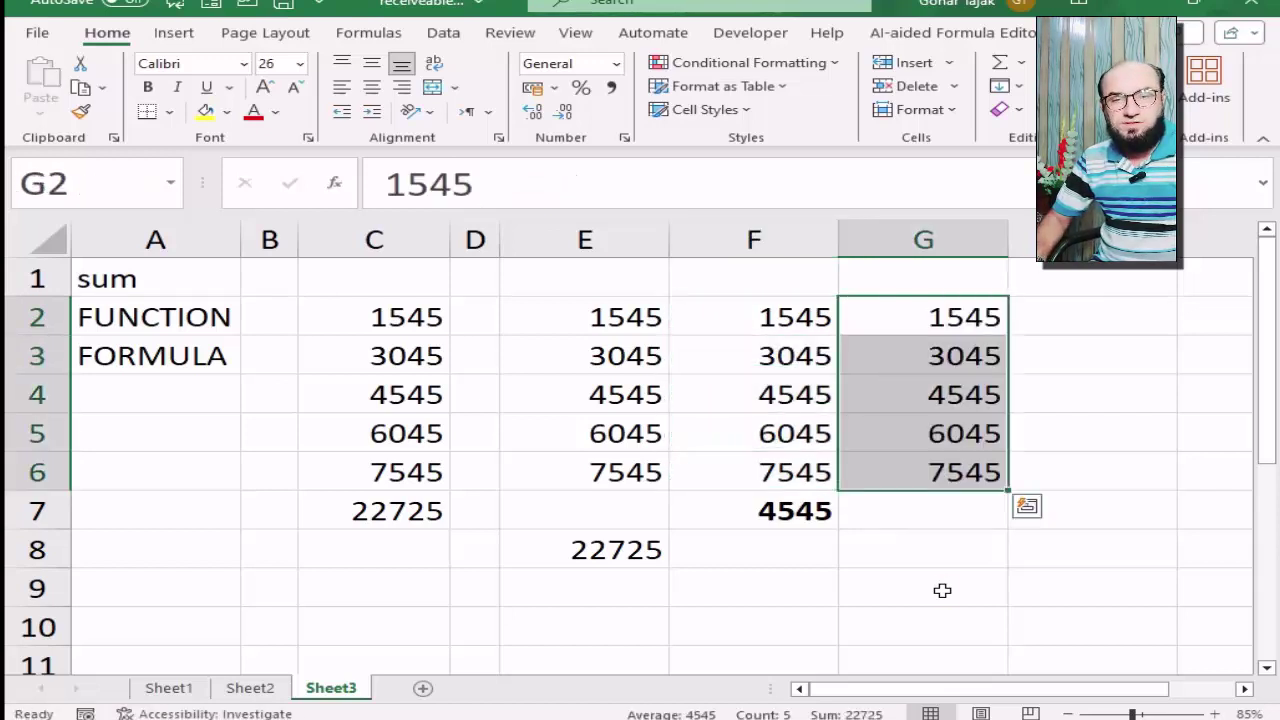
key("Down")
key("Down")
key("Down")
key("Down")
key("Down")
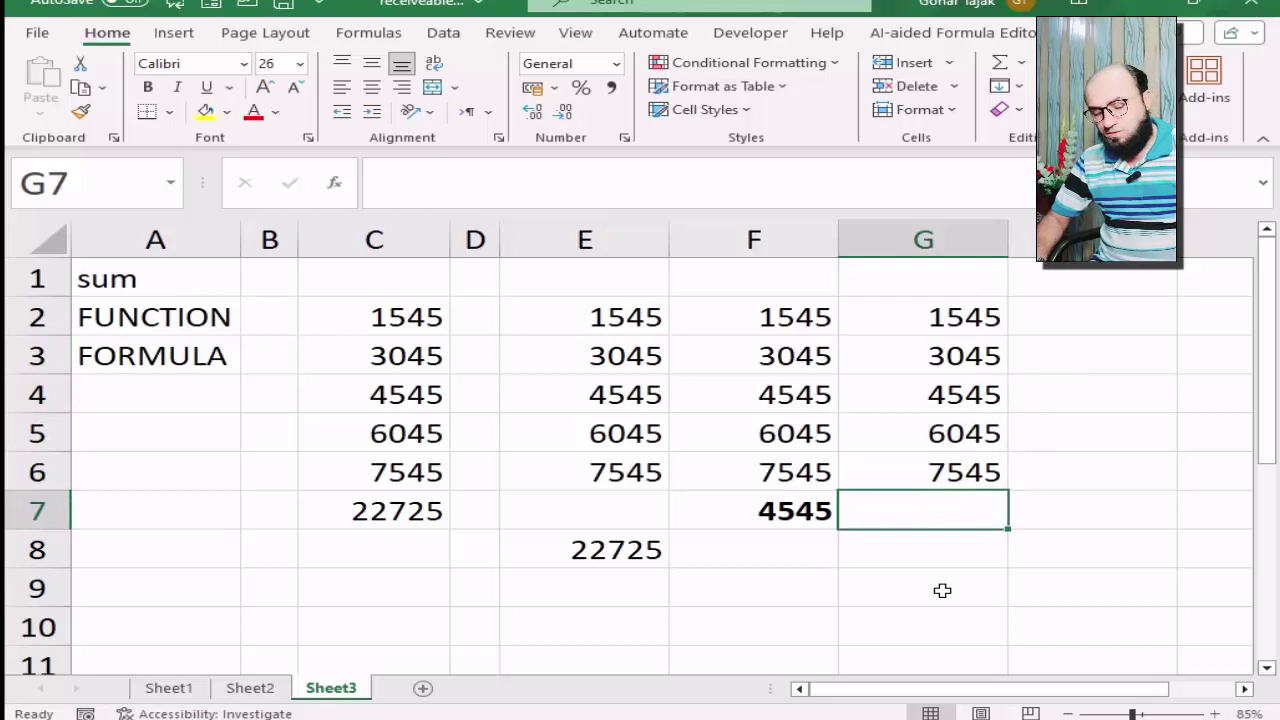
- Enter =(G6+G5+G4+G3+G2)/5 in G7, averaging the values to 4545
type("=")
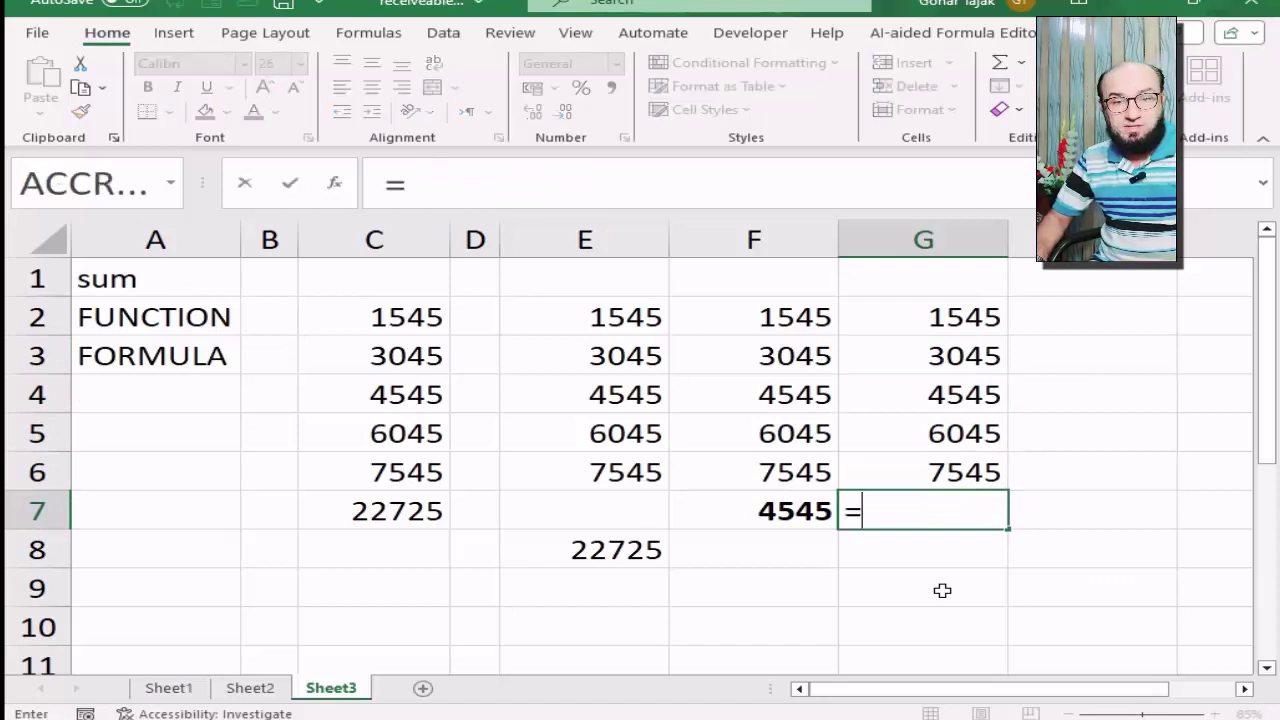
key("Up")
type("+")
key("Up")
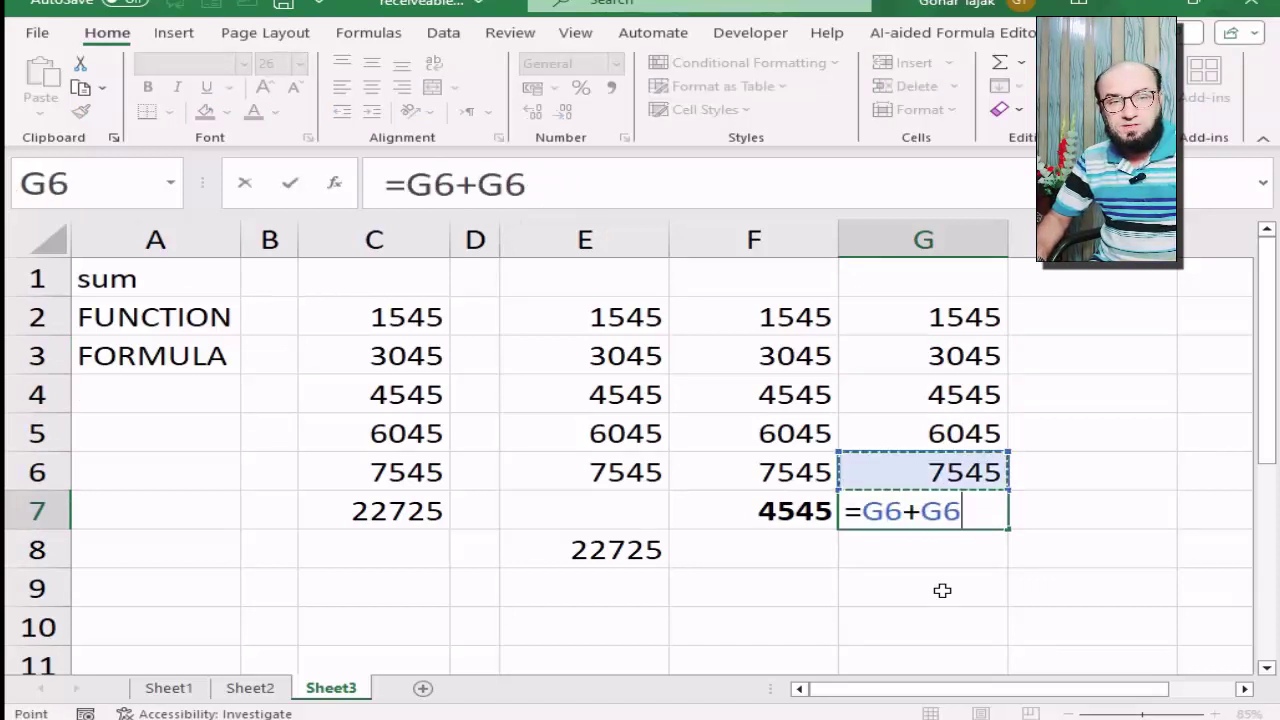
key("Up")
type("+")
key("Up")
key("Up")
key("Up")
type("+")
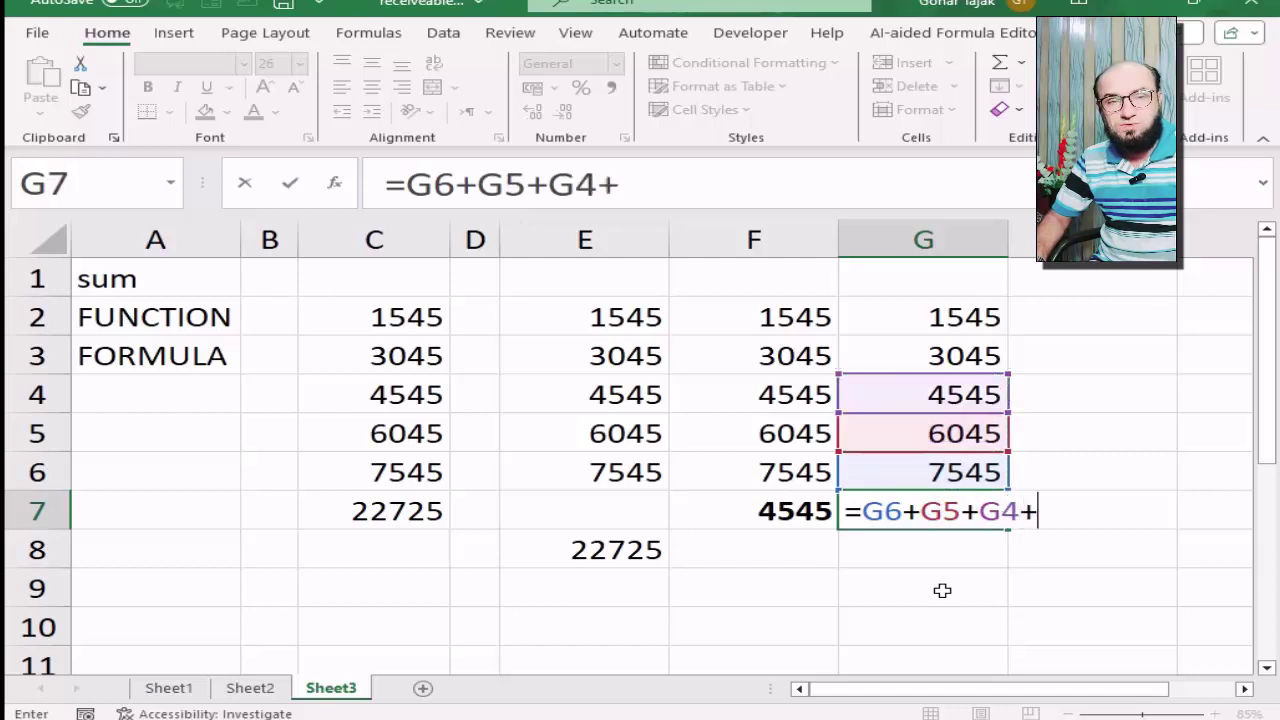
key("Up")
key("Up")
key("Up")
key("Up")
type("+")
key("Up")
key("Up")
key("Up")
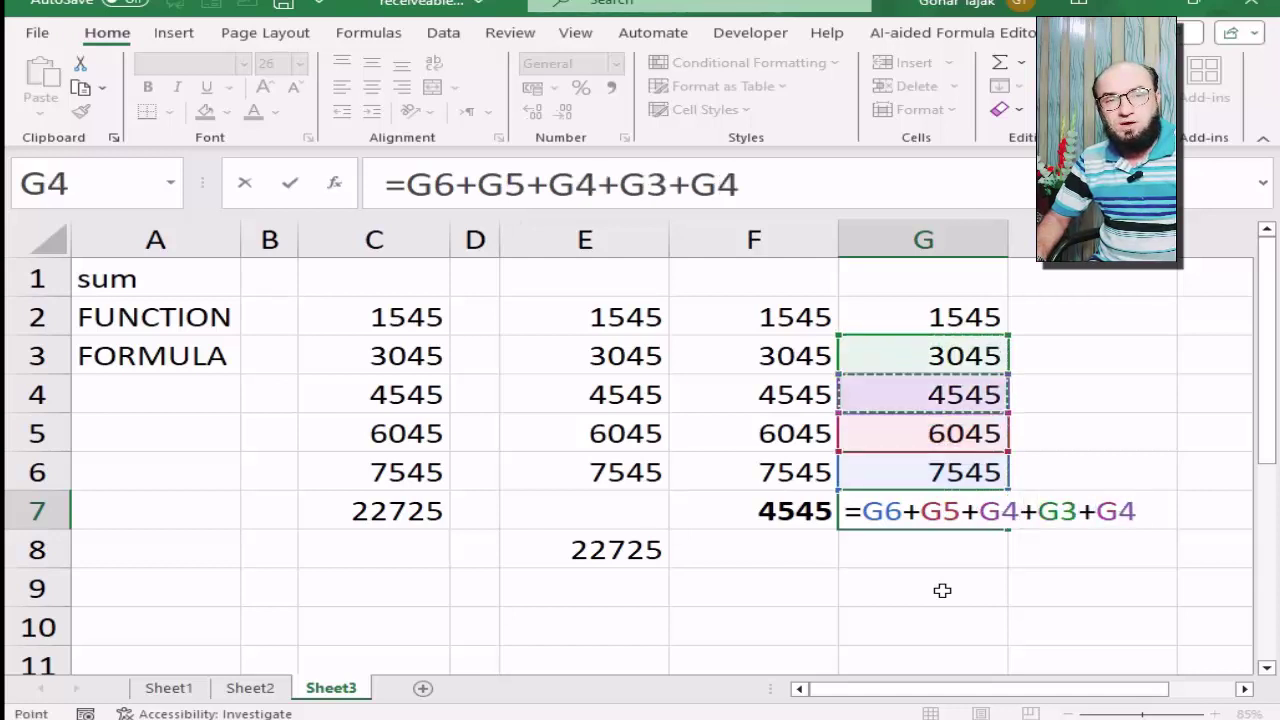
key("Up")
key("Up")
type(")")
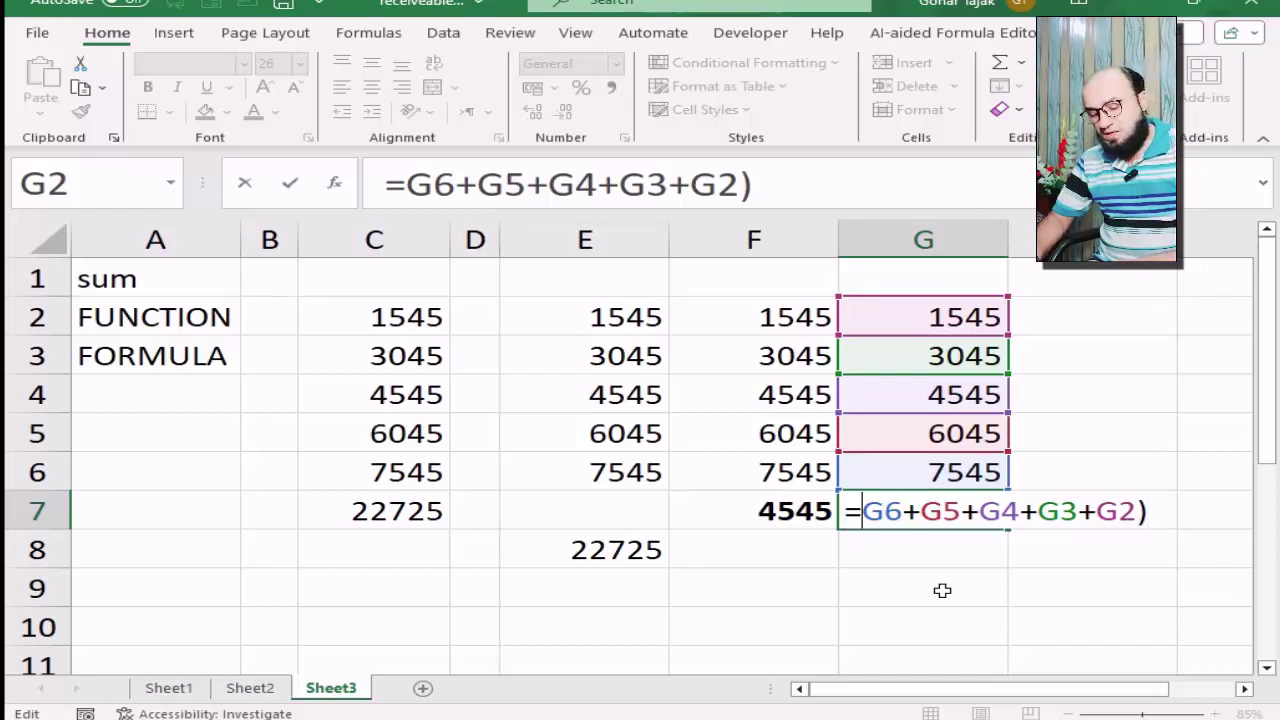
type("(")
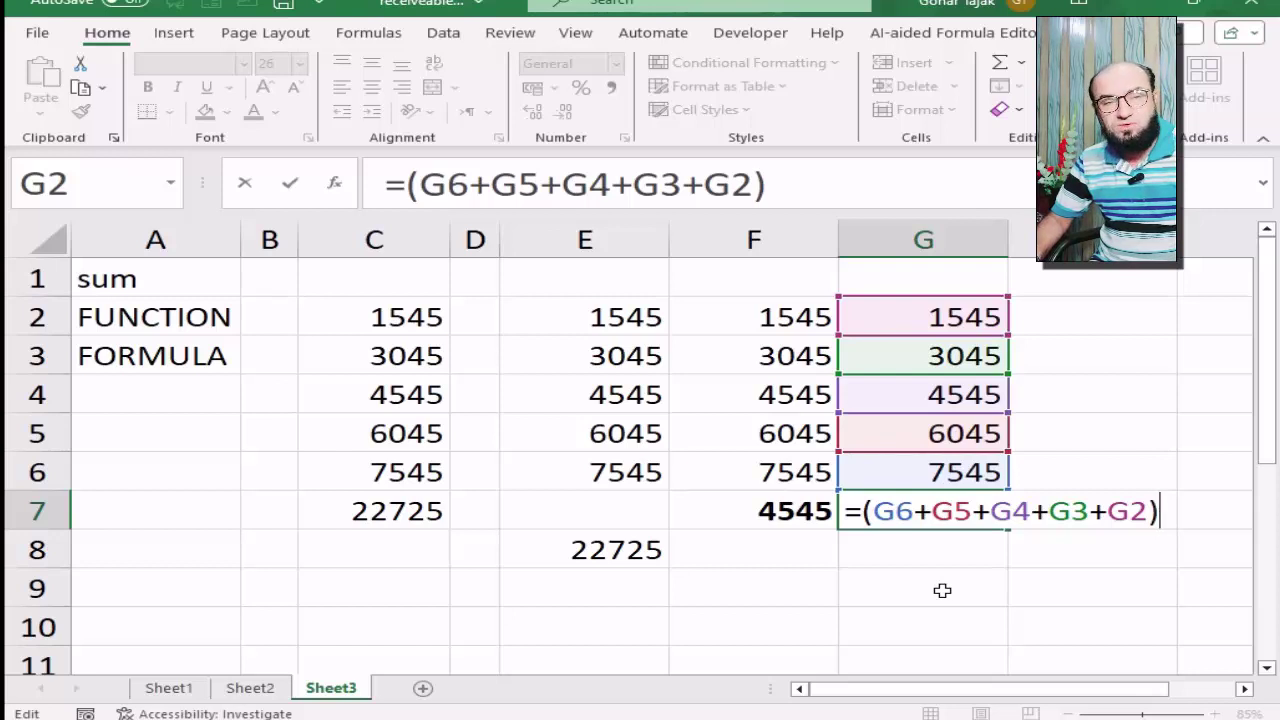
type("/5")
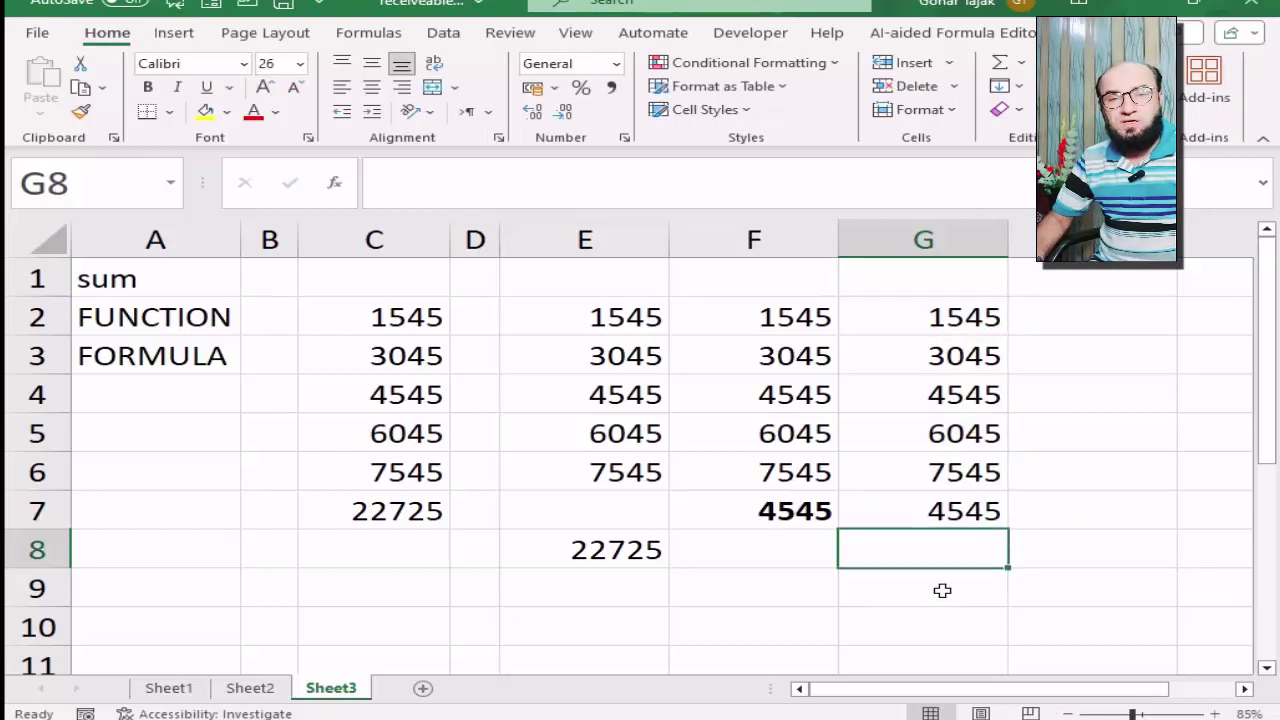
key("Up")
- Compare the F7 AVERAGE formula with the new G7 formula
key("Left")
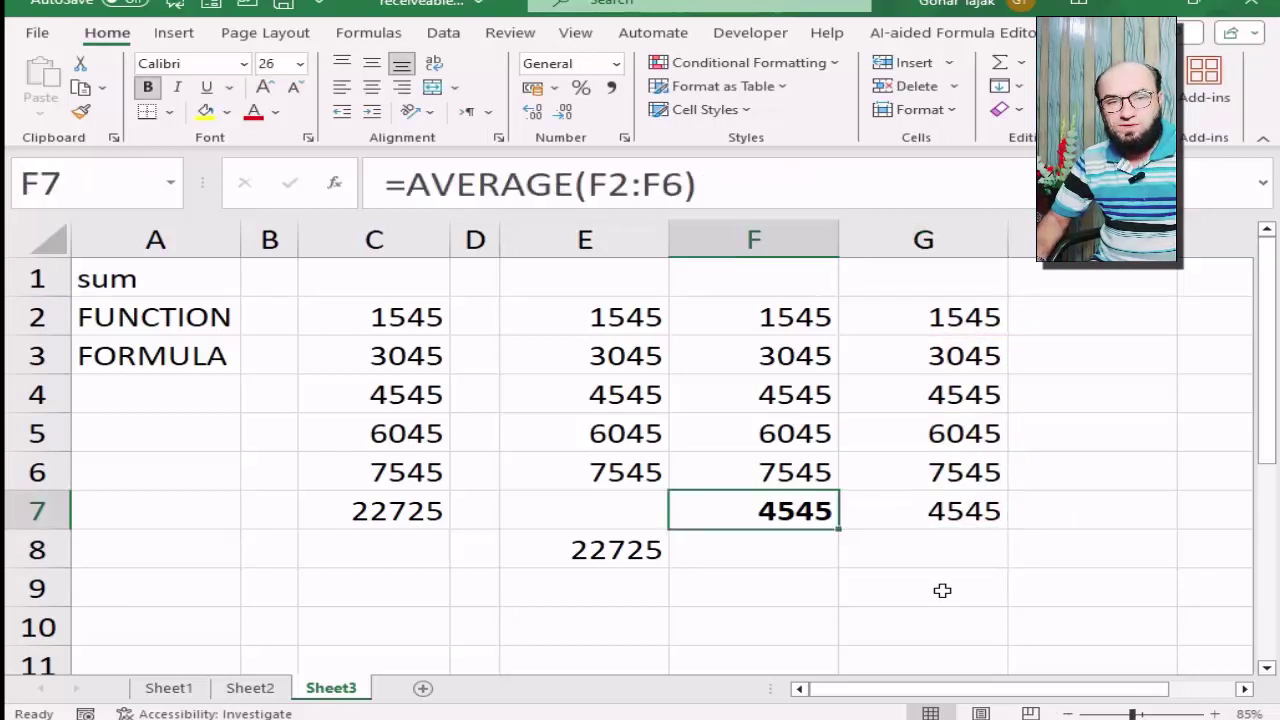
key("Right")
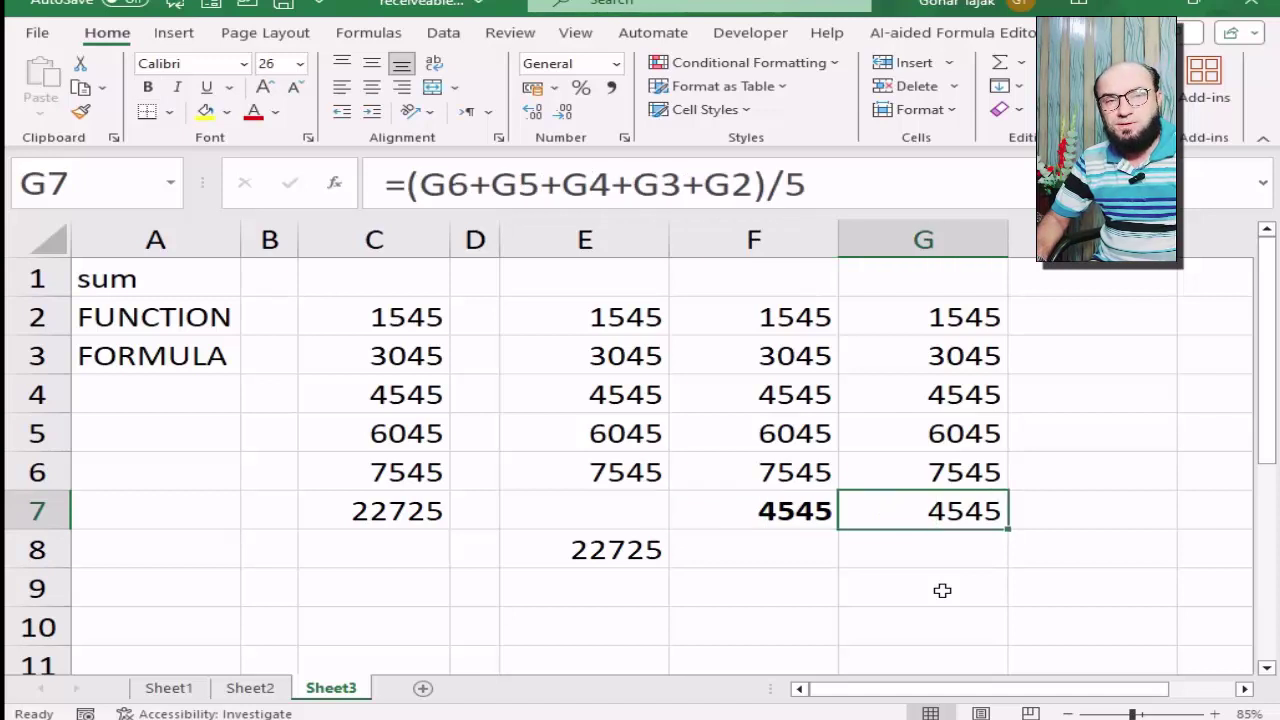
key("Right")
key("Right")
key("Left")
key("Left")
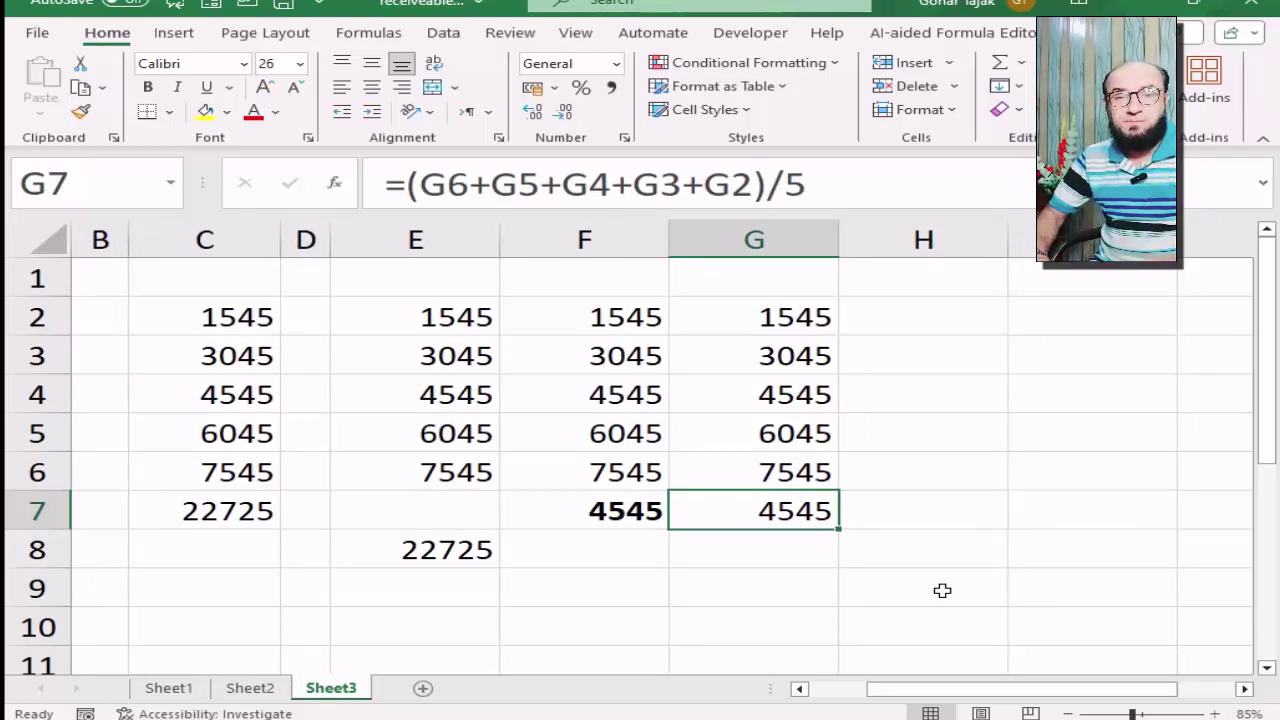
- Copy the G2:G6 values into H2:H6
key("Up")
key("Up")
key("Up")
key("Up")
key("Up")
key("shift+Down")
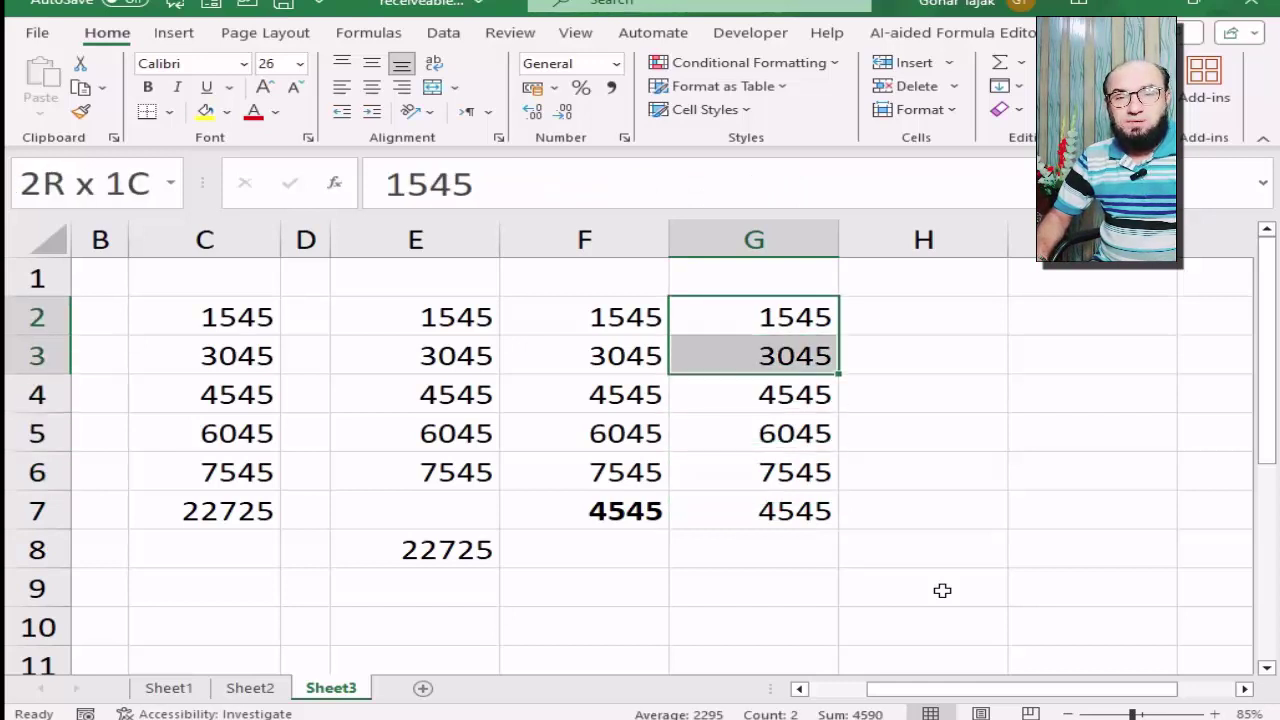
key("shift+Down")
key("shift+Down")
key("shift+Down")
key("ctrl+c")
key("Right")
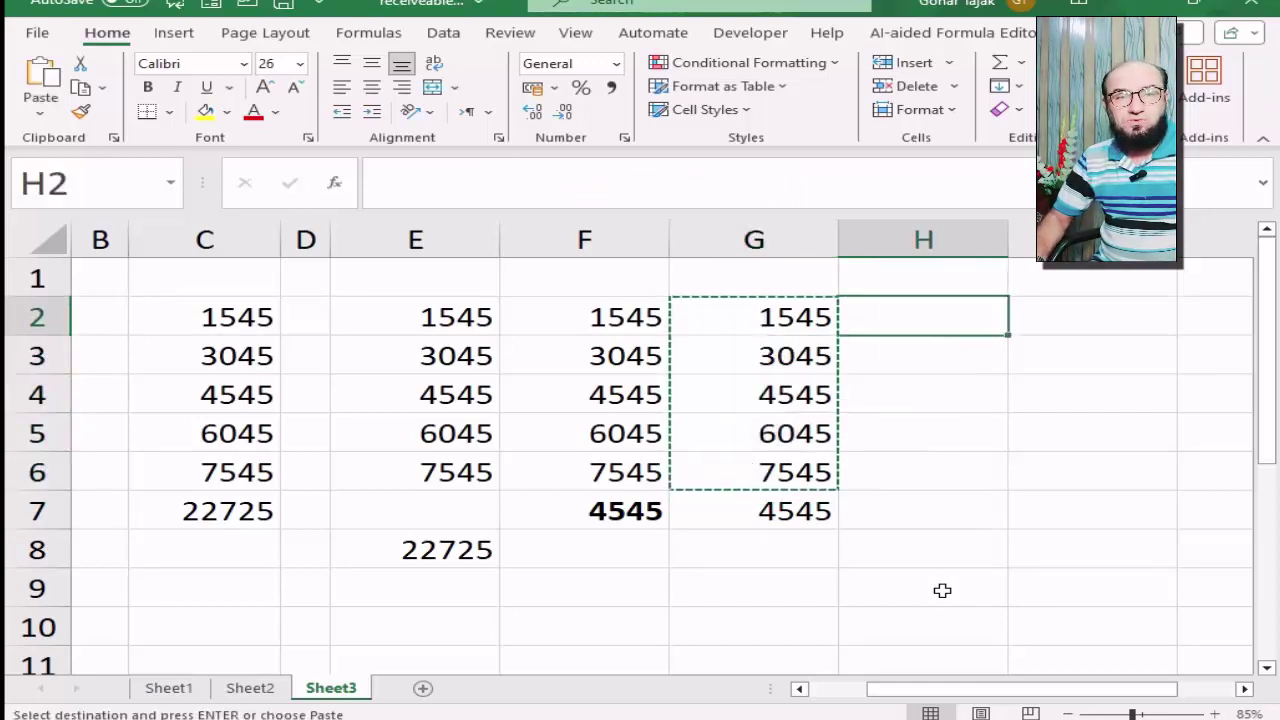
key("Return")
- Enter =SUM(H2:H6)/COUNT(H2:H6) in H7 to average column H
key("Right")
key("Down")
key("Down")
key("Down")
key("Left")
key("Down")
key("Down")
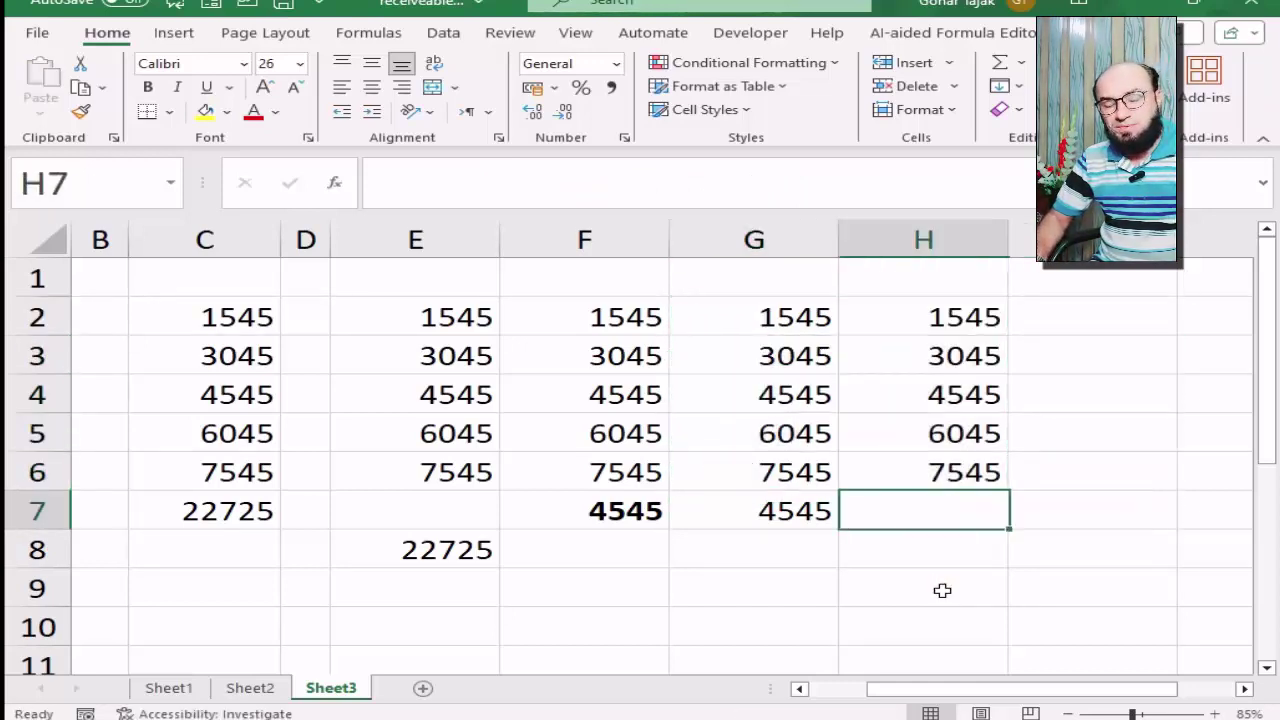
type("=SUM(")
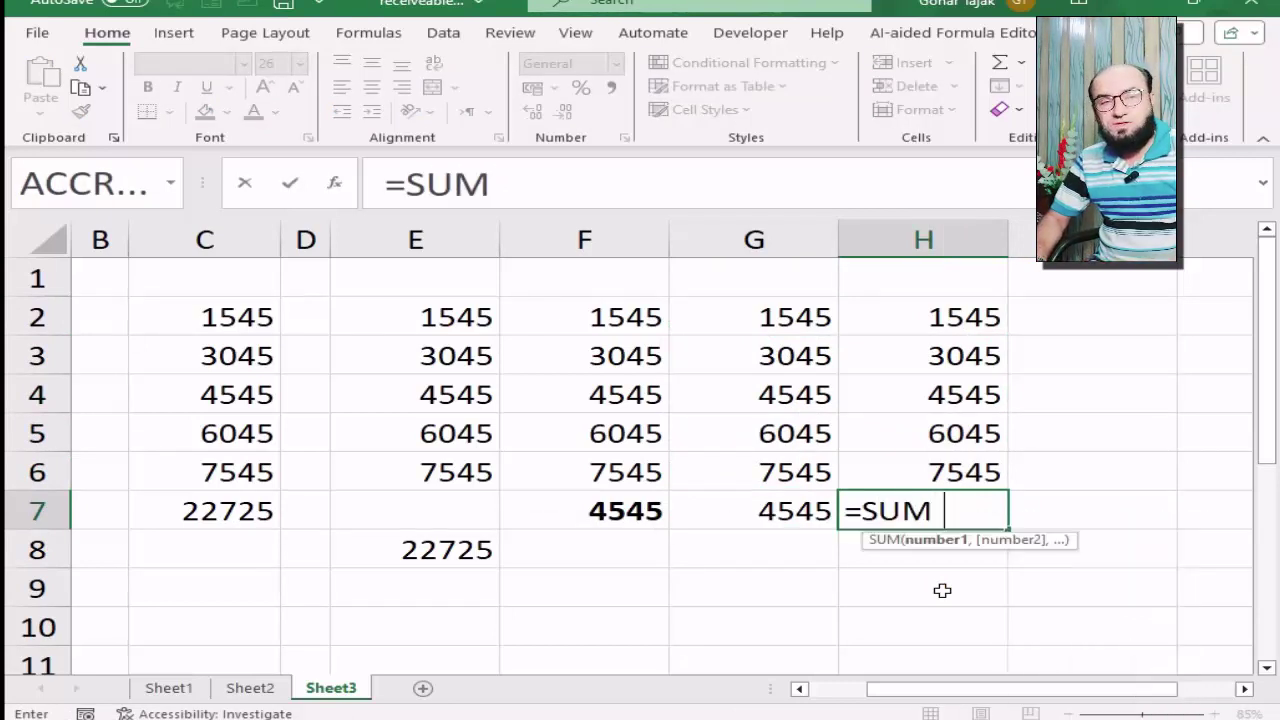
key("Up")
key("shift+Up")
key("shift+Up")
key("shift+Up")
key("shift+Up")
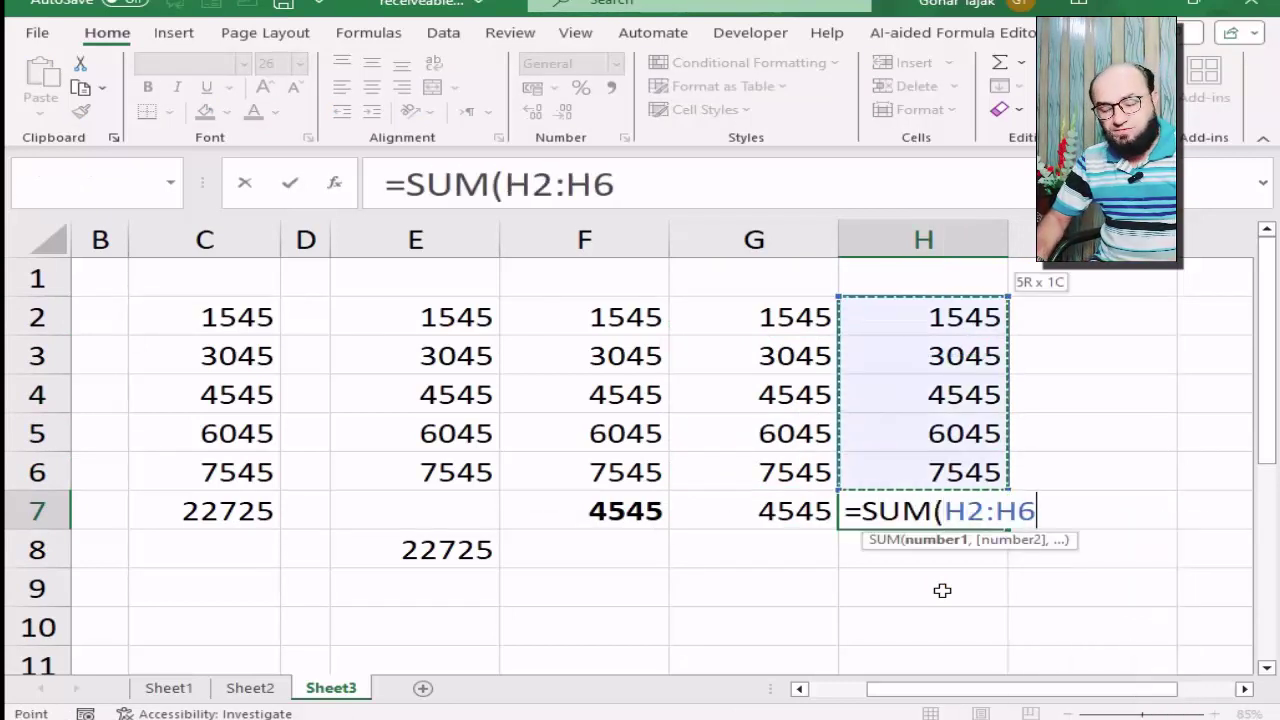
type(")/")
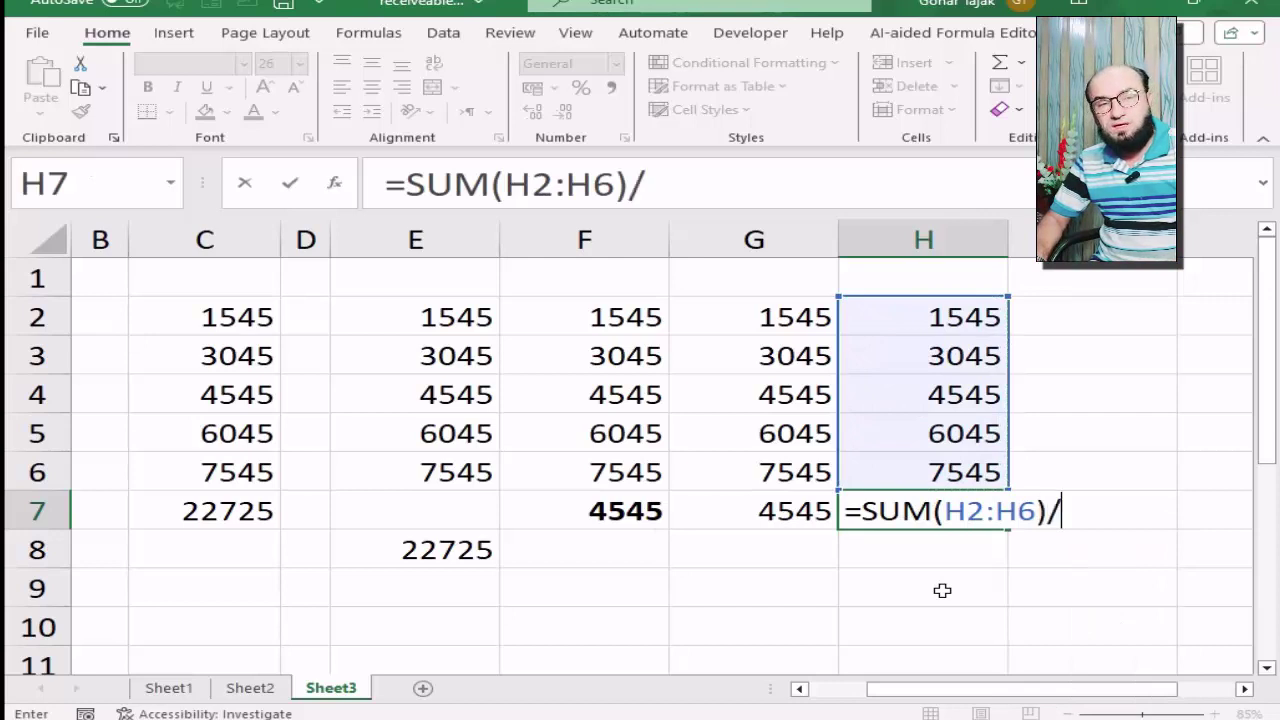
type("COUNT")
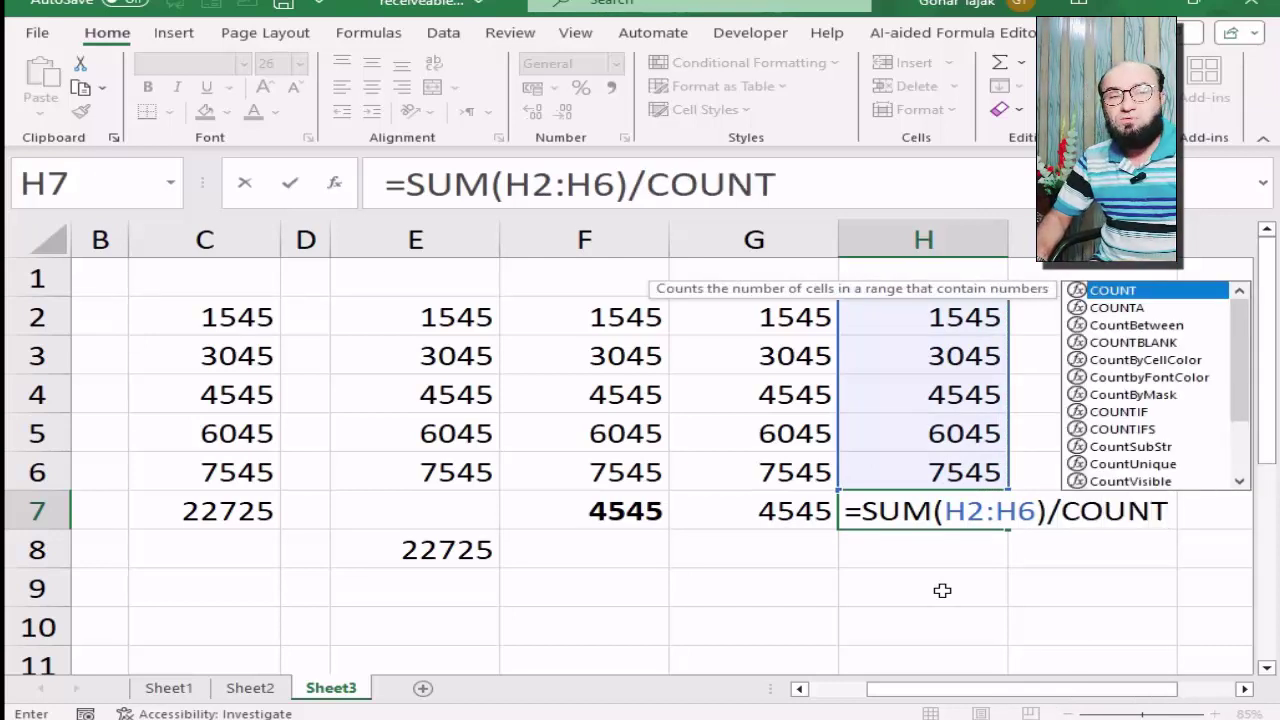
type("(")
key("Up")
key("shift+Up")
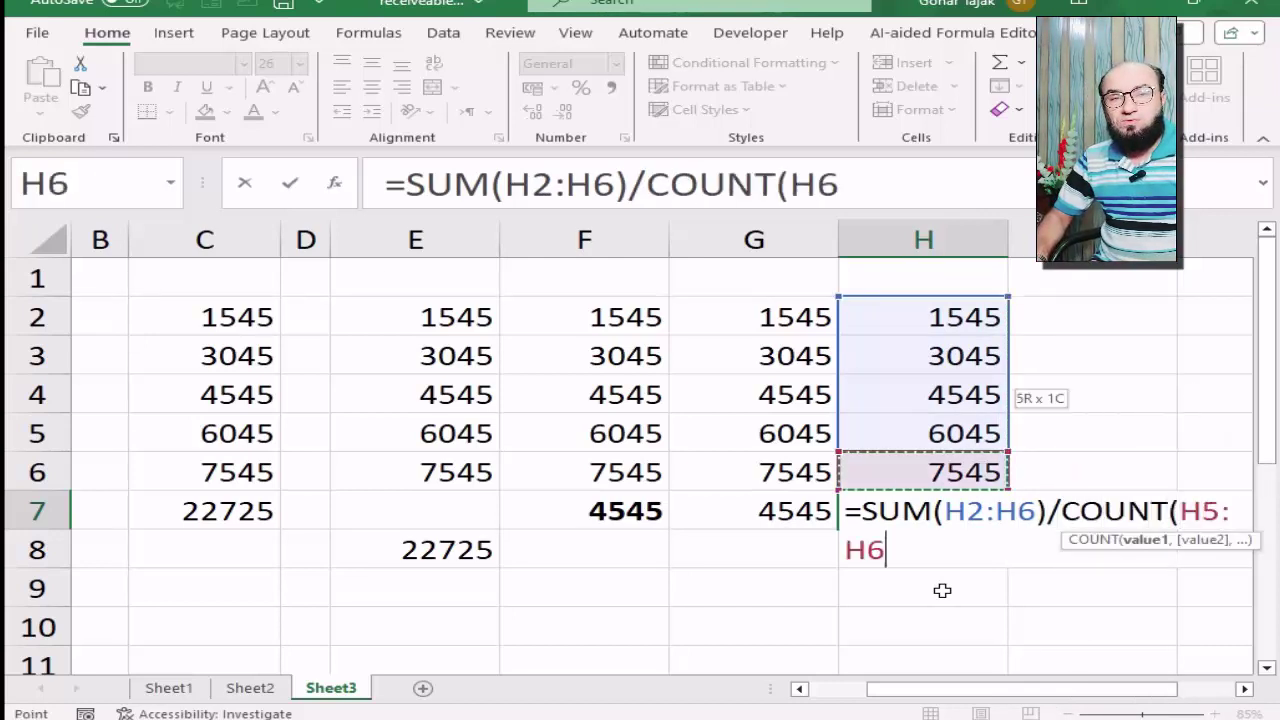
key("shift+Up")
key("shift+Up")
key("shift+Up")
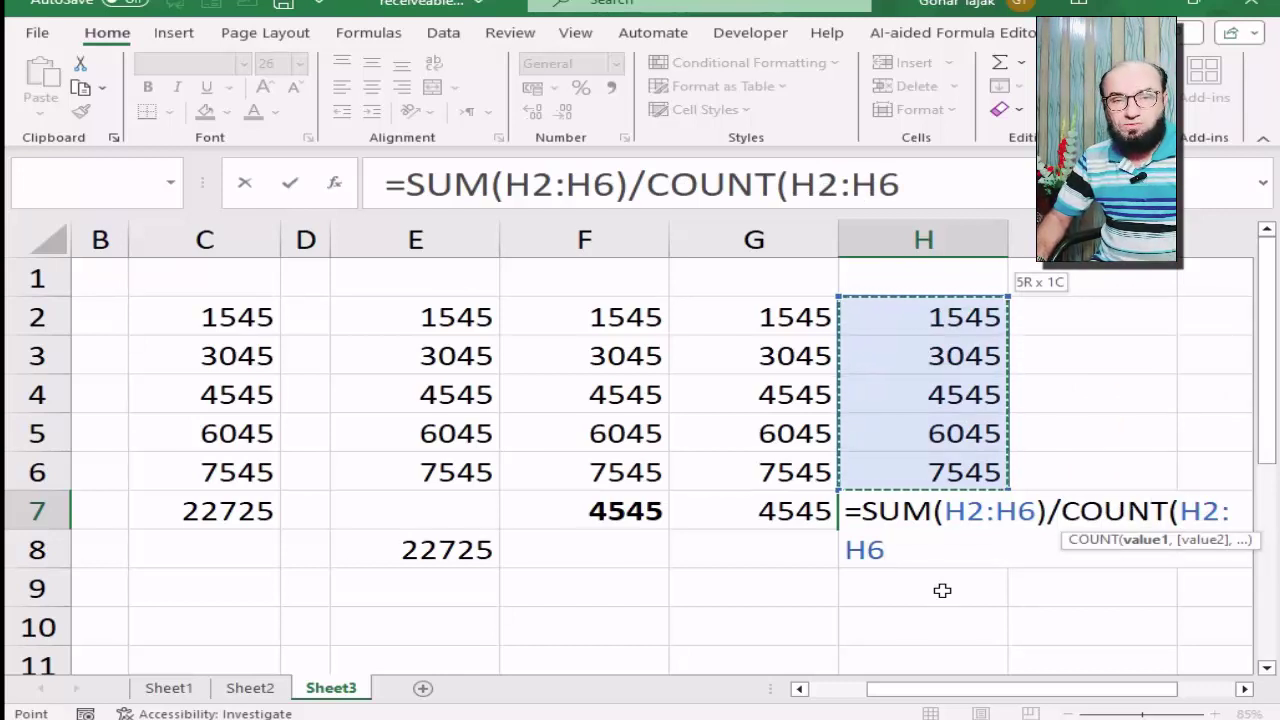
key("Return")
key("Return")
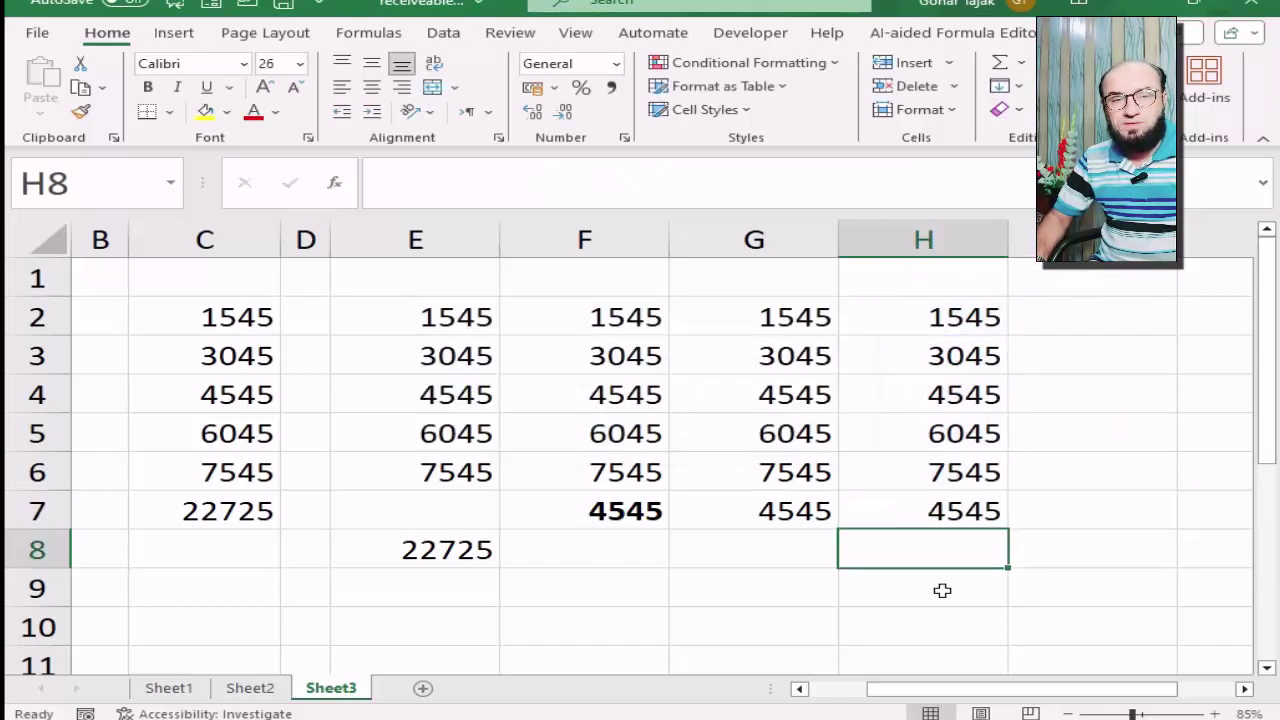
- Make the three averages in F7:H7 bold
key("Up")
key("shift+Left")
key("shift+Left")
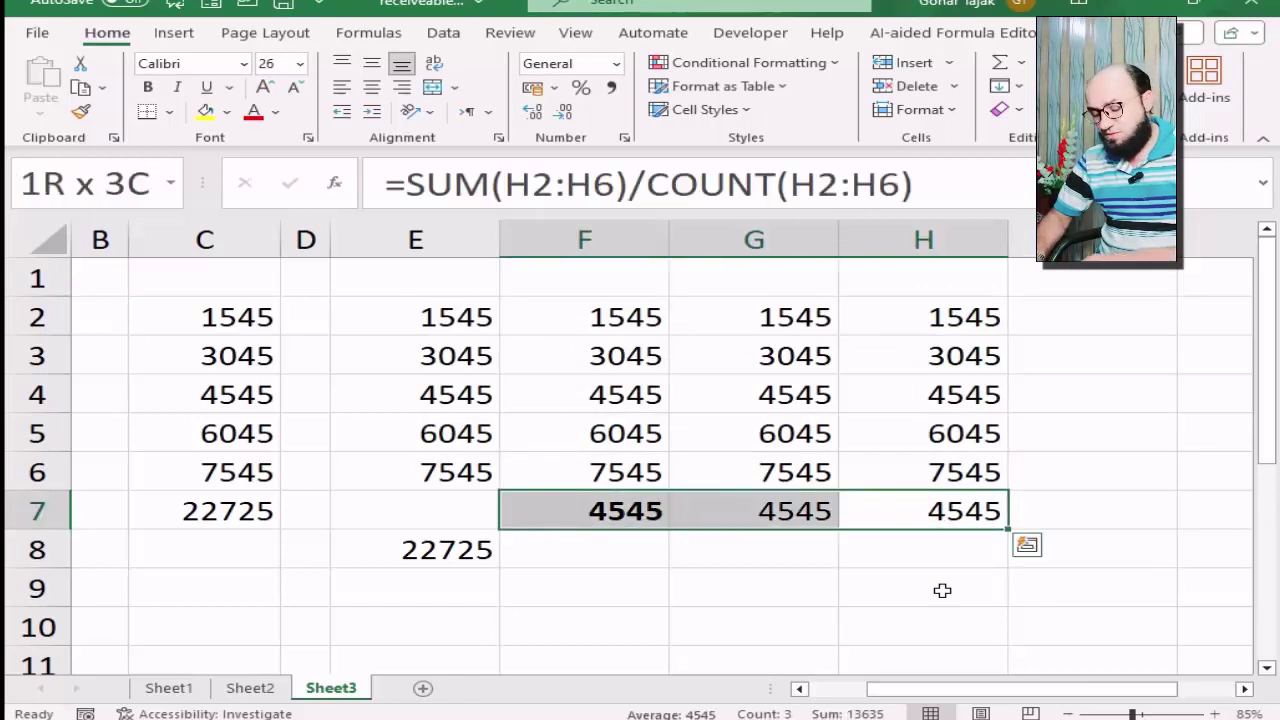
key("ctrl+b")
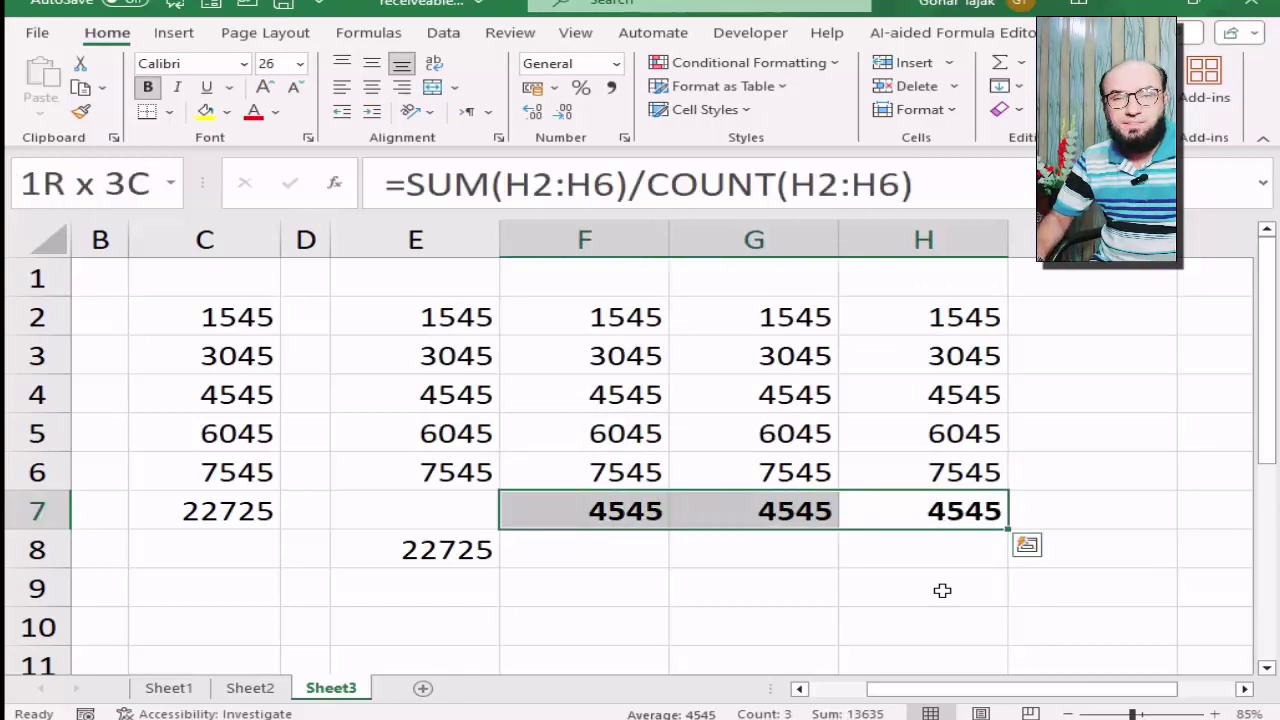
- Review the AVERAGE, summed-divided-by-5 and SUM/COUNT formulas in F7, G7 and H7
key("Left")
key("Up")
key("Down")
key("Left")
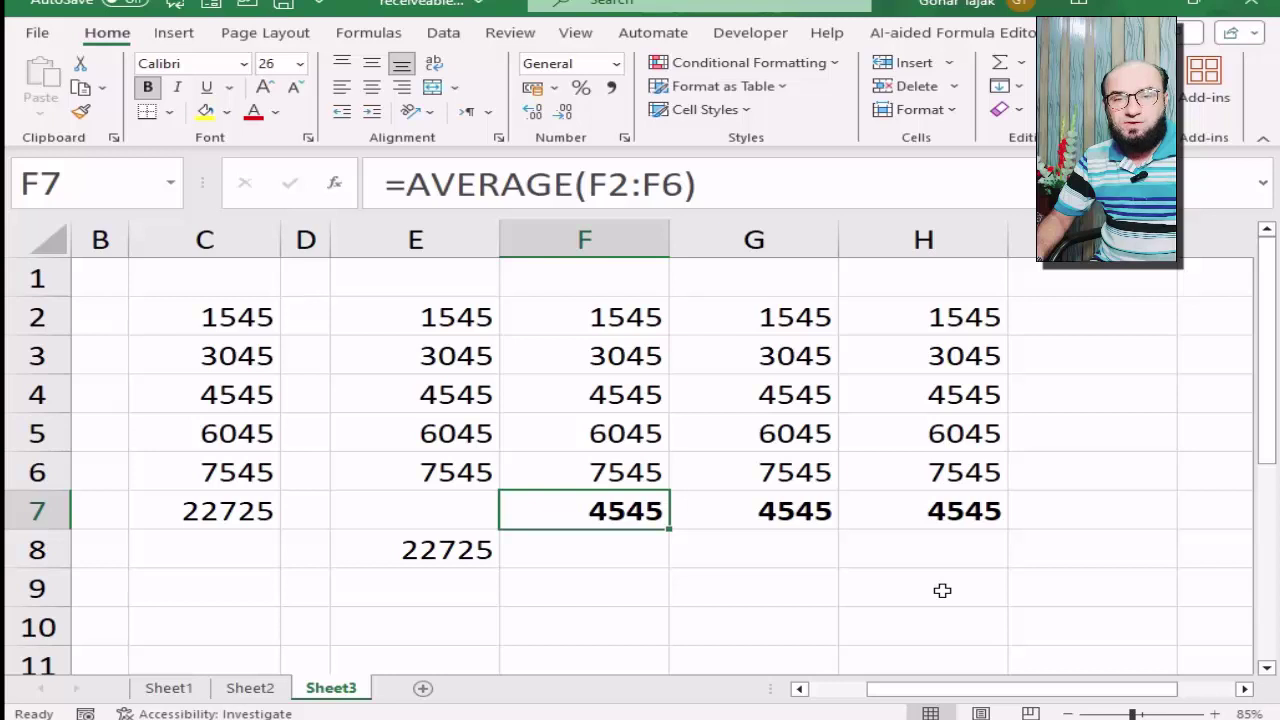
key("Right")
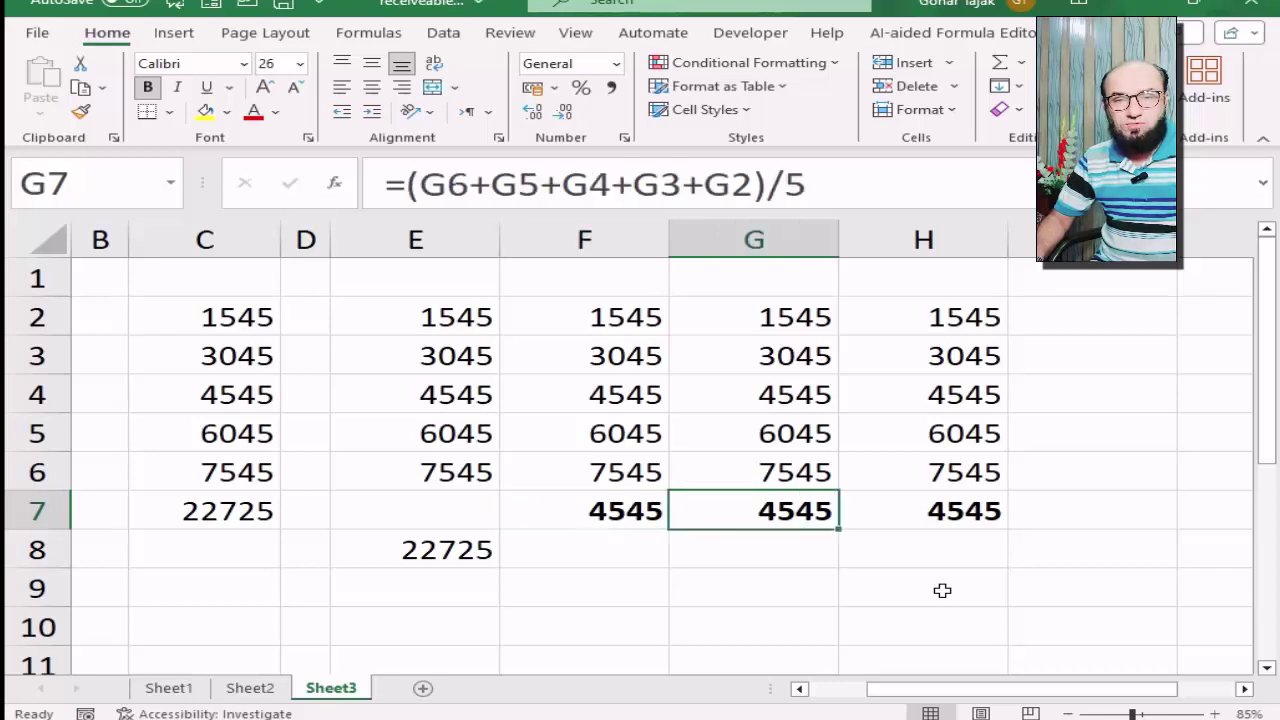
key("F2")
key("Return")
key("Up")
key("Right")
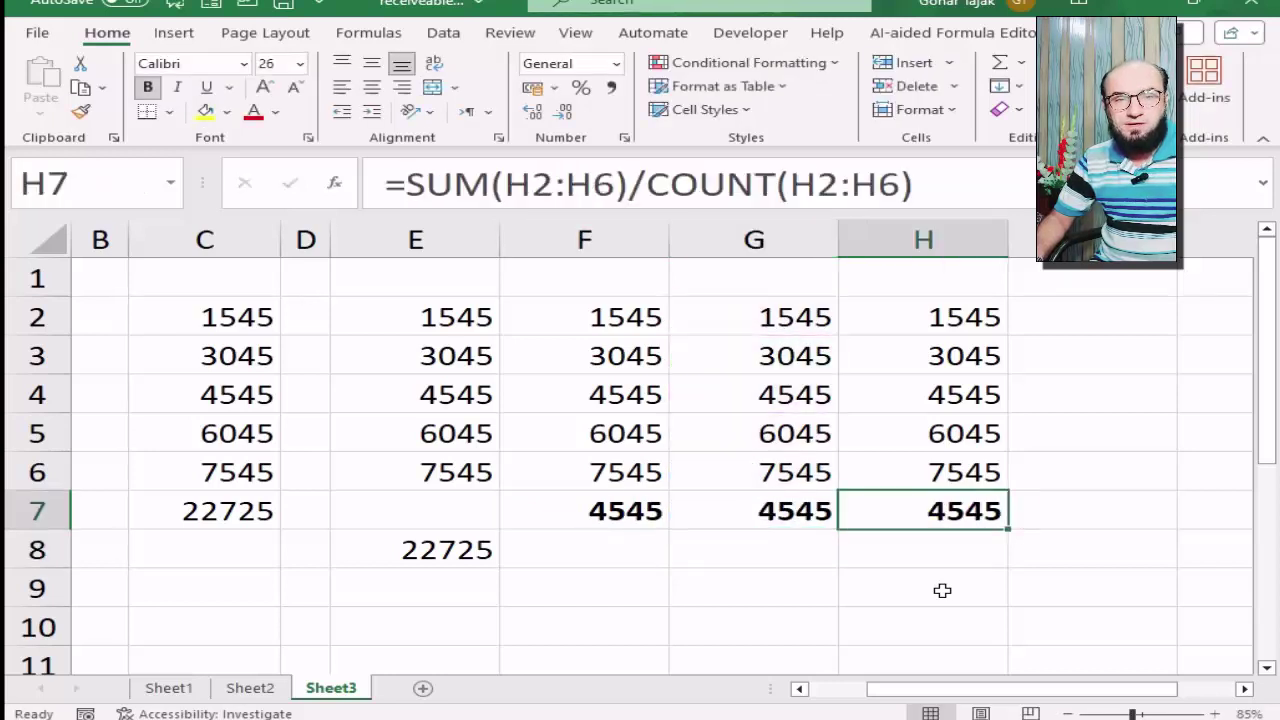
key("F2")
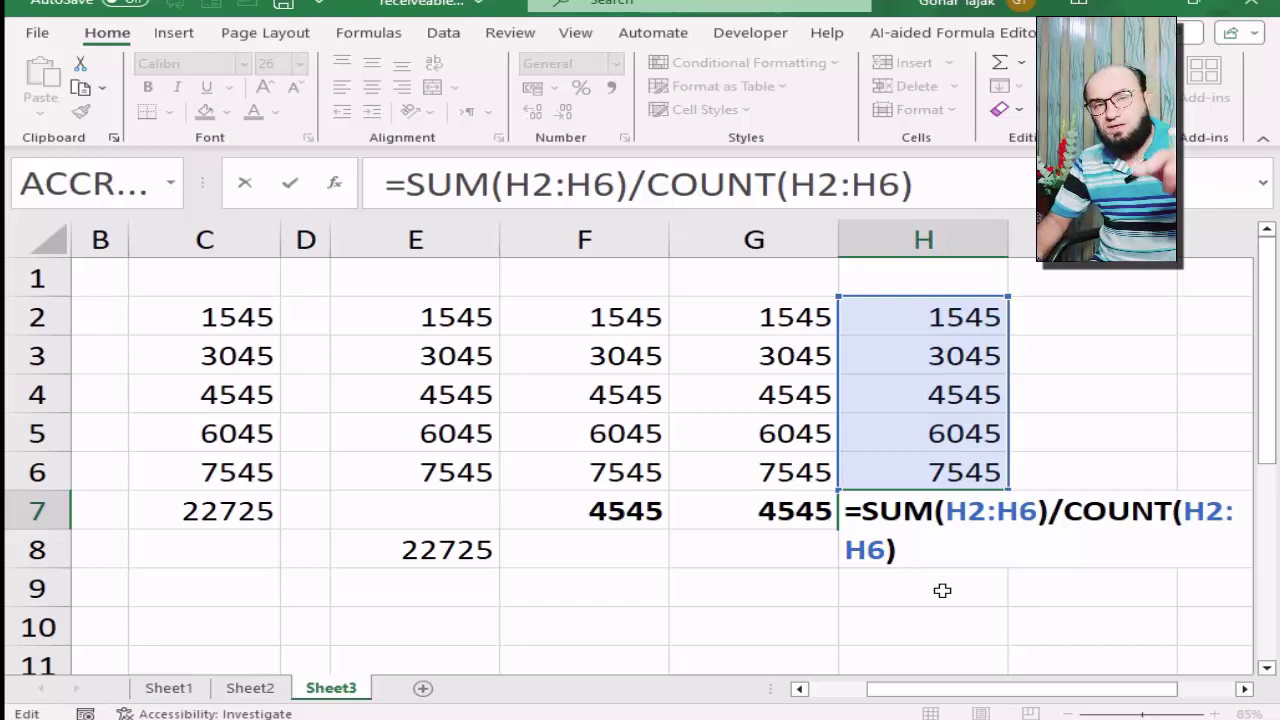
key("Escape")
- Compare each row 7 formula from H7 back to the SUM total in C7
key("Up")
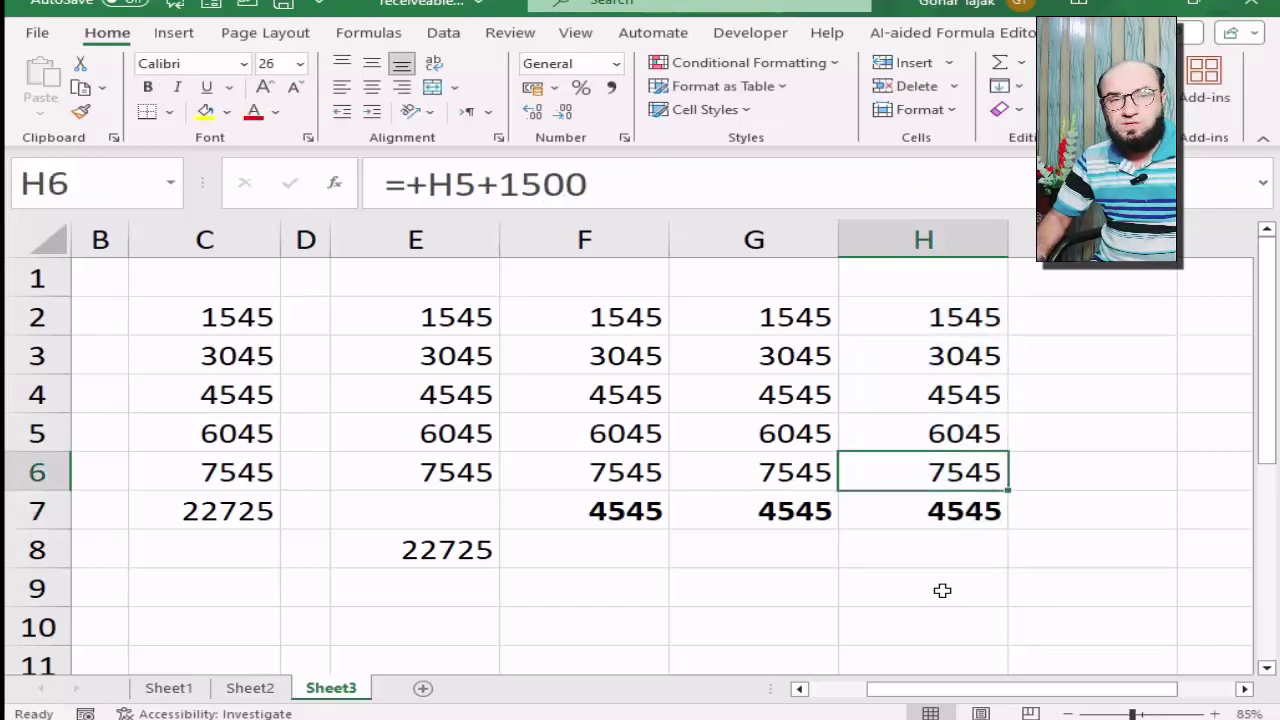
key("shift+Up")
key("shift+Up")
key("shift+Up")
key("Down")
key("Down")
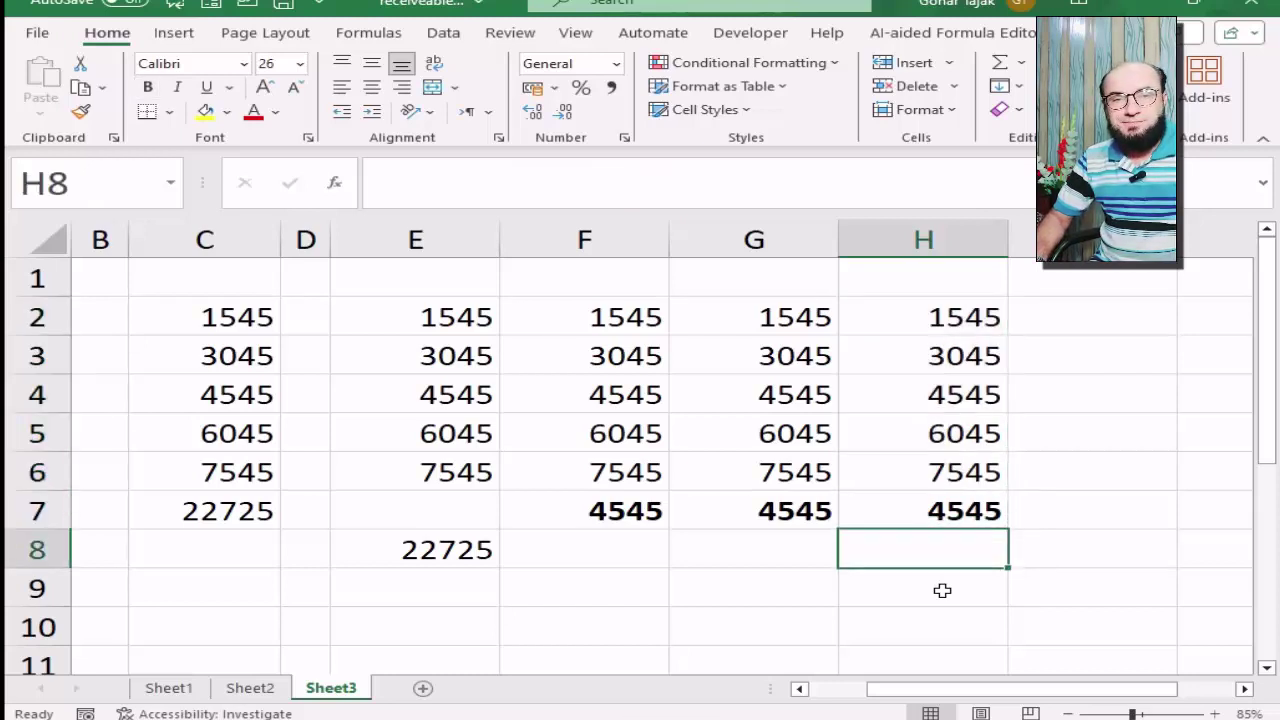
key("Up")
key("Down")
key("Up")
key("Left")
key("Left")
key("Left")
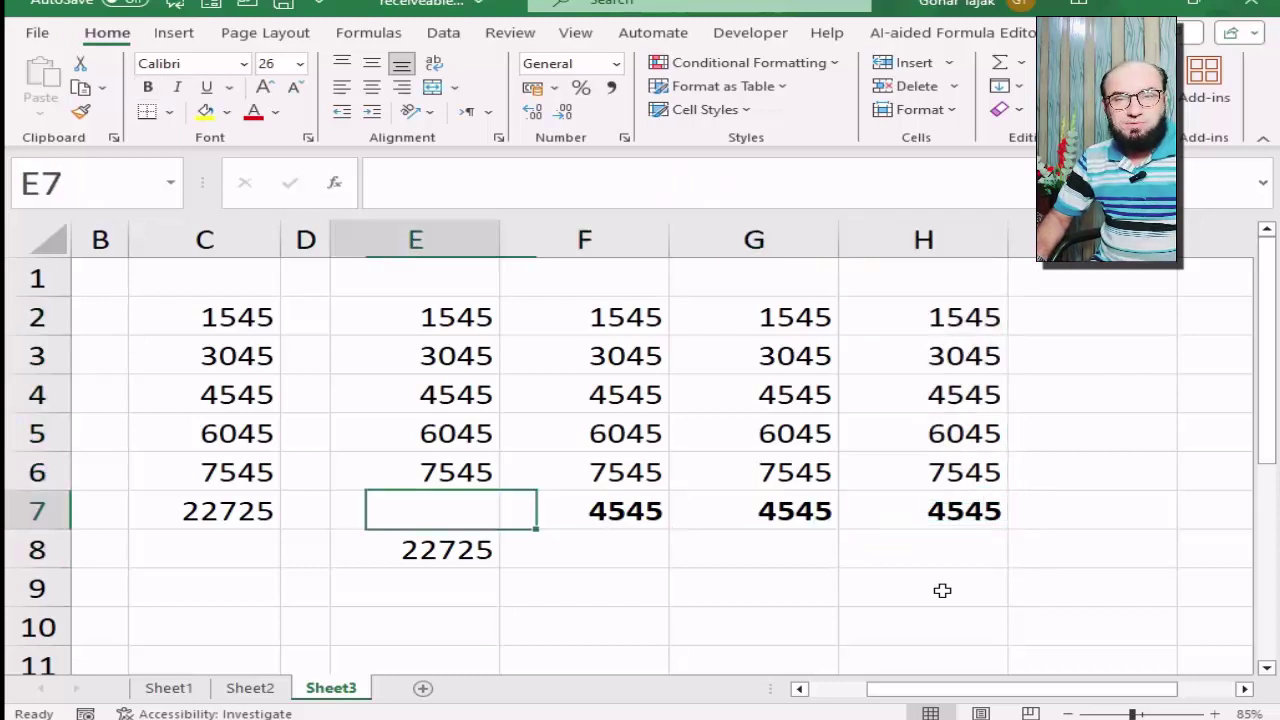
key("Right")
key("Right")
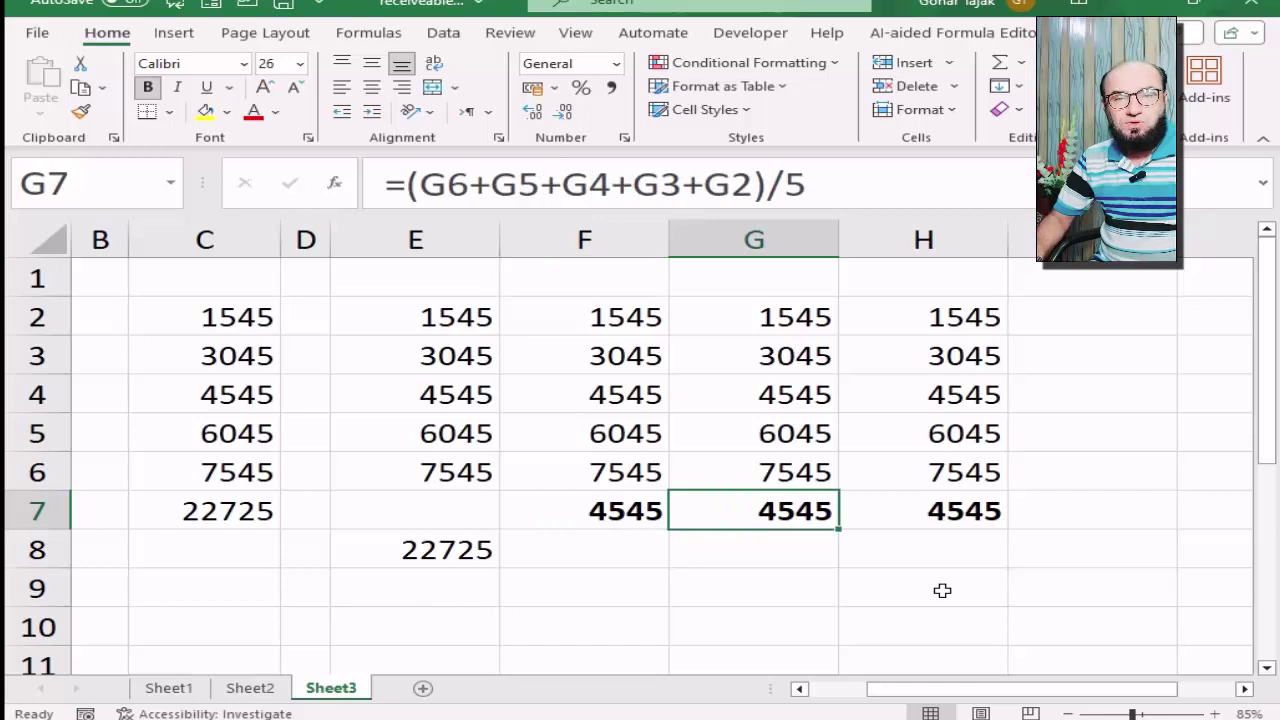
key("Left")
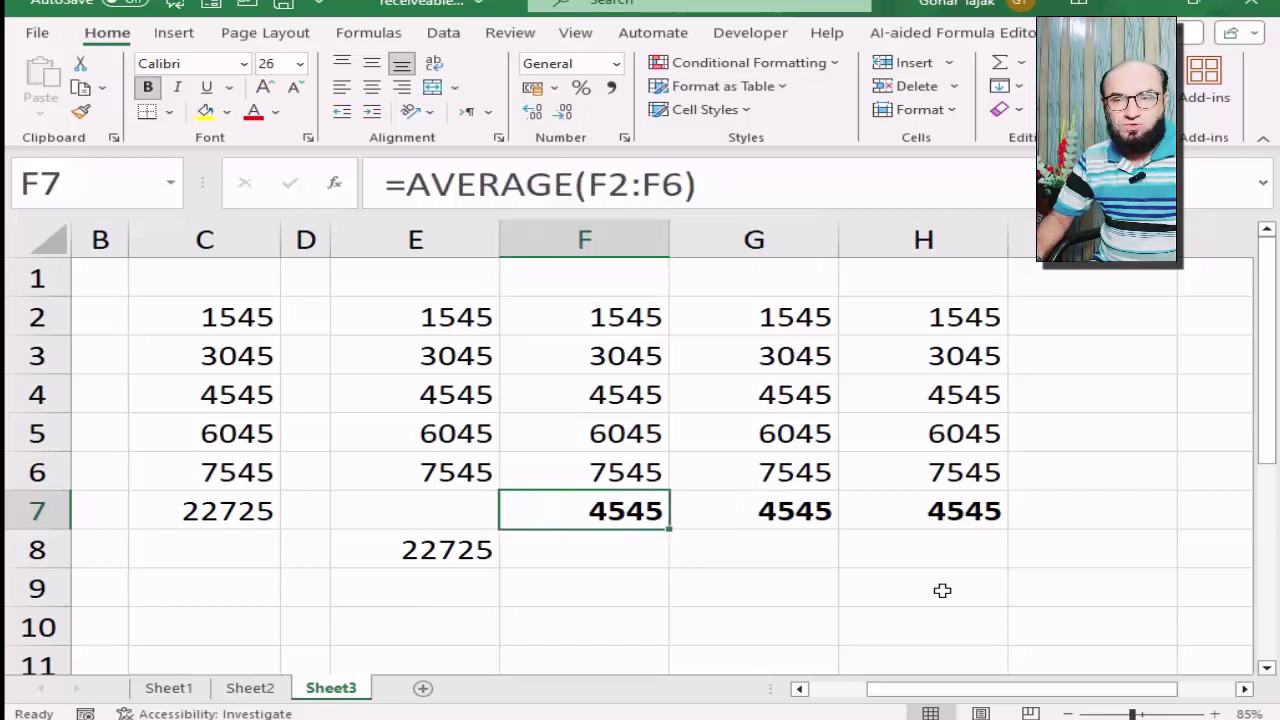
key("Left")
key("Left")
key("Left")
key("Left")
key("Right")
key("Right")
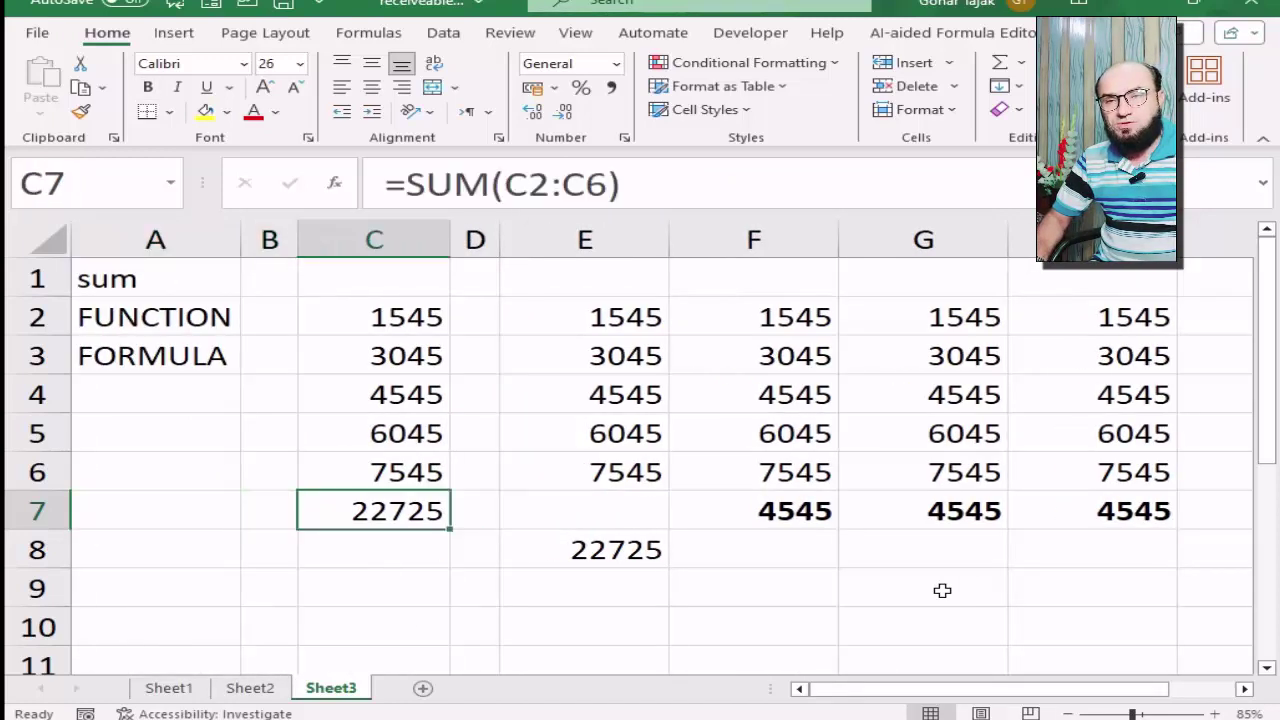
key("Up")
key("Up")
key("Up")
key("Up")
key("Down")
- Select from C2 to the last used cell and delete all the sample numbers
key("ctrl+shift+Down")
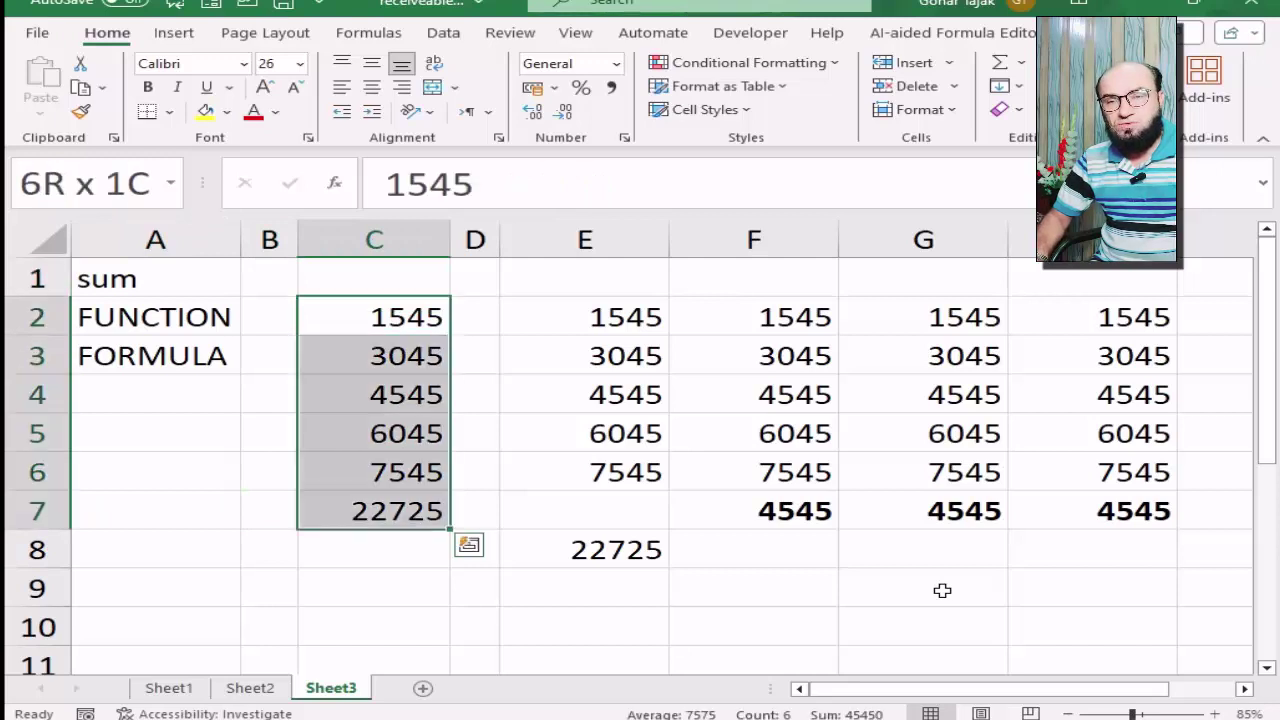
key("ctrl+shift+Down")
key("ctrl+shift+Right")
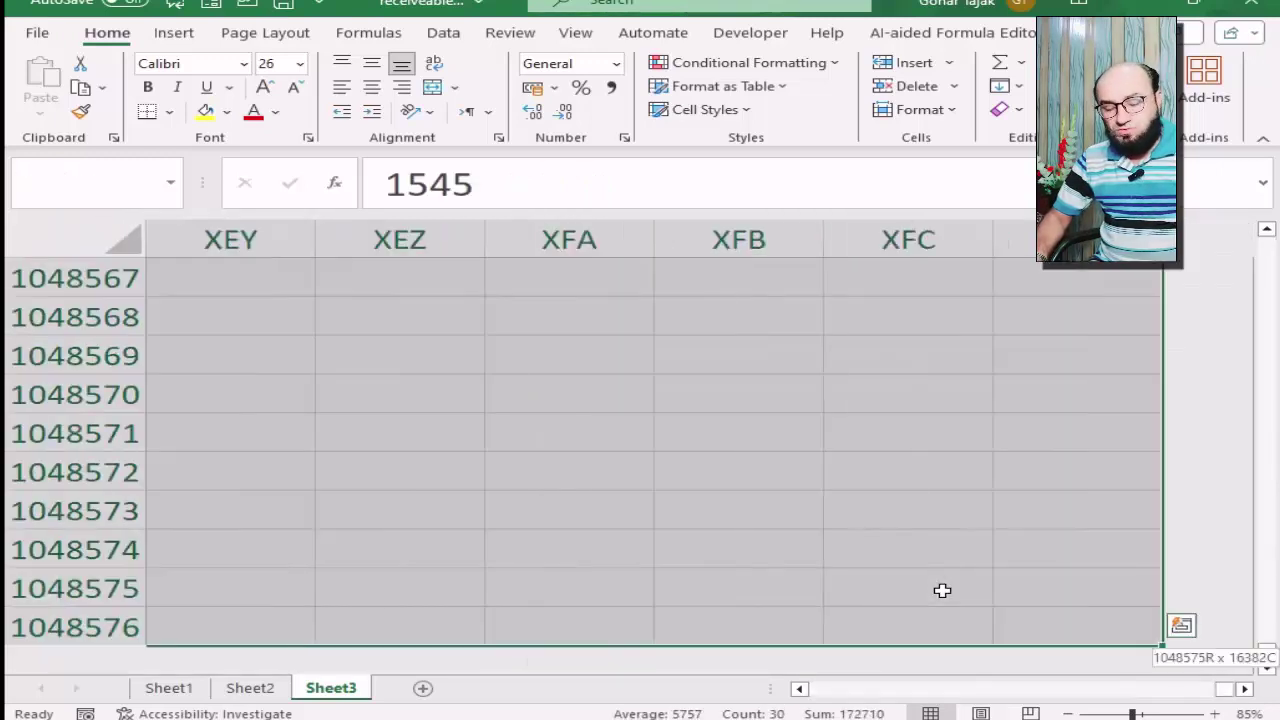
key("Up")
key("Down")
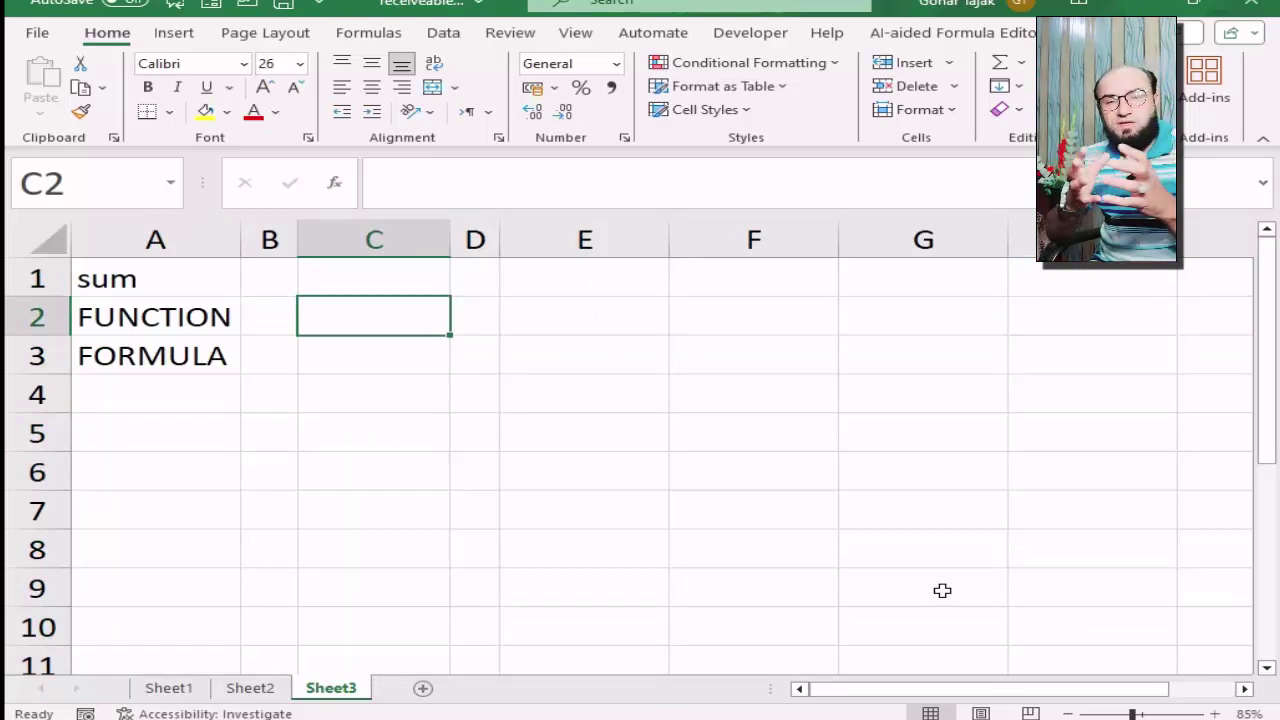
- Enter the note ALT= in cell C1
key("Up")
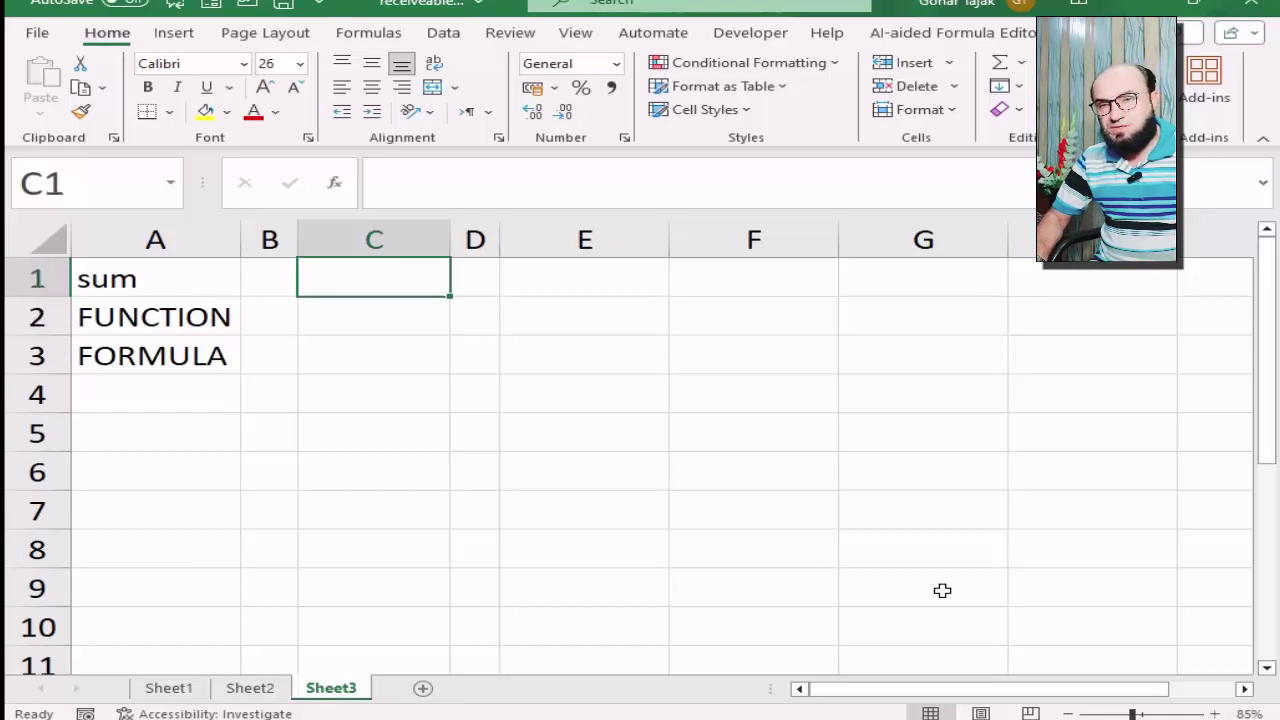
type("AK")
key("BackSpace")
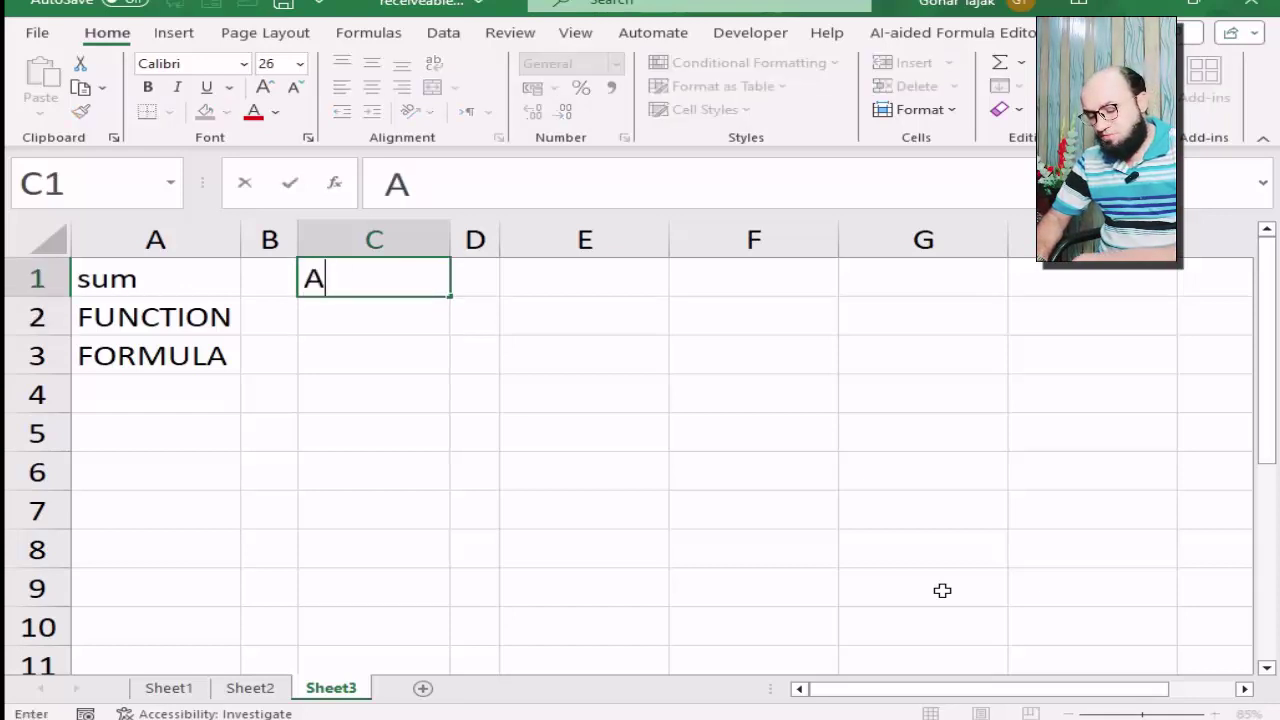
type("LT")
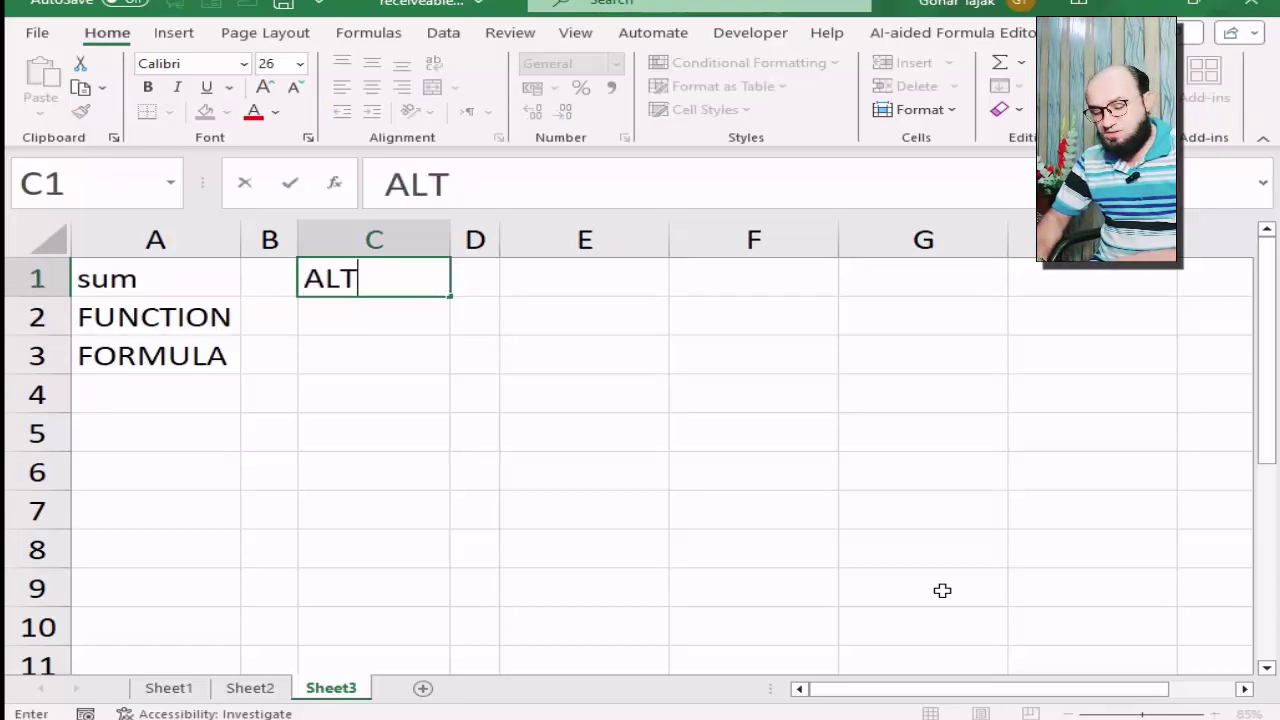
type("+=")
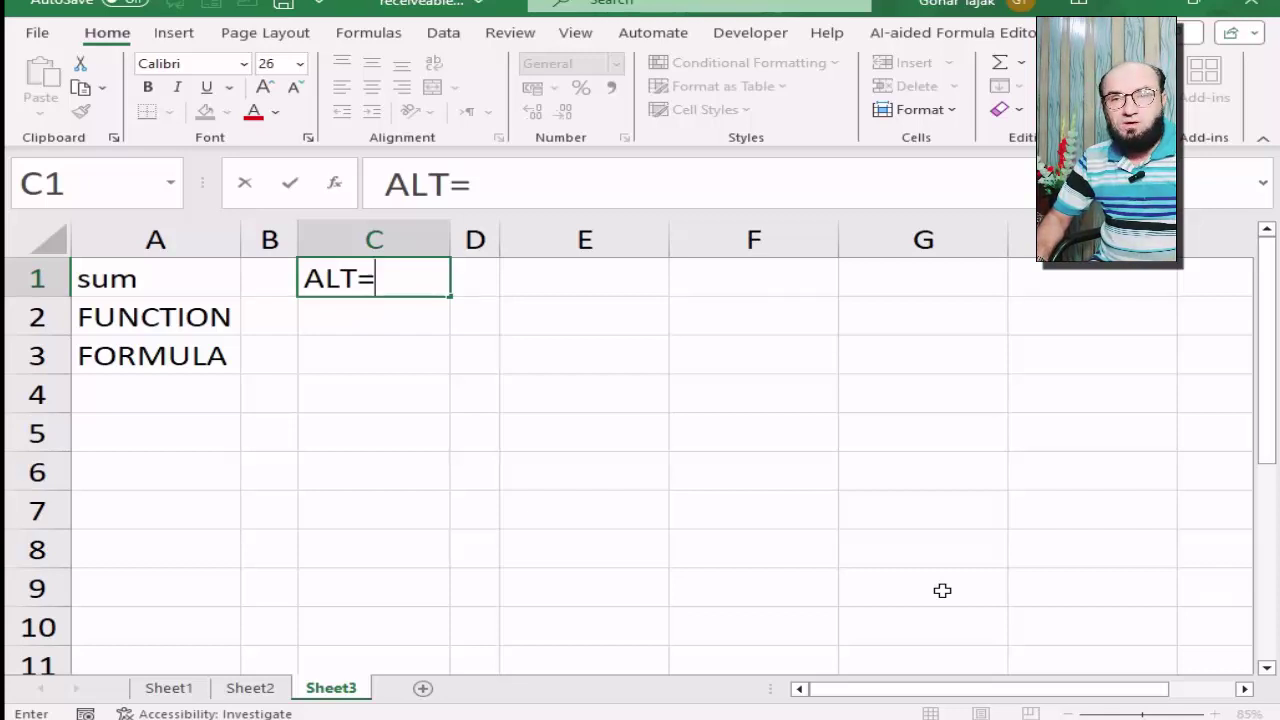
key("Return")
key("Up")
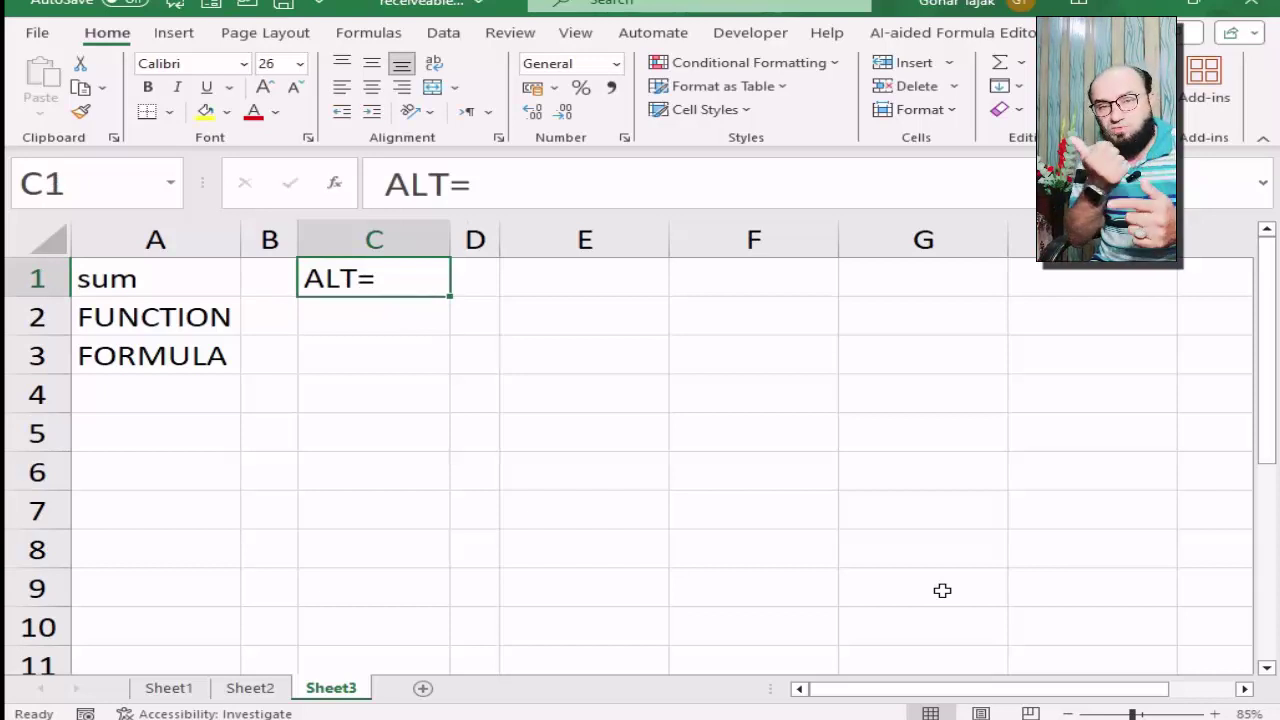
key("Down")
key("Down")
key("Right")
key("Right")
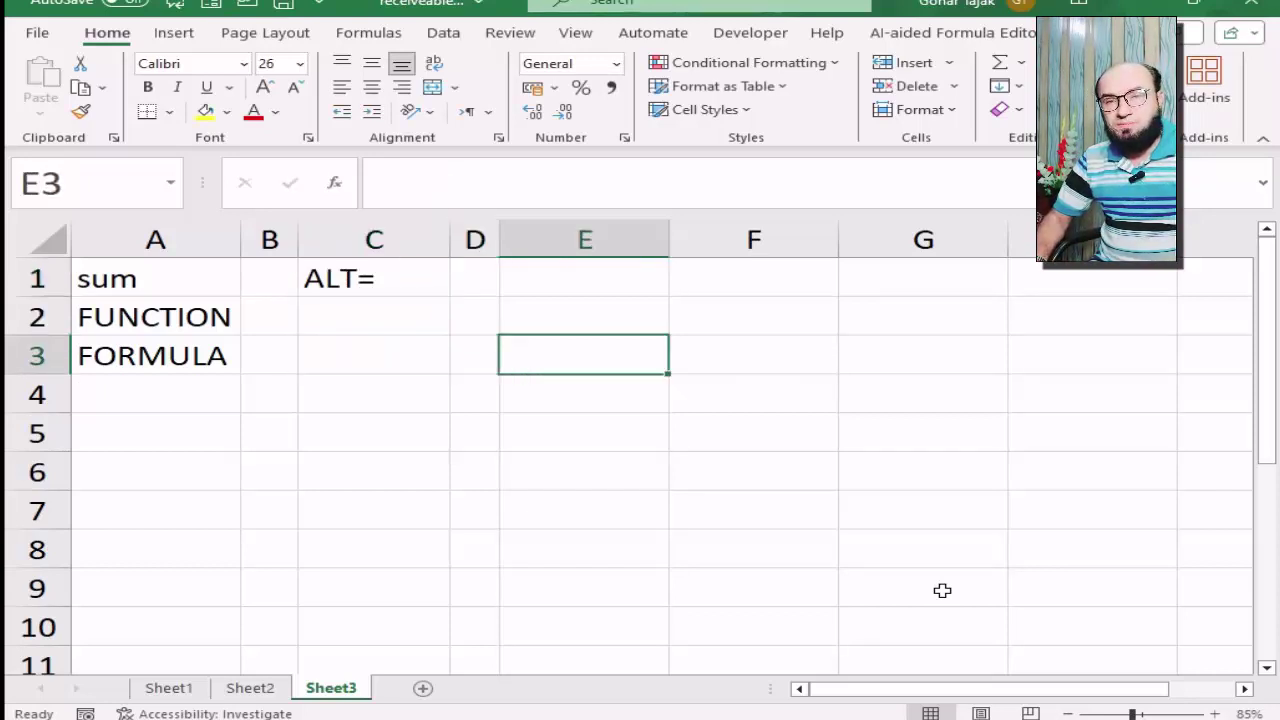
key("Up")
key("Left")
key("Left")
type("15")
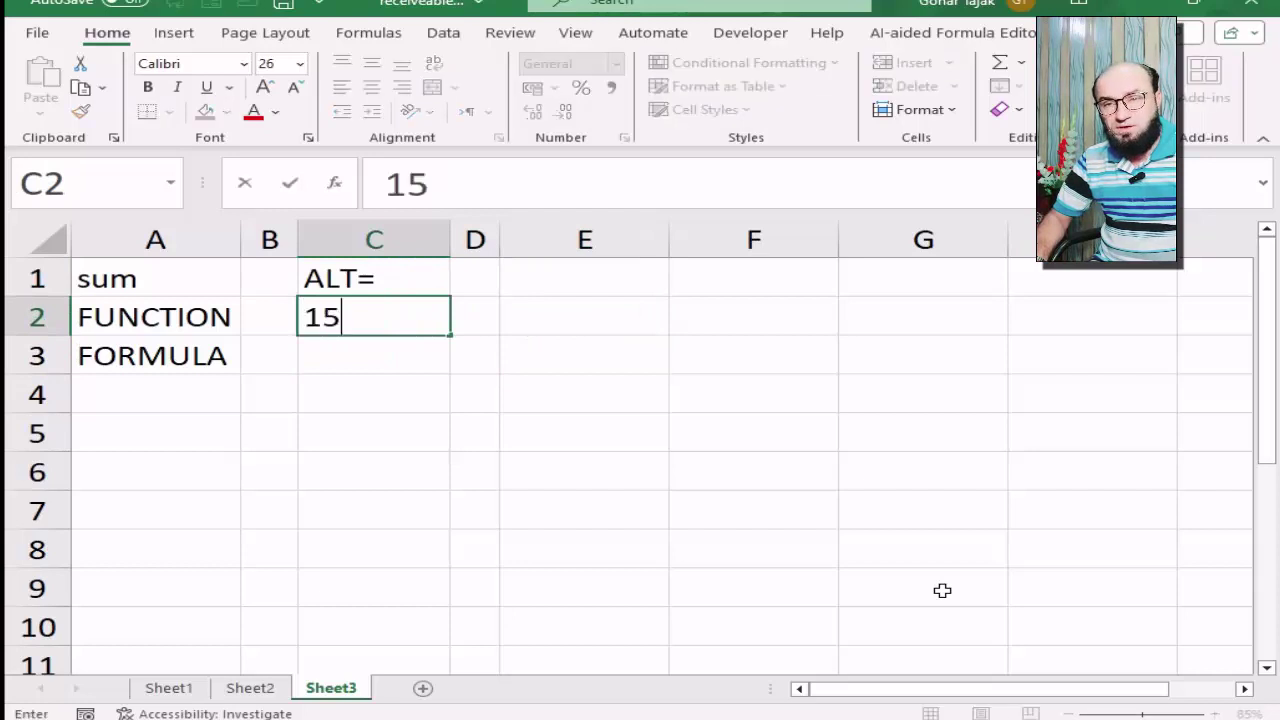
key("Return")
type("15")
key("Return")
type("15")
key("Return")
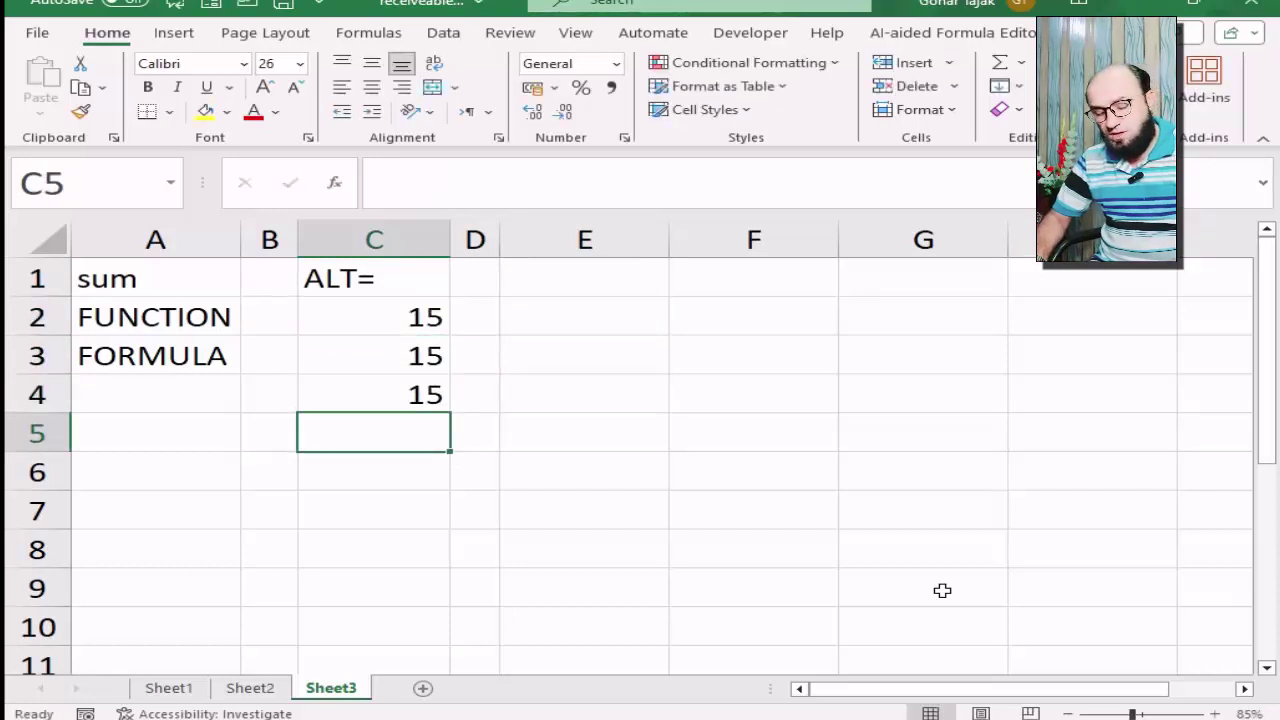
key("alt+equal")
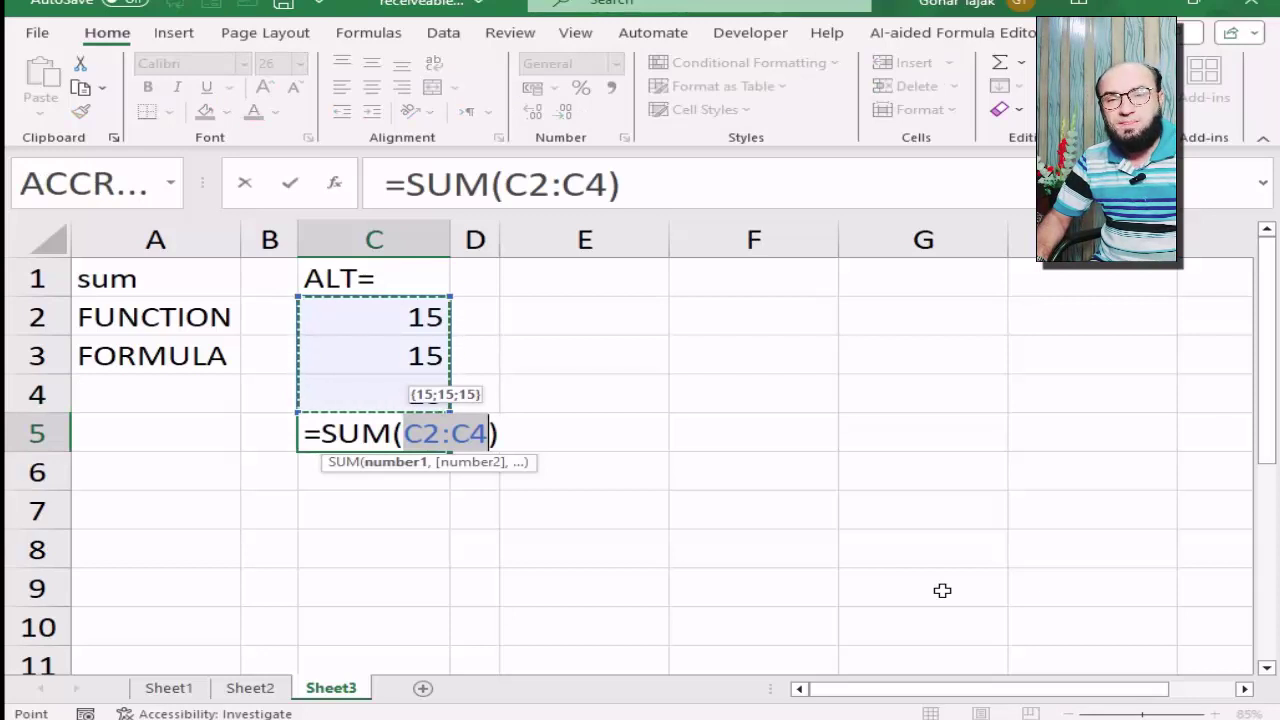
key("Return")
key("Up")
key("Up")
key("Up")
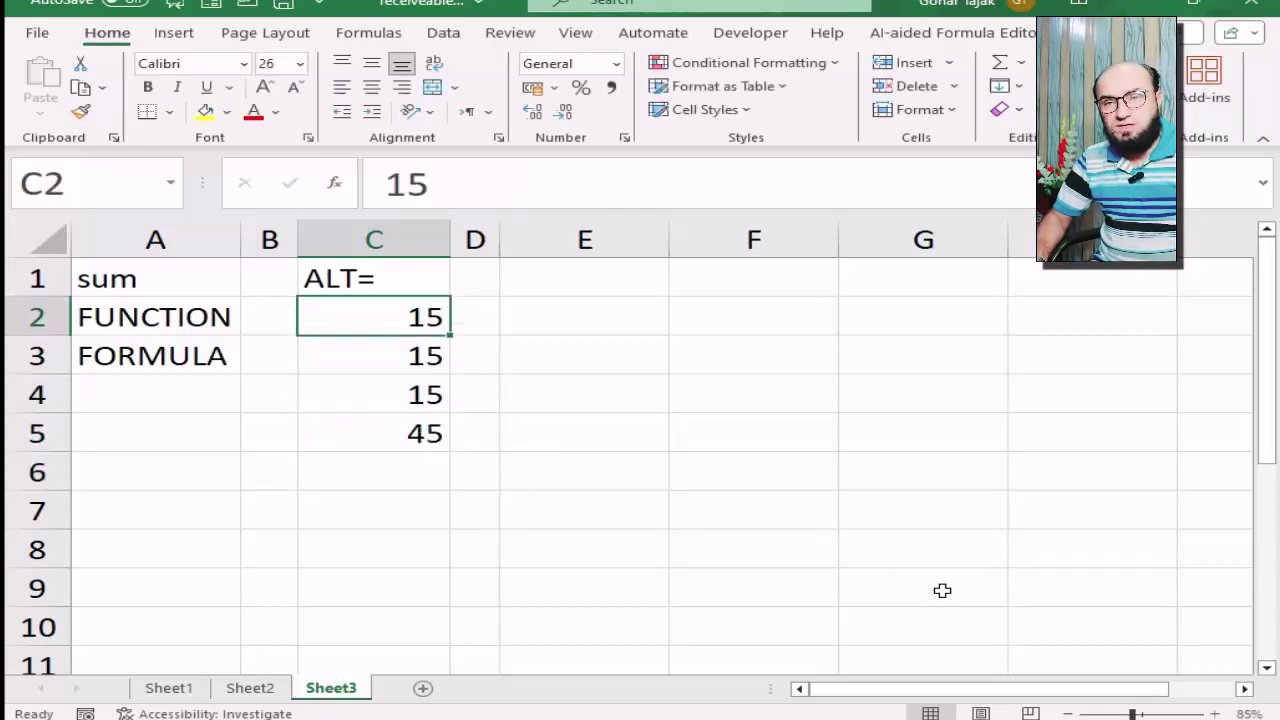
key("shift+Down")
key("shift+Down")
key("shift+Down")
key("Delete")
key("Right")
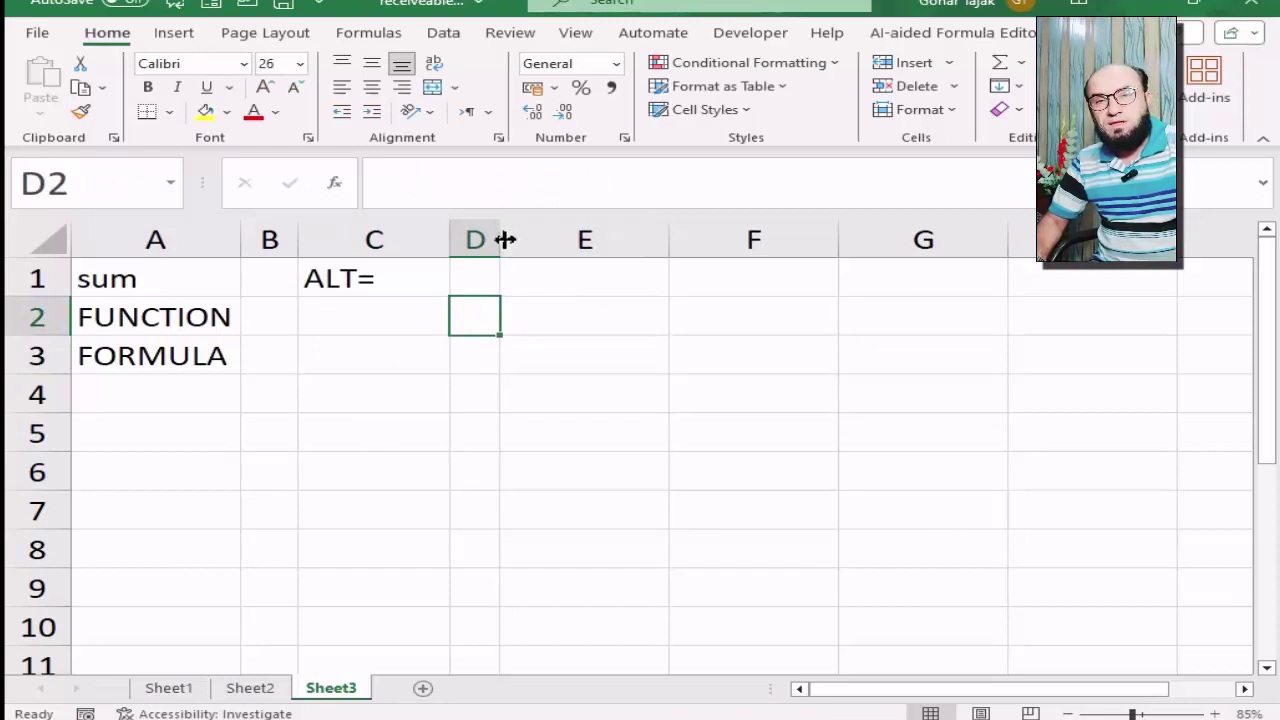
- Widen column D to about 108 pixels and size columns C–G to about 94 pixels
mouse_move(500, 240)
left_mouse_down()
mouse_move(572, 231)
mouse_move(437, 225)
mouse_move(918, 228)
mouse_move(843, 237)
left_mouse_up()
left_click(411, 231)
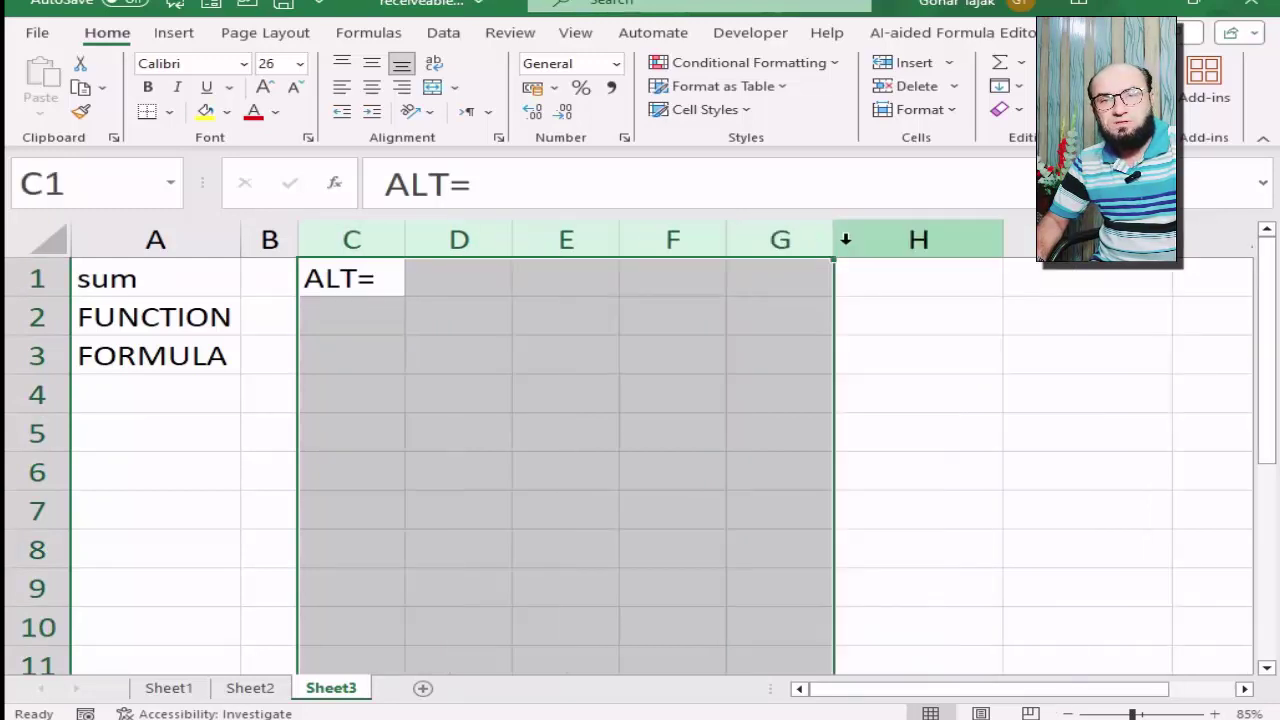
left_click_drag(514, 237, 499, 237)
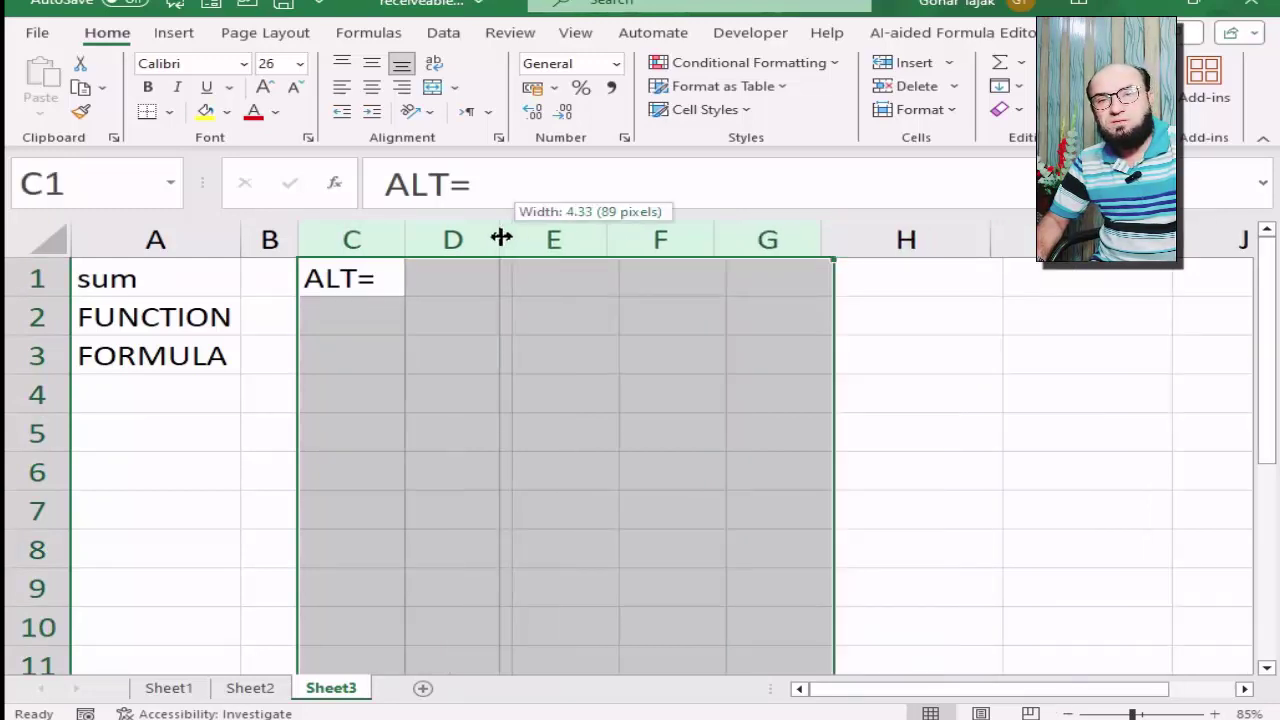
left_click(445, 371)
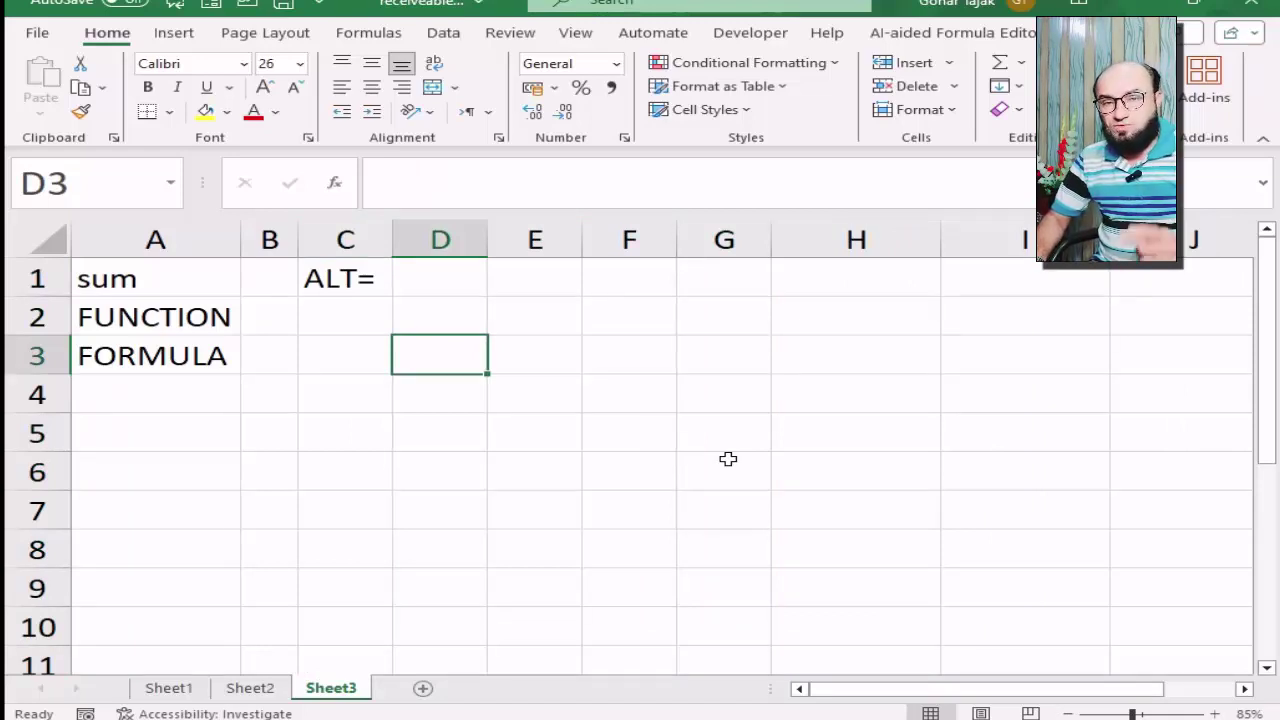
- Fill Jan down column C from C3 to C7
key("Left")
key("shift+Right")
key("shift+Right")
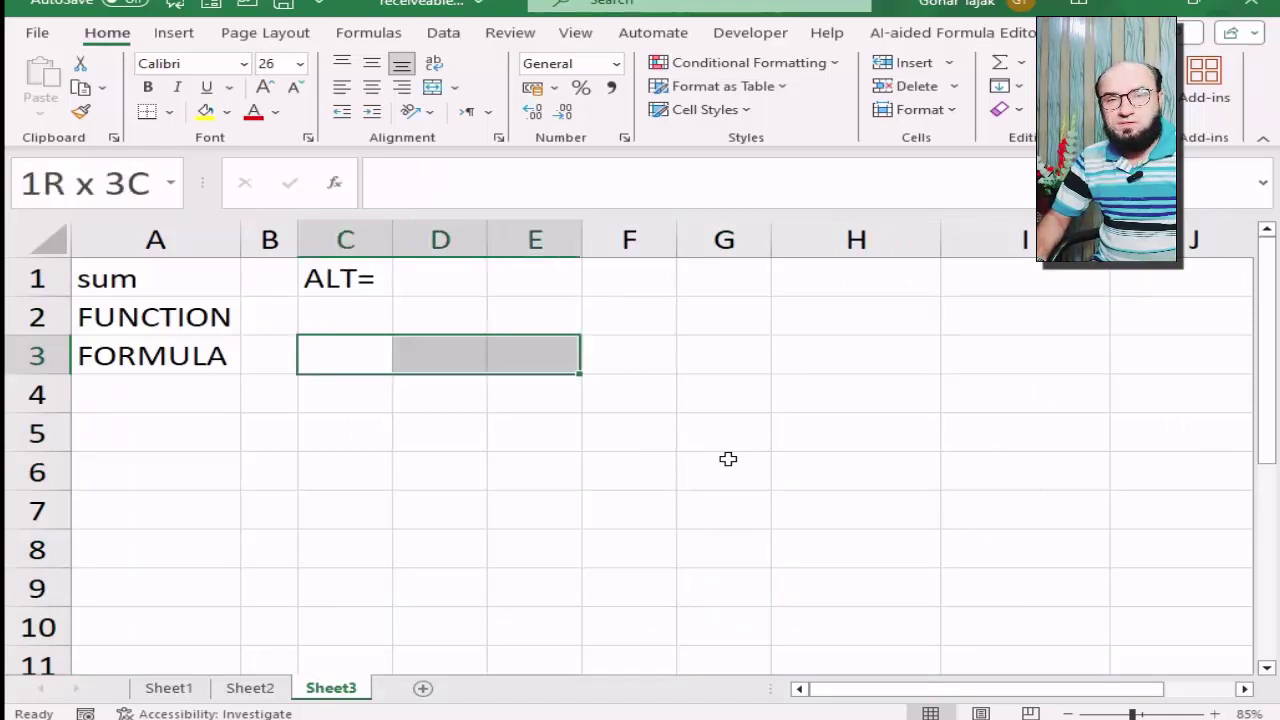
key("shift+Right")
key("shift+Right")
key("shift+Down")
key("shift+Left")
key("shift+Left")
key("shift+Left")
key("shift+Left")
key("shift+Up")
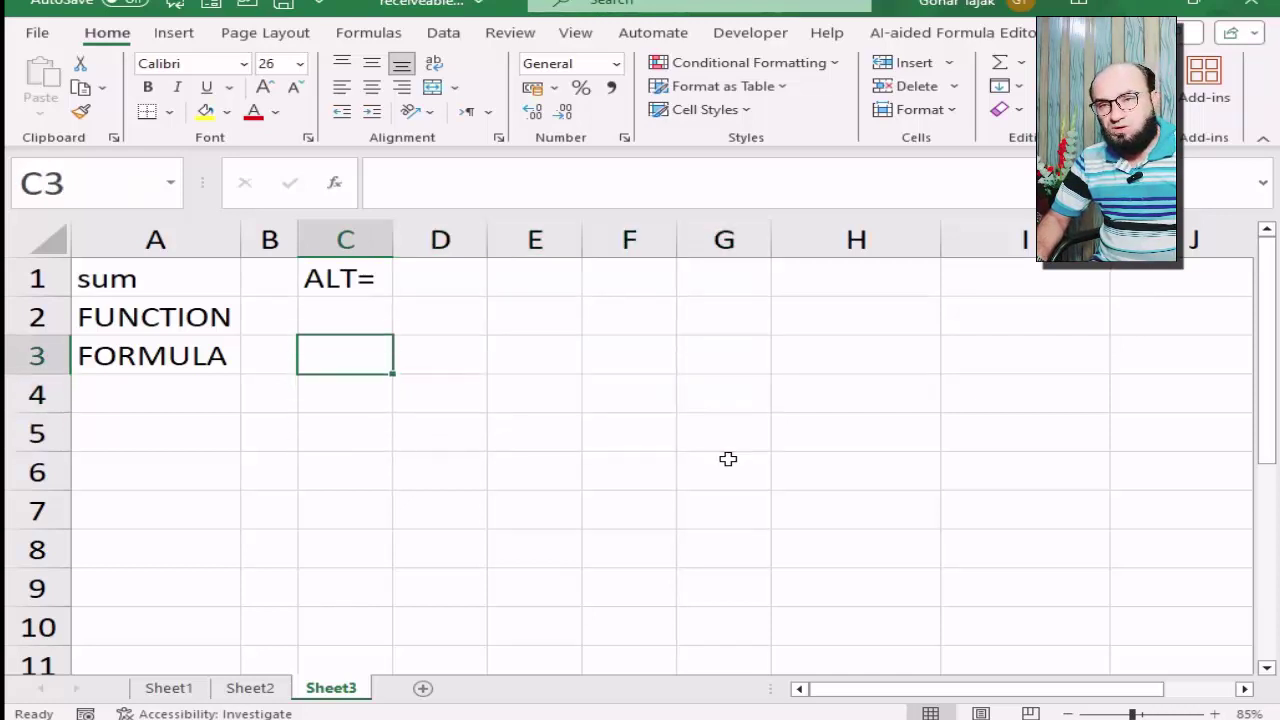
type("Jan")
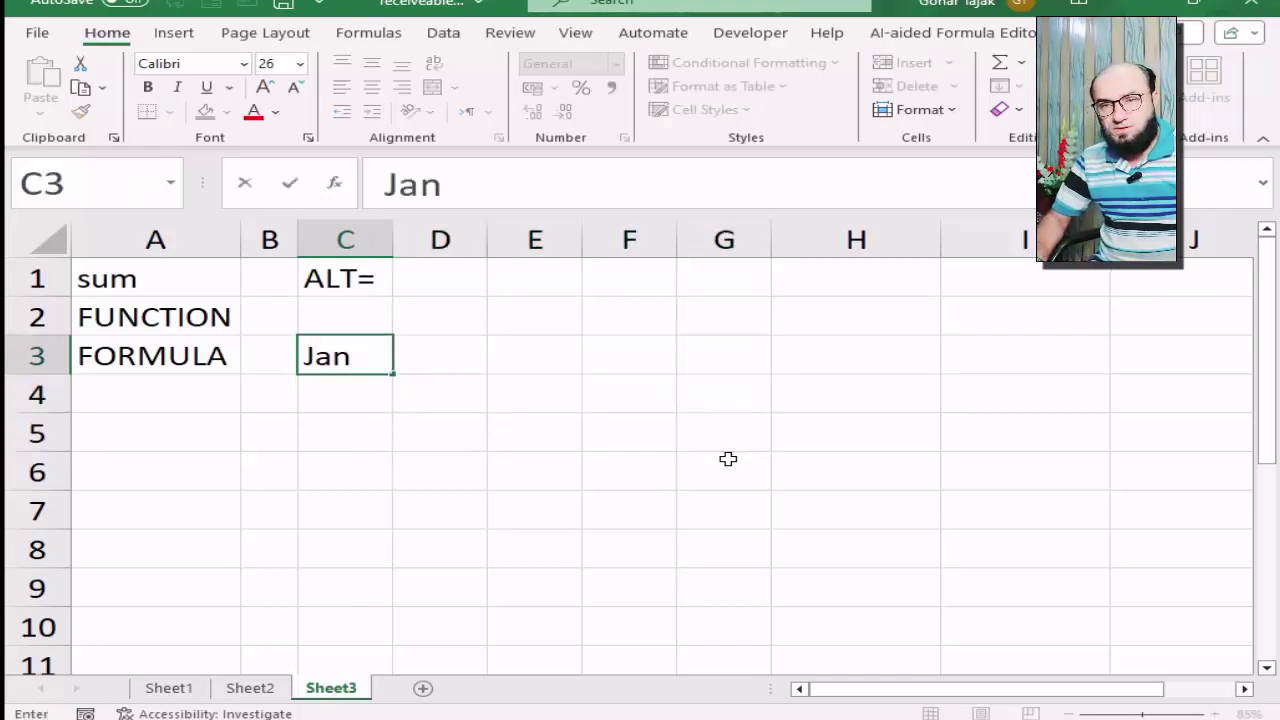
key("Return")
key("Up")
key("shift+Down")
key("shift+Down")
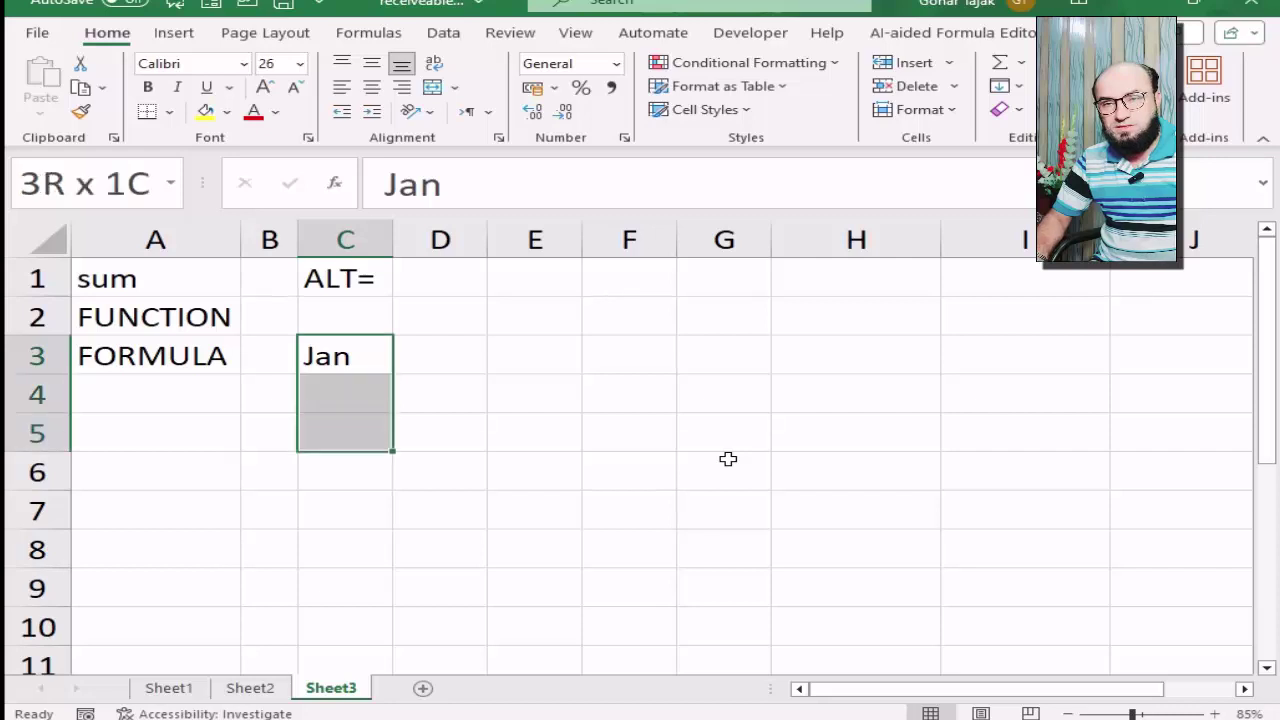
key("shift+Down")
key("shift+Down")
key("ctrl+d")
- Label C8 Total below the Jan rows
key("ctrl+Down")
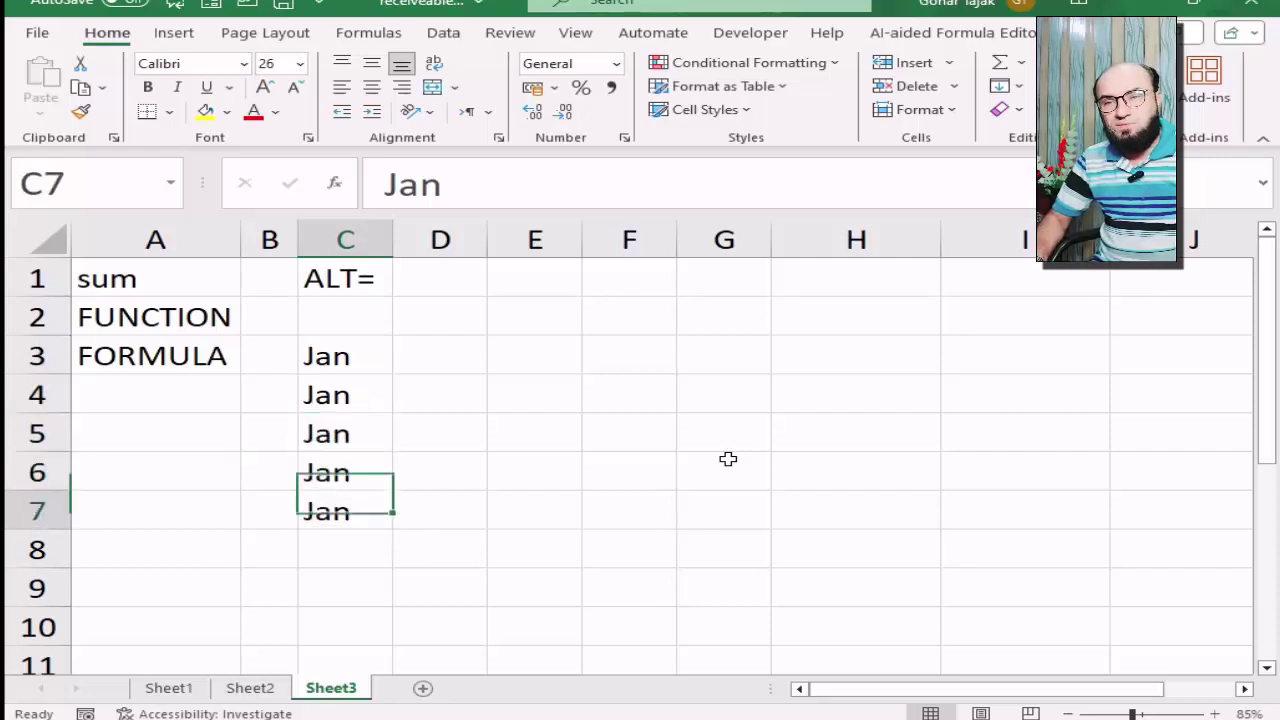
key("Down")
key("Down")
key("Up")
type("To")
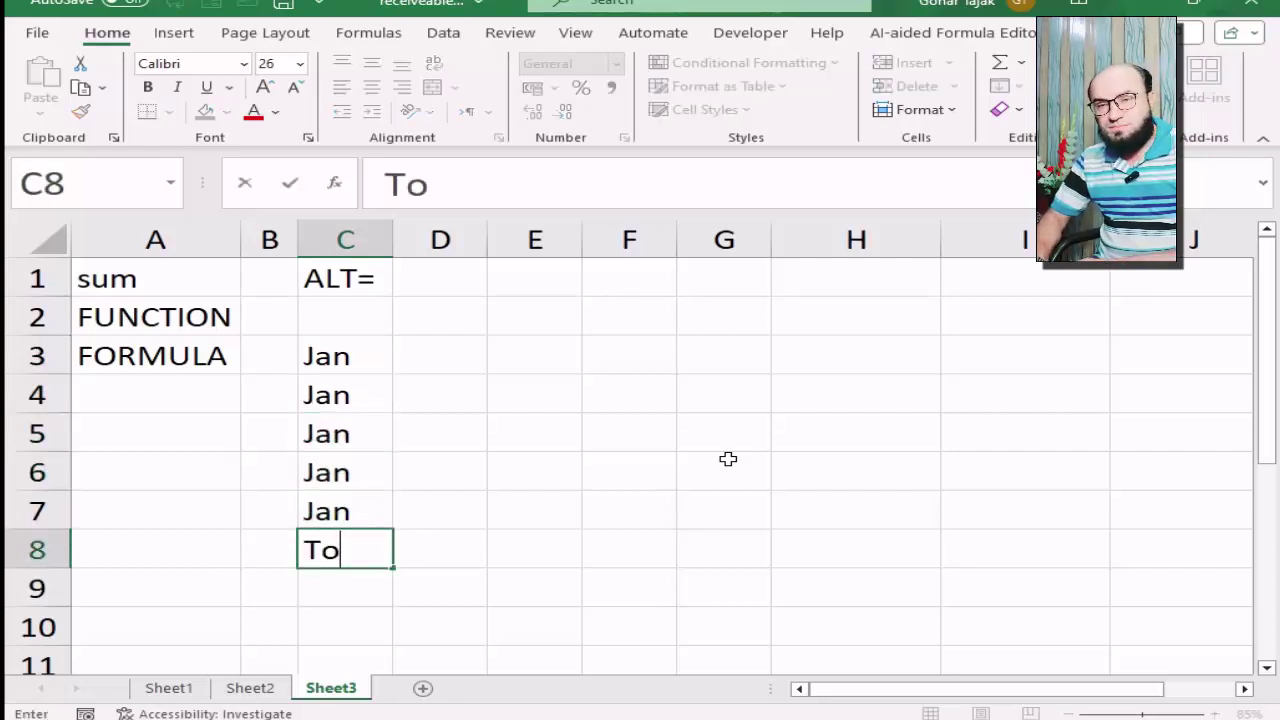
type("tal")
key("Return")
- Fill Feb into C9:C14 and label C15 Total
type("Fe")
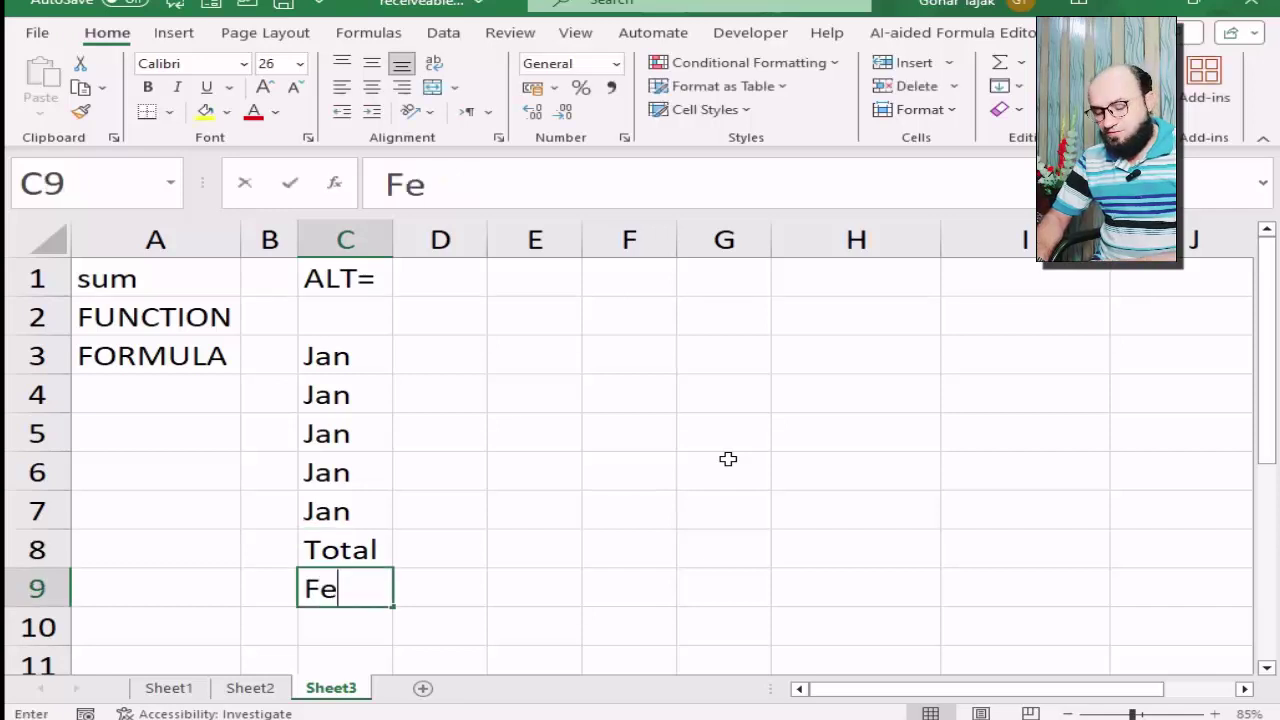
type("b")
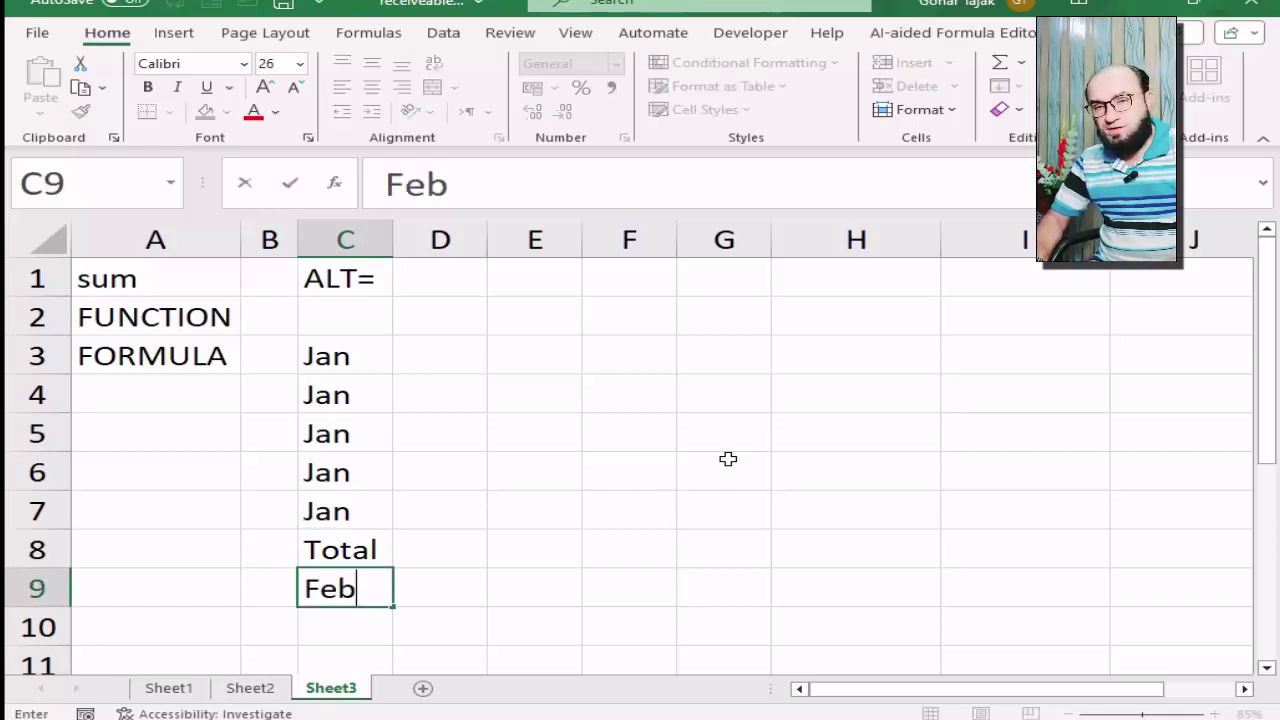
key("ctrl+Return")
key("shift+Down")
key("shift+Down")
key("shift+Down")
key("shift+Down")
key("shift+Down")
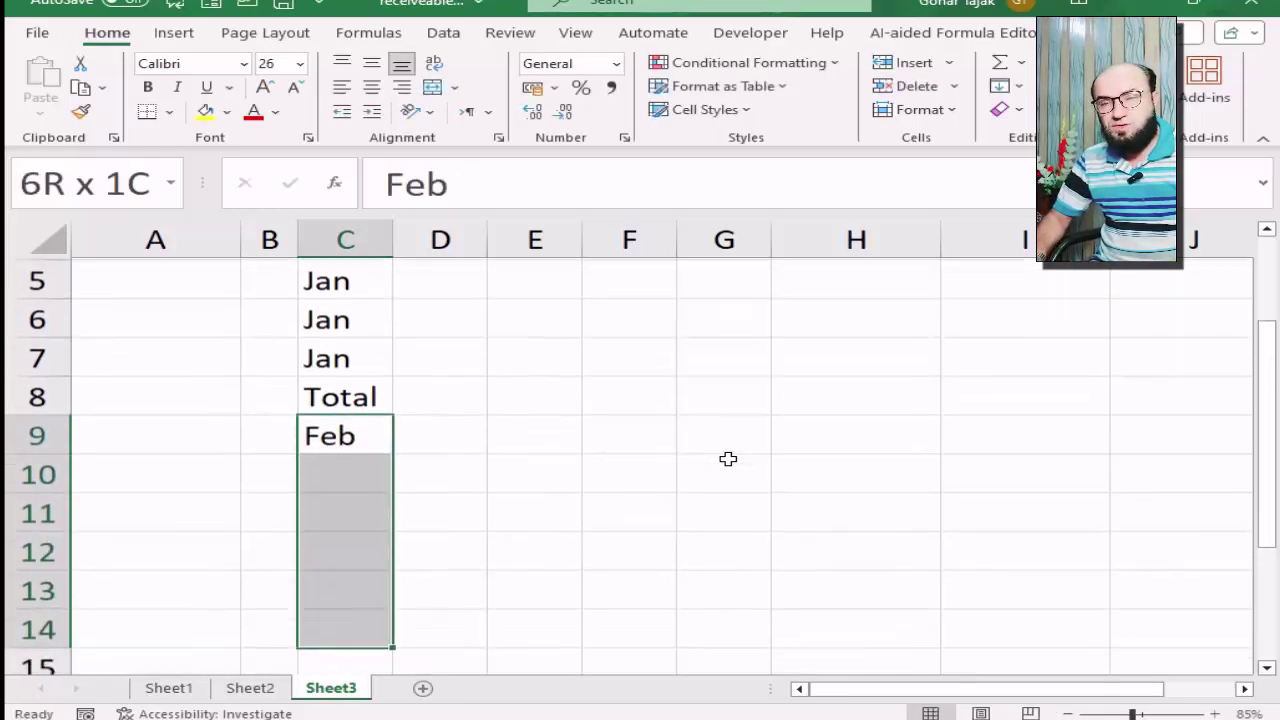
key("ctrl+d")
key("Down")
key("Down")
key("Down")
key("Down")
key("Down")
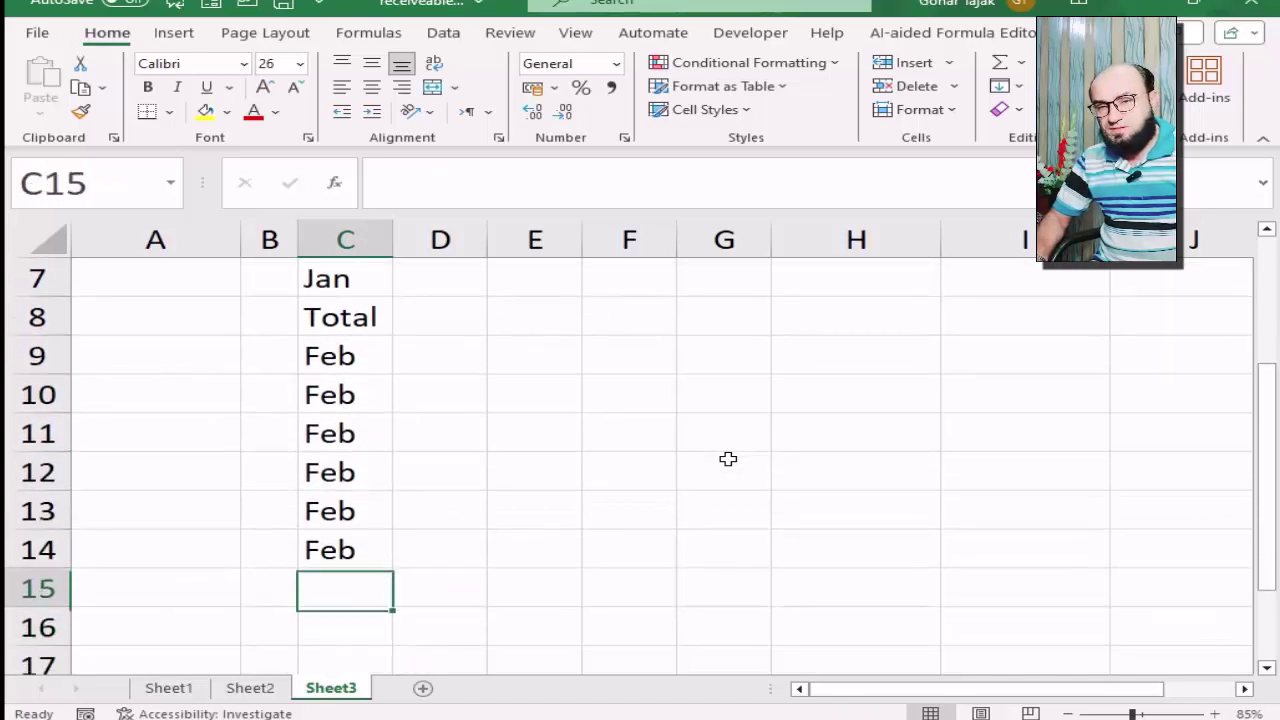
type("Total")
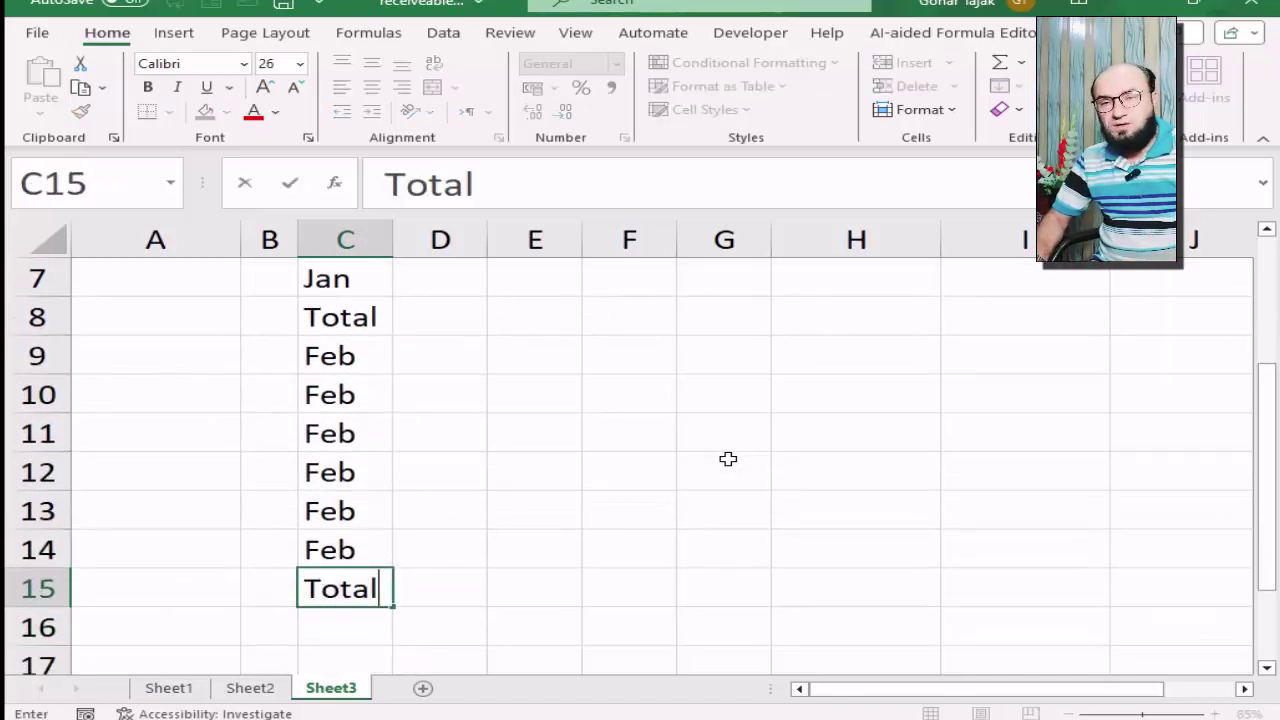
key("Return")
- Fill Mar into C16:C21 and label C22 Total
type("Mar")
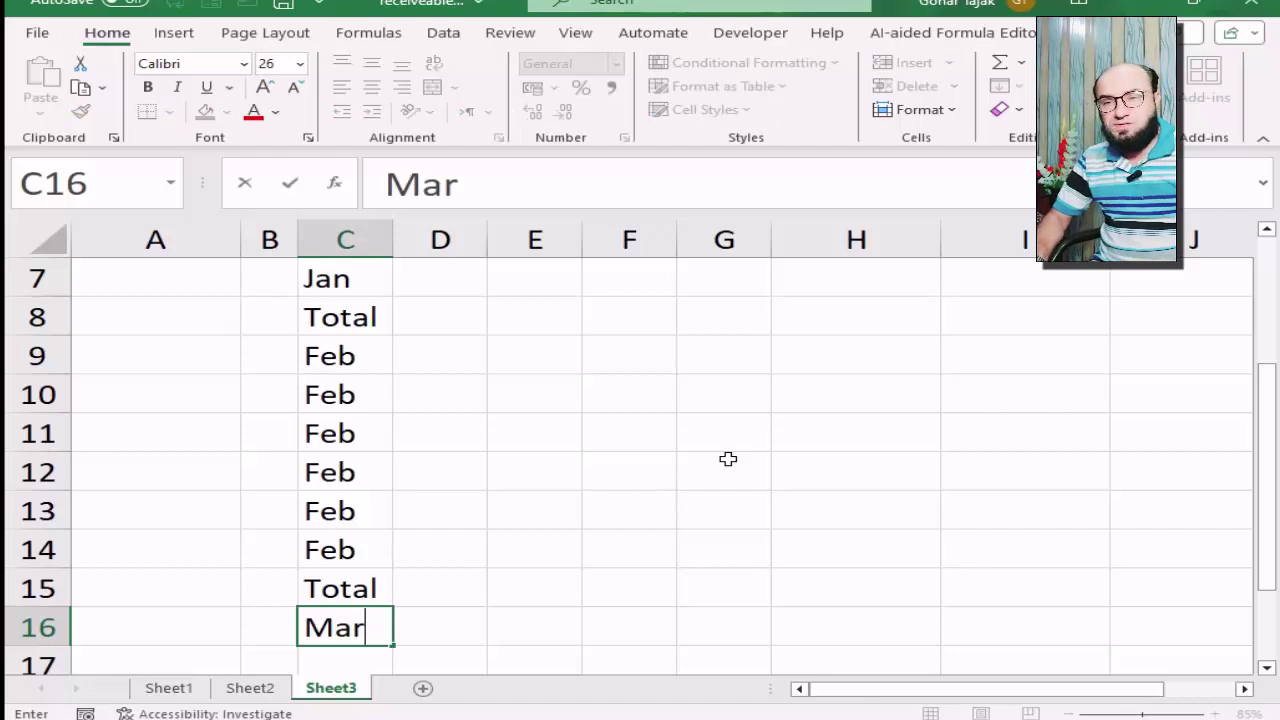
key("ctrl+Return")
key("shift+Down")
key("shift+Down")
key("shift+Down")
key("shift+Down")
key("shift+Up")
key("ctrl+d")
key("Down")
key("Down")
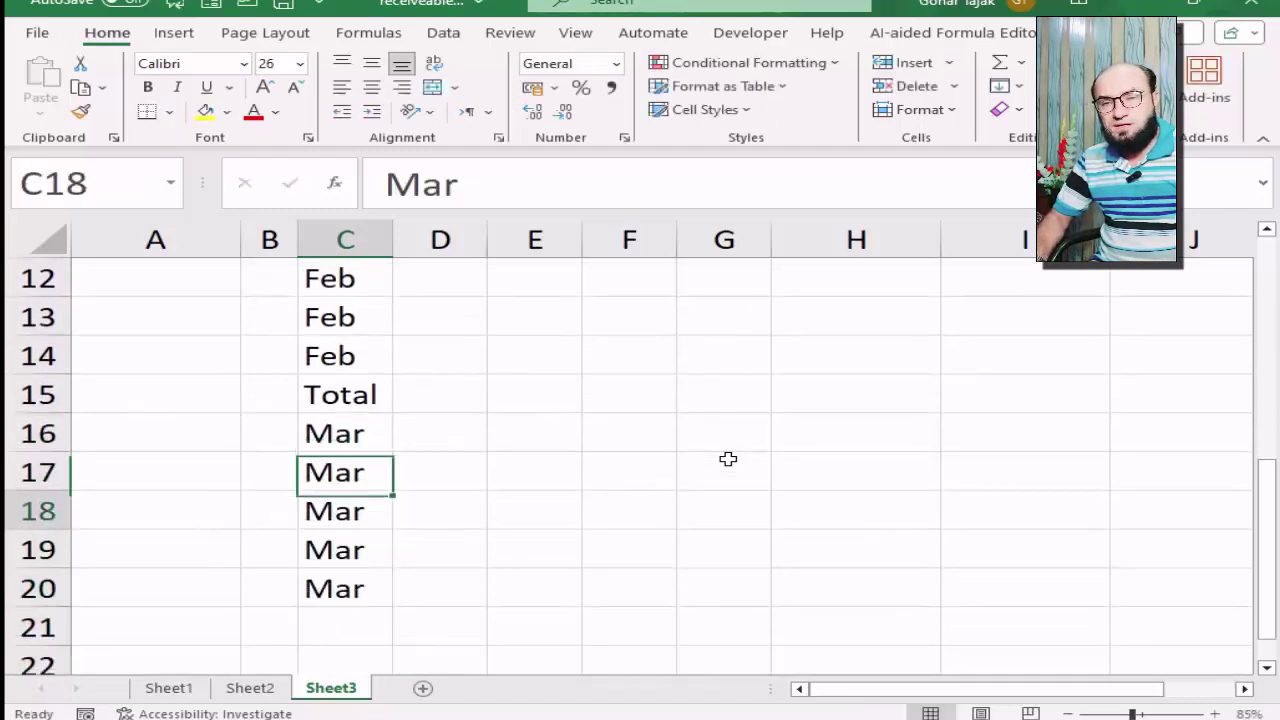
key("Down")
key("Down")
key("shift+Down")
key("ctrl+d")
key("Down")
key("Down")
type("T")
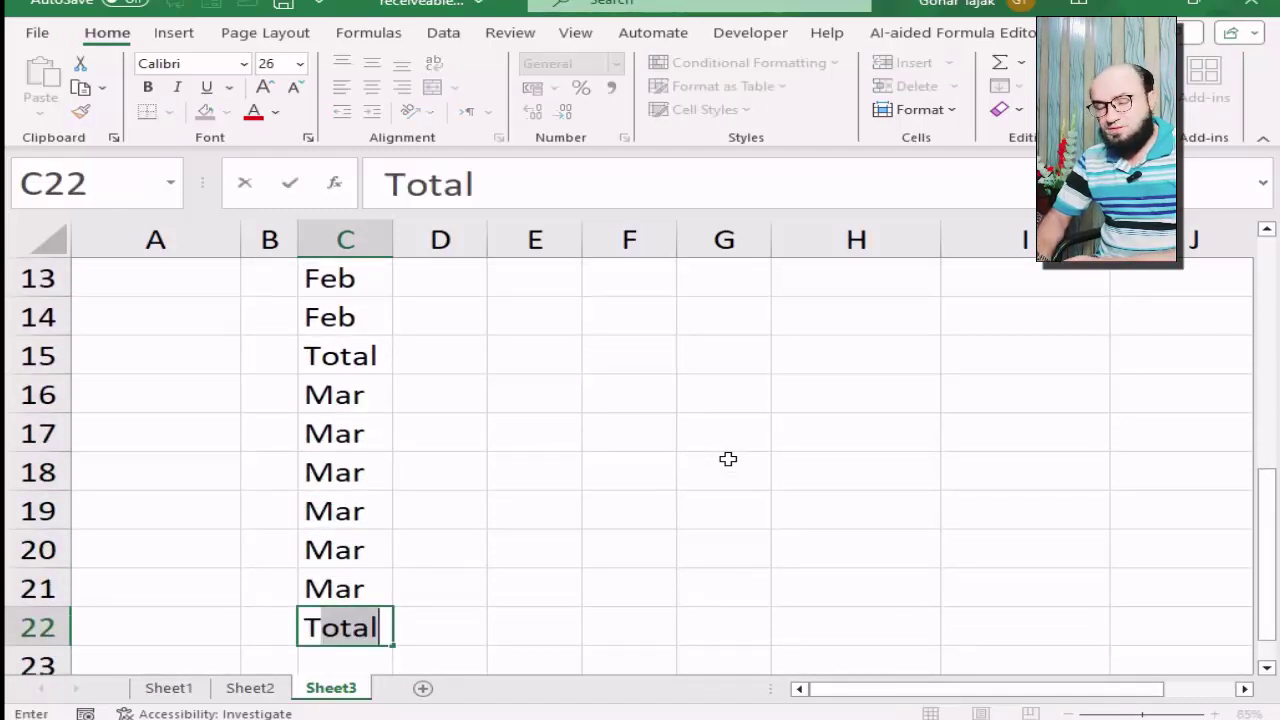
type("otal")
key("ctrl+Return")
key("Up")
key("Up")
key("Up")
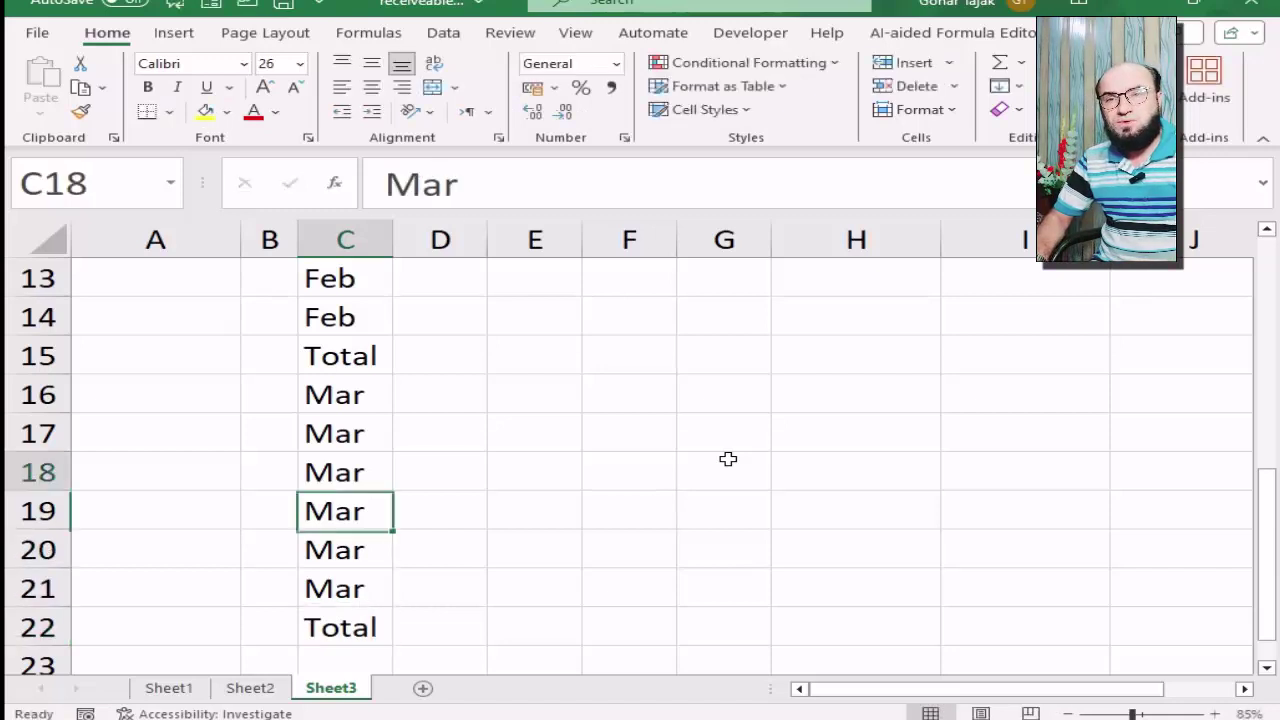
key("Up")
key("Up")
key("Up")
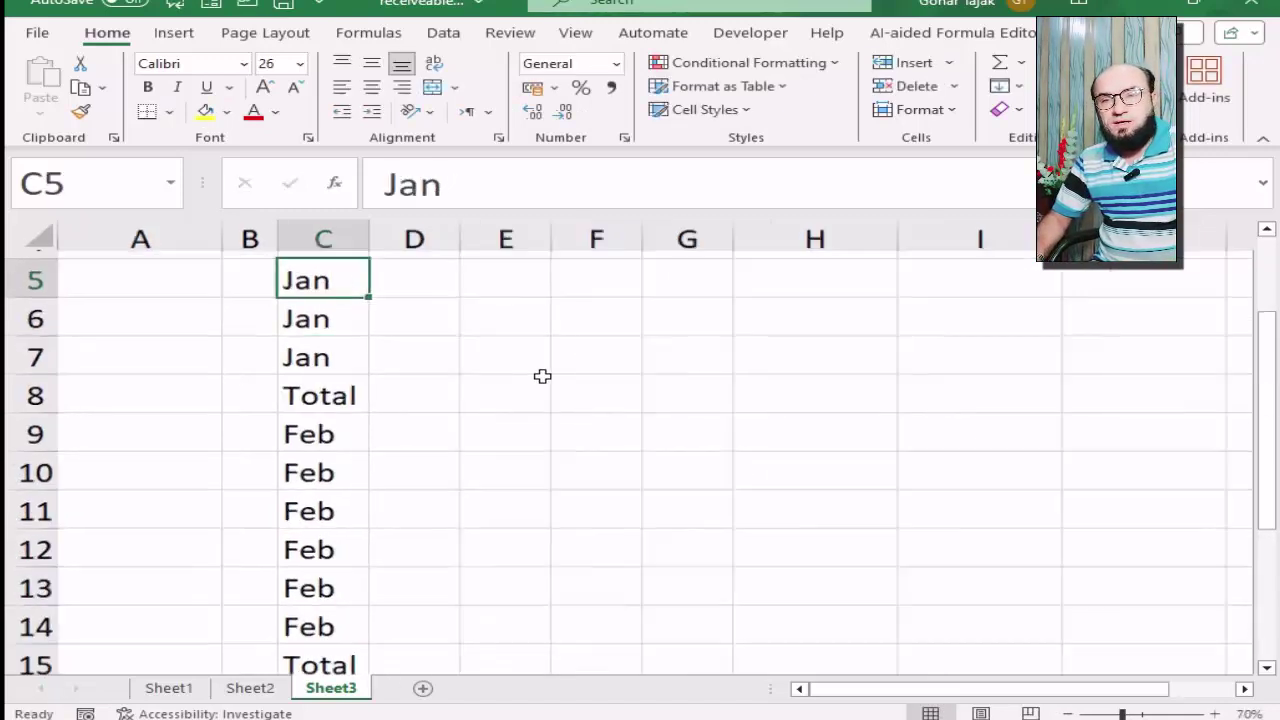
- Type Sale1 in D2 and auto-fill Sale2, Sale3 and Sale4 across E2:G2
scroll(543, 374, "down", 1, "ctrl")
scroll(466, 374, "up", 1)
left_click(352, 325)
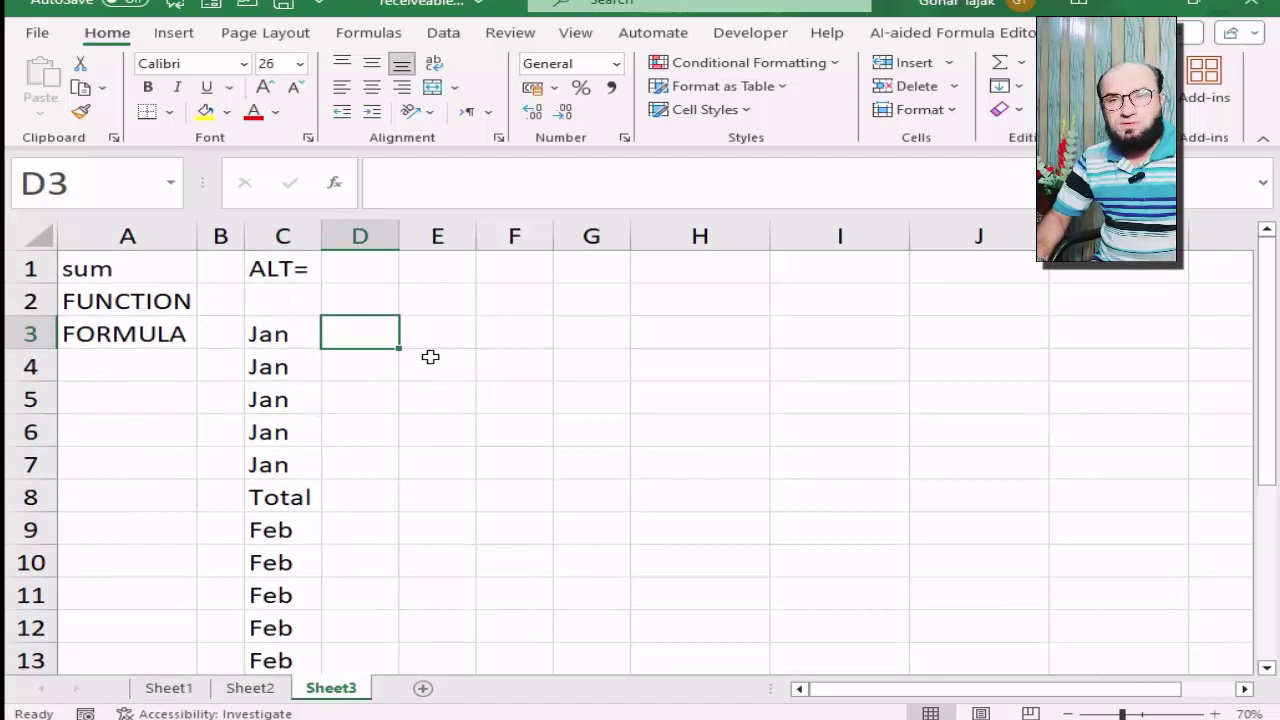
key("Up")
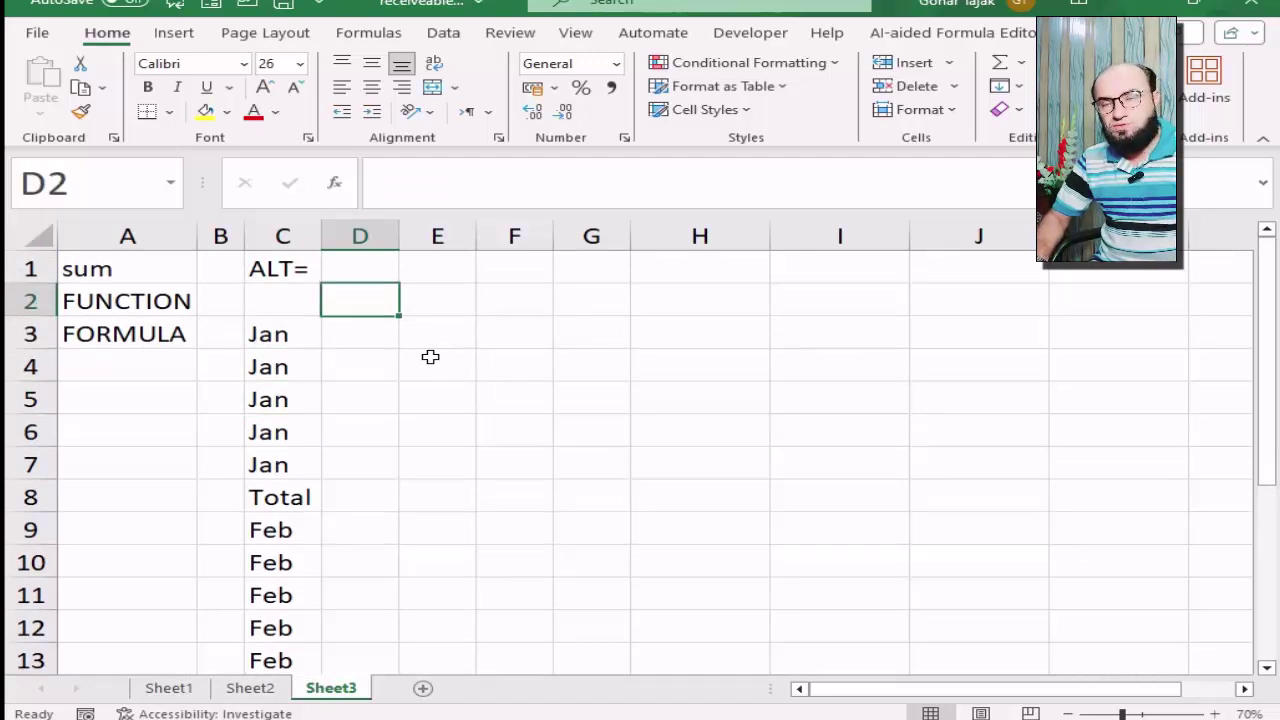
type("Sale1")
key("Return")
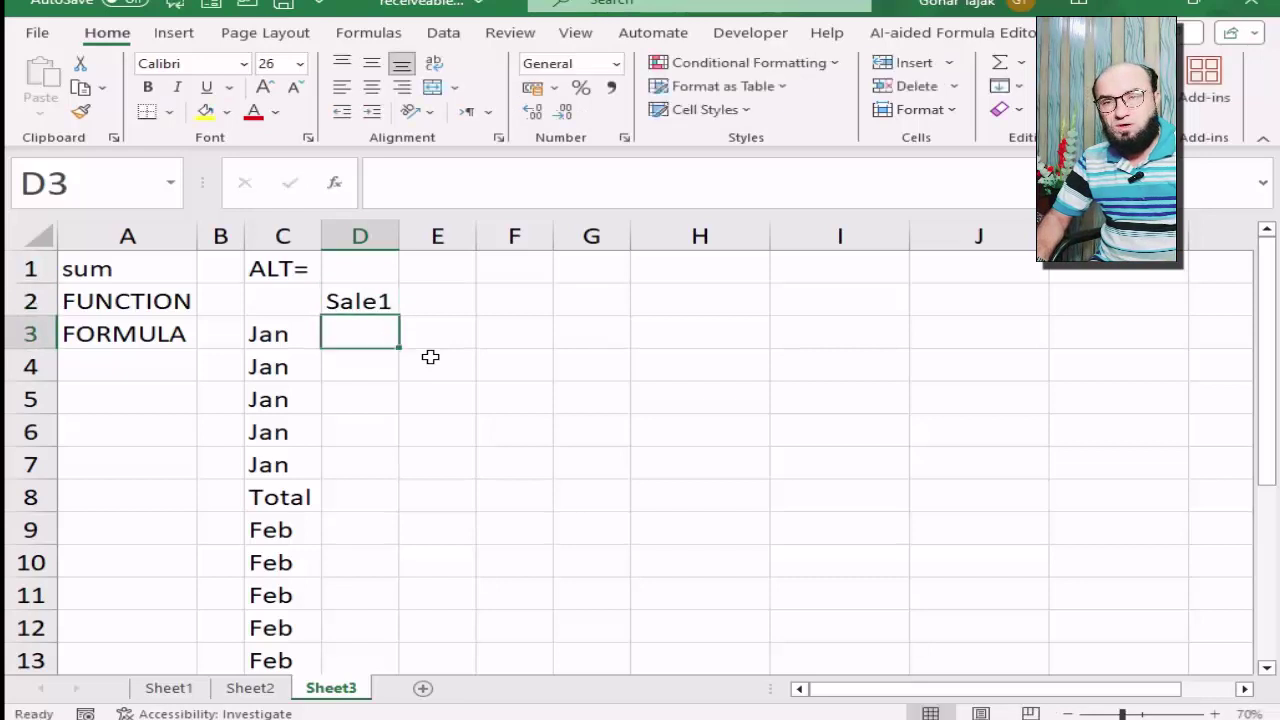
key("Up")
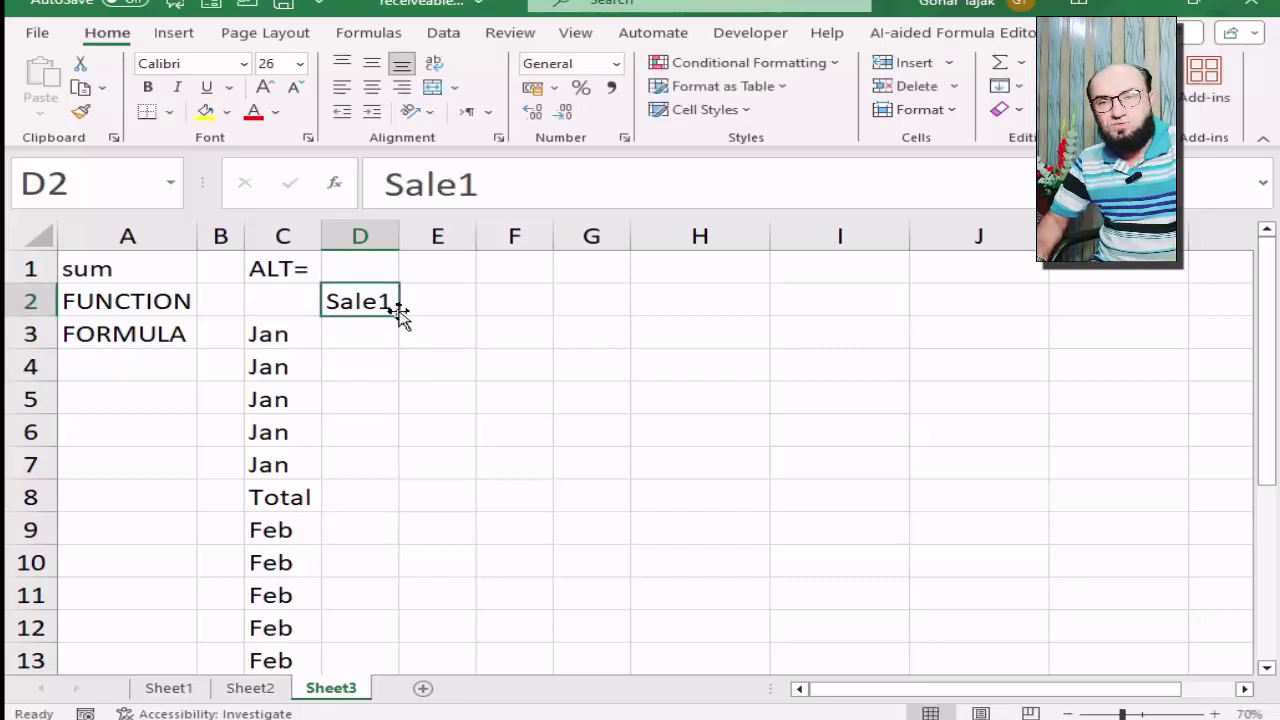
left_click_drag(399, 318, 625, 318)
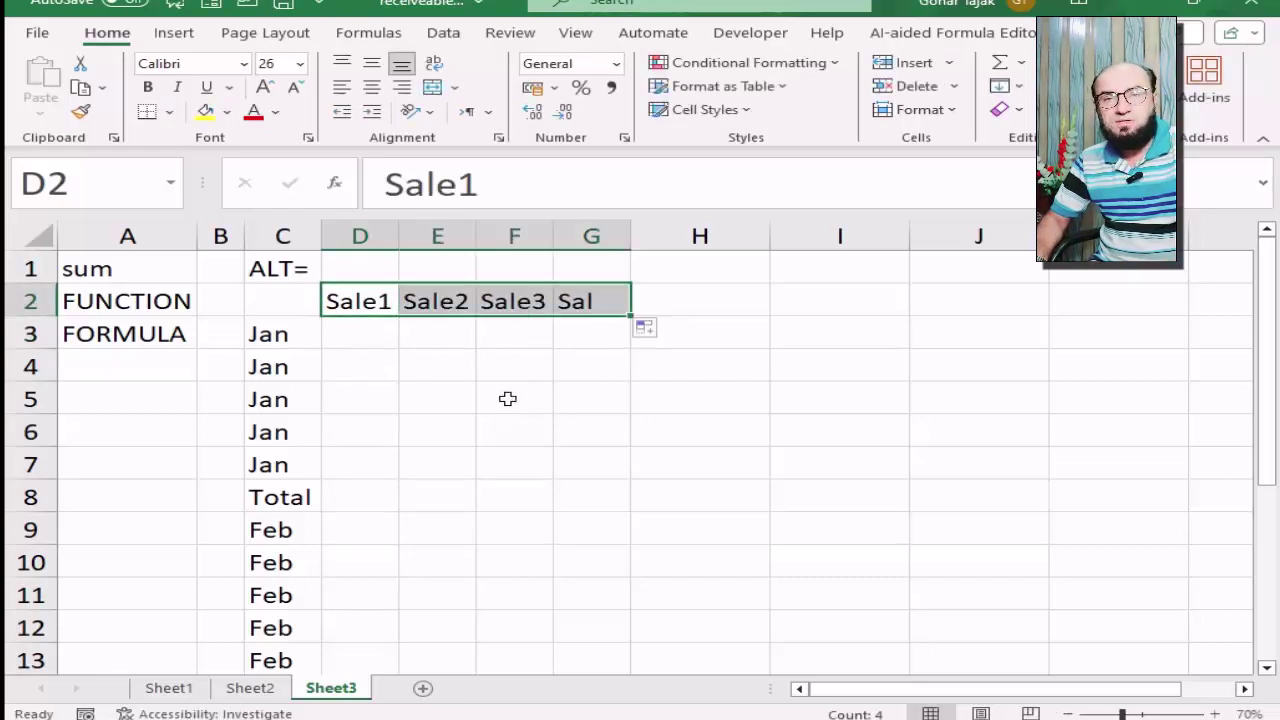
left_click(350, 340)
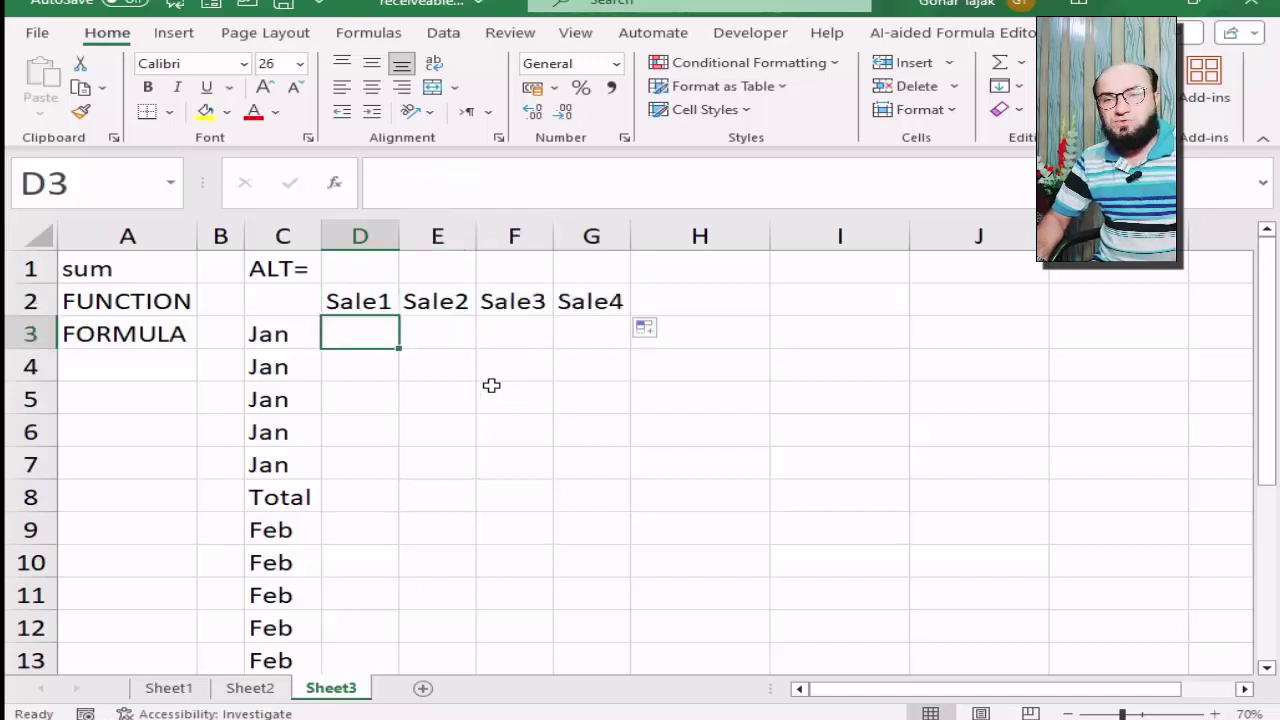
- Enter =RANDBETWEEN(140000,850000) into every cell of D3:G7 at once
key("shift+Down")
key("shift+Down")
key("shift+Down")
key("shift+Down")
key("shift+Right")
key("shift+Right")
key("shift+Right")
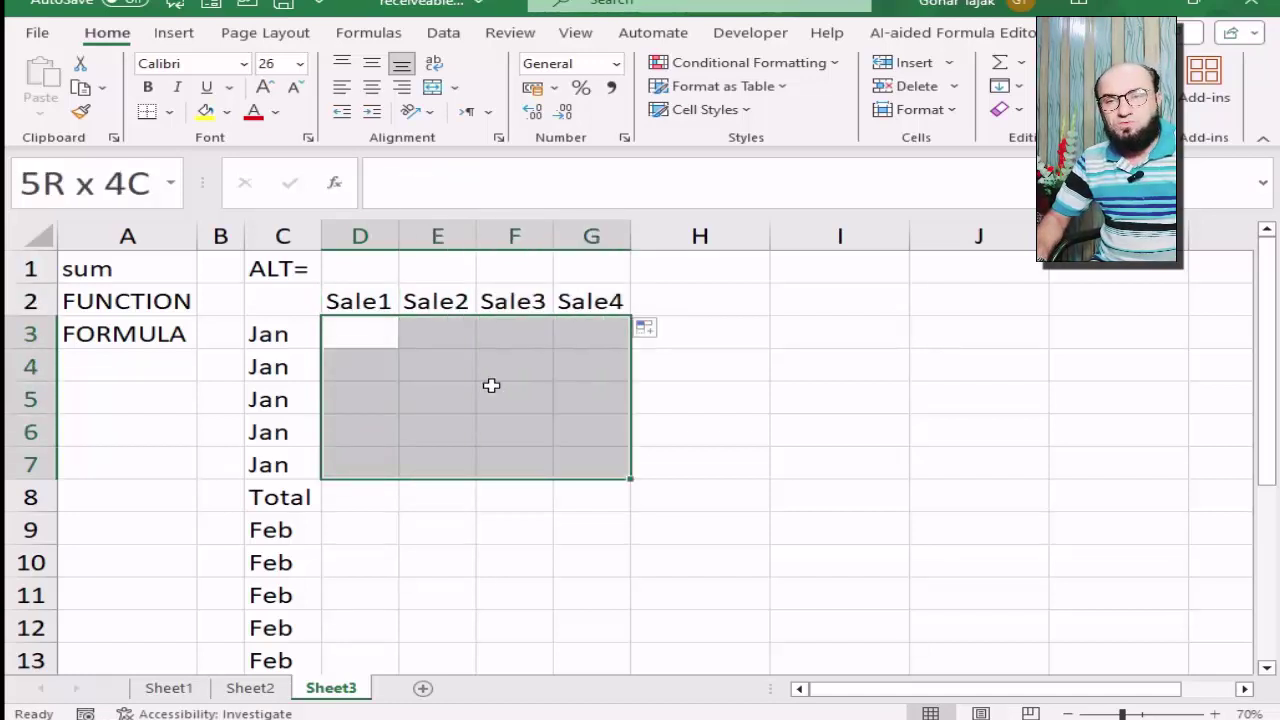
type("=ran")
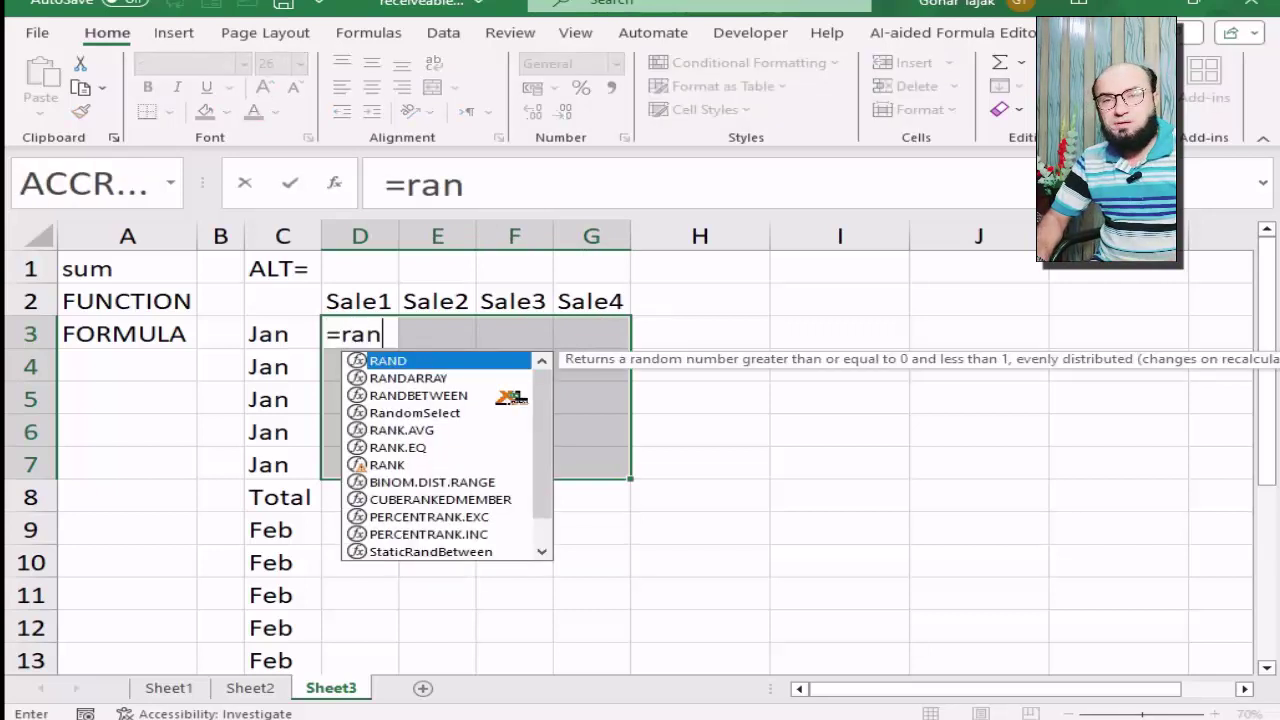
double_click(510, 397)
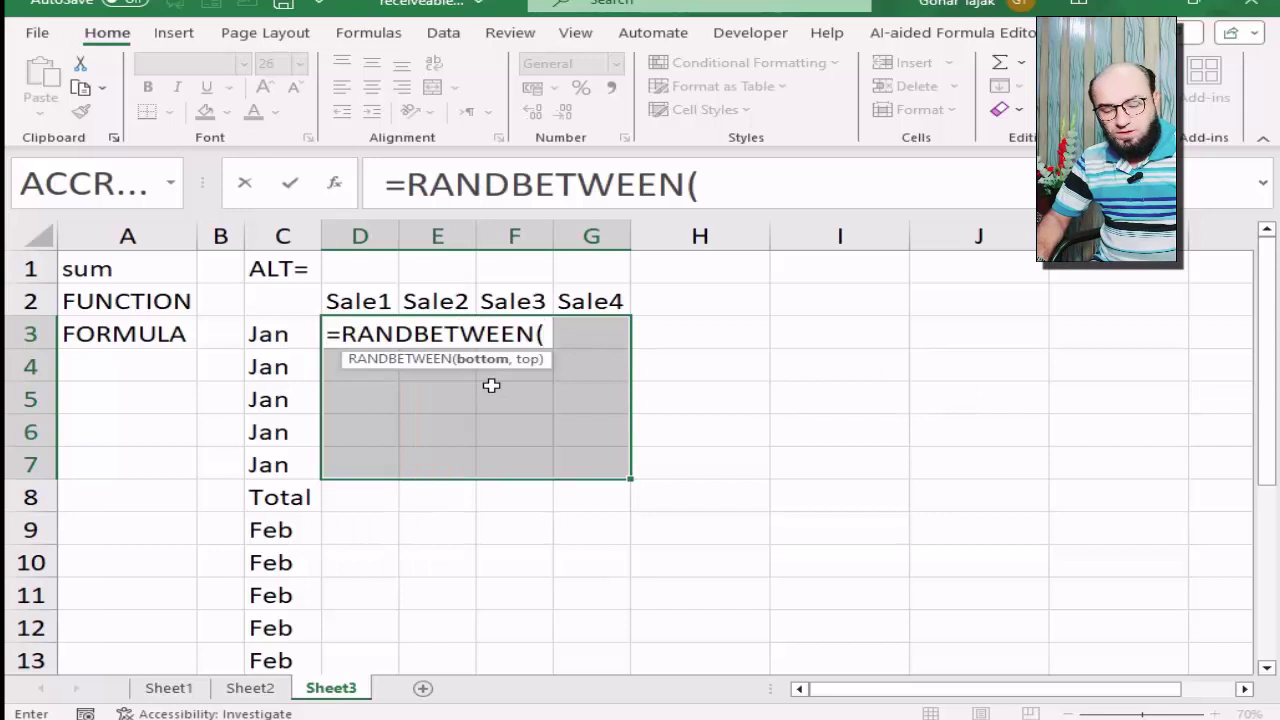
type("1400")
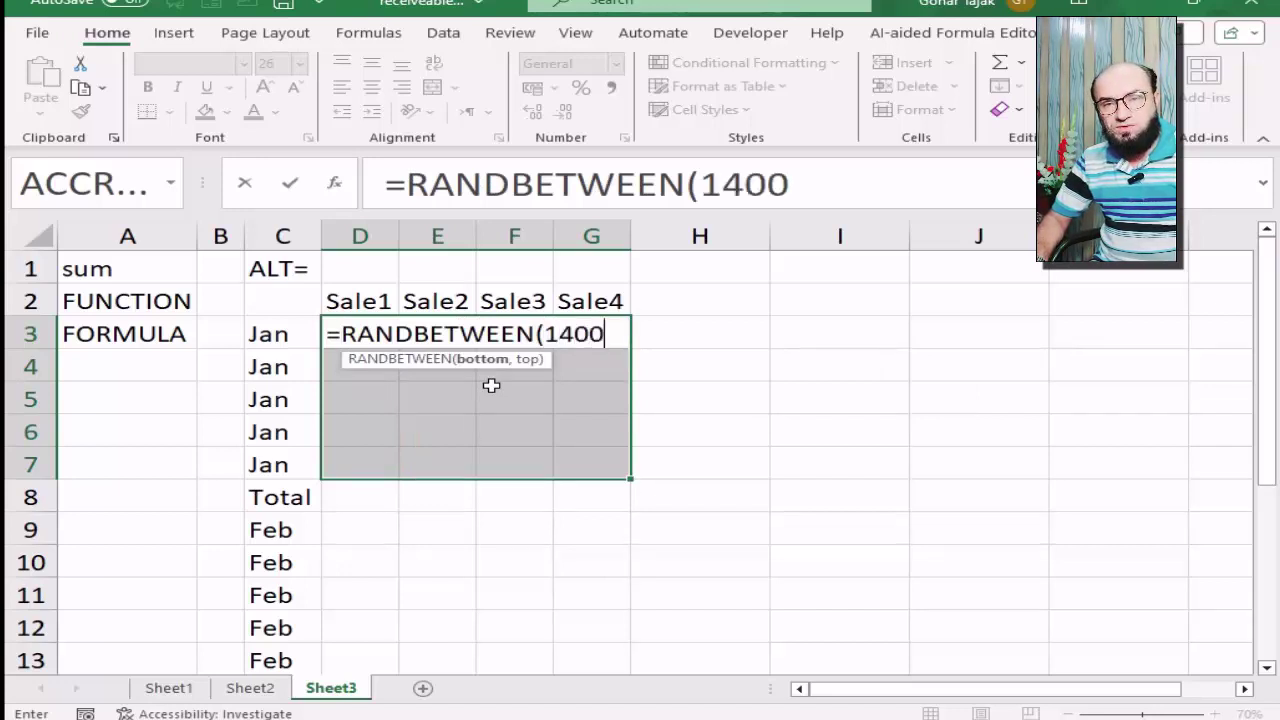
type("00,")
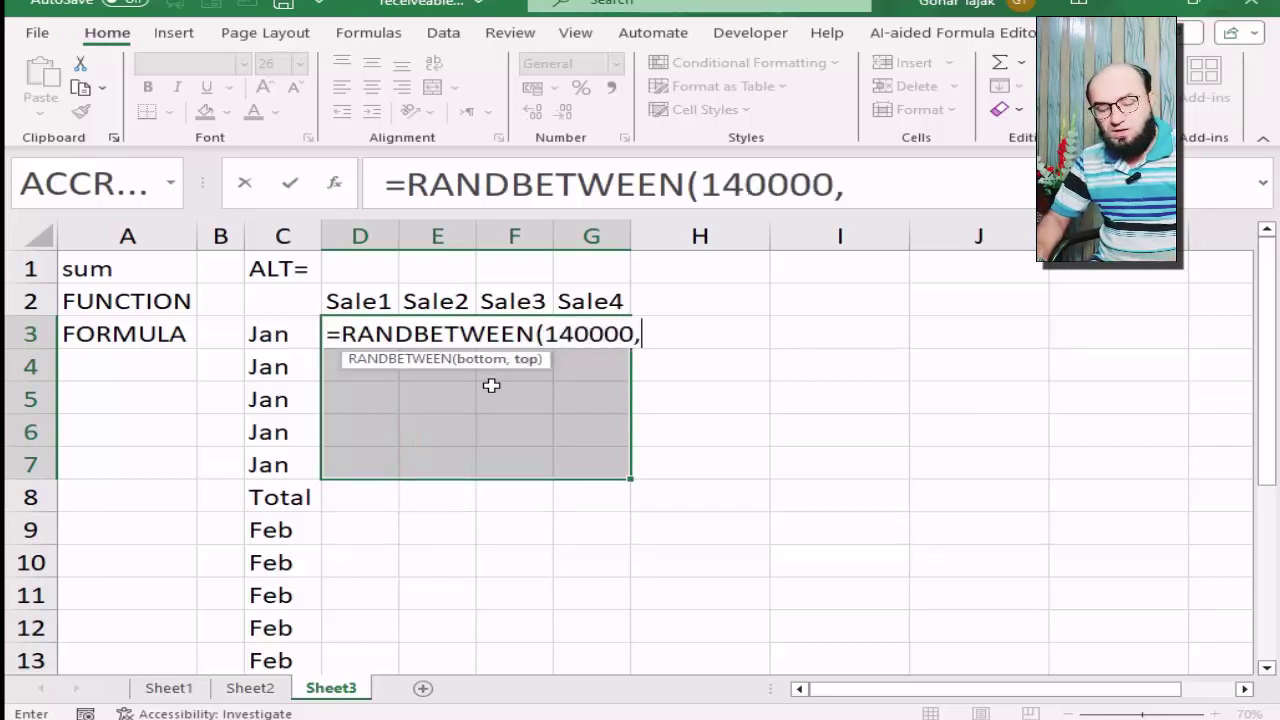
type("850000")
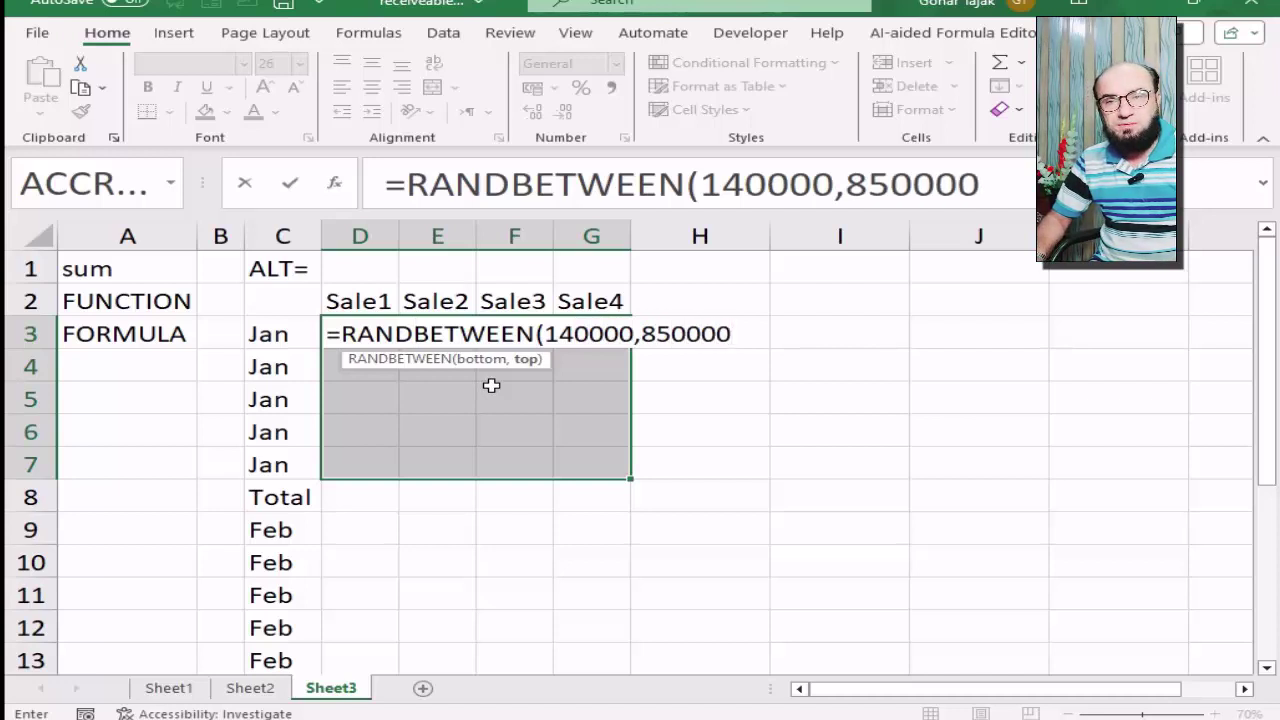
type(")")
key("ctrl+Return")
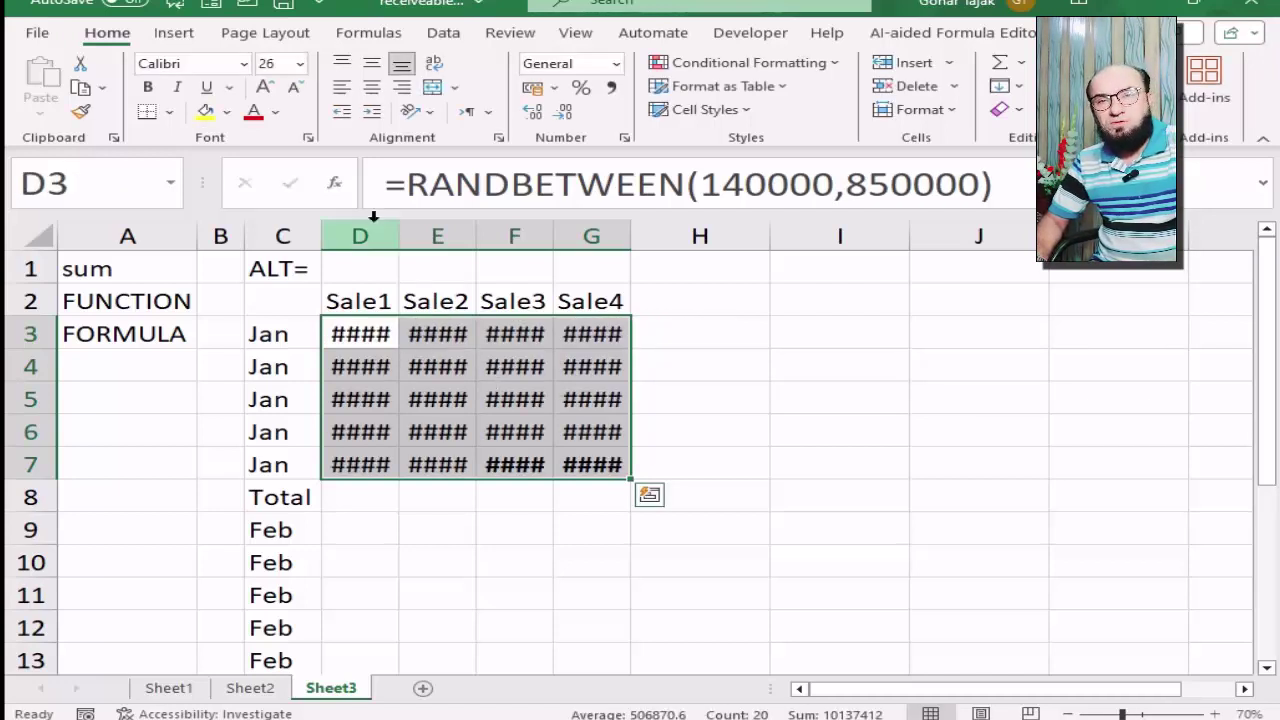
- Autofit columns D–G and format D3:G7 in Comma Style with no decimals
left_click_drag(357, 234, 590, 235)
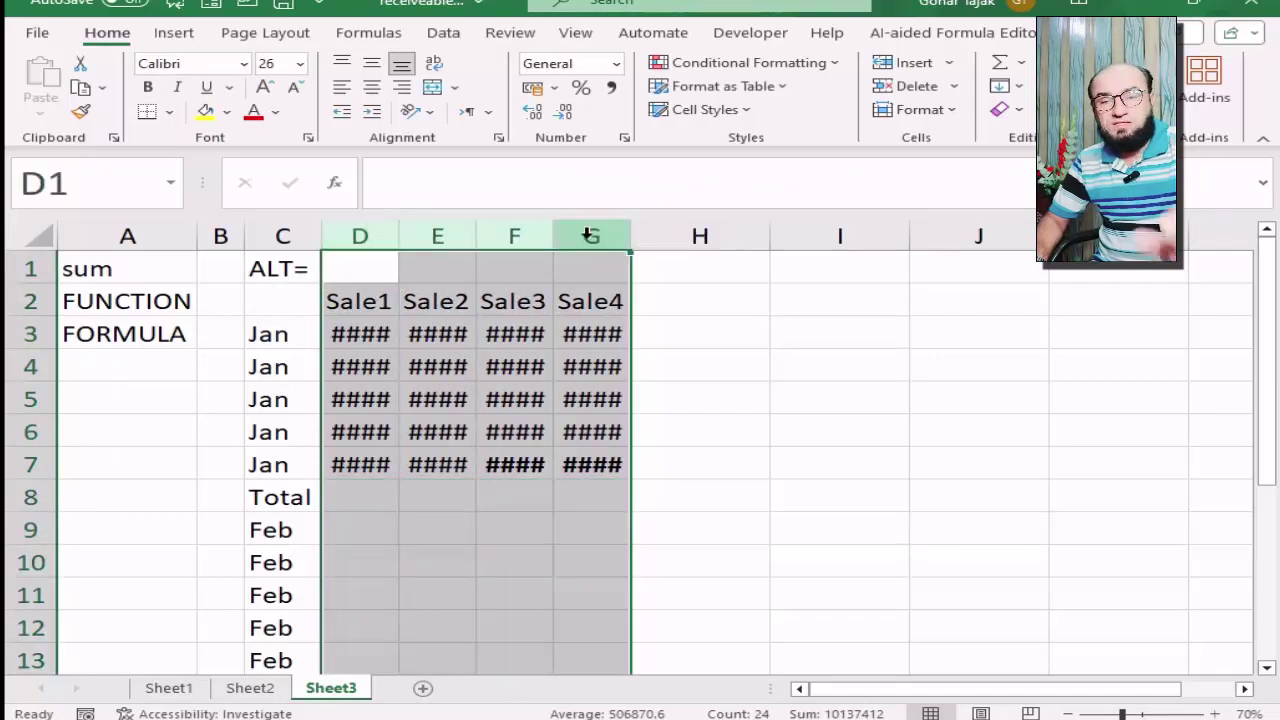
double_click(480, 236)
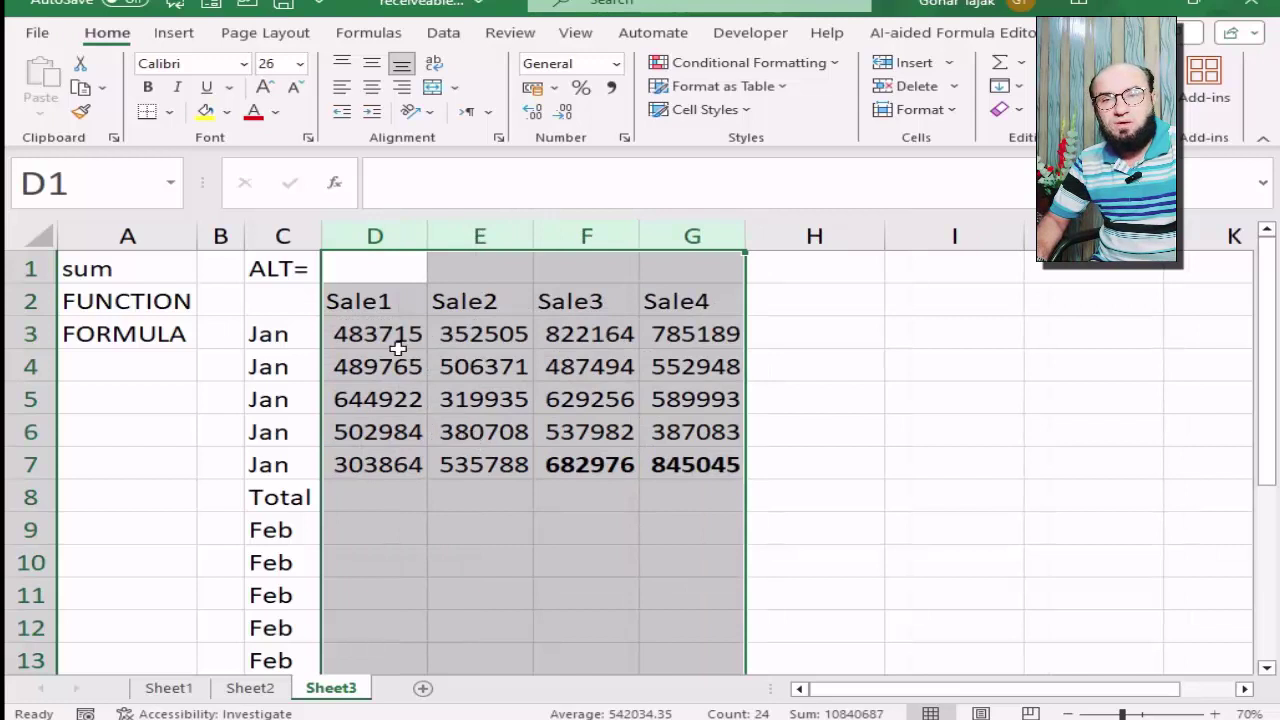
mouse_move(398, 347)
left_mouse_down()
mouse_move(610, 447)
mouse_move(688, 450)
left_mouse_up()
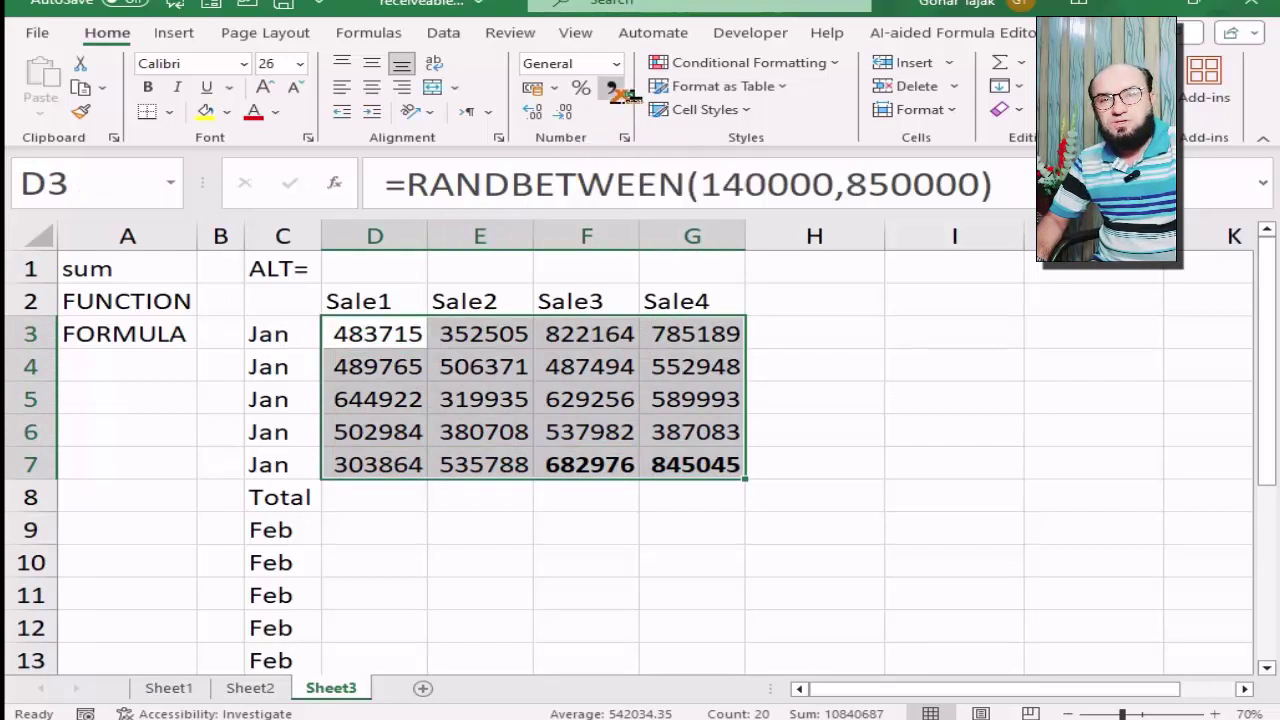
left_click(612, 88)
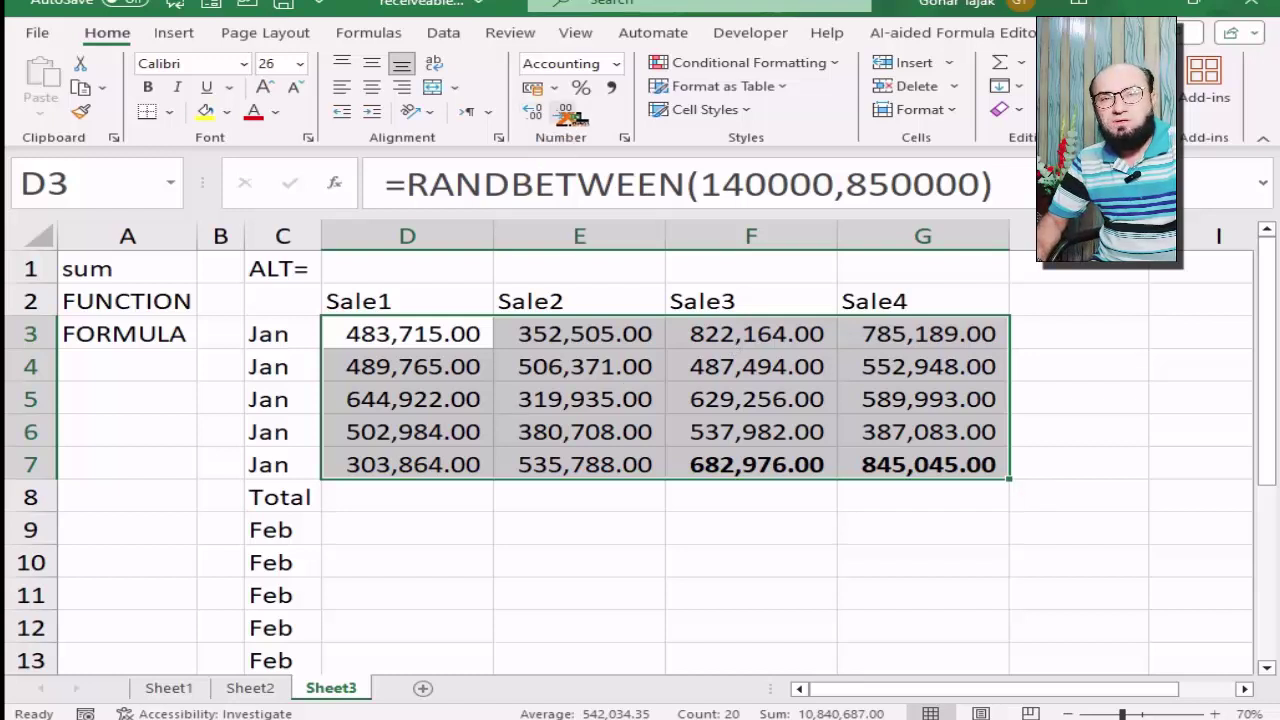
left_click(566, 110)
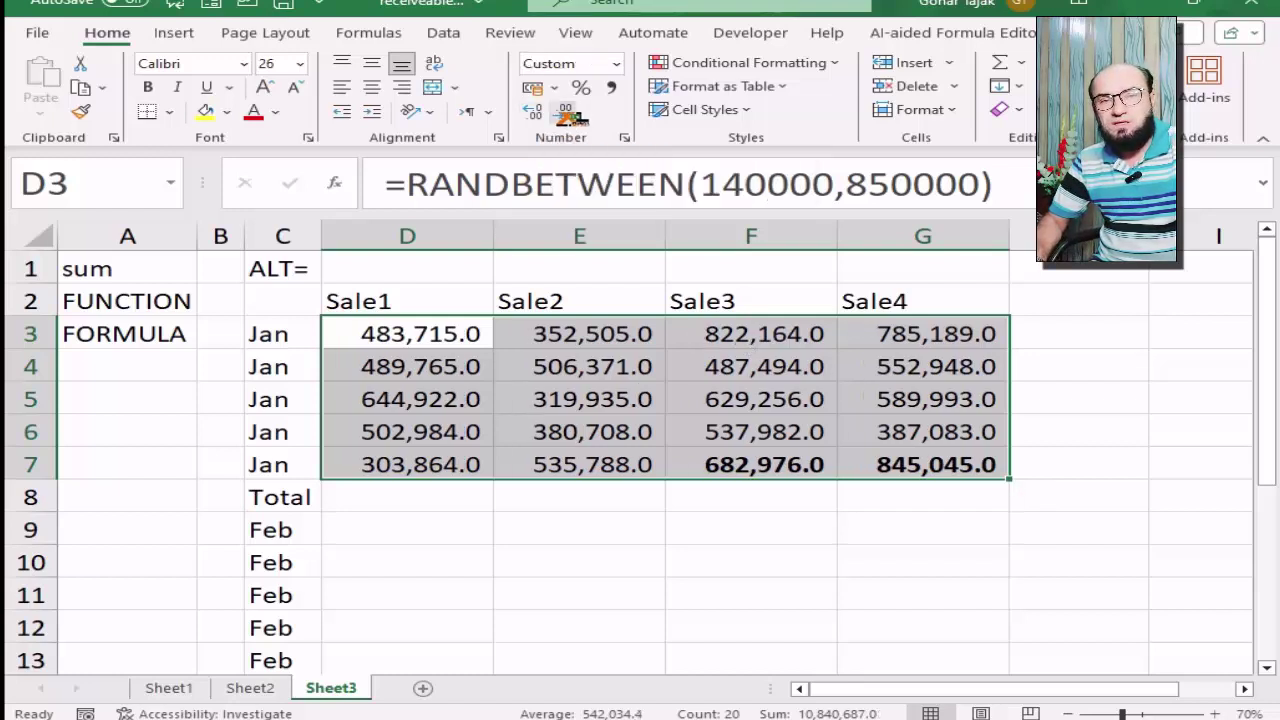
left_click(566, 110)
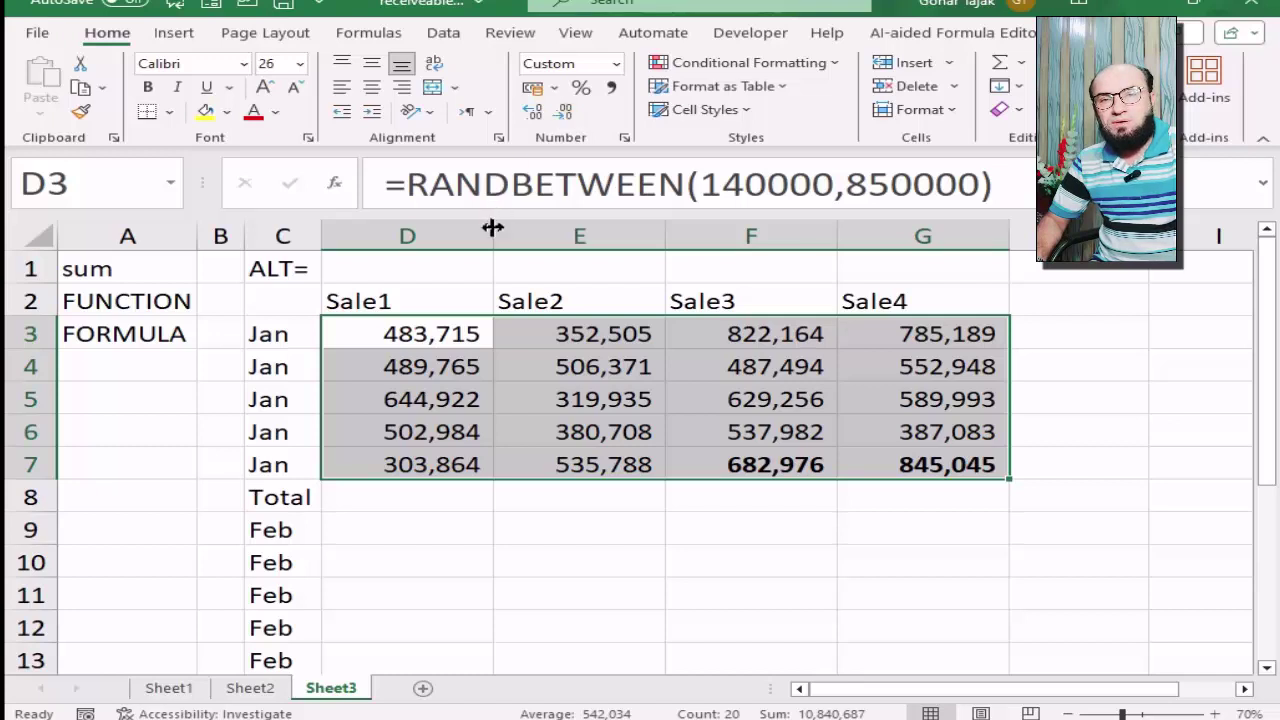
- Narrow column D slightly and return to cell D3
left_click_drag(493, 228, 460, 228)
left_click(405, 432)
left_click(404, 468)
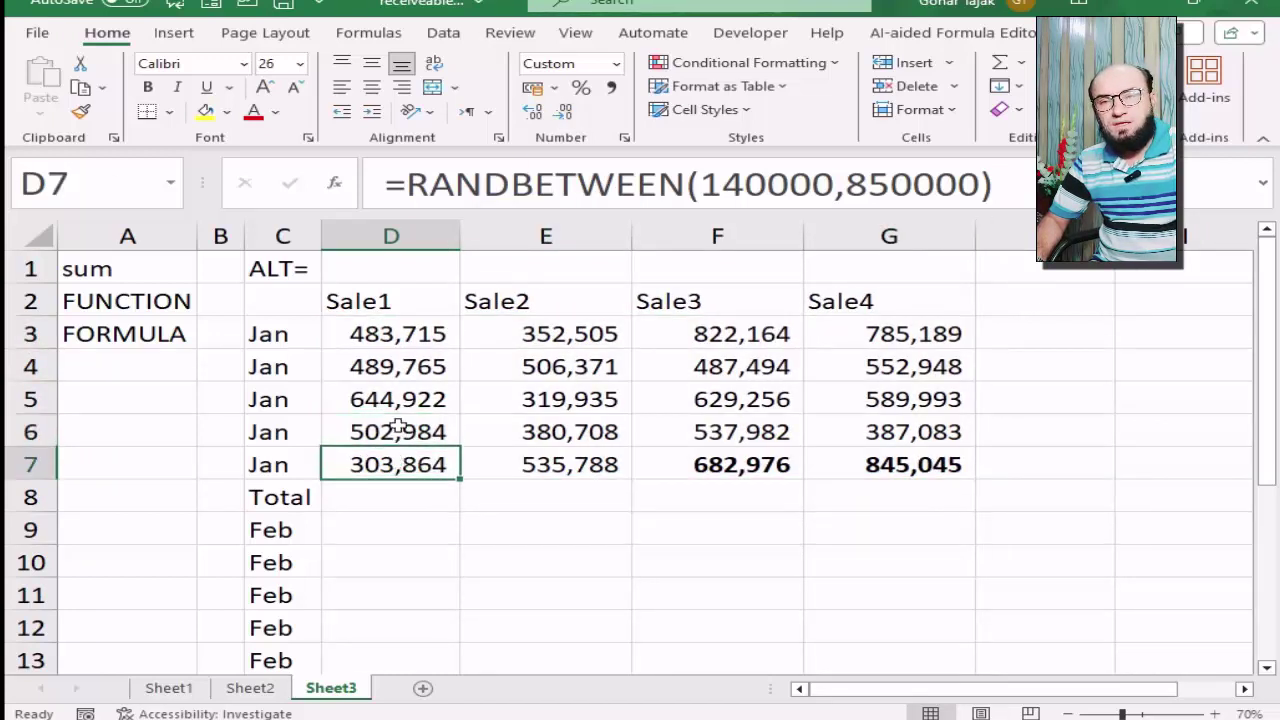
left_click(411, 343)
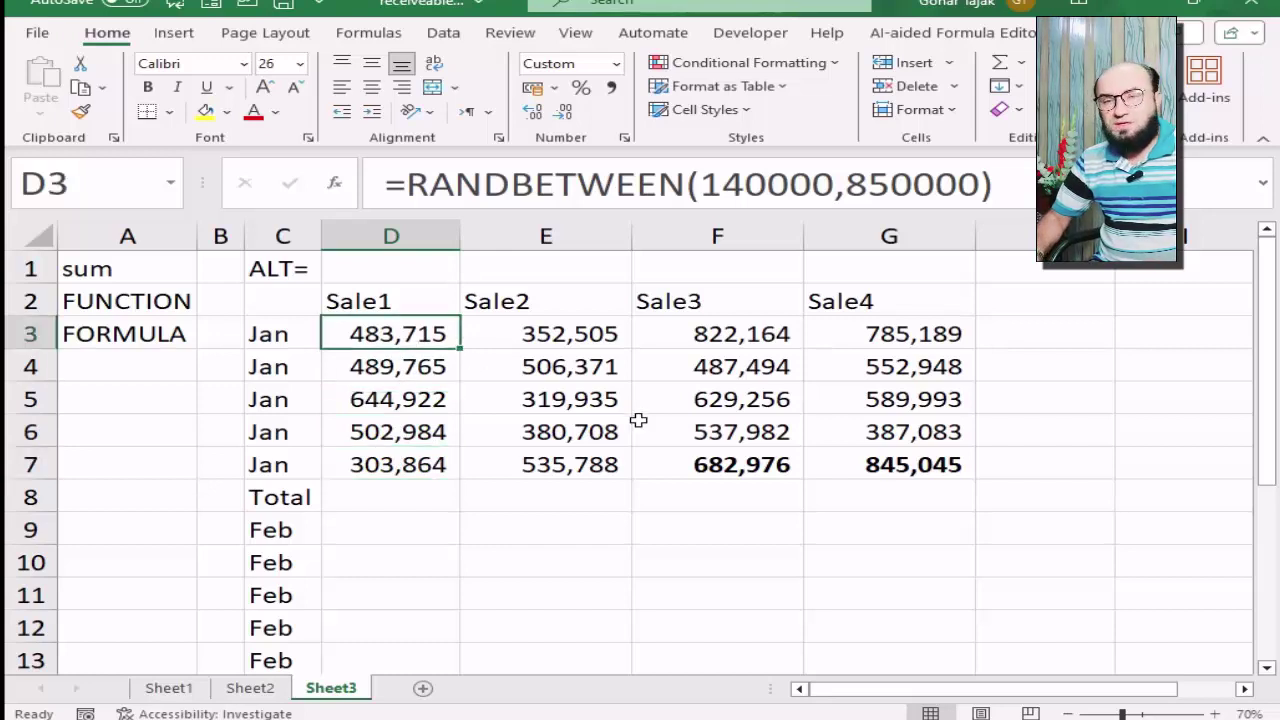
- Paste D3's RANDBETWEEN(140000,850000) formula into the Feb rows D9:G14
key("ctrl+c")
key("Down")
key("Down")
key("Down")
key("Down")
key("Down")
key("Down")
key("Down")
key("Up")
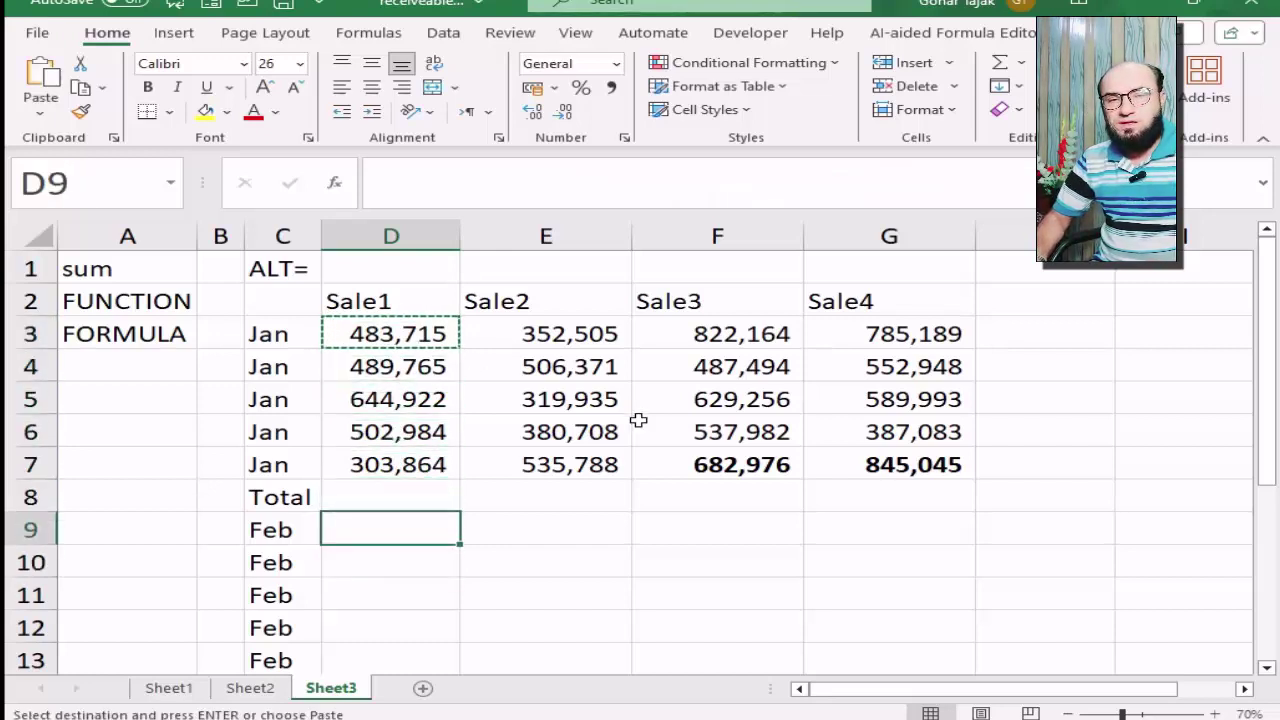
key("shift+Right")
key("shift+Right")
key("shift+Right")
key("shift+Right")
key("shift+Down")
key("shift+Left")
key("shift+Down")
key("shift+Down")
key("shift+Down")
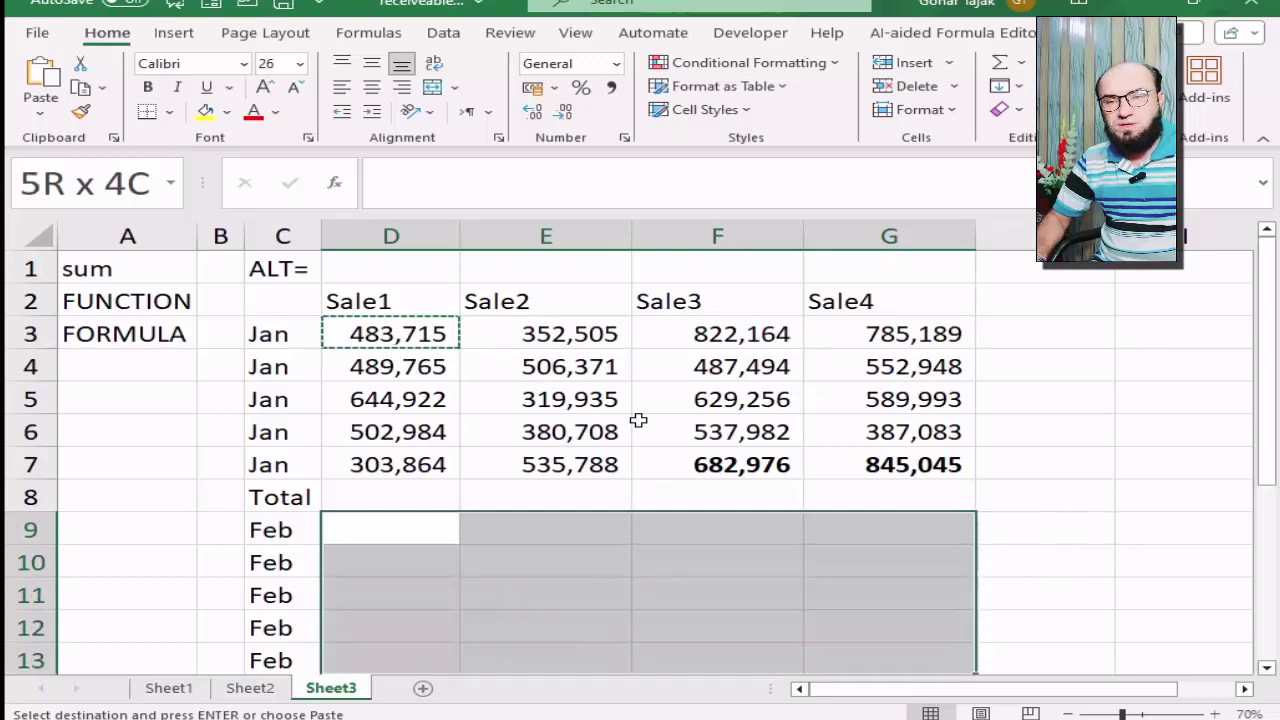
key("shift+Down")
key("shift+Down")
key("shift+Down")
key("shift+Up")
key("shift+Up")
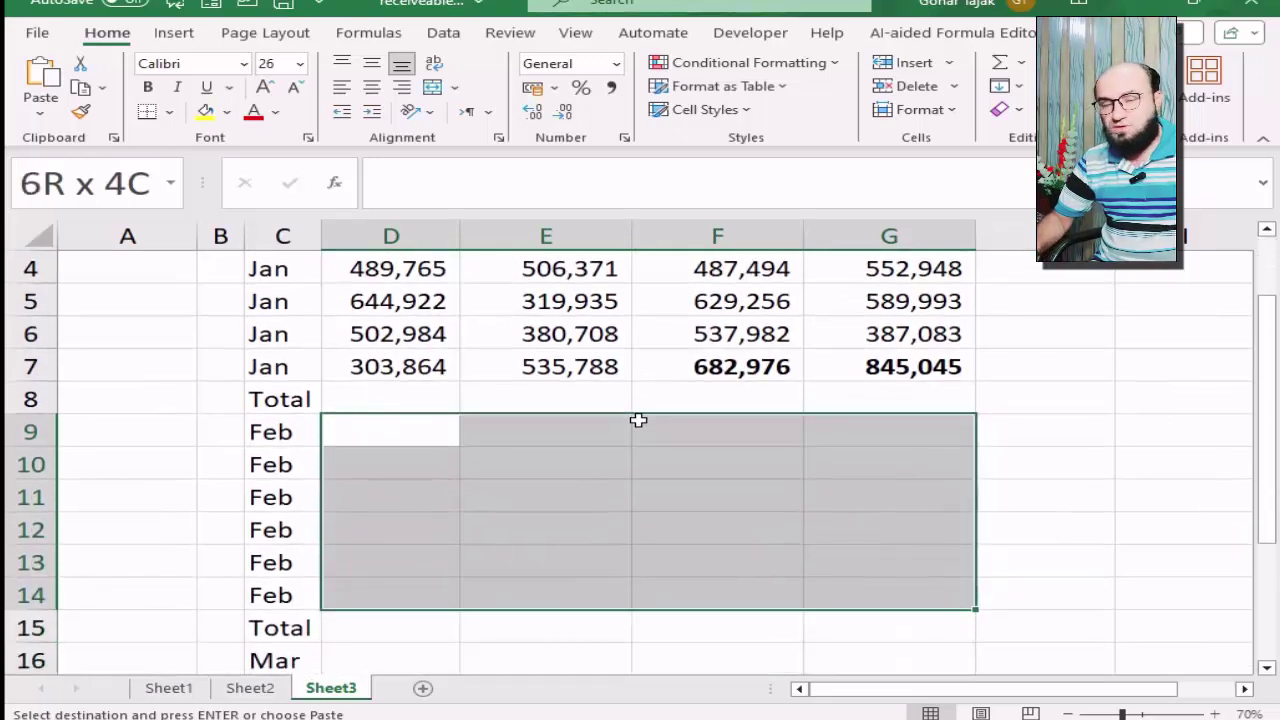
key("ctrl+v")
- Paste the same random formula into the Mar rows D16:G21
key("Down")
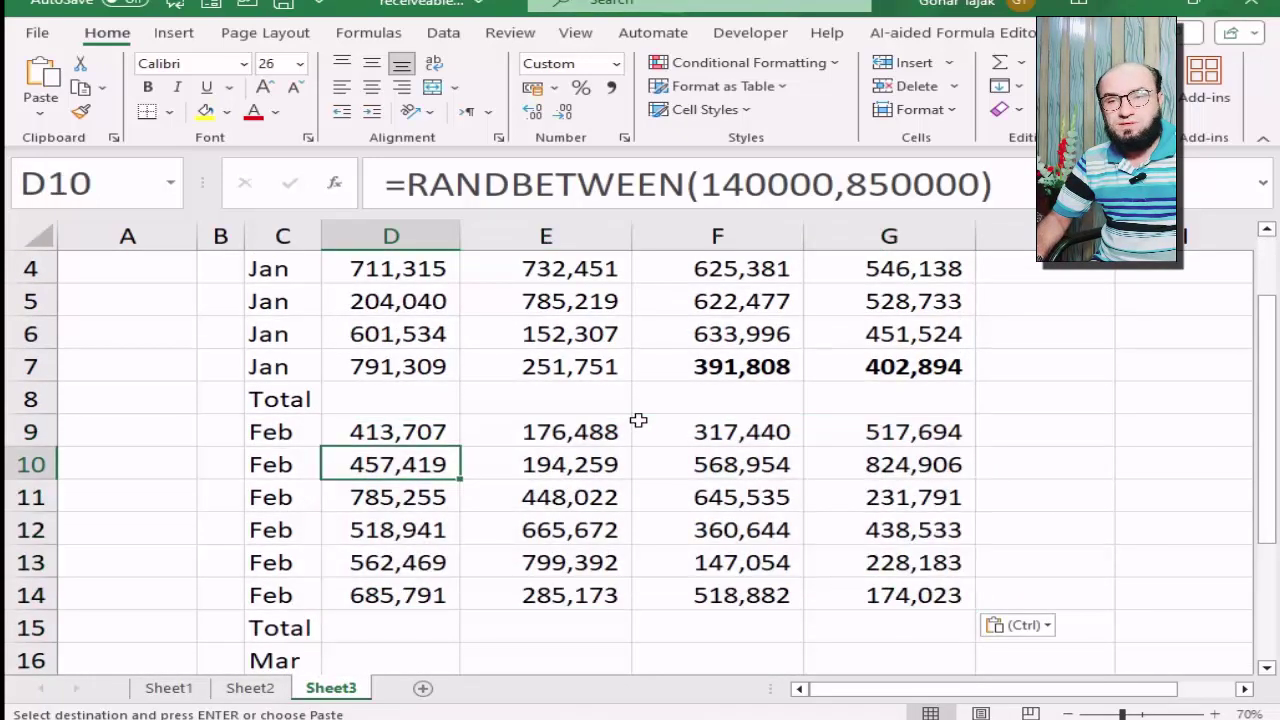
key("Down")
key("Down")
key("Down")
key("Down")
key("ctrl+c")
key("Down")
key("Down")
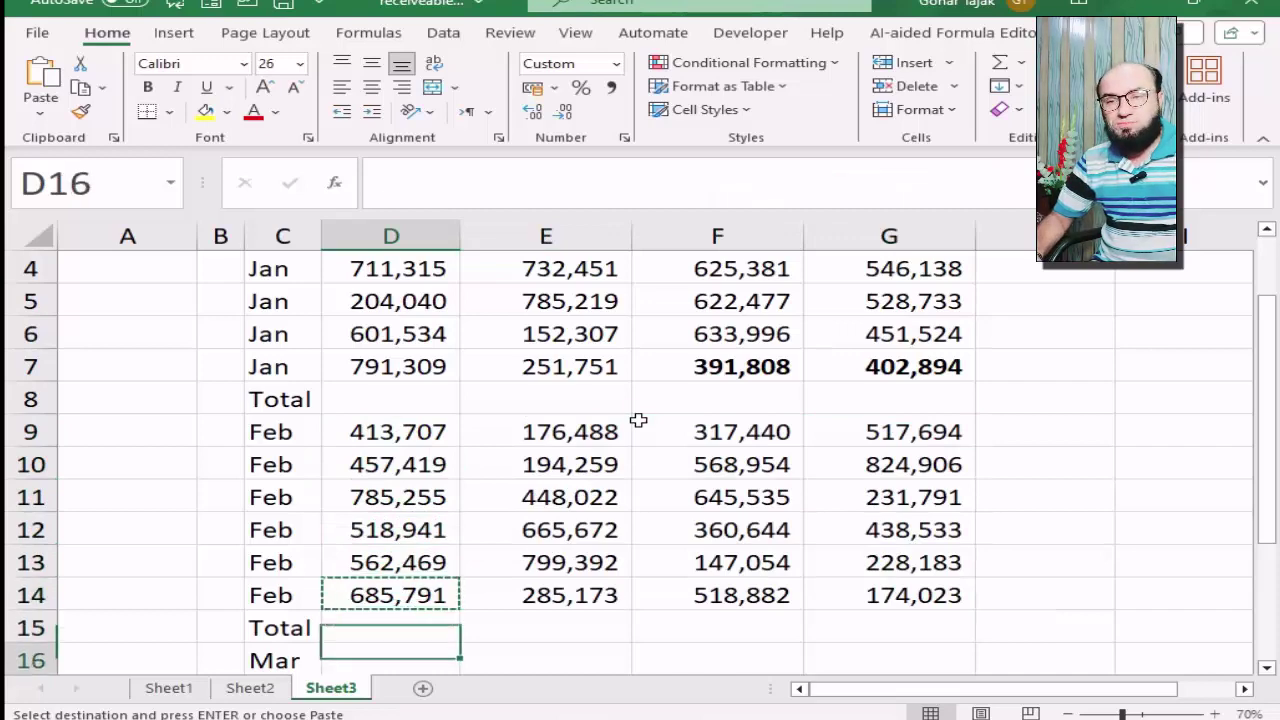
key("shift+Right")
key("shift+Right")
key("shift+Right")
key("shift+Down")
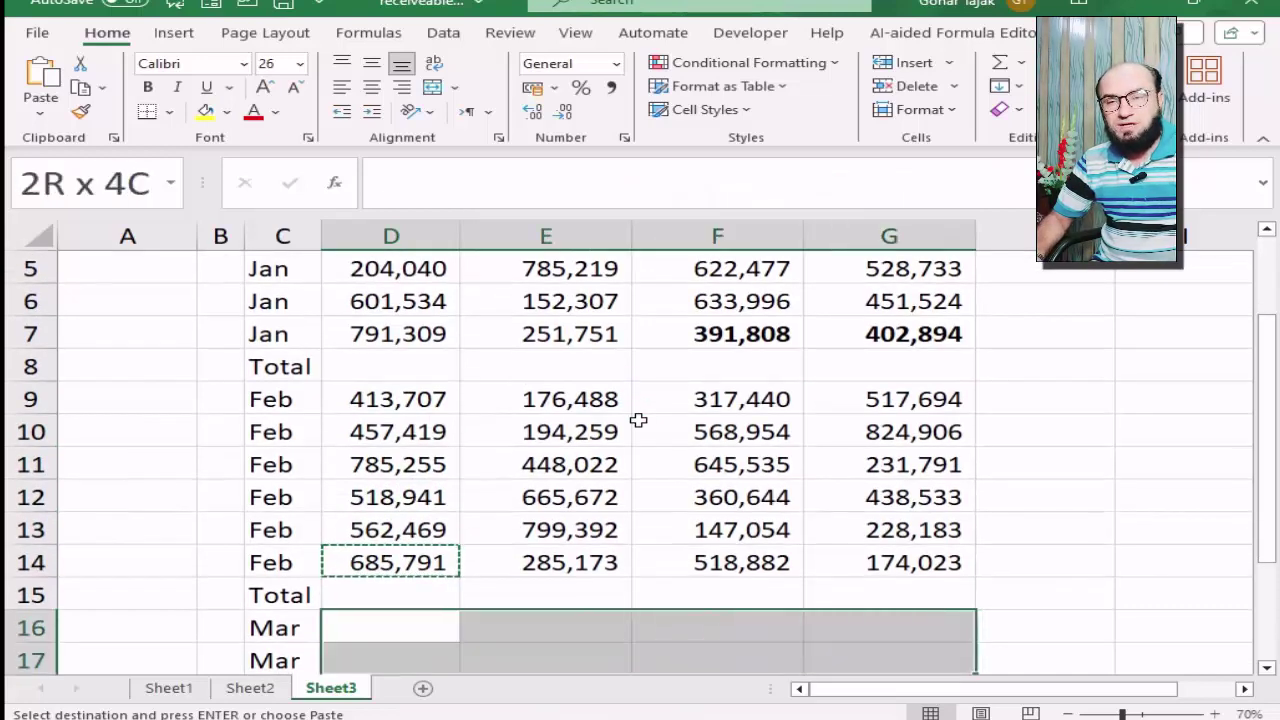
key("shift+Down")
key("shift+Down")
key("shift+Down")
key("shift+Up")
key("shift+Up")
key("shift+Up")
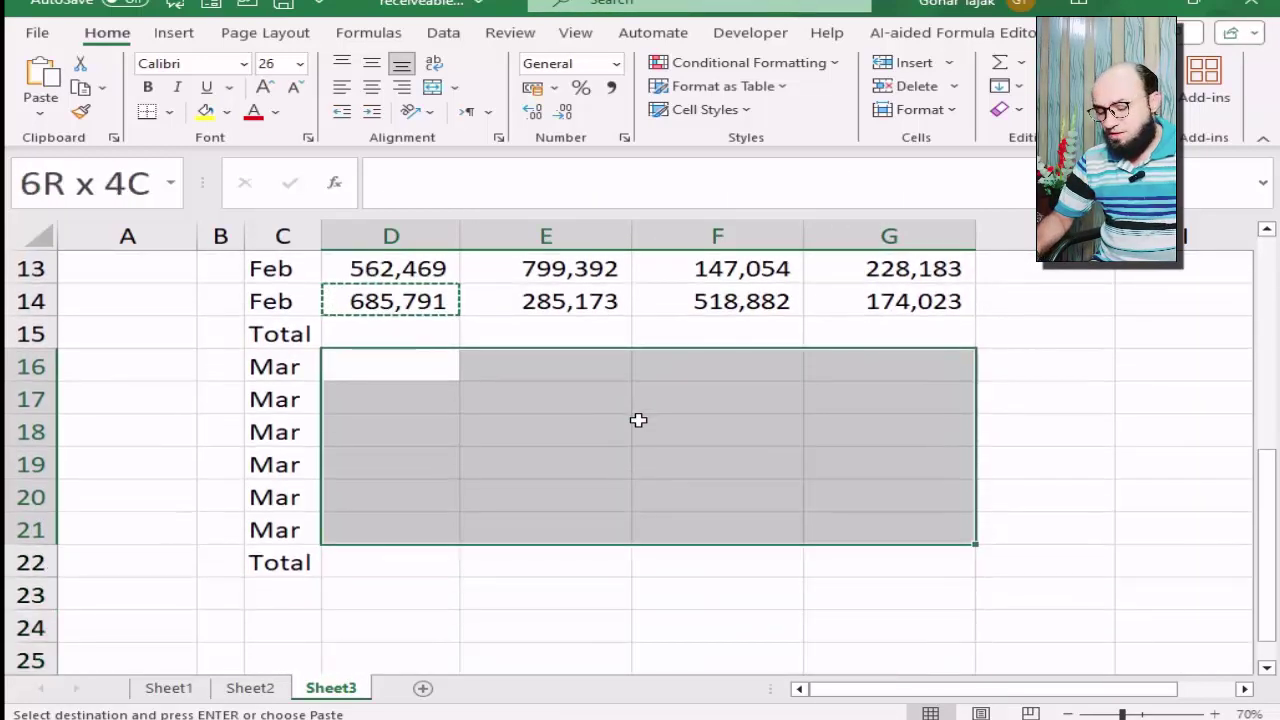
key("ctrl+v")
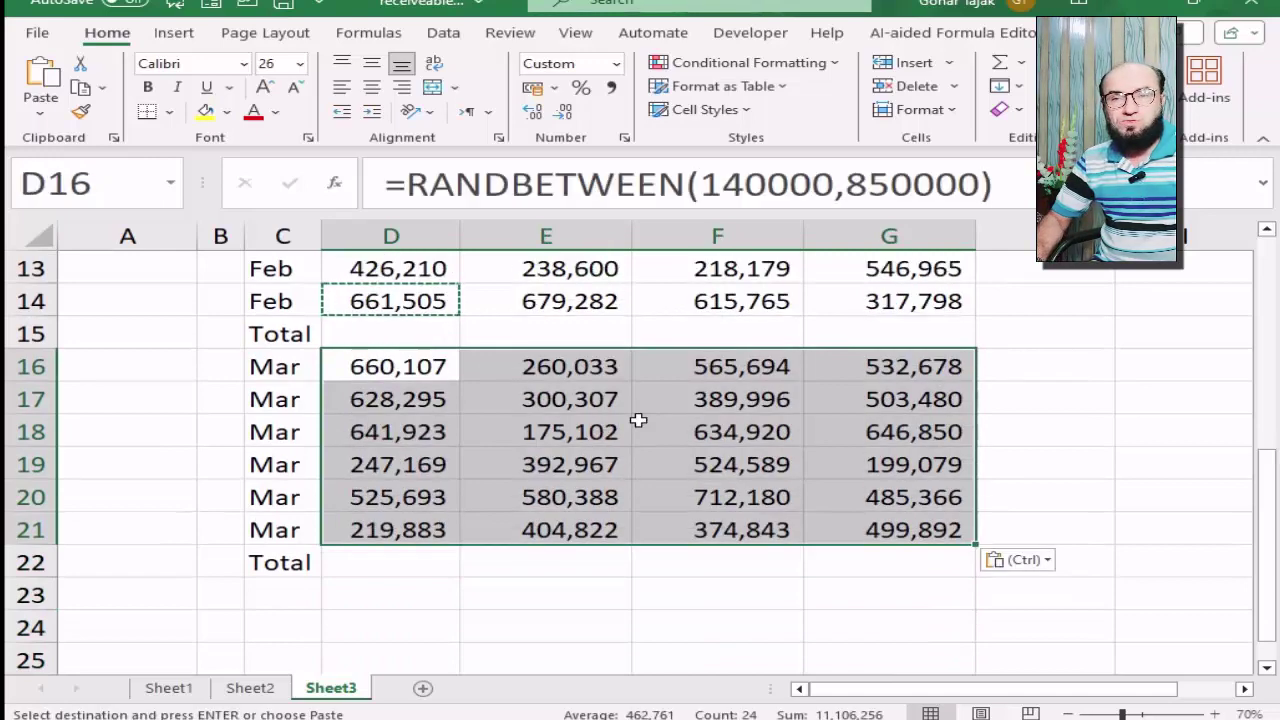
- Recalculate with F9 so all the random sales figures refresh
key("Up")
key("ctrl+Up")
key("ctrl+Up")
key("ctrl+Up")
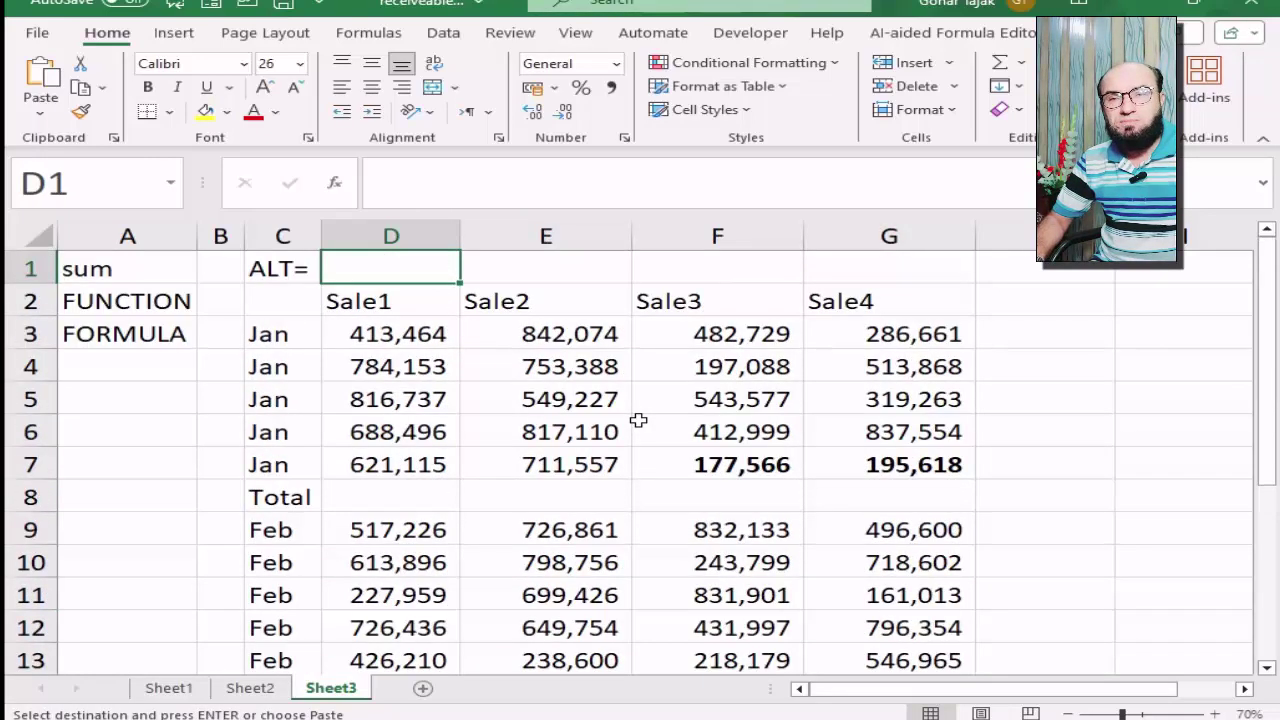
key("Down")
key("Down")
key("Down")
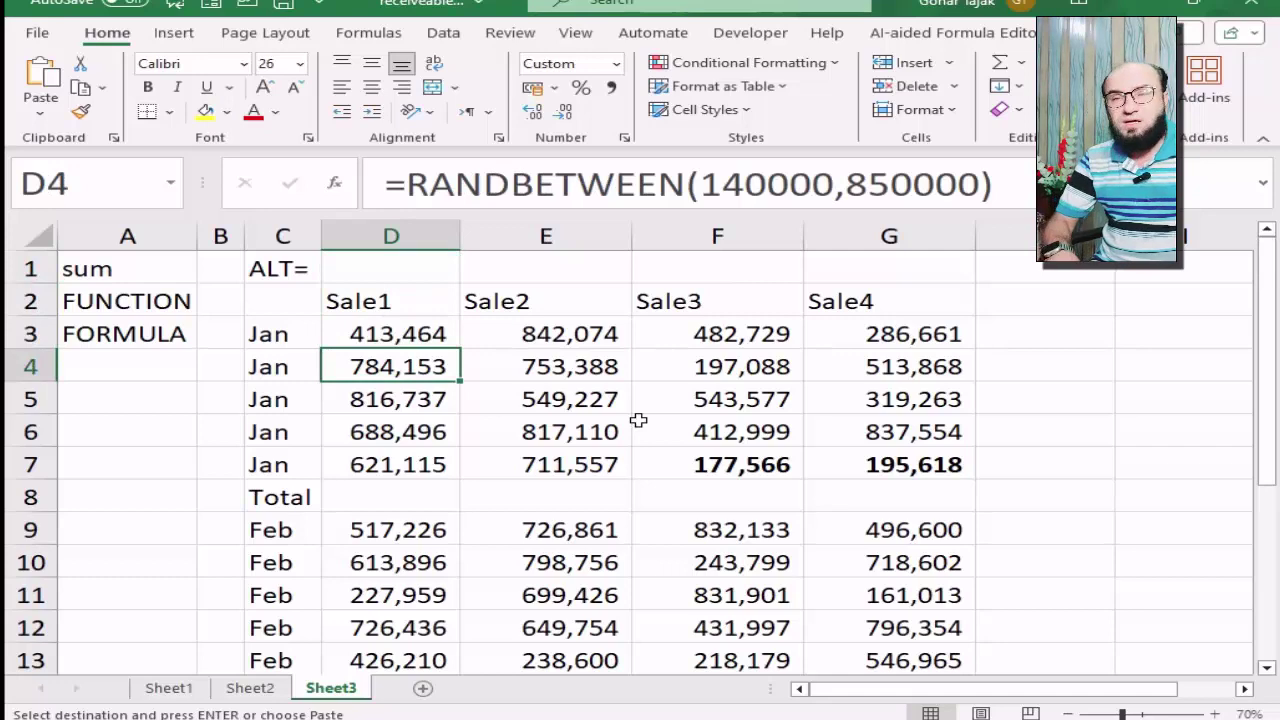
key("Up")
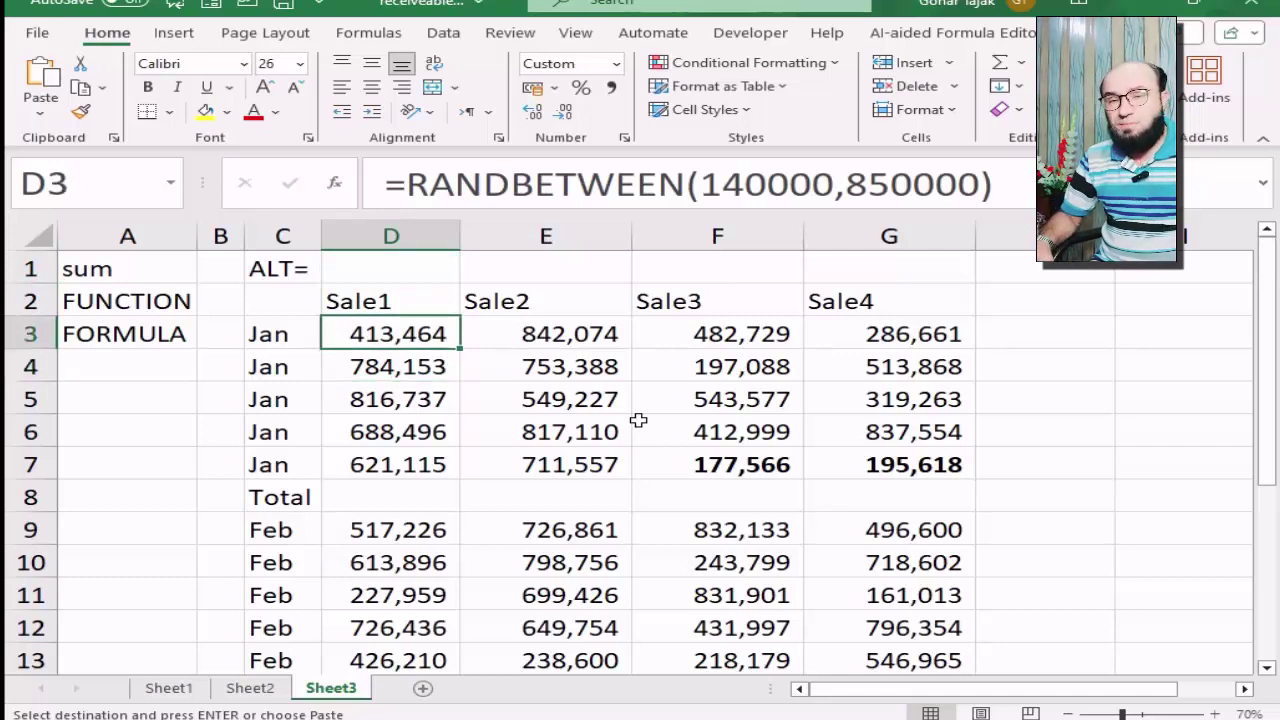
key("F2")
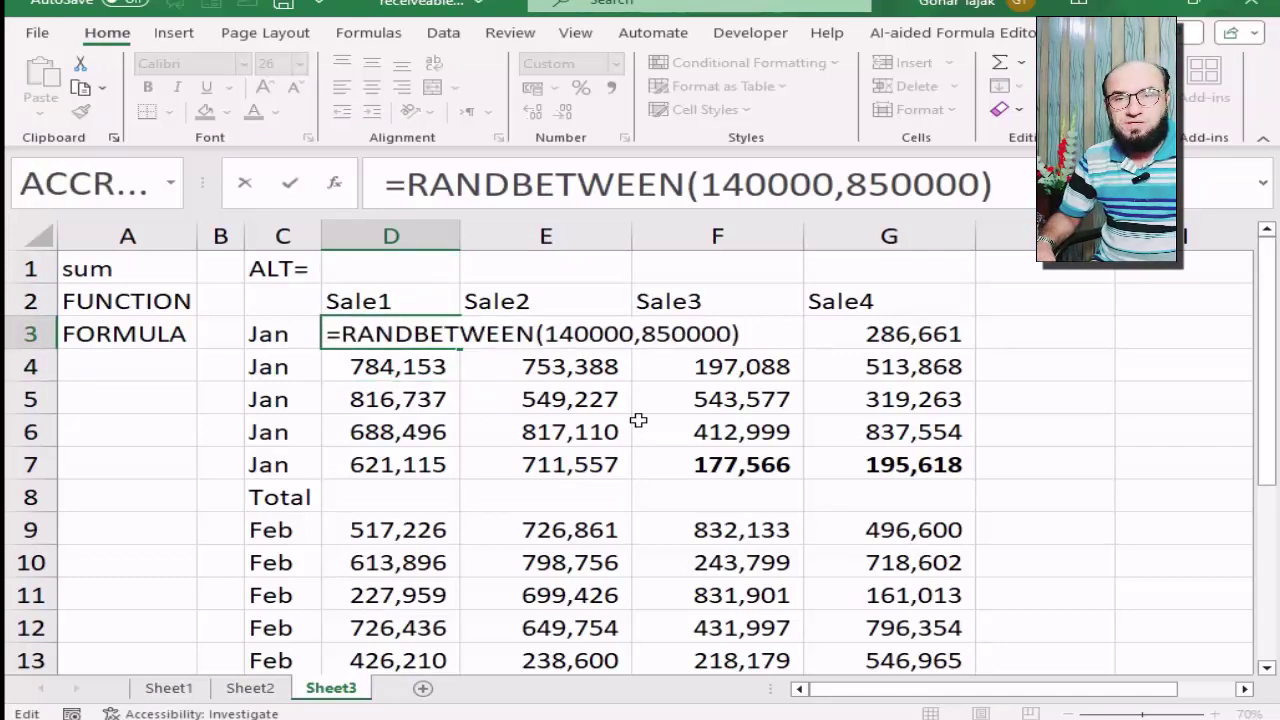
key("Return")
key("F9")
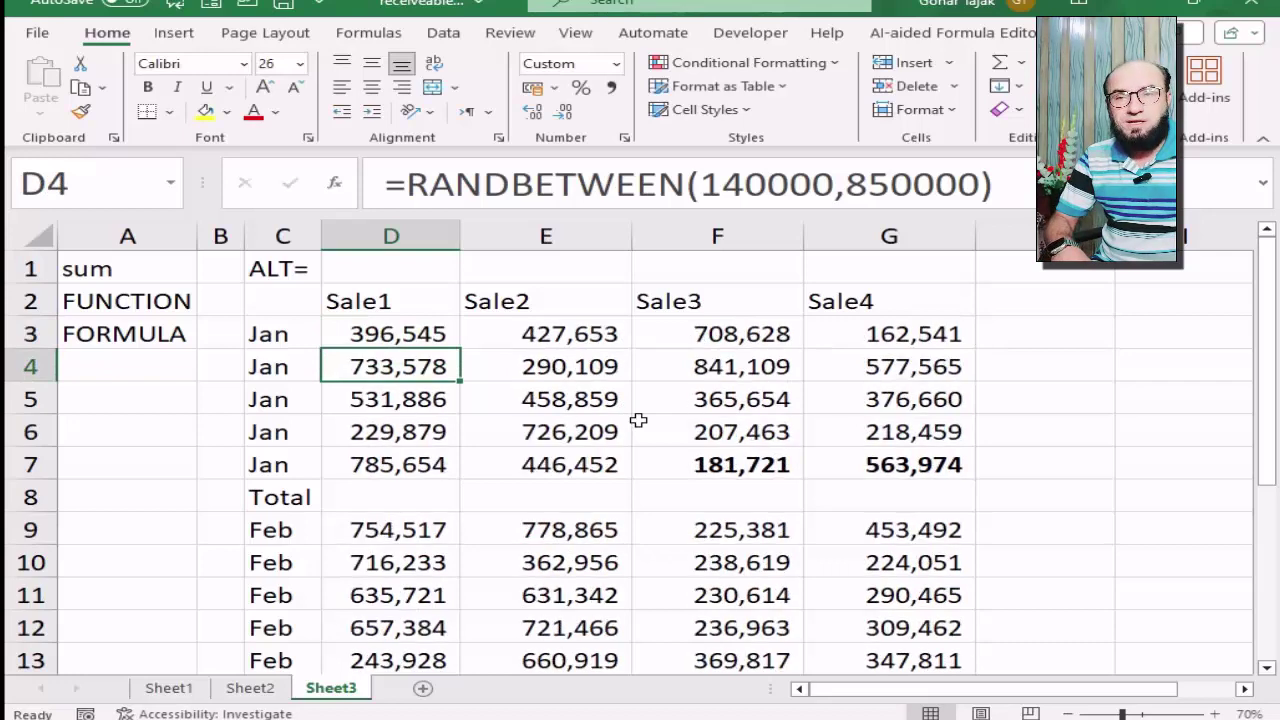
key("F9")
key("F9")
key("F9")
key("F9")
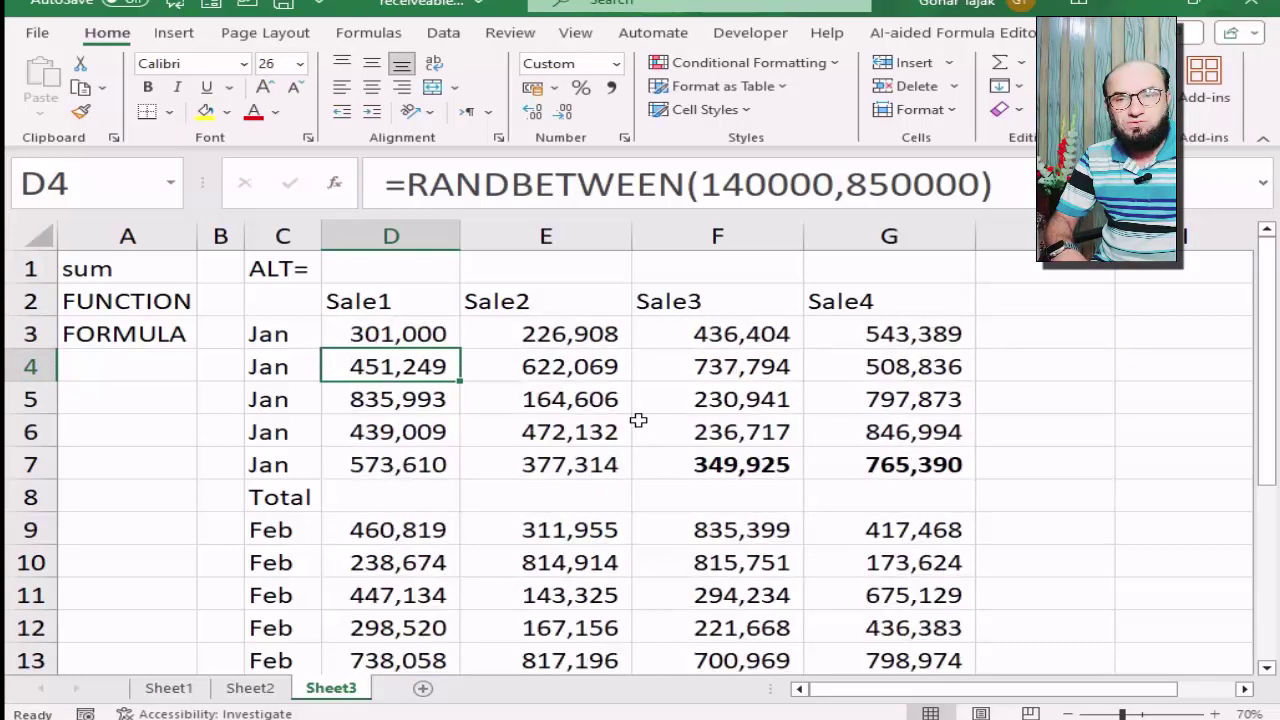
key("F9")
key("F9")
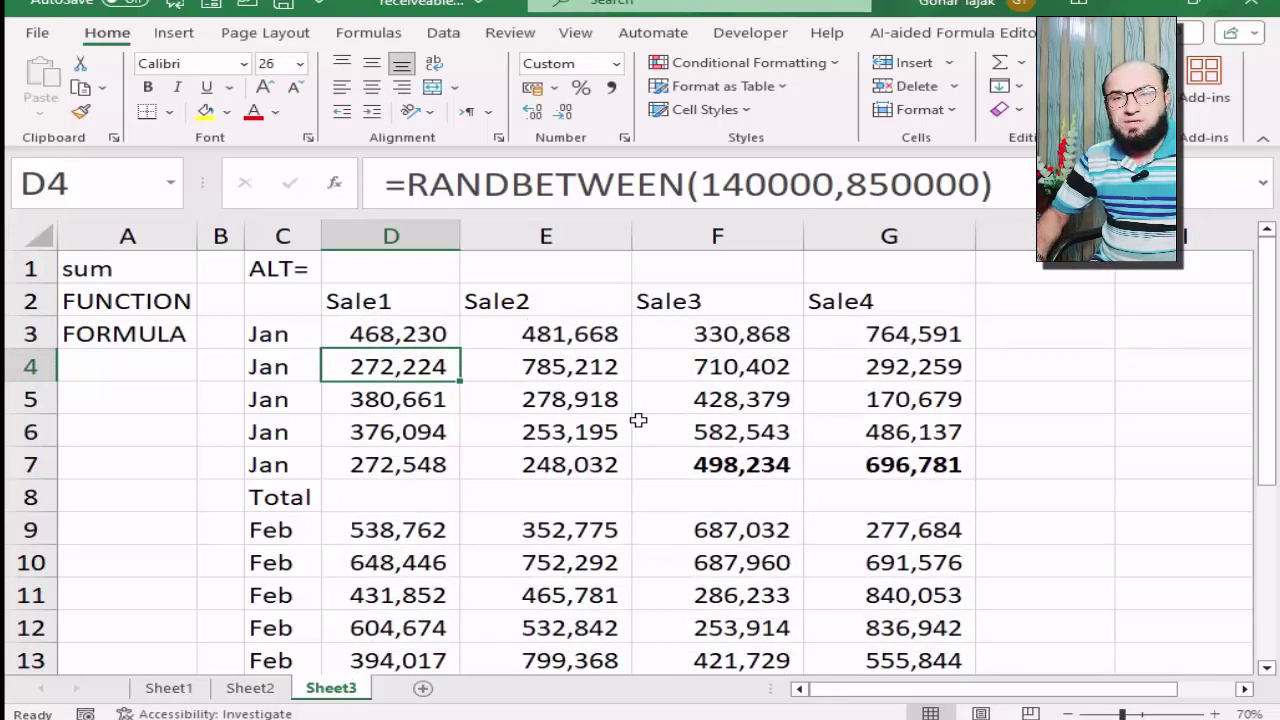
key("Up")
key("Up")
key("ctrl+shift+Right")
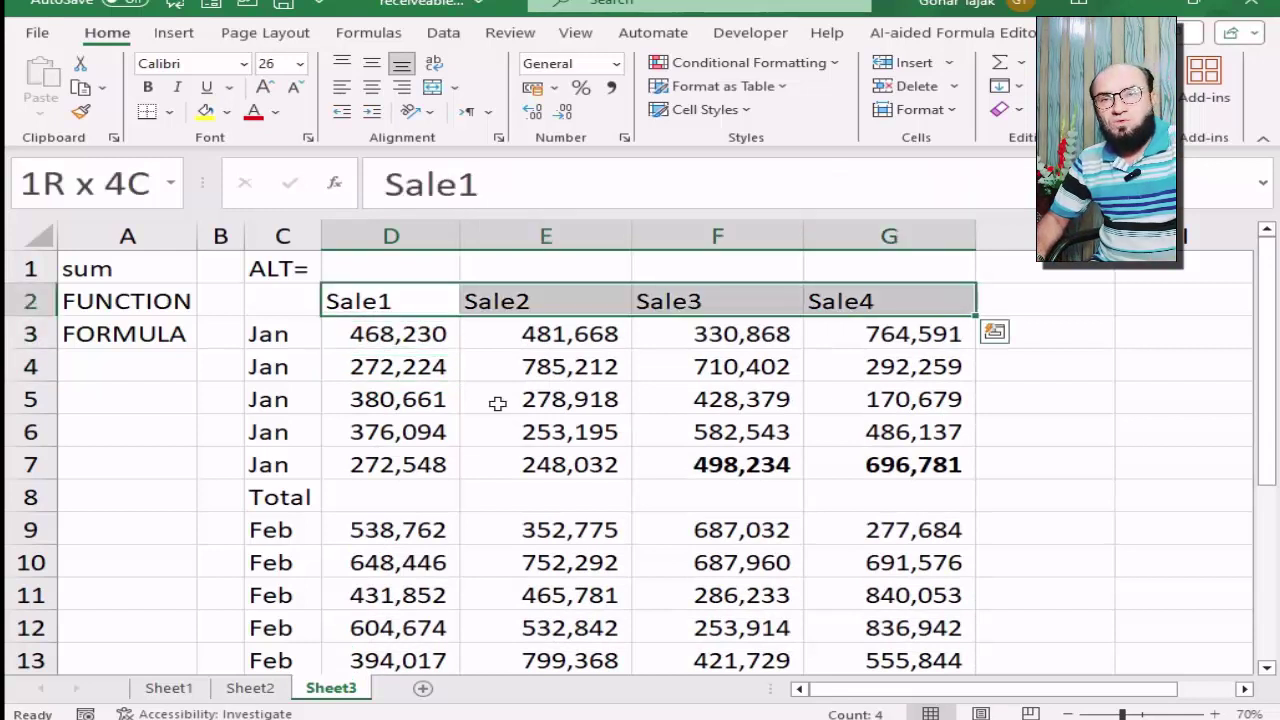
- Centre and bold the Sale1–Sale4 headers in D2:G2
left_click(372, 87)
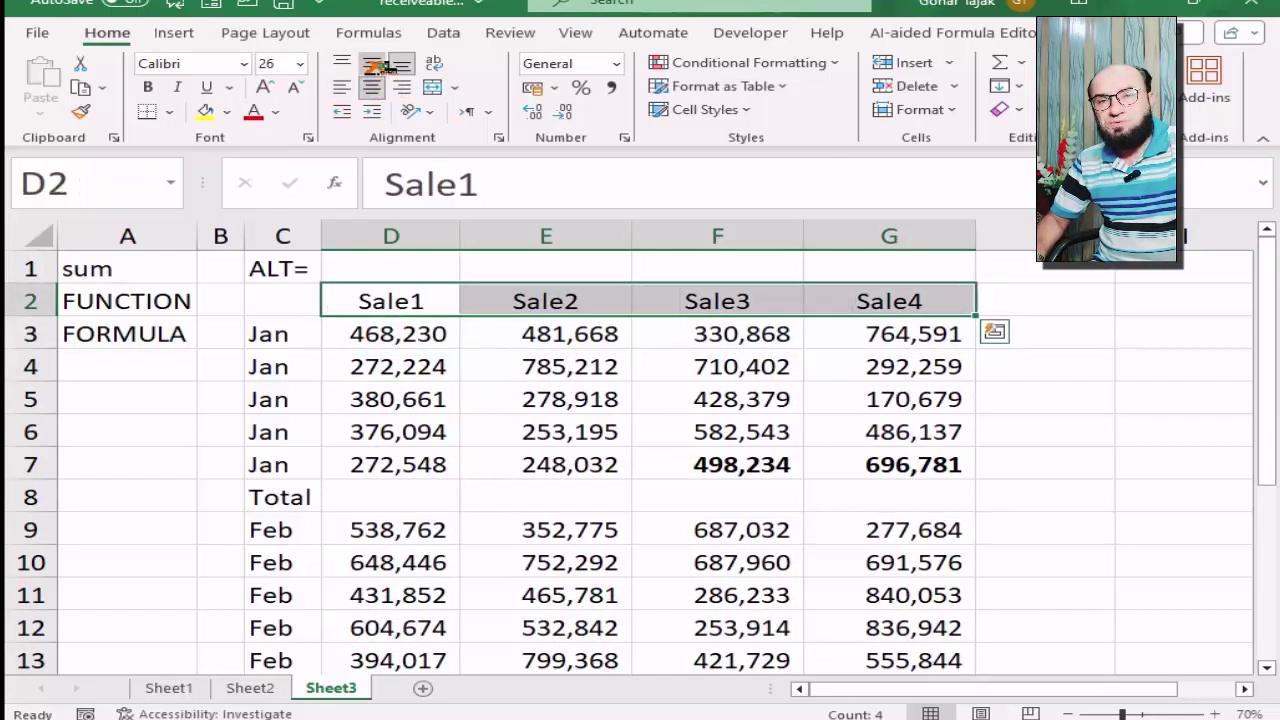
key("ctrl+b")
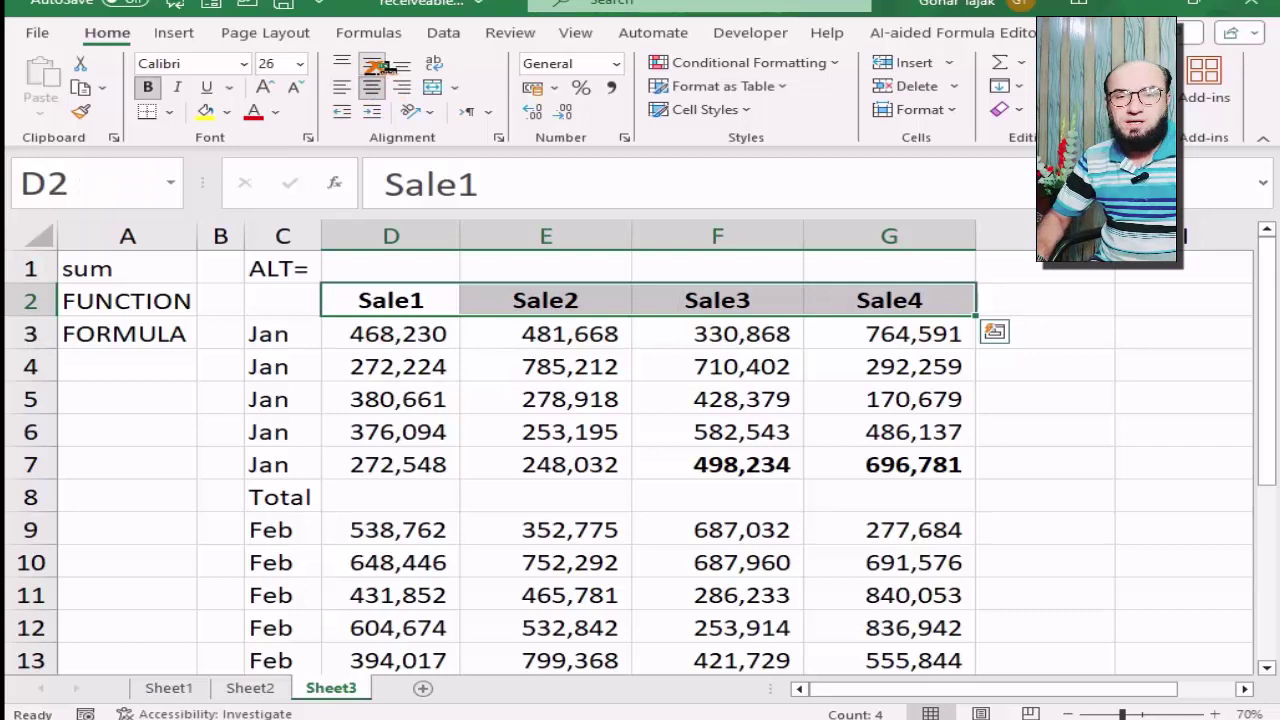
key("Down")
key("ctrl+shift+Right")
key("shift+Down")
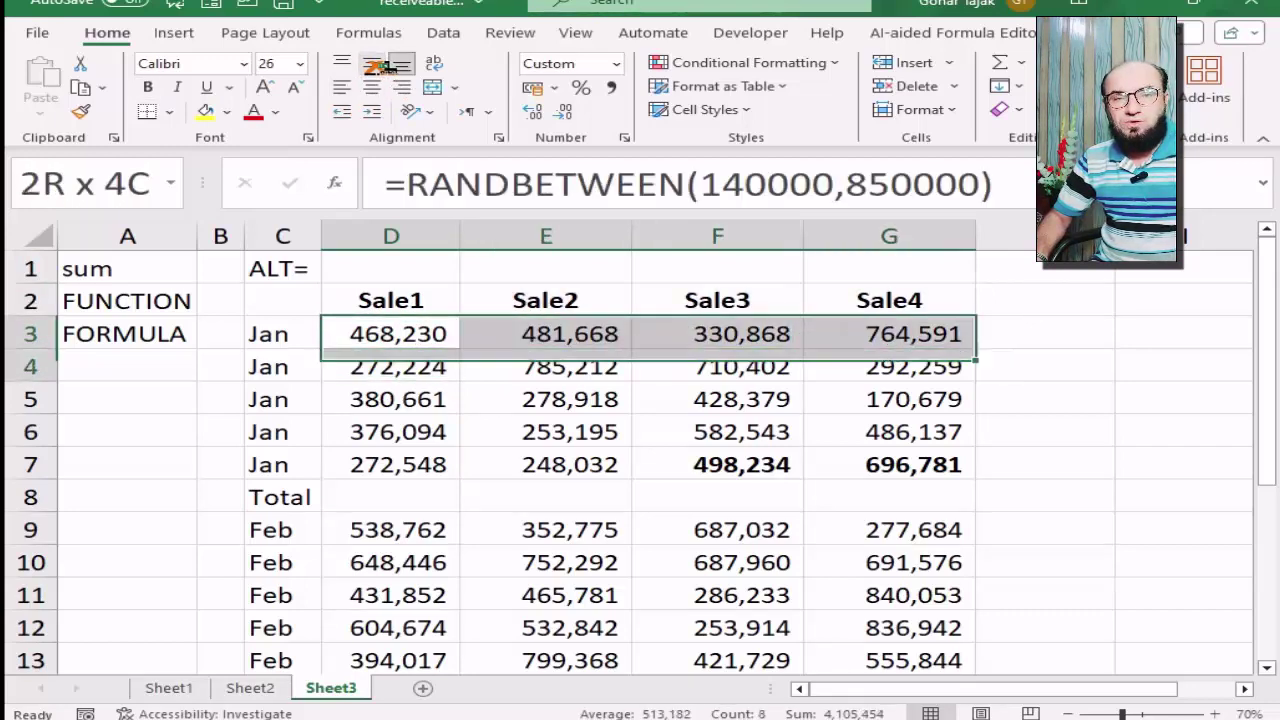
key("shift+Down")
key("shift+Down")
key("shift+Down")
key("shift+Down")
key("shift+Down")
key("shift+Down")
key("shift+Down")
key("shift+Down")
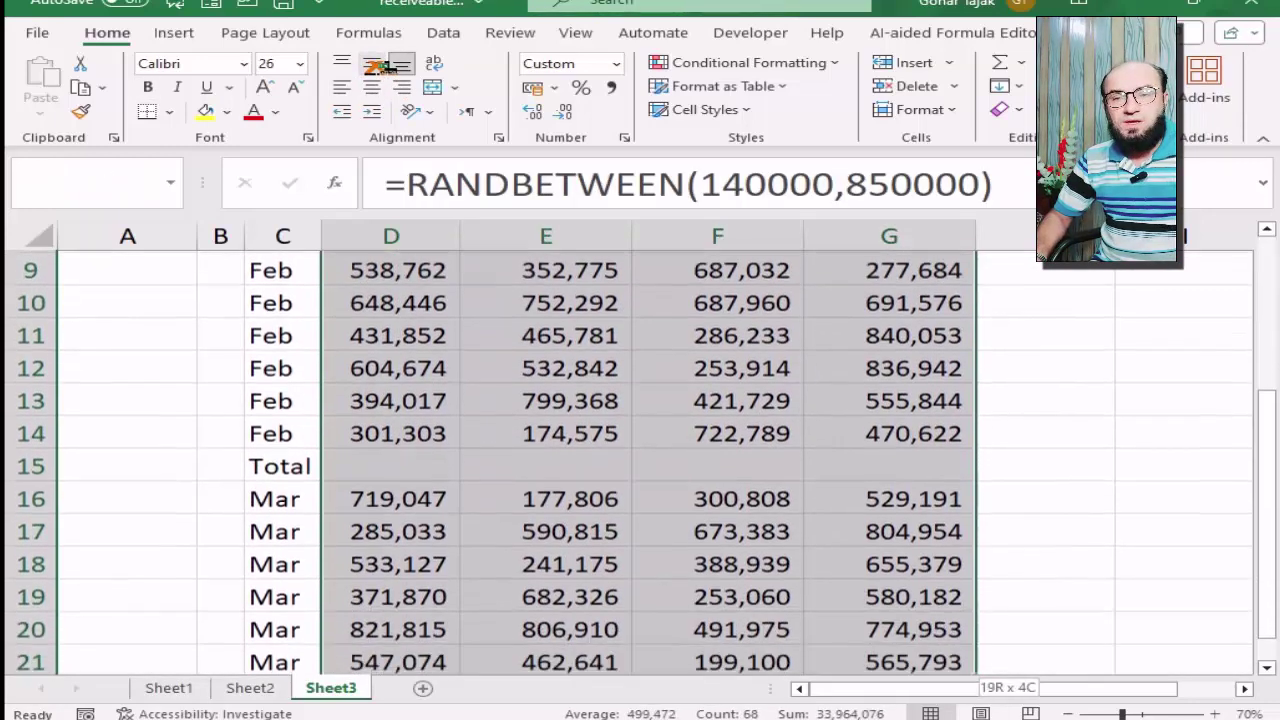
- Replace the D3:G21 formulas with their values using Paste Special Values
left_click_drag(968, 675, 960, 598)
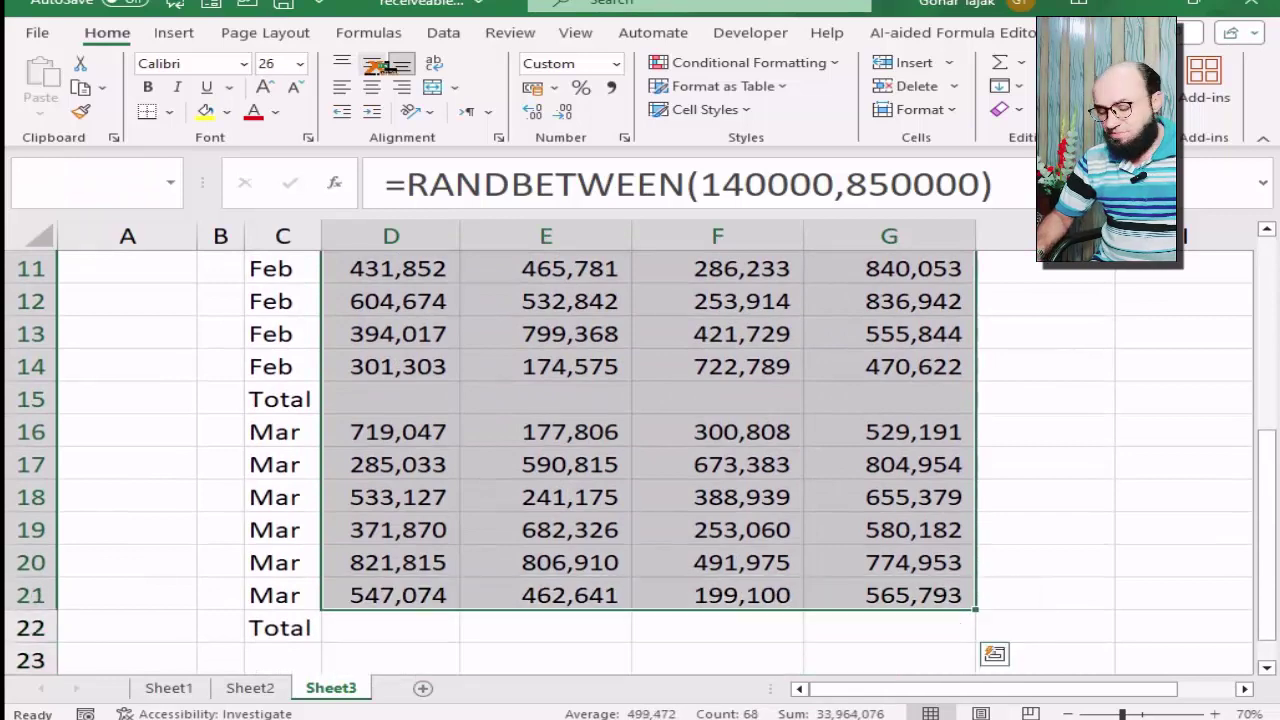
key("ctrl+c")
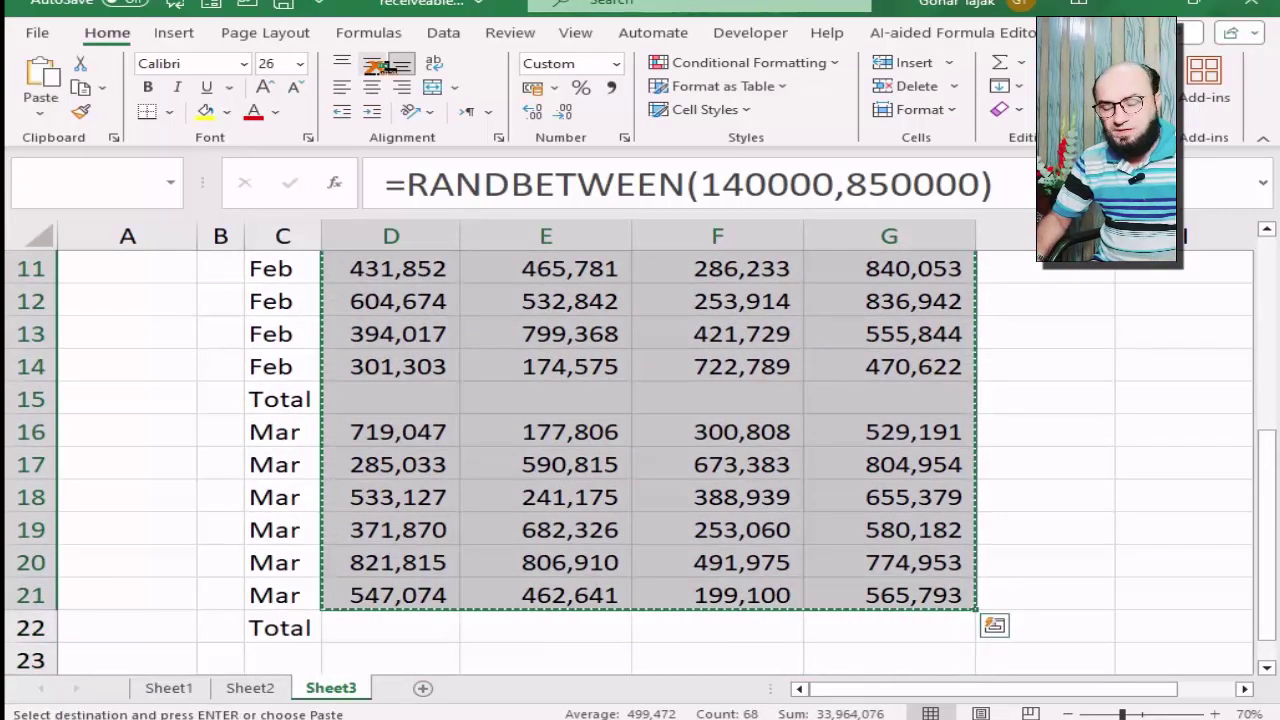
key("alt+e")
key("s")
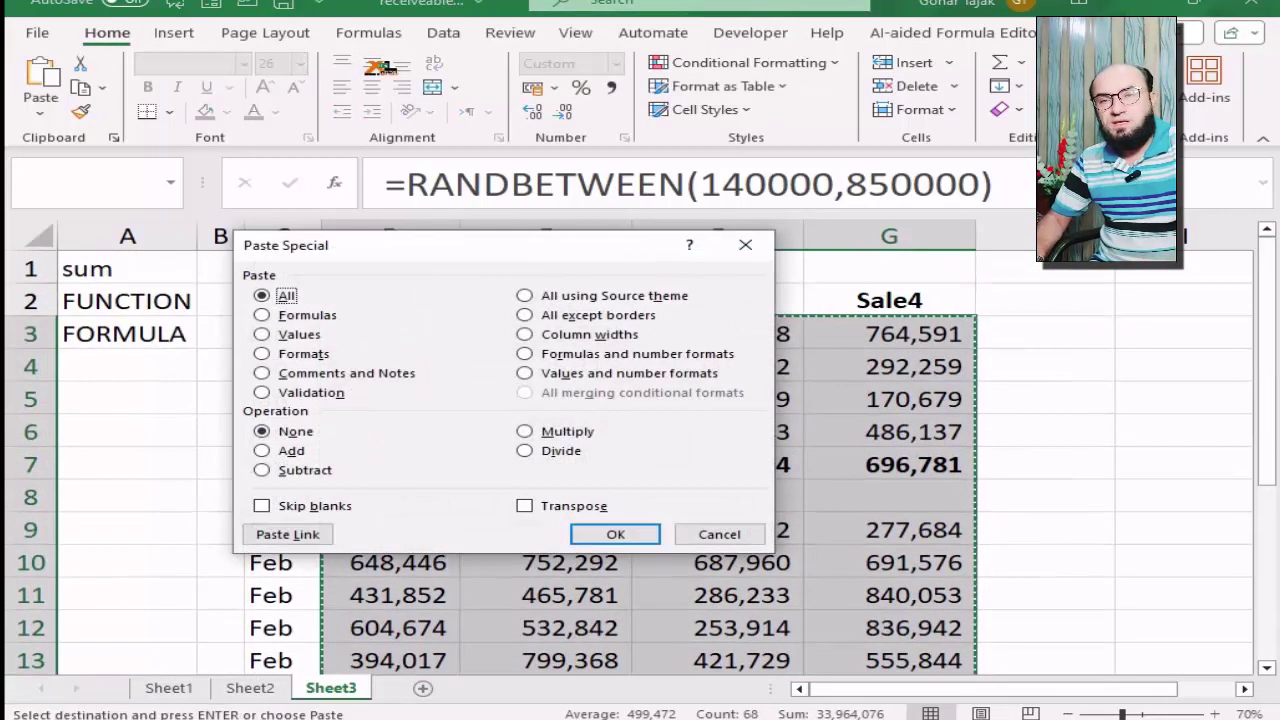
left_click(298, 334)
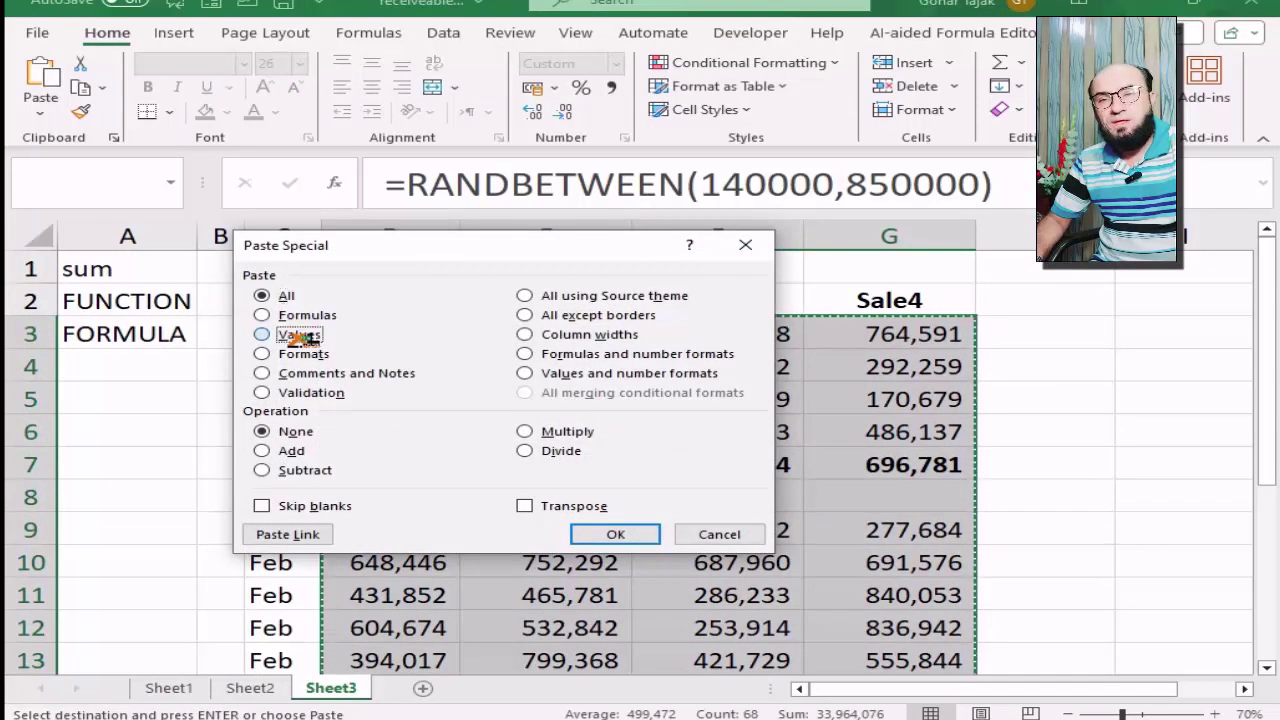
left_click_drag(398, 250, 300, 138)
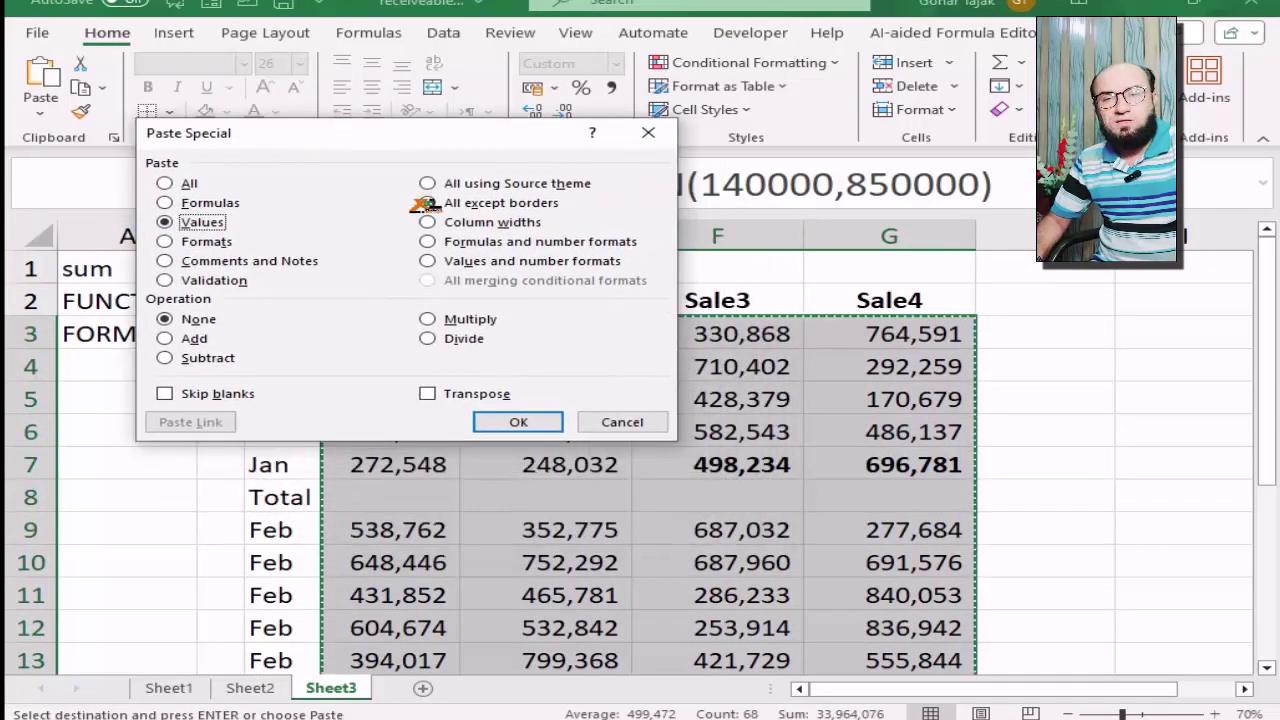
left_click(499, 427)
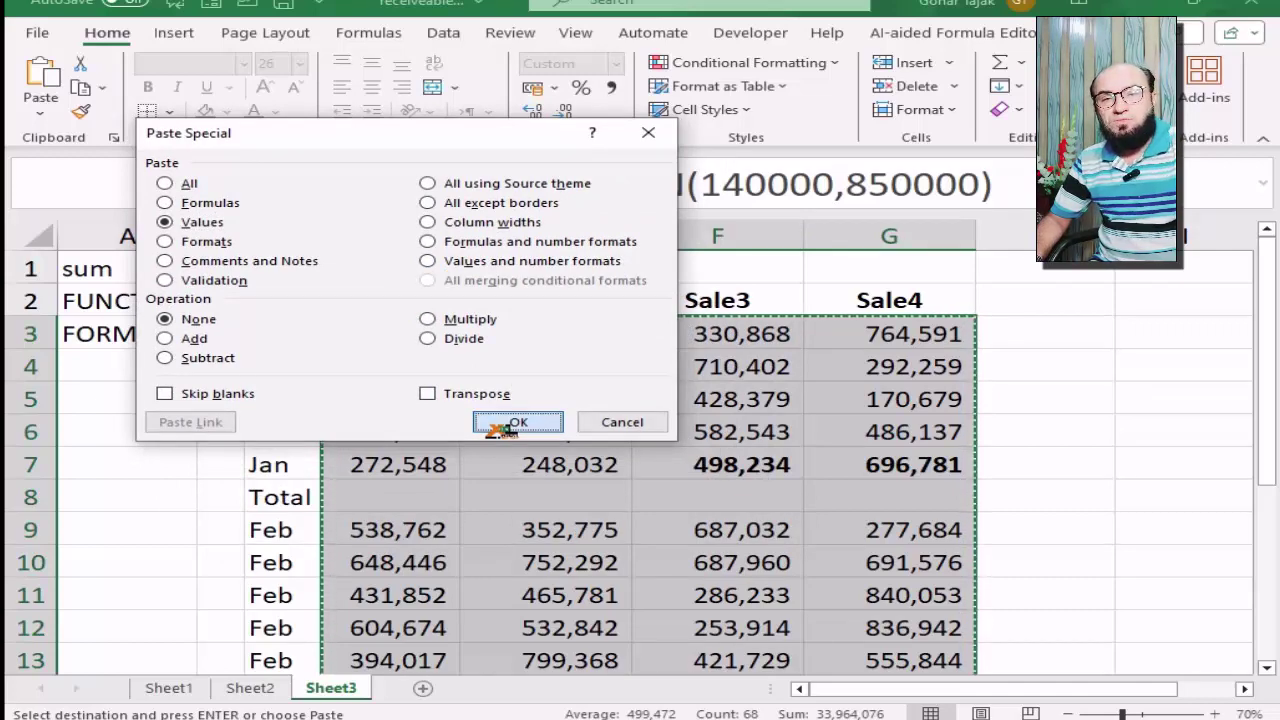
left_click(505, 425)
- Check that D4 through D6 now hold plain numbers, e.g. 272224
left_click(420, 370)
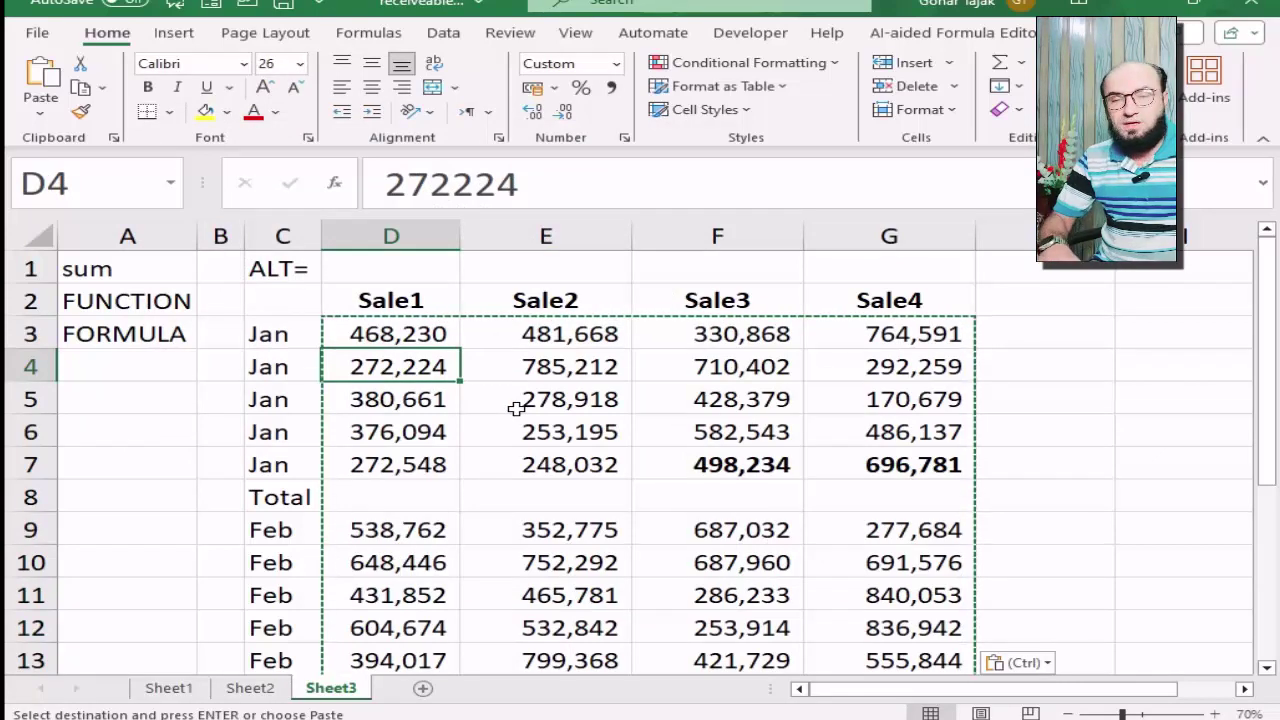
key("Escape")
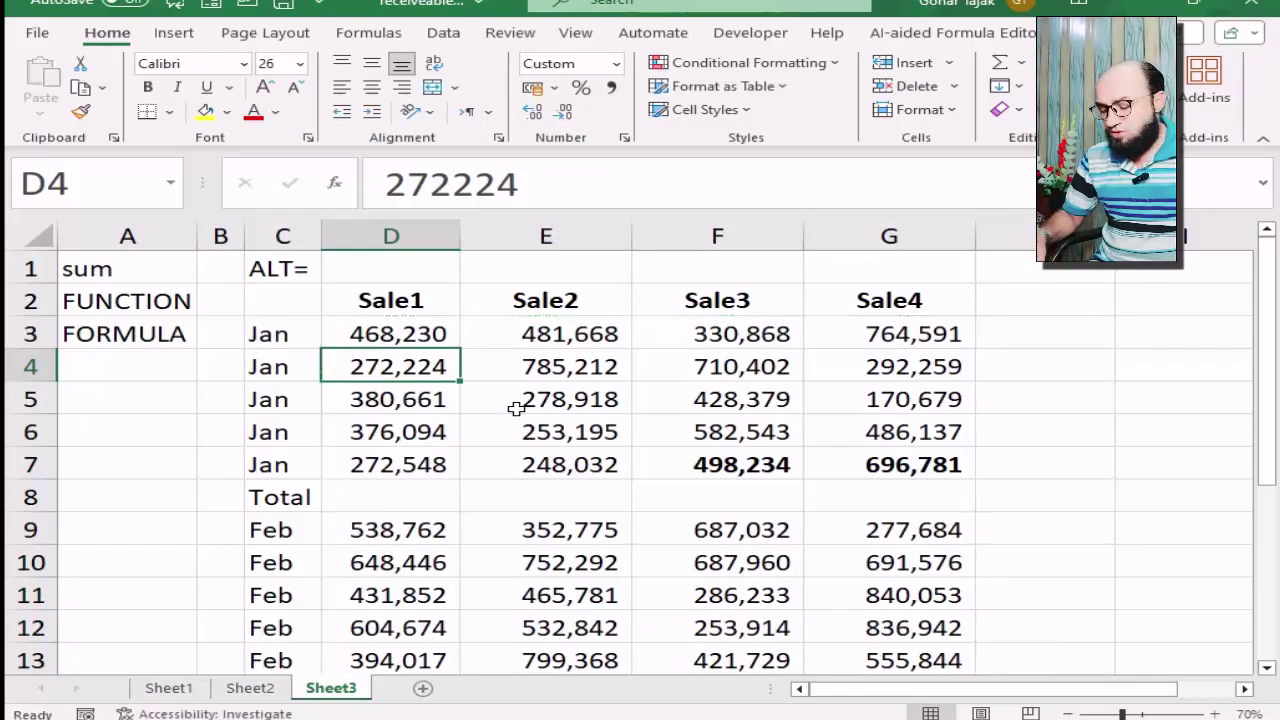
key("F2")
key("Return")
key("F2")
key("Return")
key("F2")
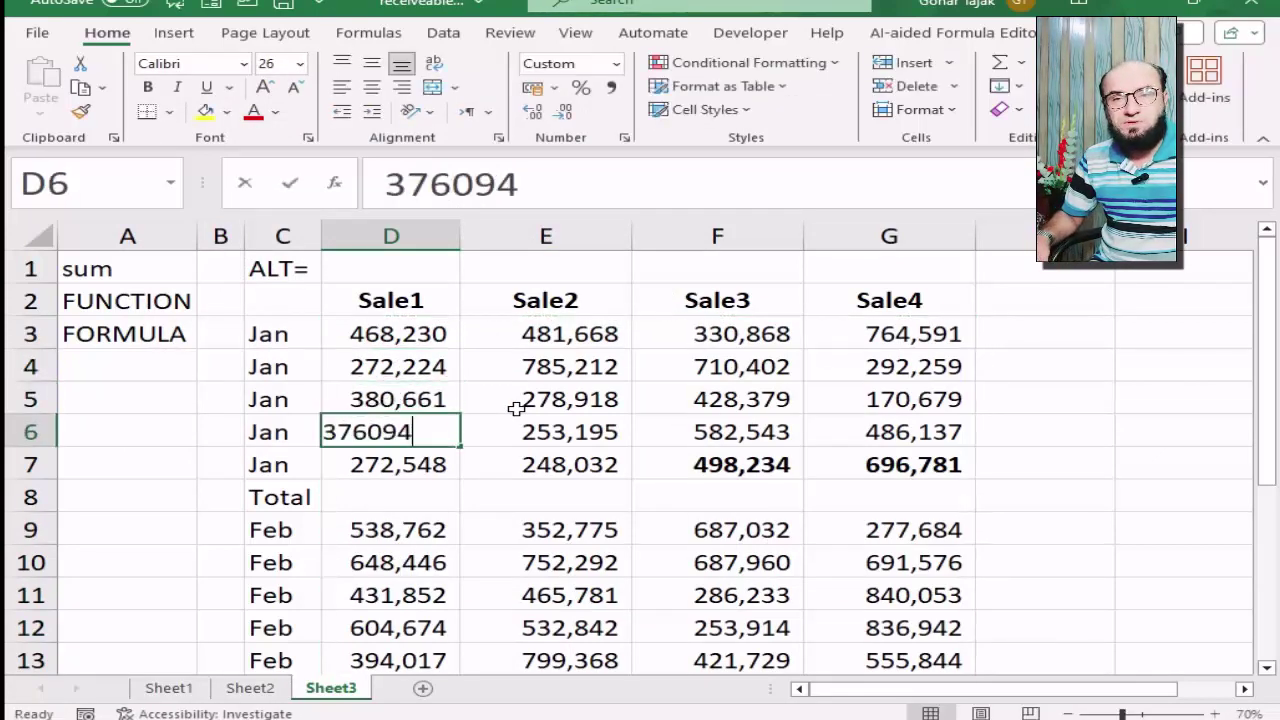
key("Return")
key("Return")
key("Left")
- Enter a SUM of D3:D7 in the Jan Total cell D8
key("Right")
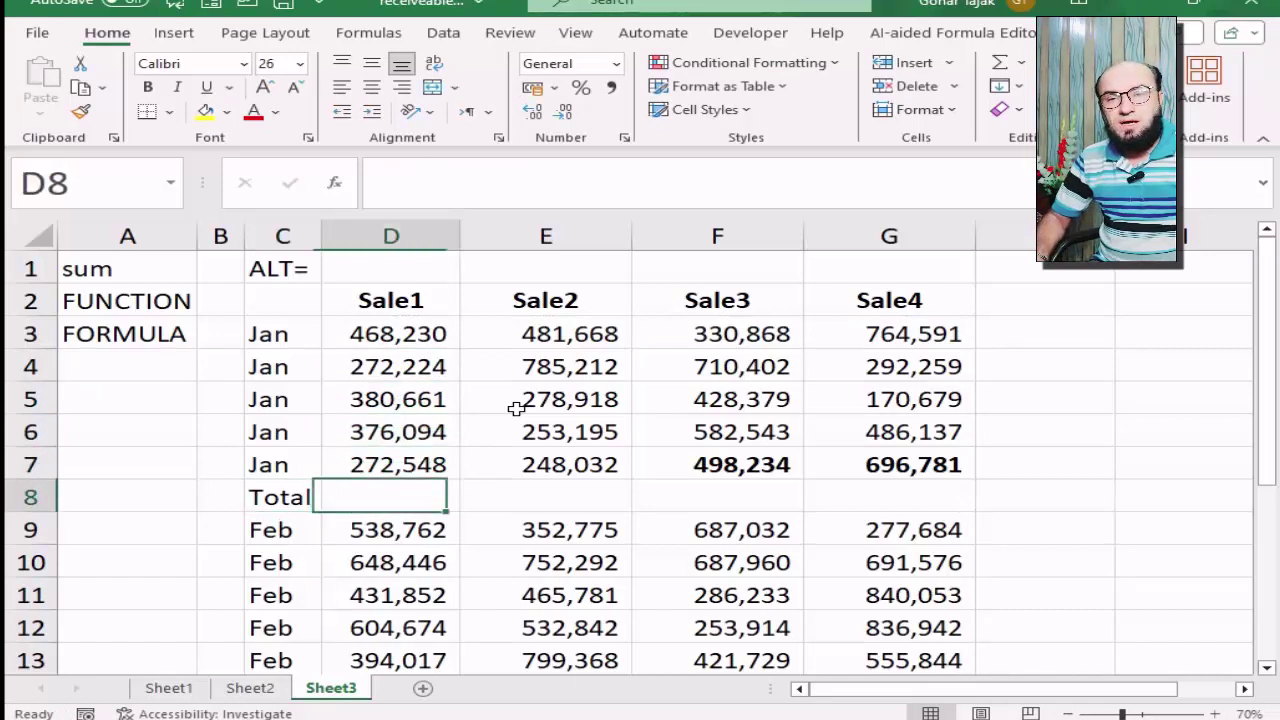
key("shift+Right")
key("shift+Right")
key("shift+Right")
key("shift+Right")
key("shift+Left")
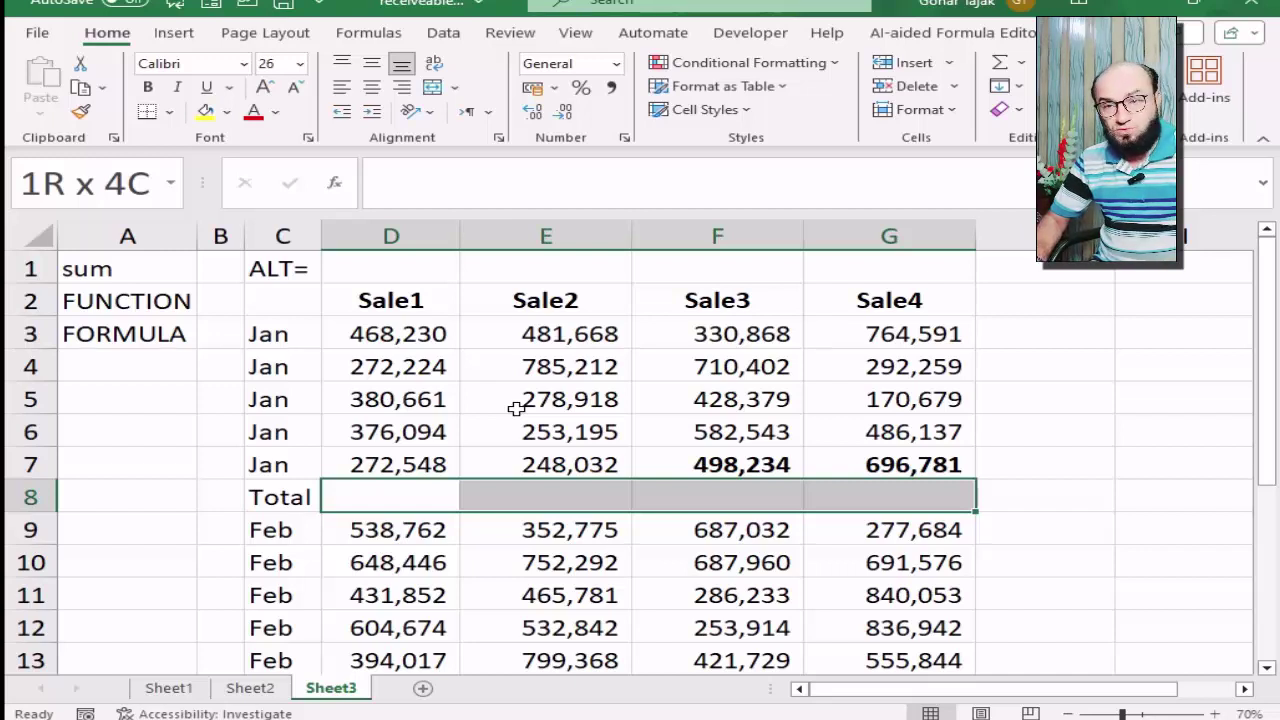
key("Down")
key("Up")
type("=s")
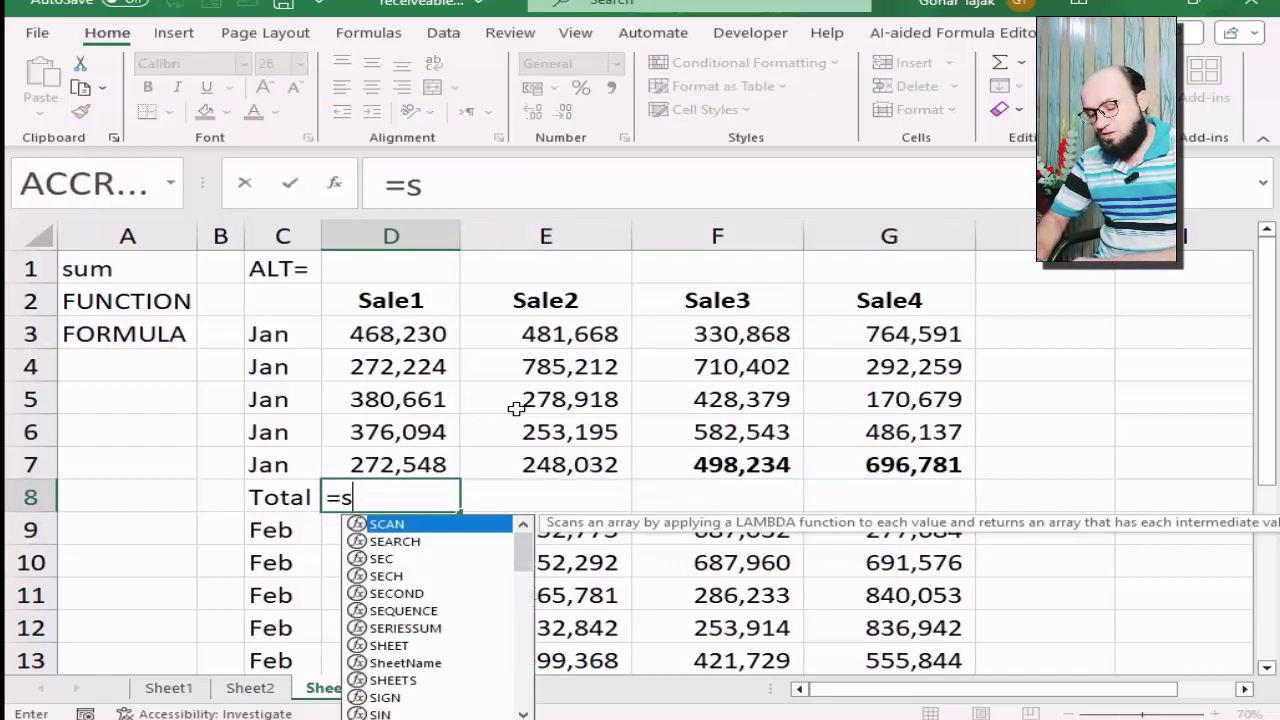
type("um(")
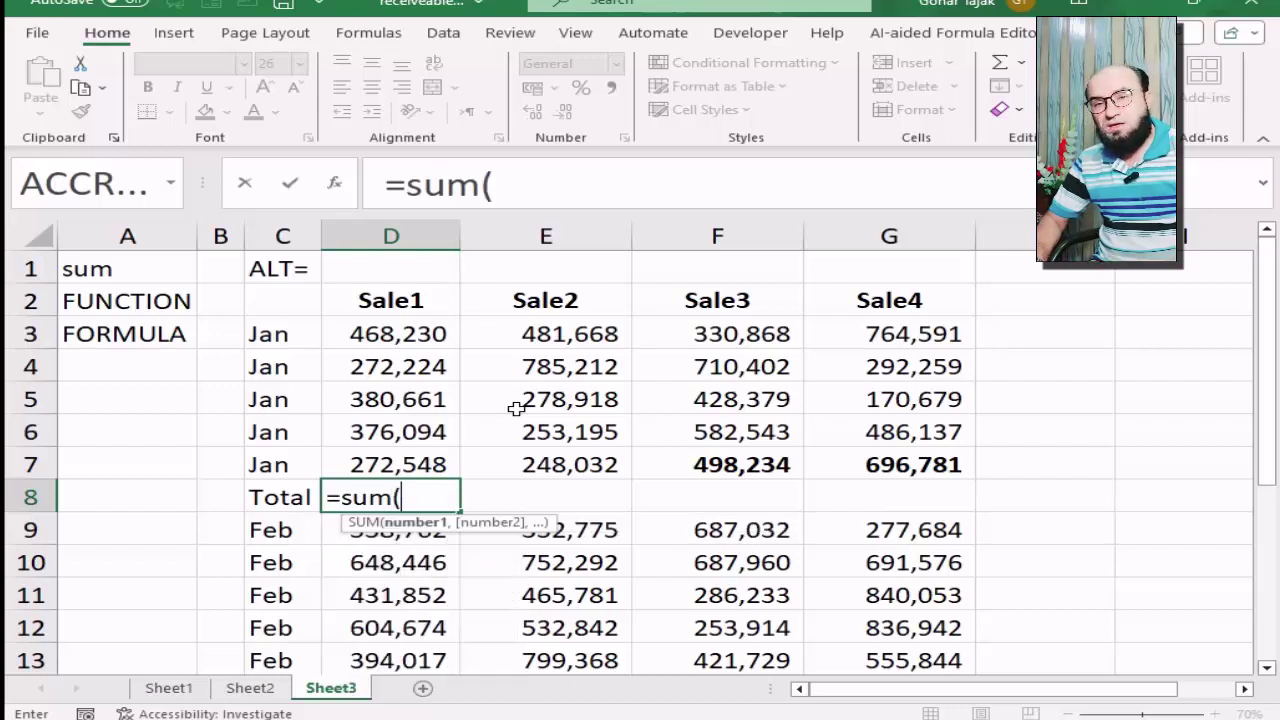
key("Up")
key("shift+Up")
key("shift+Up")
key("shift+Up")
key("shift+Up")
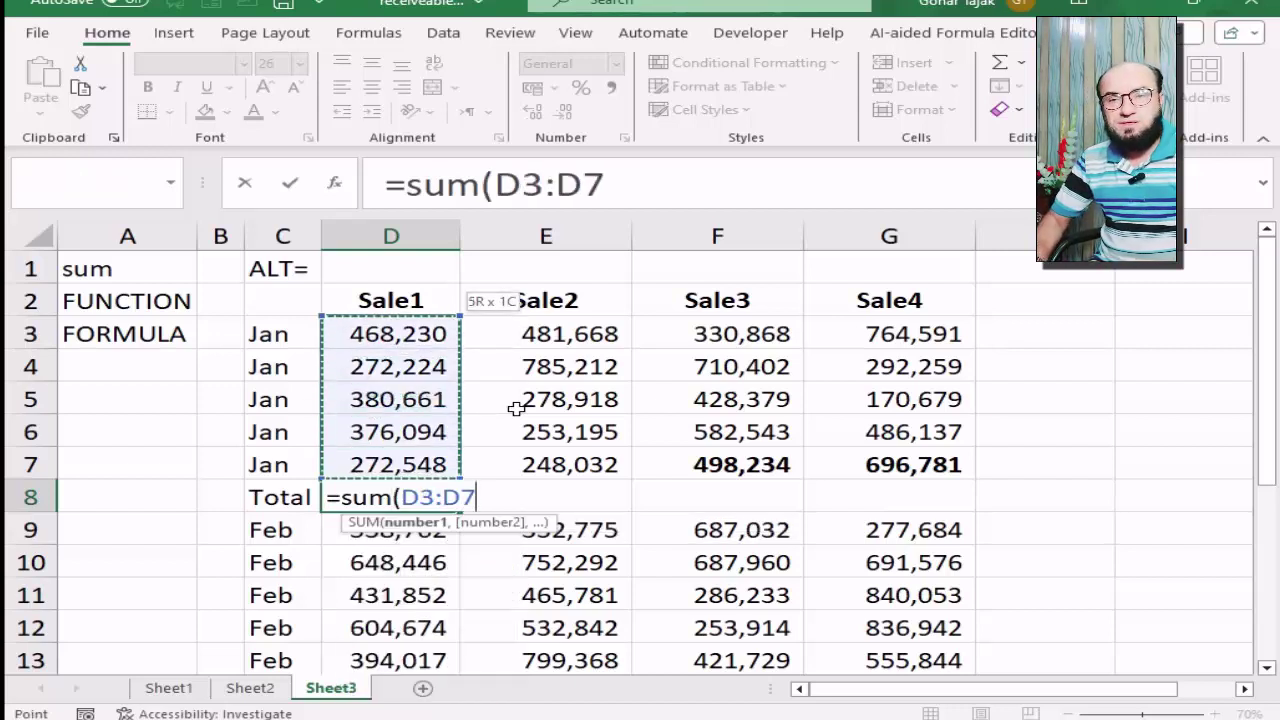
key("Return")
key("Up")
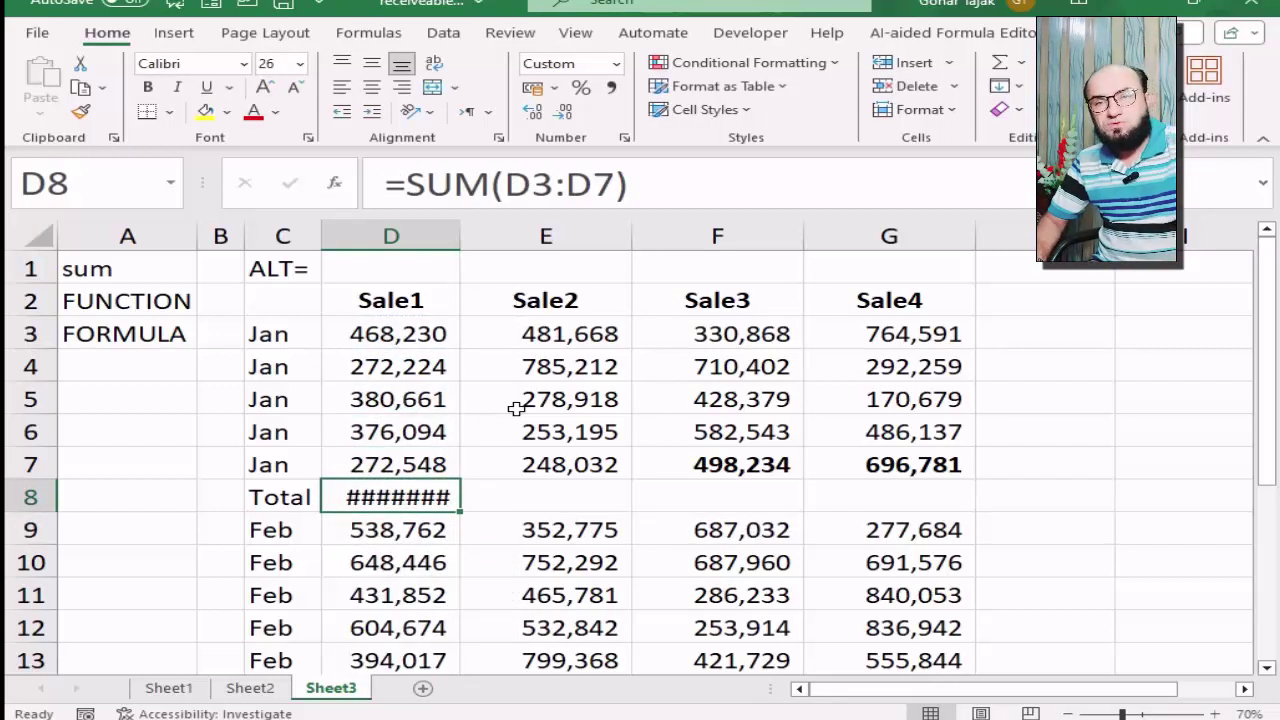
- Widen columns D through G to an equal width
left_click_drag(411, 242, 894, 234)
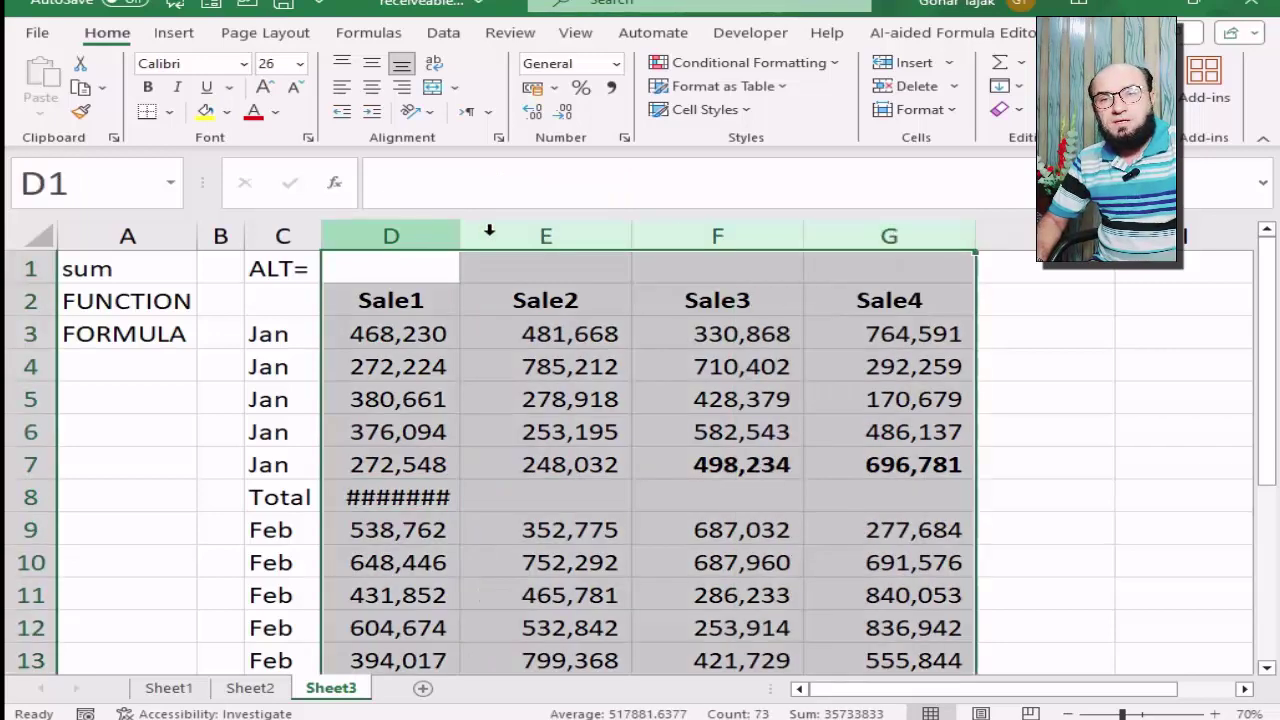
left_click_drag(460, 232, 472, 231)
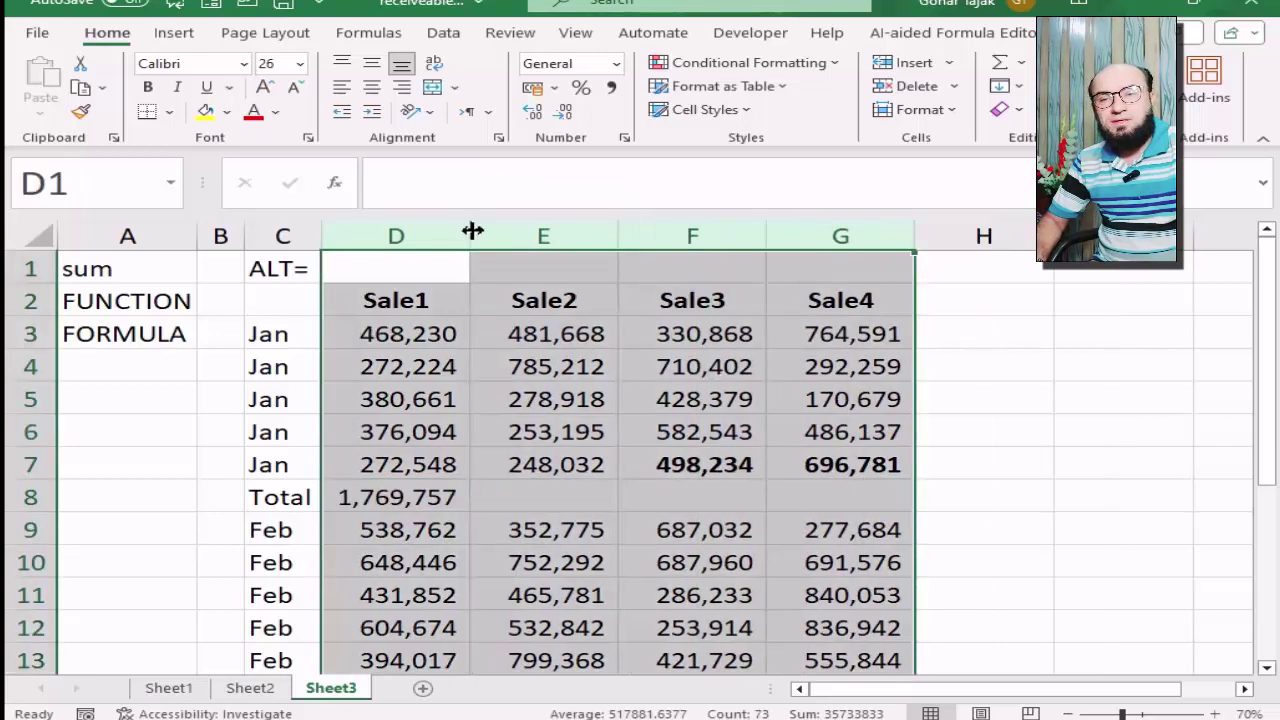
left_click(418, 502)
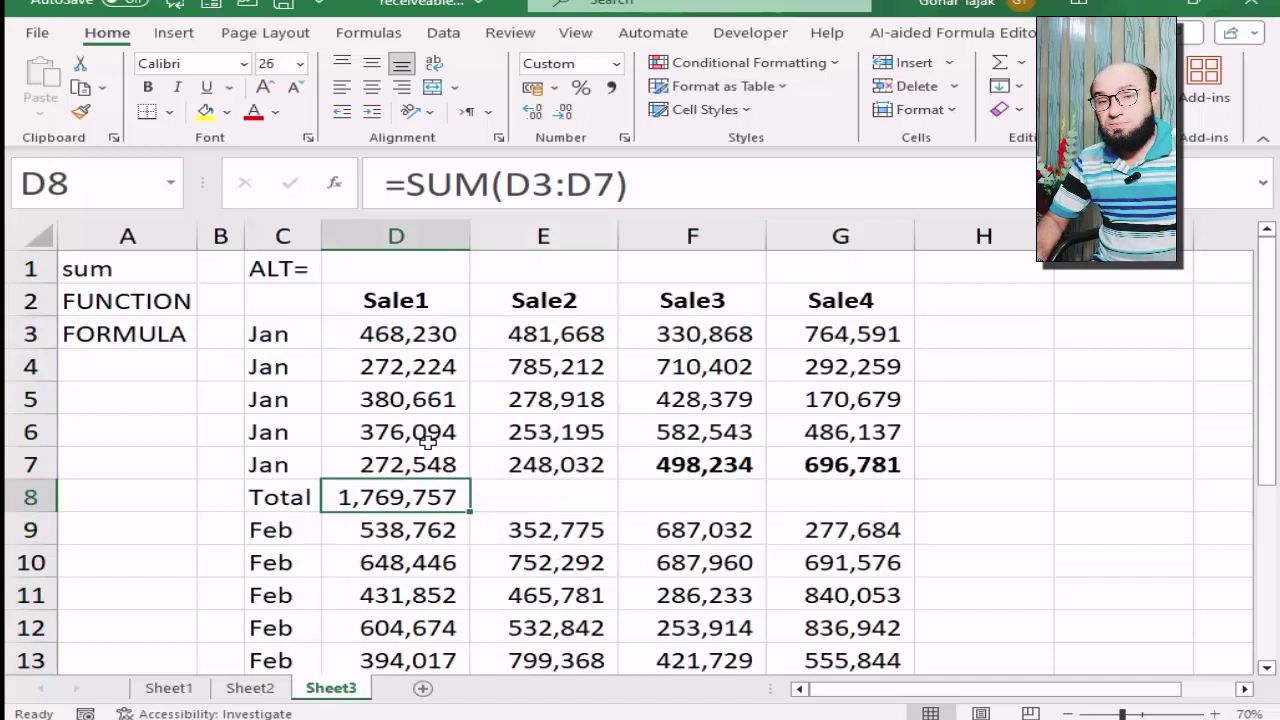
key("Up")
key("Up")
key("Up")
key("Up")
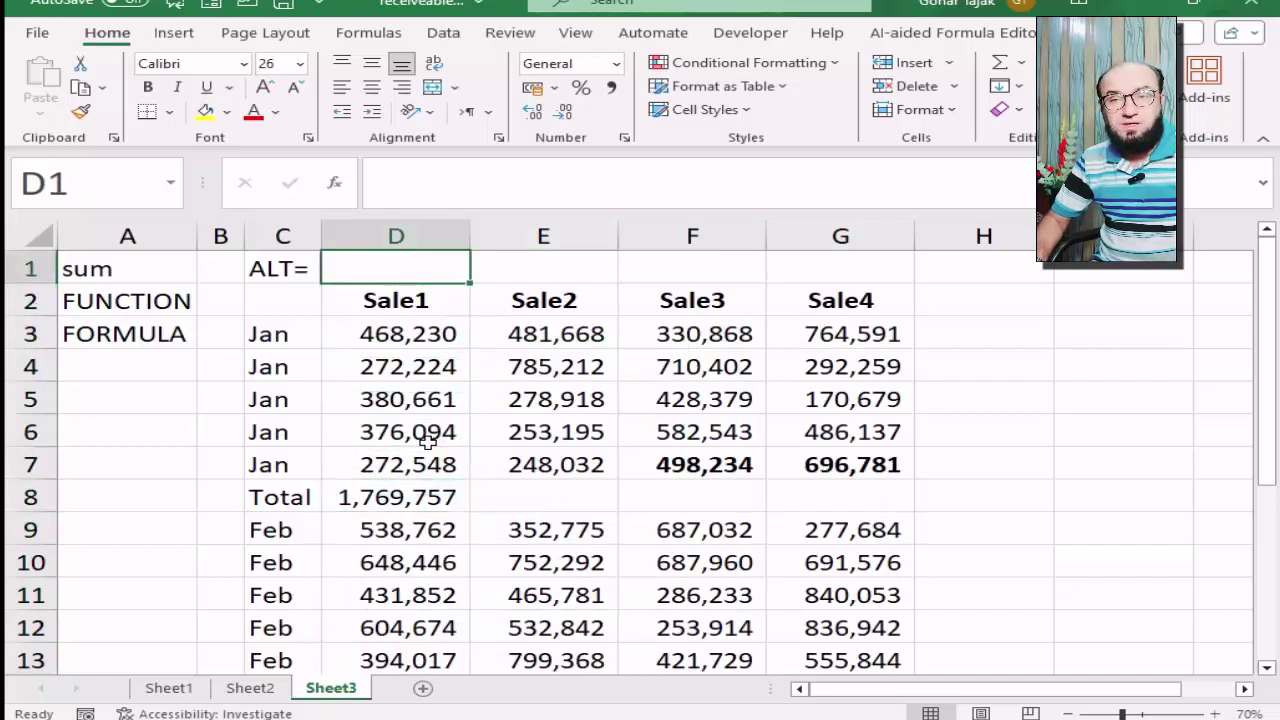
key("Down")
key("Down")
key("Down")
key("Down")
- Clear D8, re-enter its total as a SUM of D3:D7 and make it bold
key("Delete")
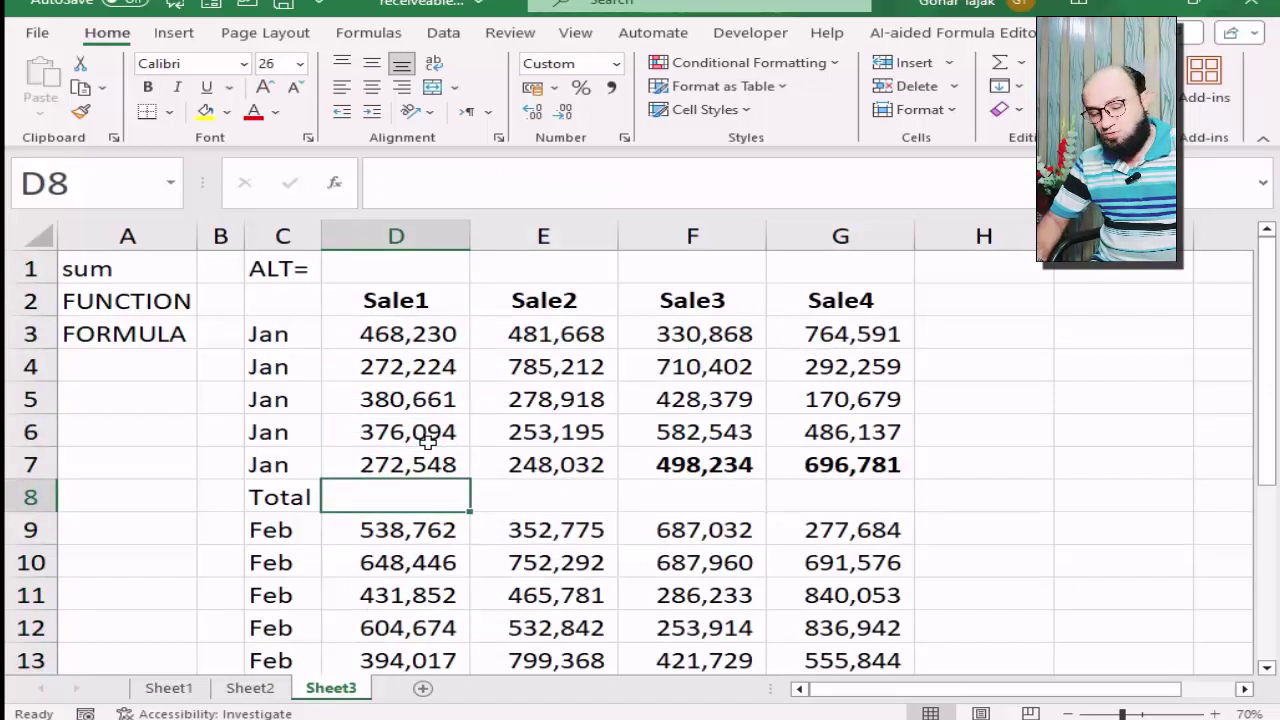
type("=")
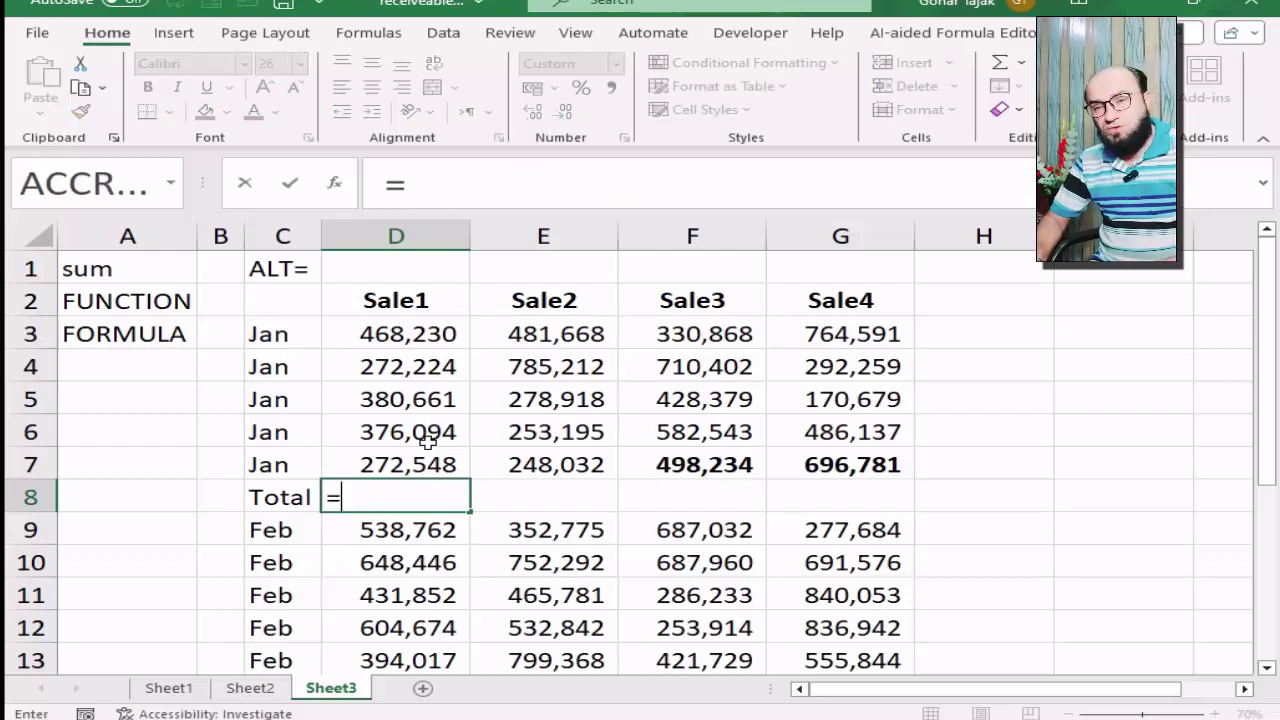
key("BackSpace")
type("+")
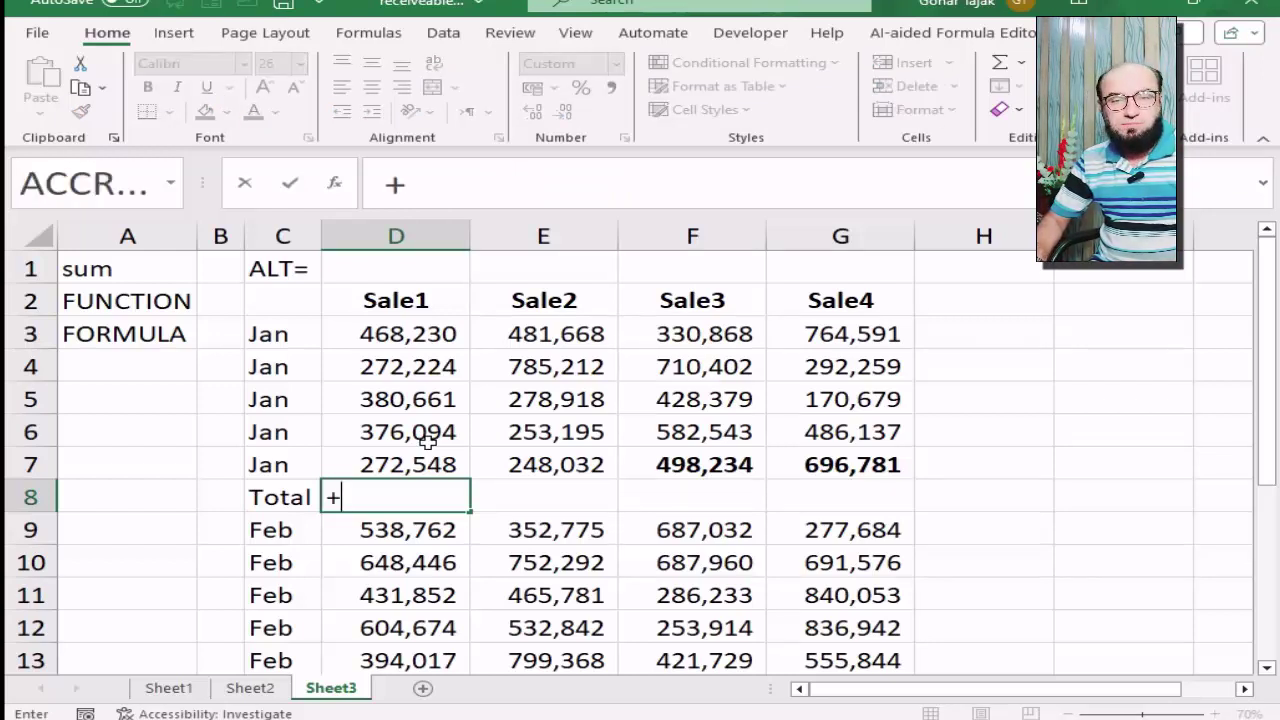
type("s")
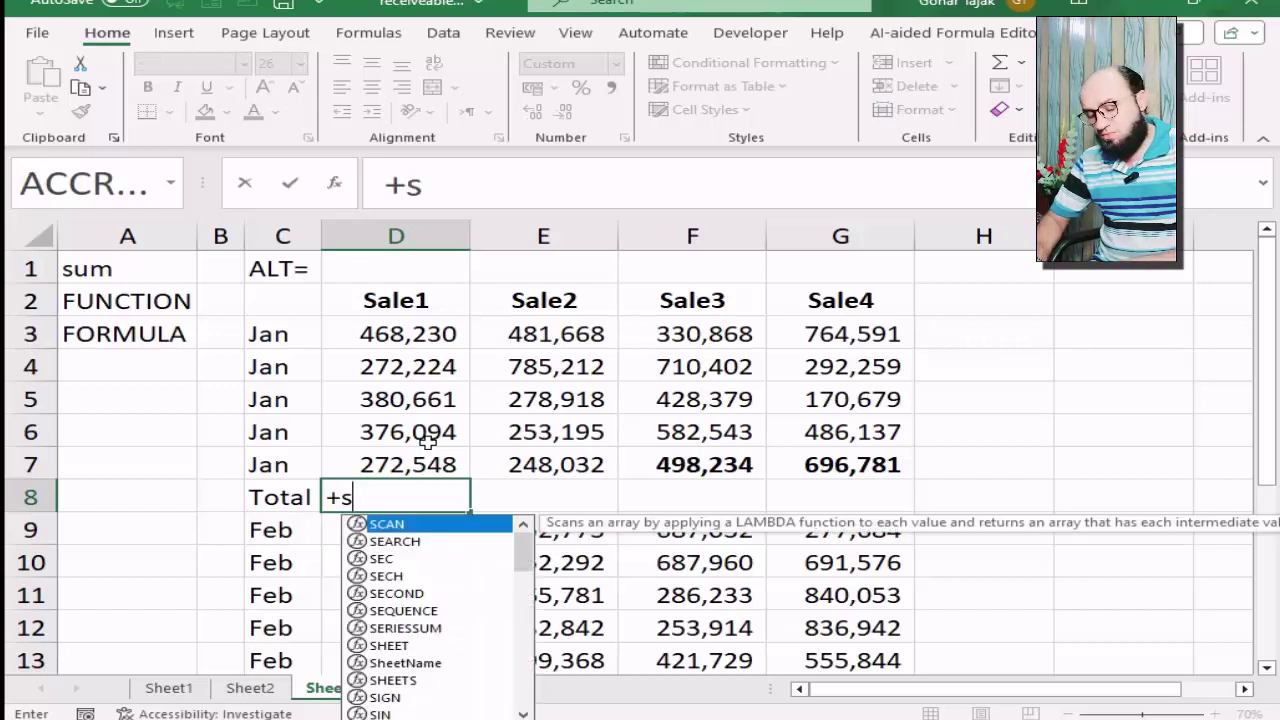
type("um(")
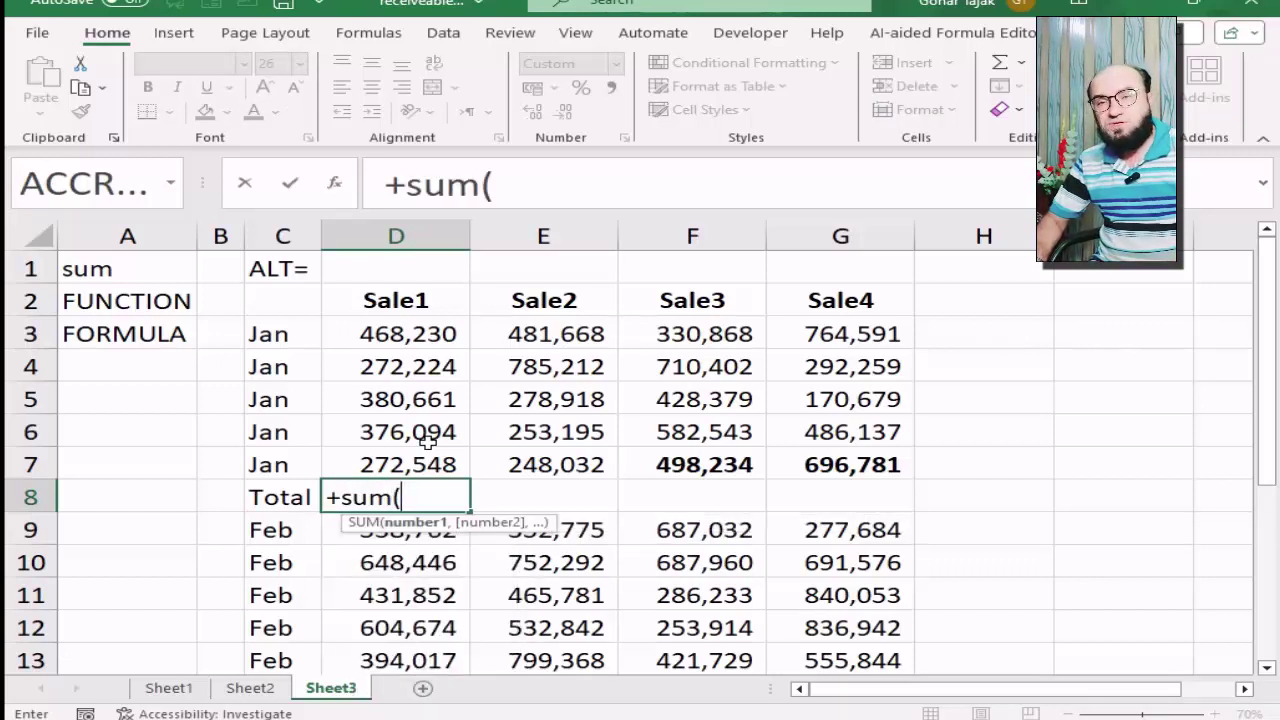
key("Up")
key("shift+Up")
key("shift+Up")
key("shift+Up")
key("shift+Up")
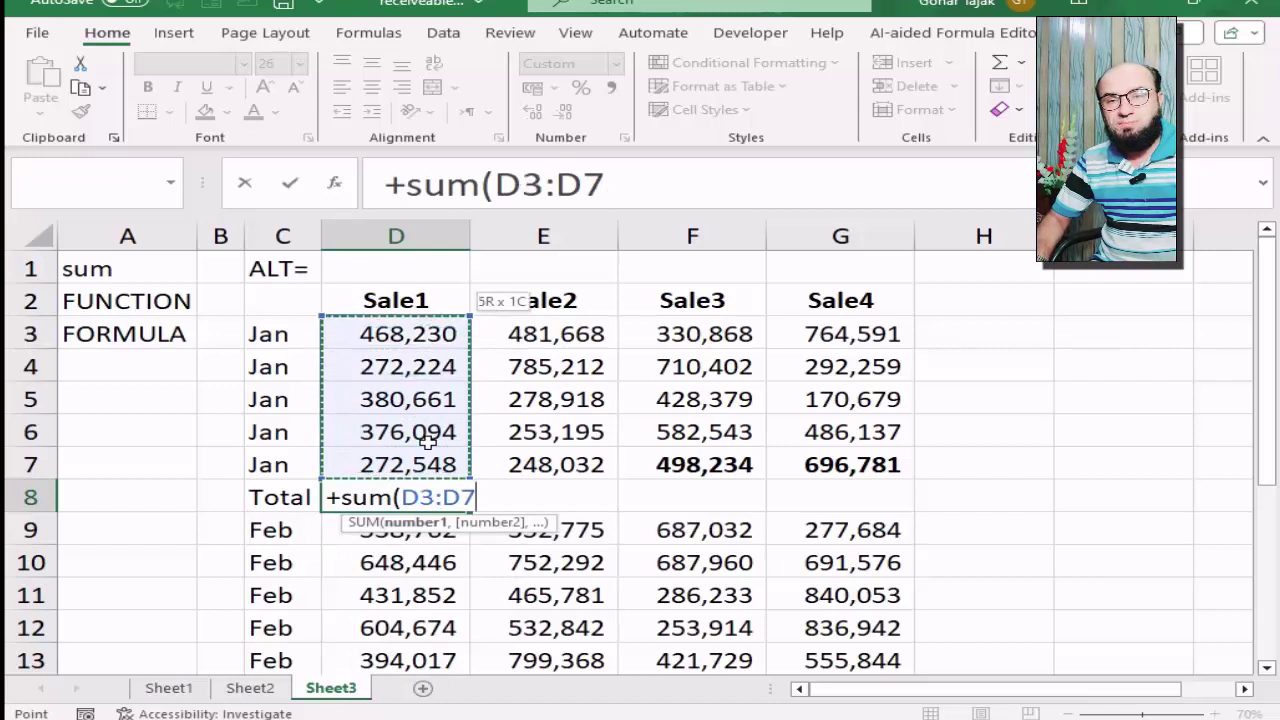
key("Return")
key("Up")
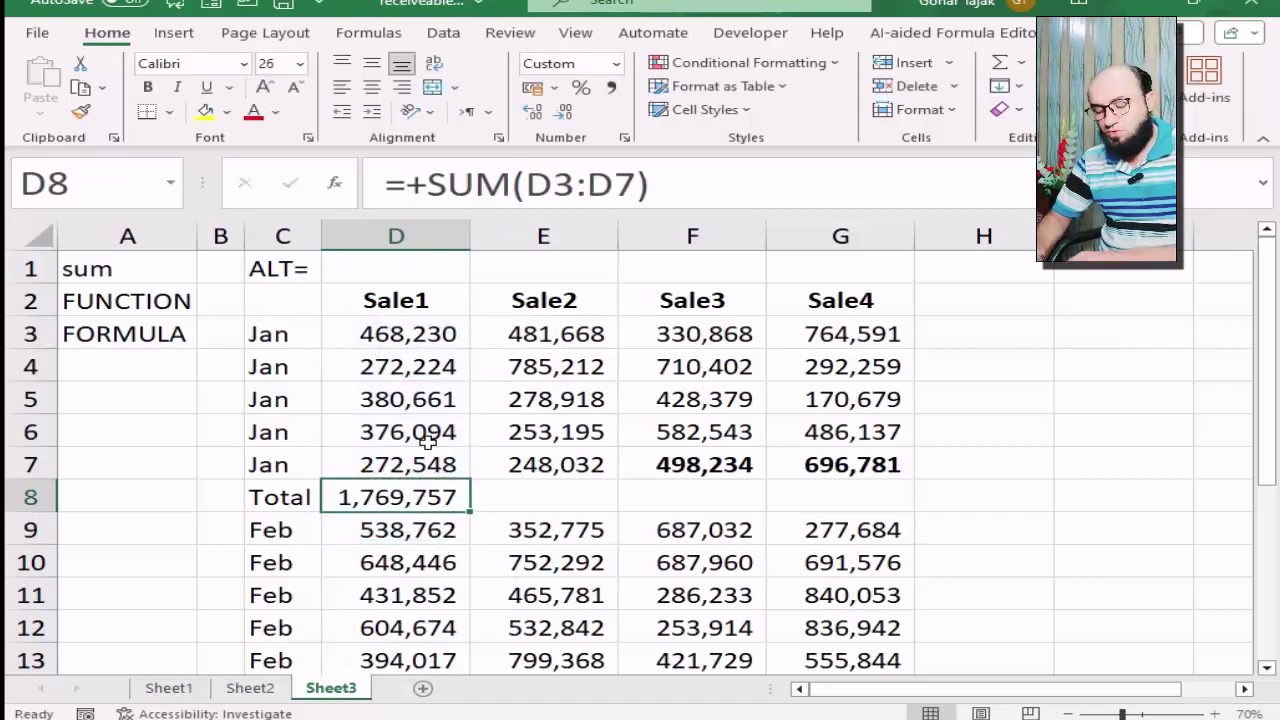
key("ctrl+b")
- Enter =SUM(D3:D7) again in D8, showing 1,769,757, and copy it
type("=su")
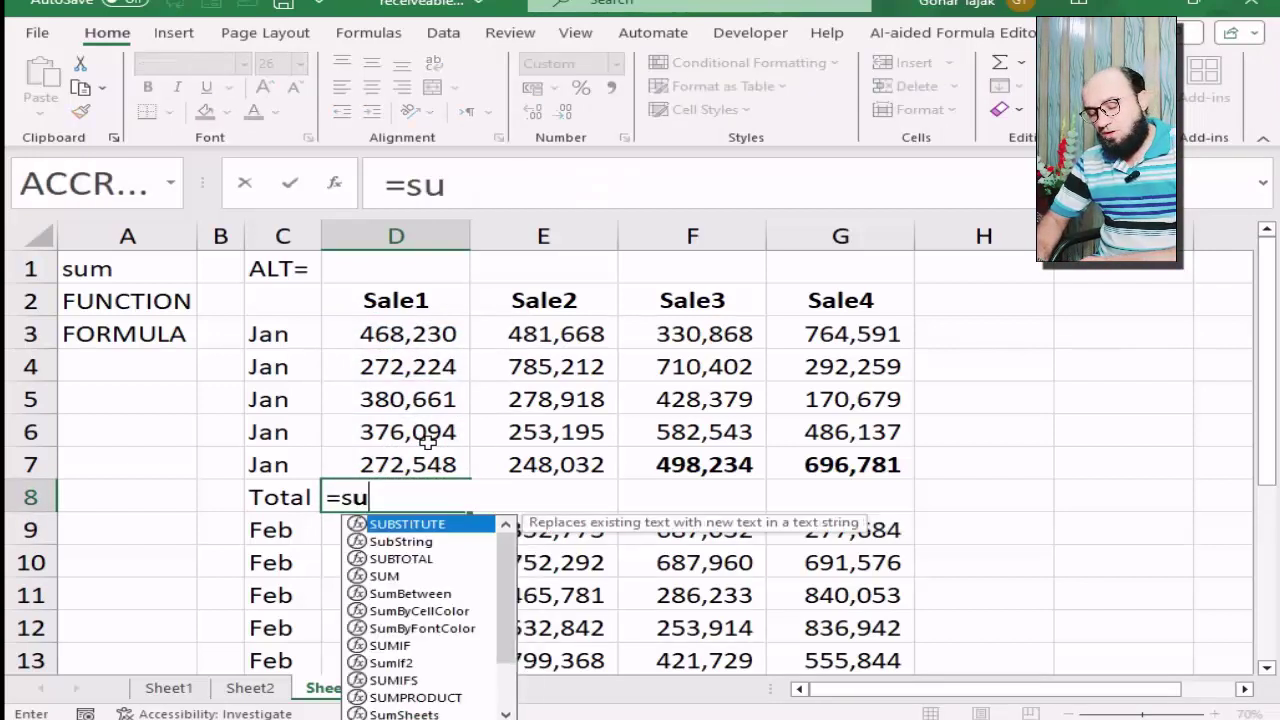
type("m(")
key("Up")
key("shift+Up")
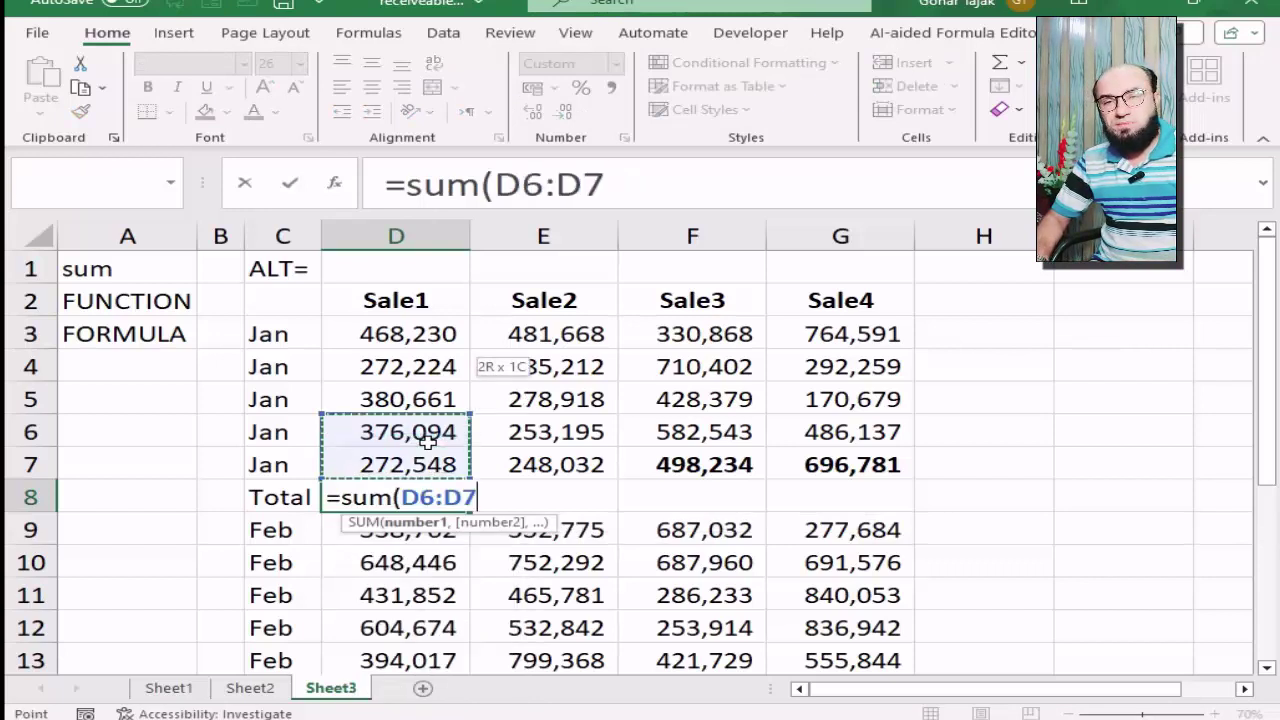
key("shift+Up")
key("shift+Up")
key("shift+Up")
key("Return")
key("Up")
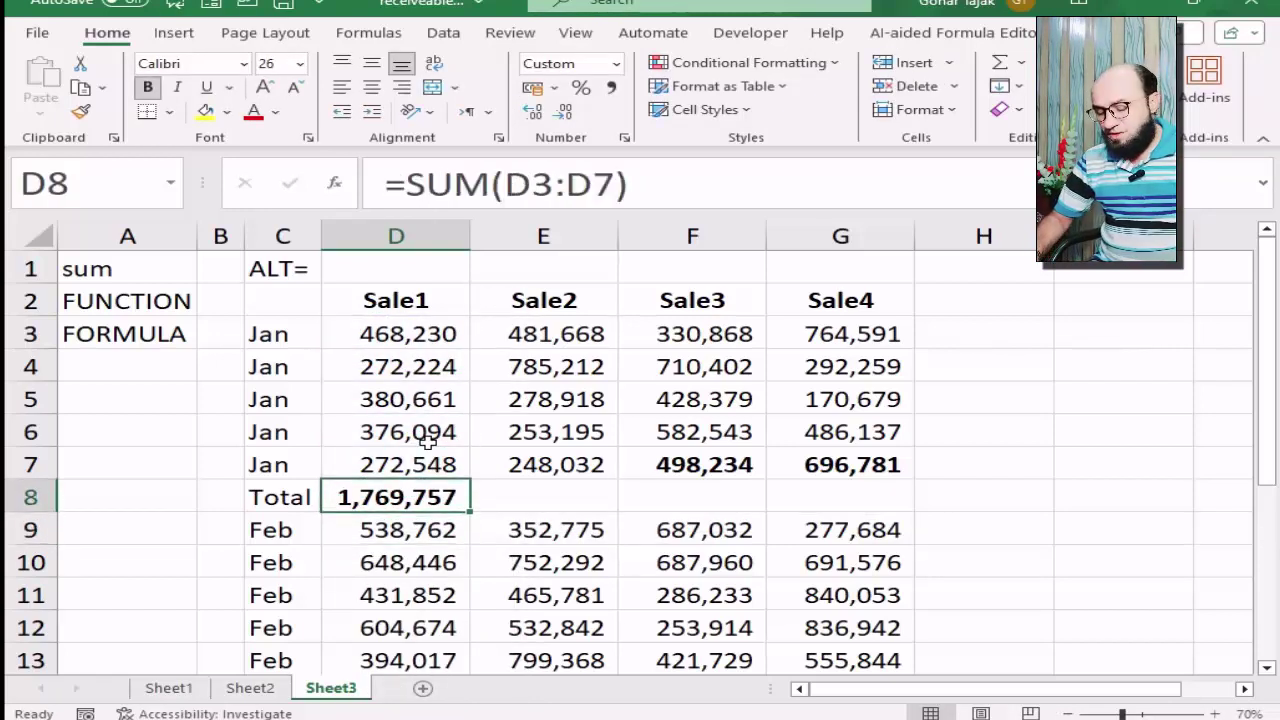
key("ctrl+c")
key("Right")
key("shift+Right")
key("shift+Right")
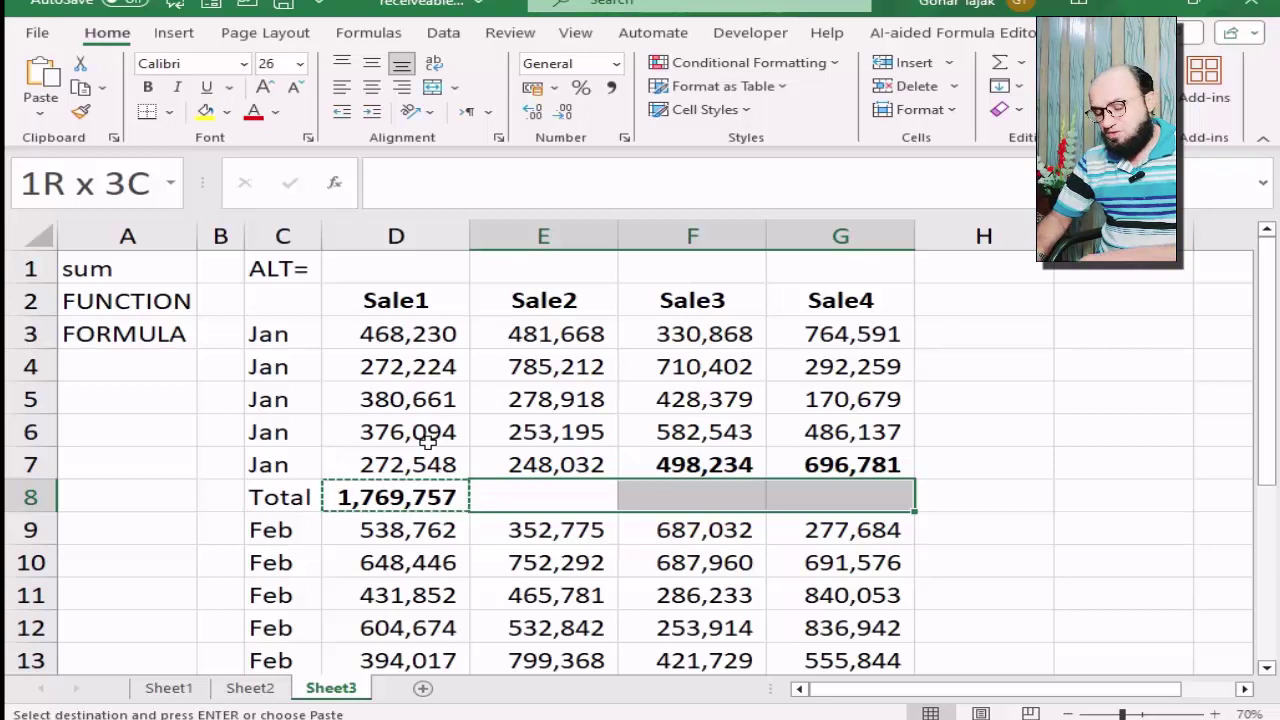
- Paste the SUM into E8:G8, giving totals 2,047,025, 2,550,426 and 2,410,447
key("ctrl+v")
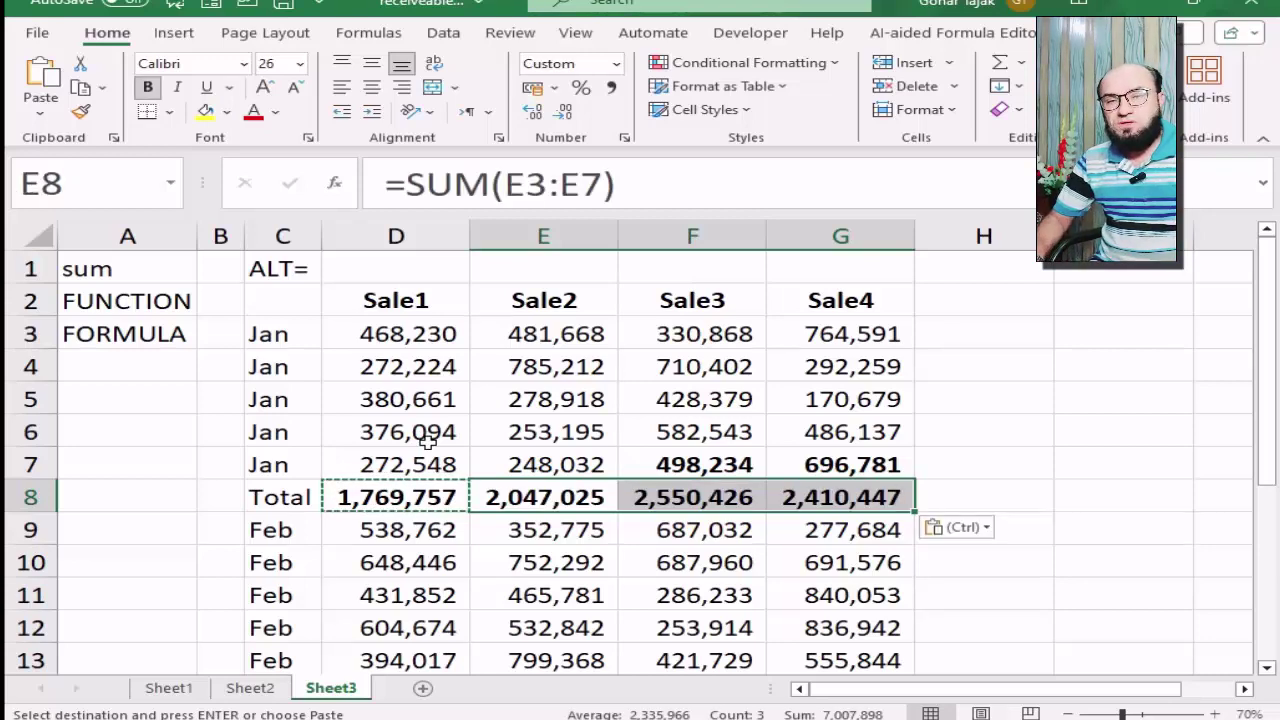
key("Left")
key("Right")
key("F2")
key("Return")
key("Up")
key("Up")
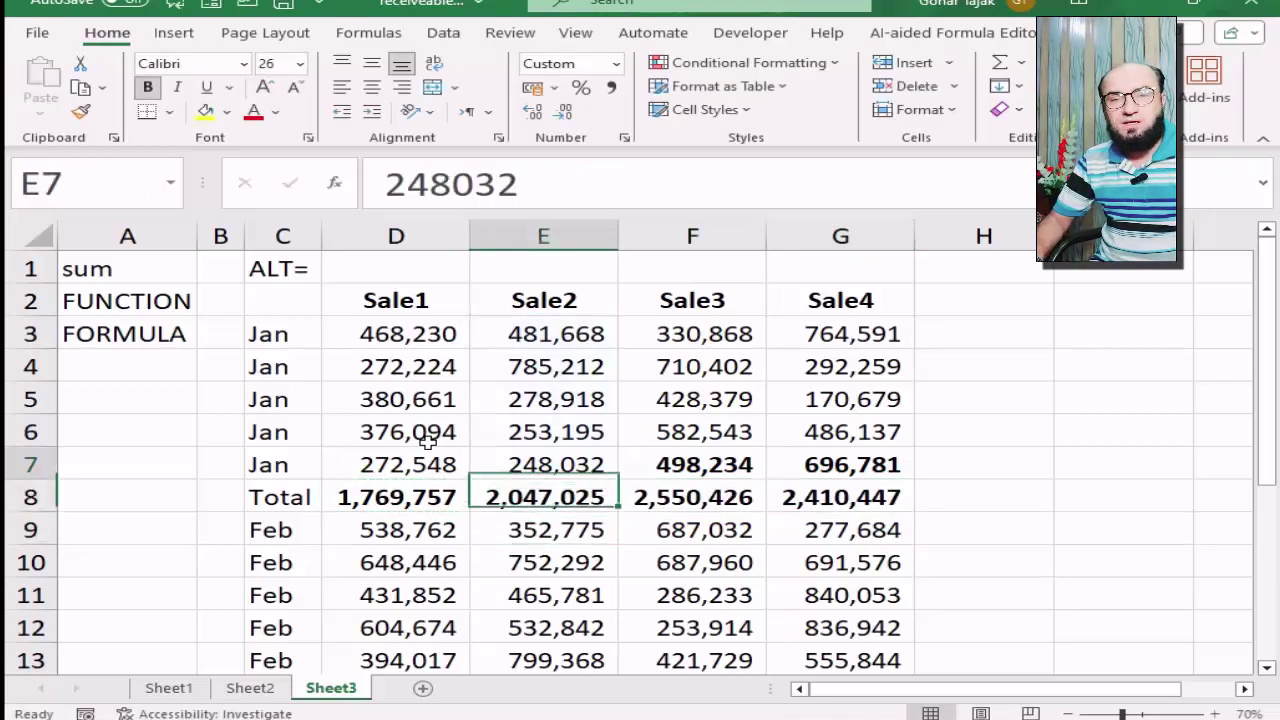
key("Down")
key("Right")
key("Down")
key("Up")
key("F2")
key("Return")
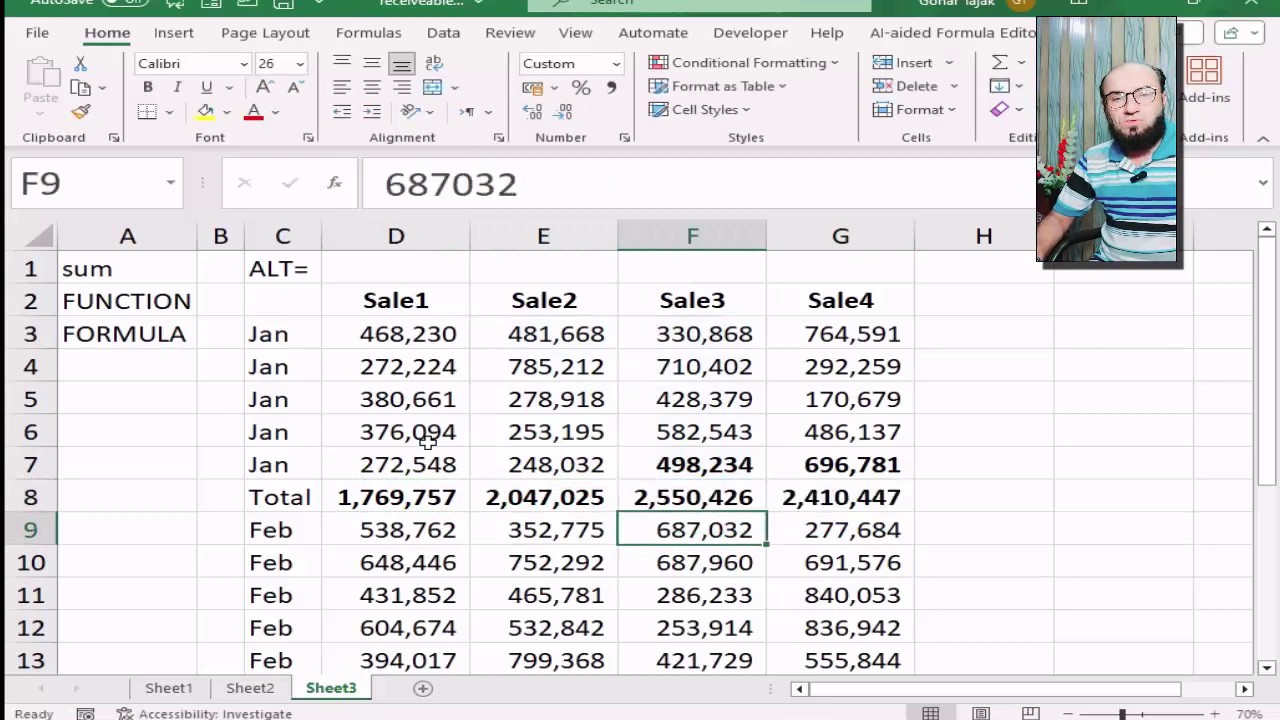
key("Up")
key("Right")
key("F2")
key("Return")
- Remove bold from the row 7 figures D7:G7
key("Up")
key("Up")
key("shift+Left")
key("shift+Left")
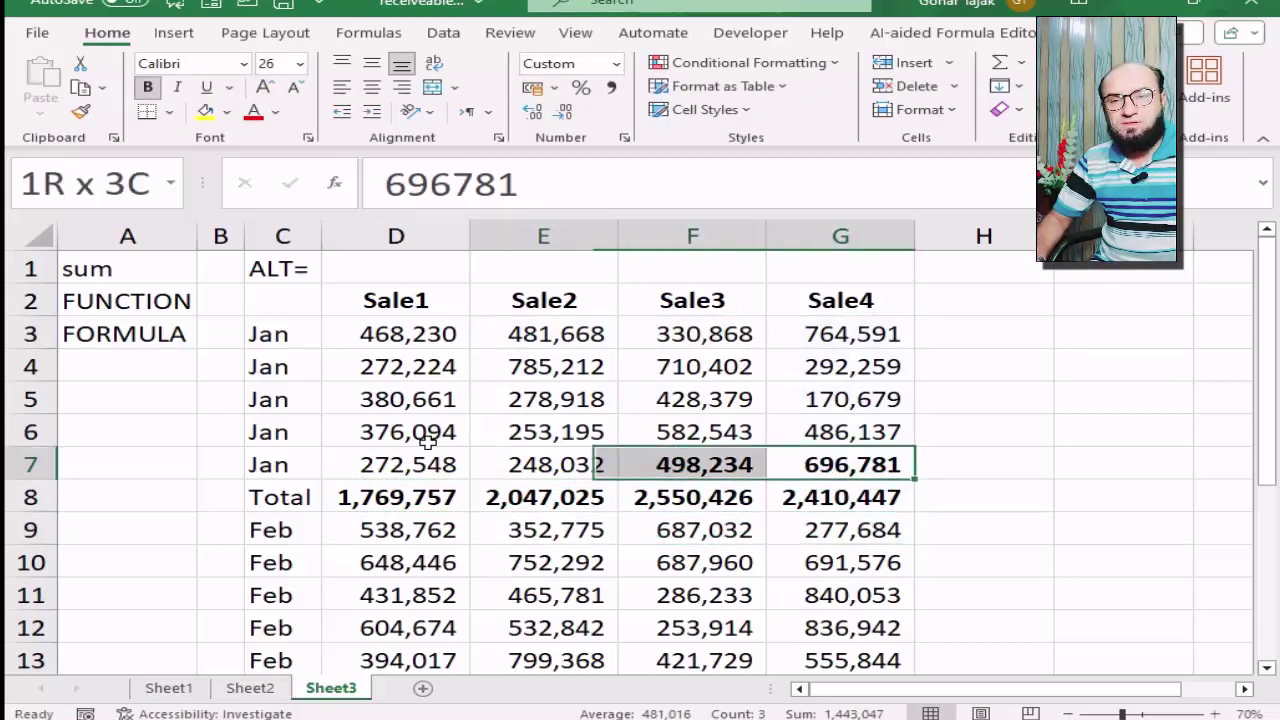
key("shift+Left")
key("ctrl+b")
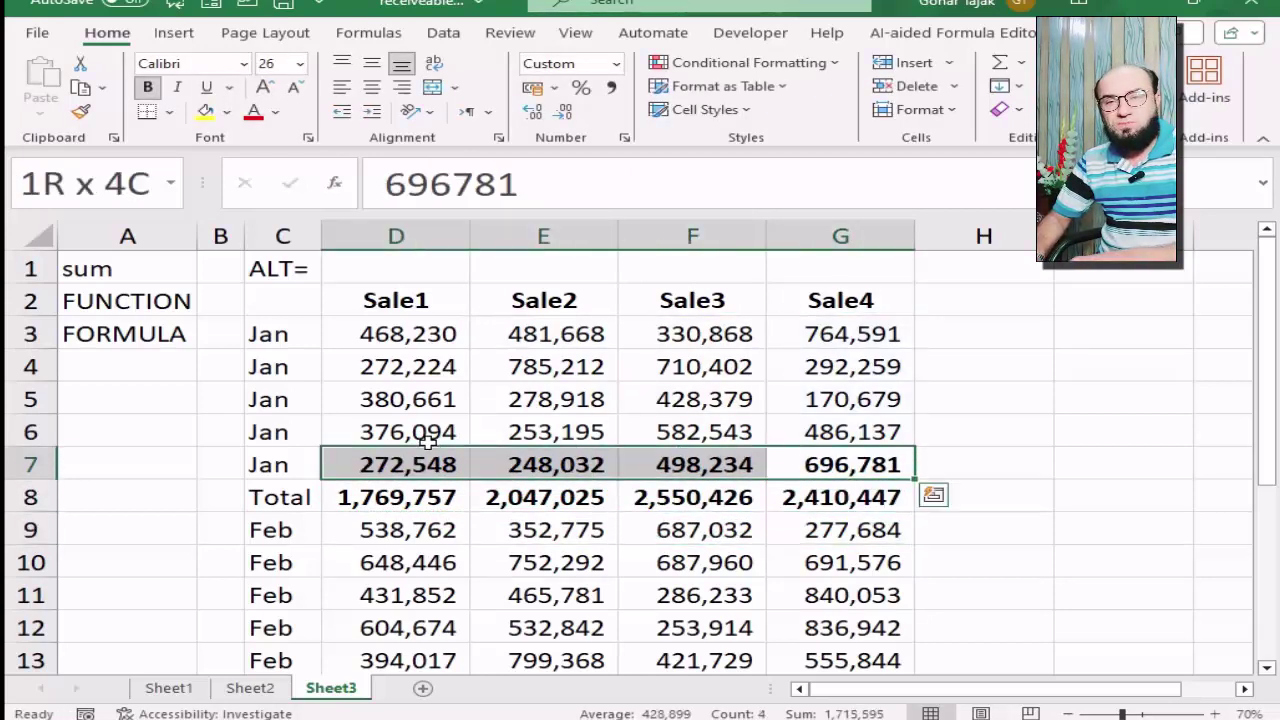
- Fill the Jan Total row C8:G8 with yellow
key("Down")
key("Down")
key("Up")
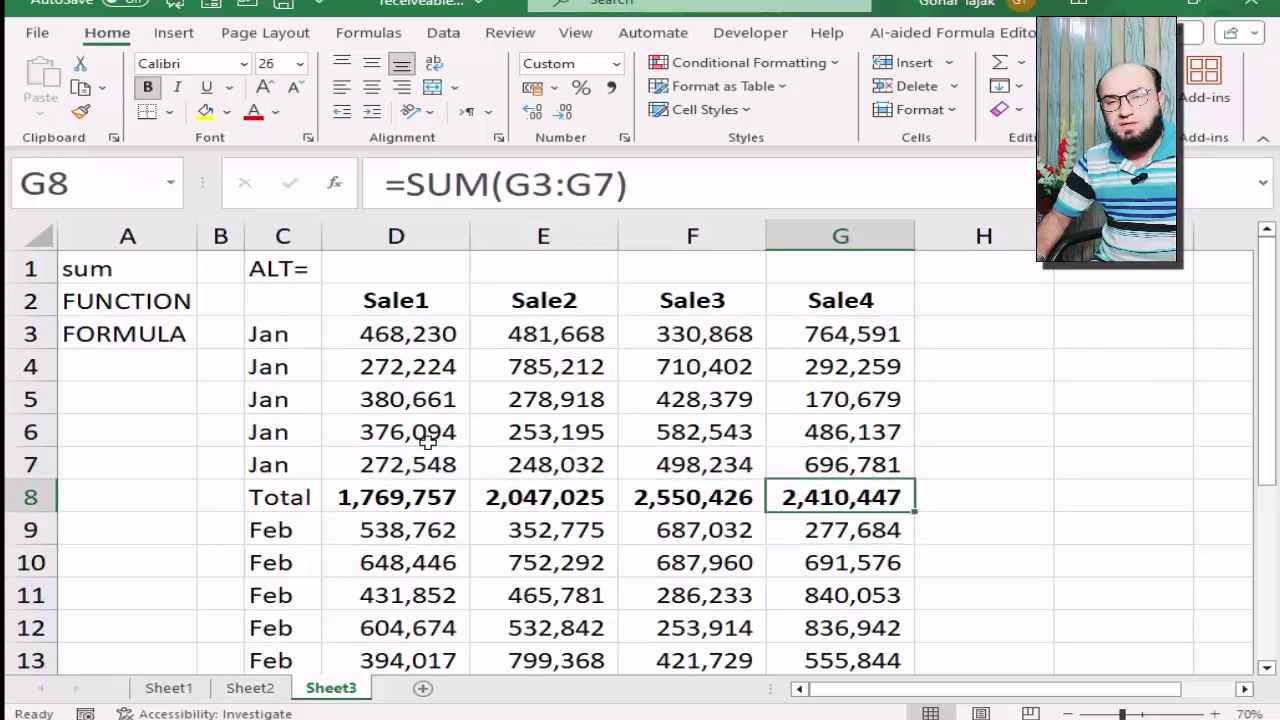
key("shift+Left")
key("shift+Left")
key("shift+Left")
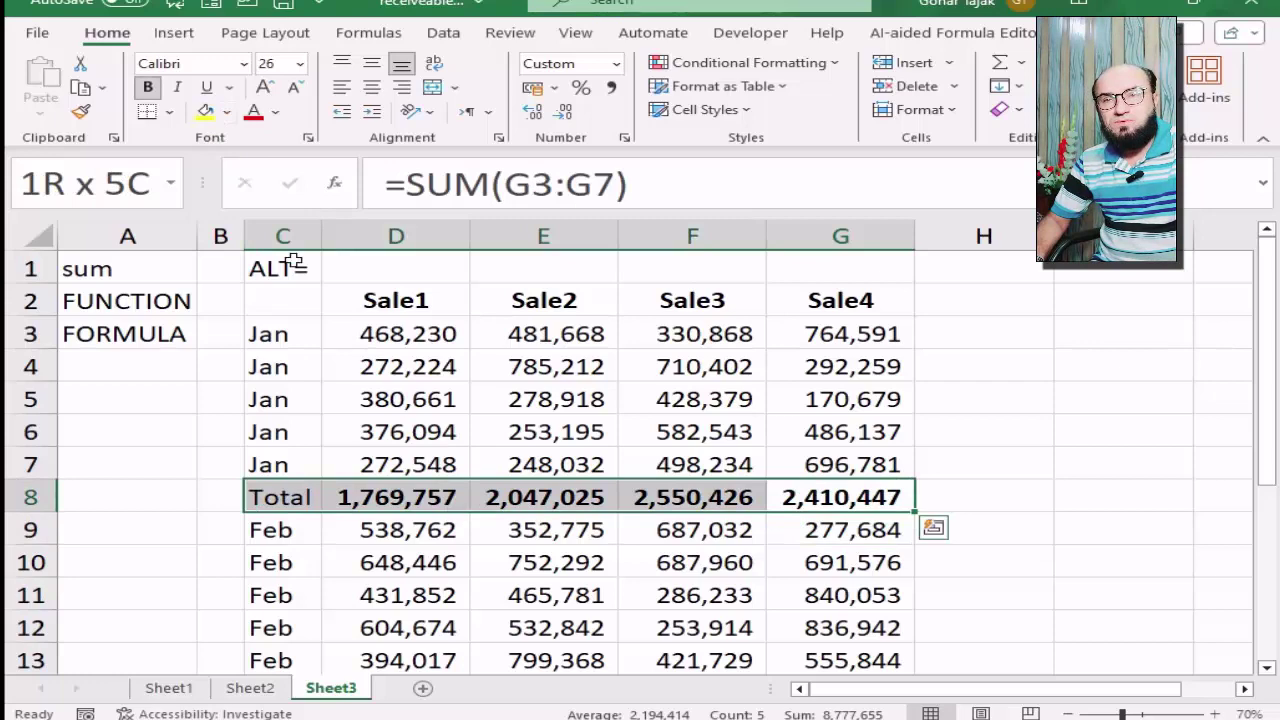
left_click(205, 112)
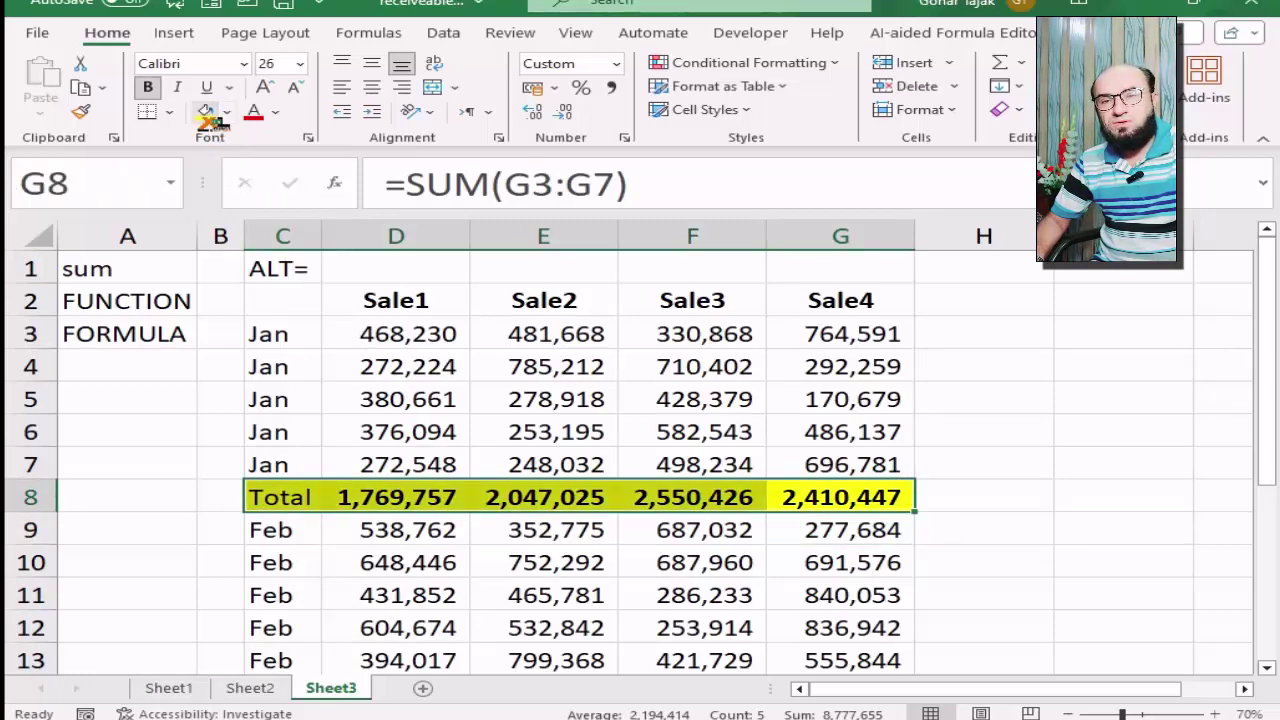
left_click(391, 499)
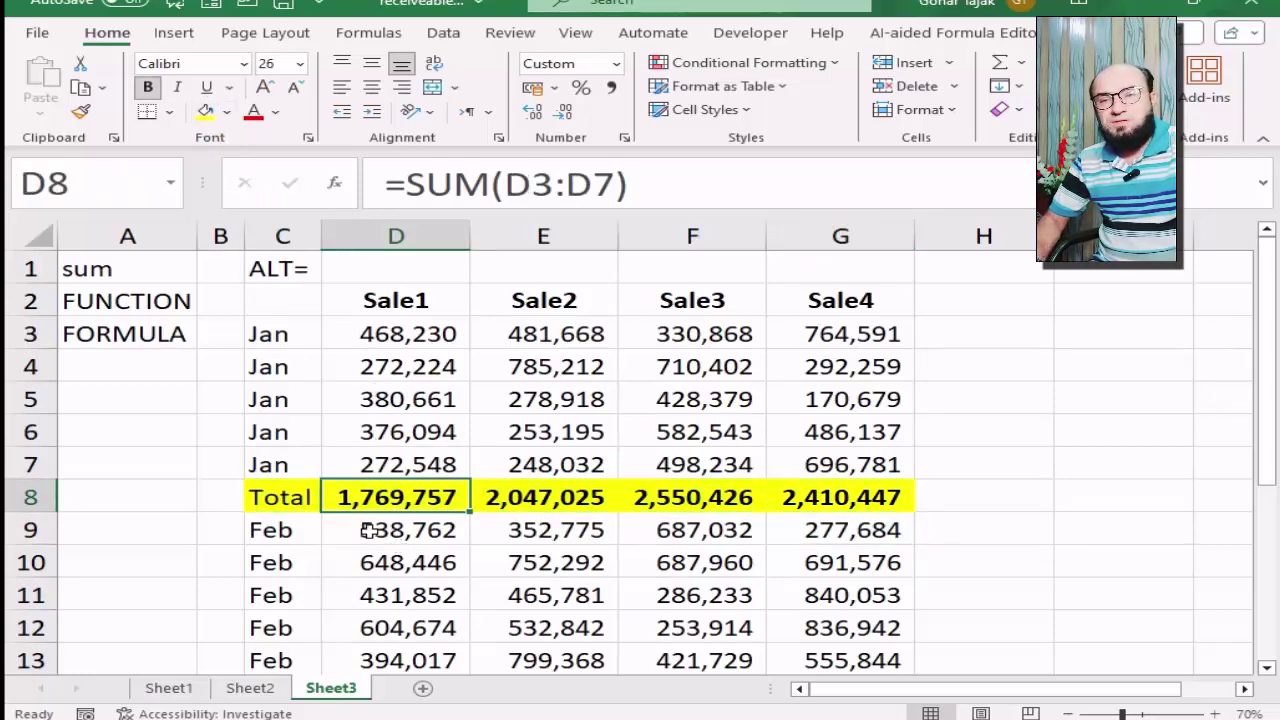
scroll(368, 531, "down", 3)
- Add bold SUM totals of the Feb figures across D15:G15
left_click(410, 403)
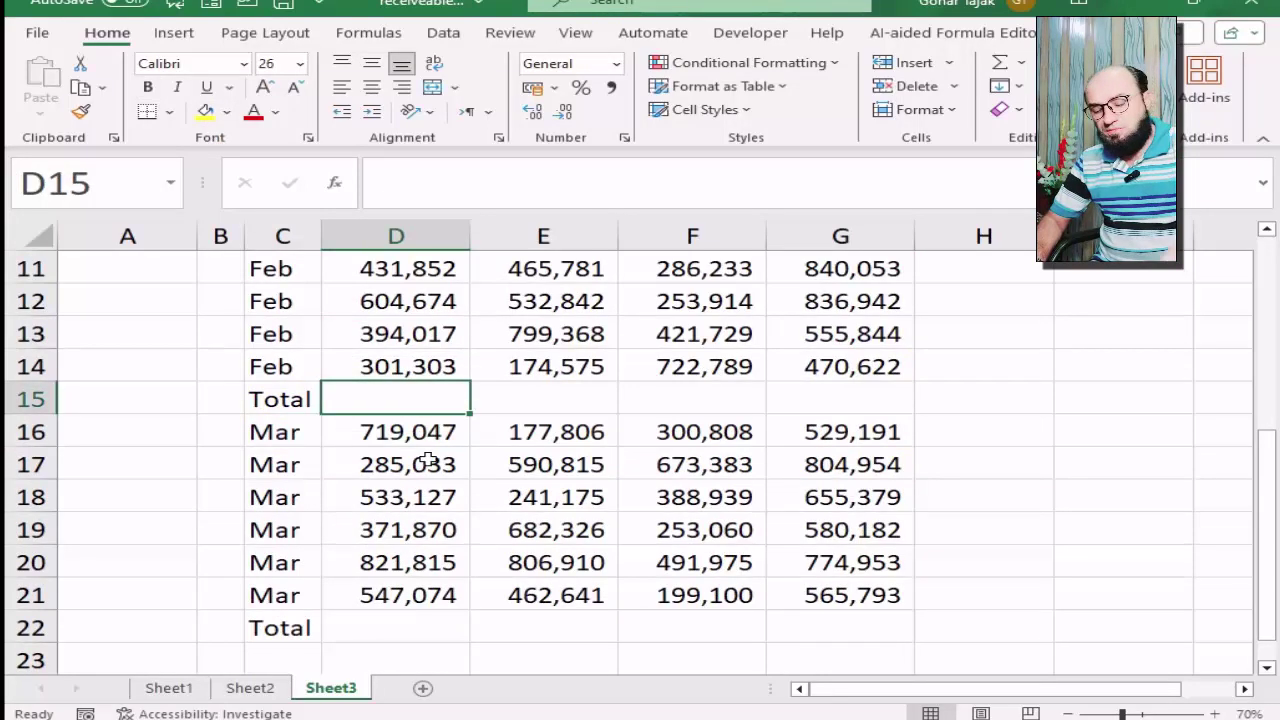
type("=sum")
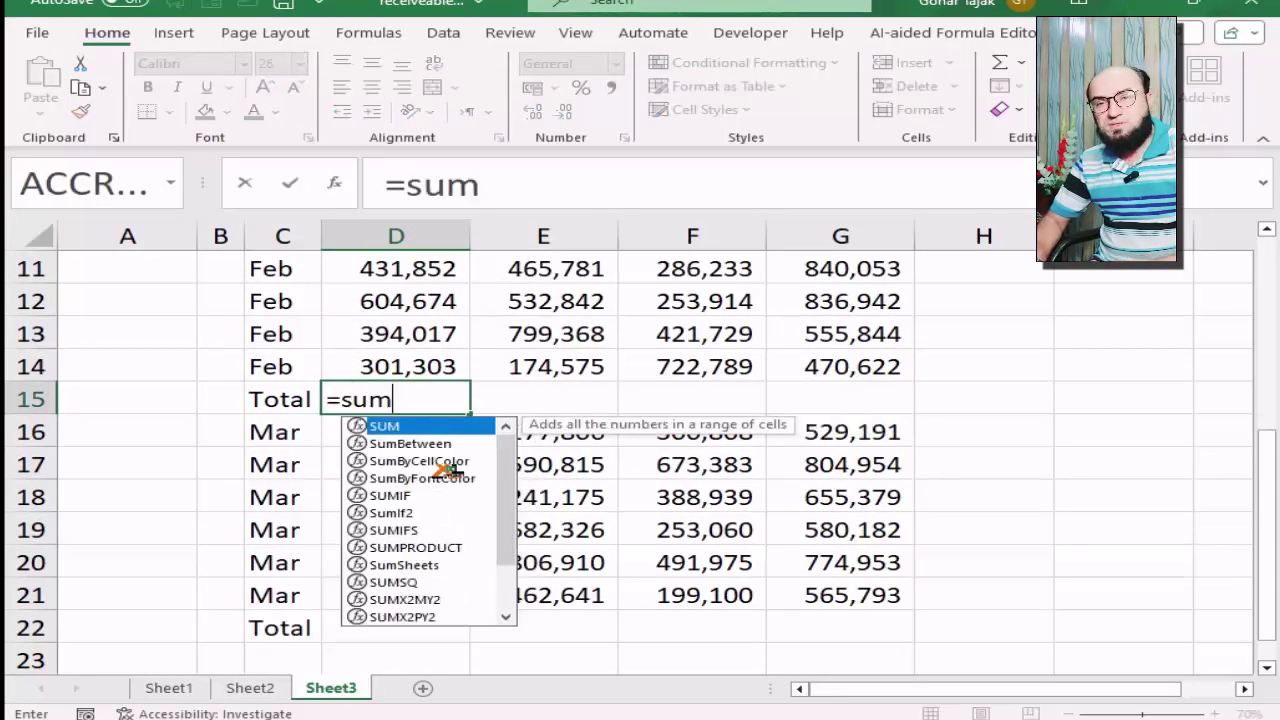
key("Tab")
key("Up")
key("shift+Up")
key("shift+Up")
key("shift+Up")
key("shift+Up")
key("shift+Up")
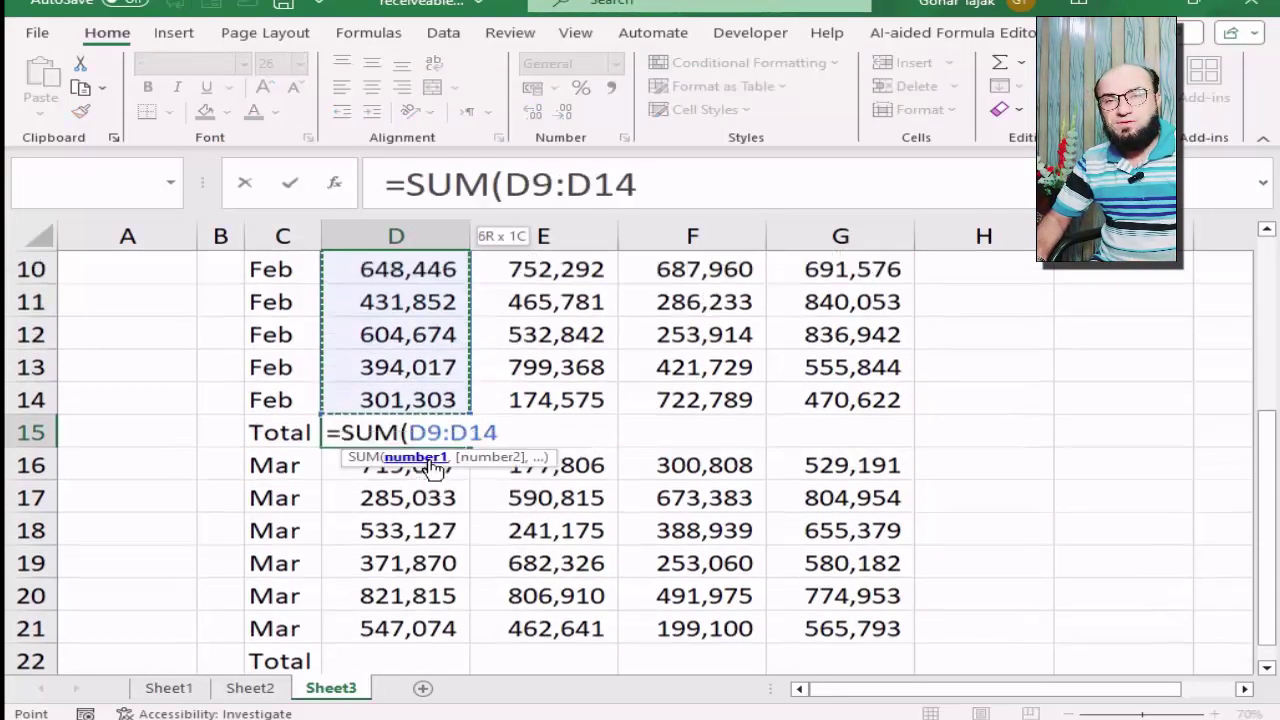
key("Return")
key("Up")
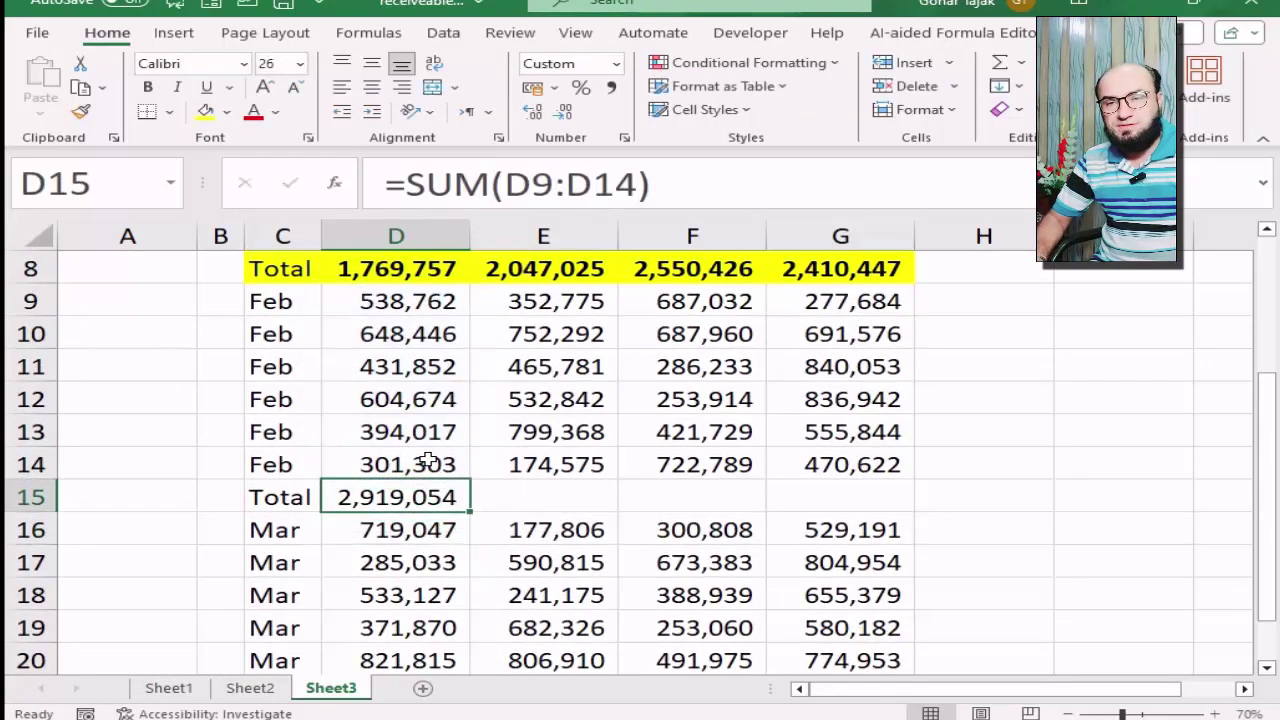
key("shift+Right")
key("shift+Right")
key("shift+Right")
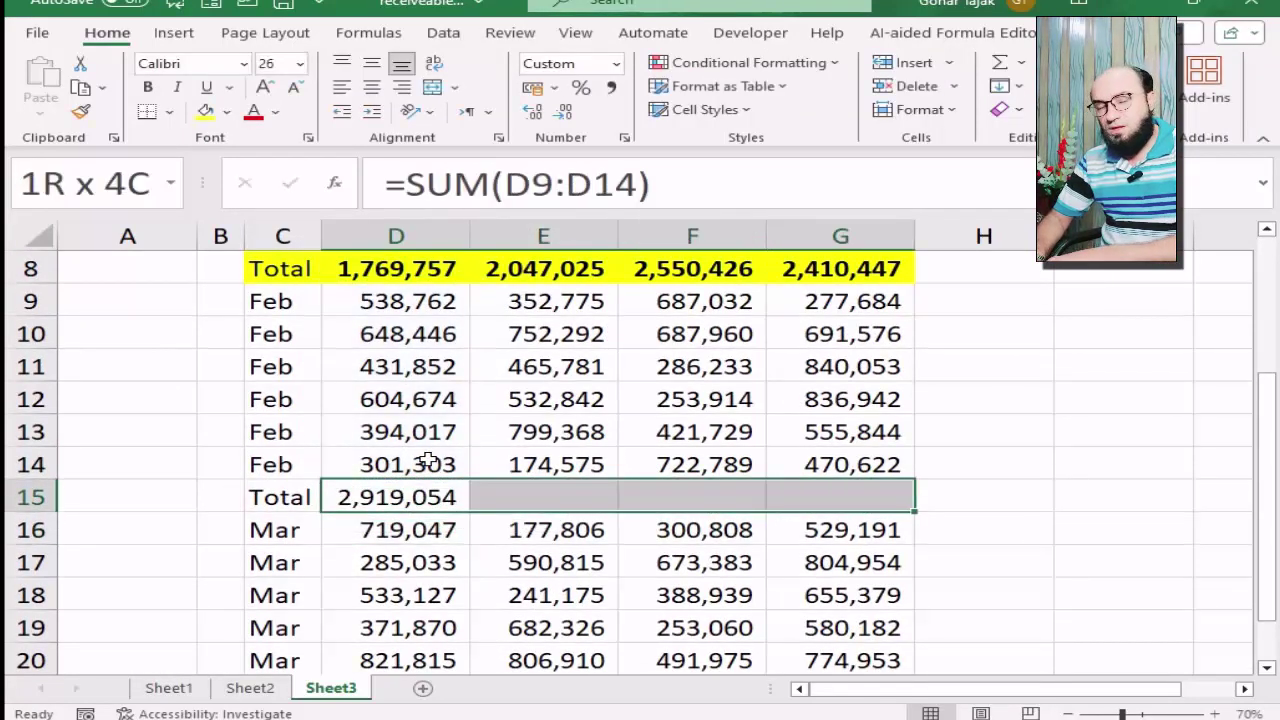
key("ctrl+r")
key("ctrl+b")
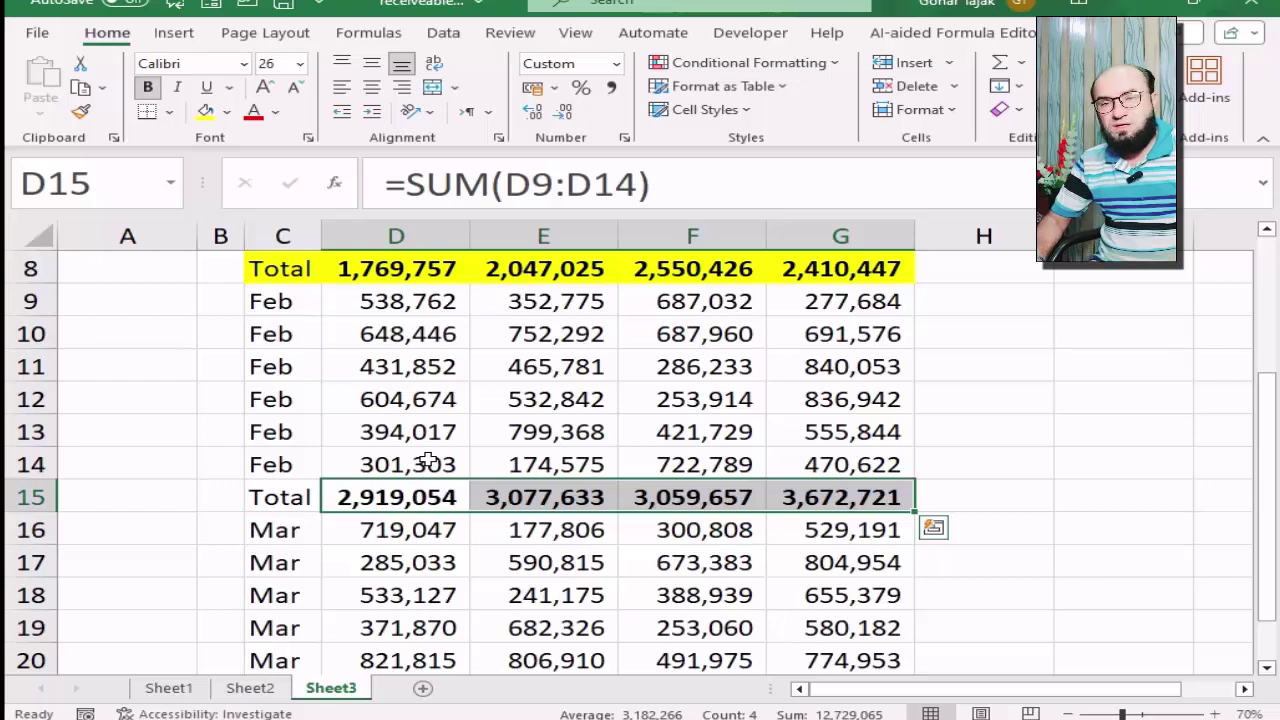
- Add bold, yellow SUM totals for Mar across D22:G22, e.g. 3,277,966
key("Down")
key("Down")
key("Down")
key("Down")
key("Down")
key("Down")
key("Down")
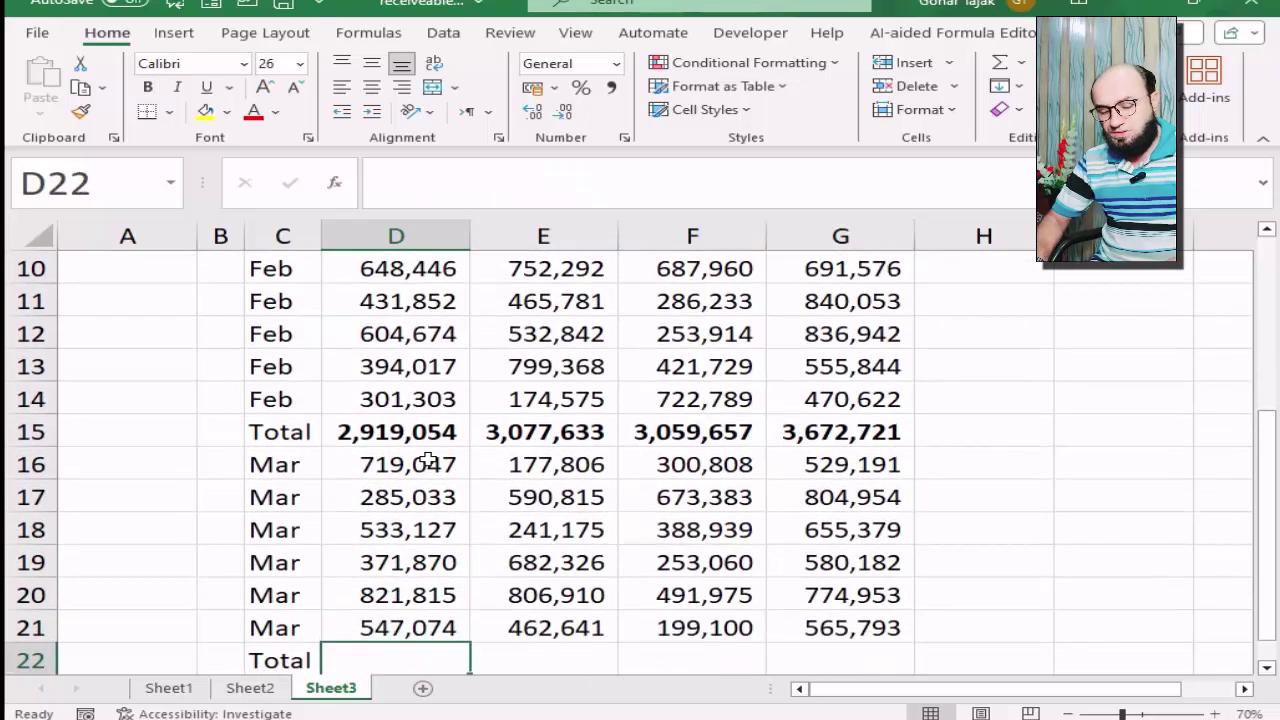
type("=sum")
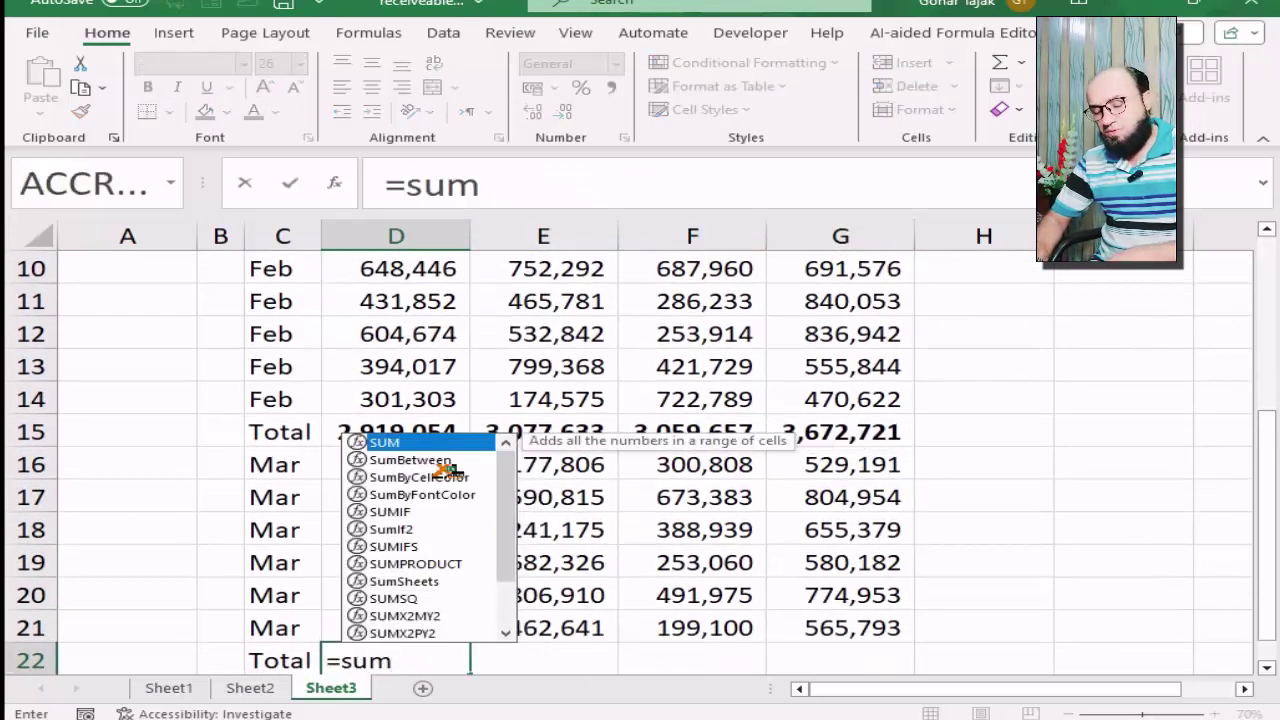
type("(")
key("Up")
key("shift+Up")
key("shift+Up")
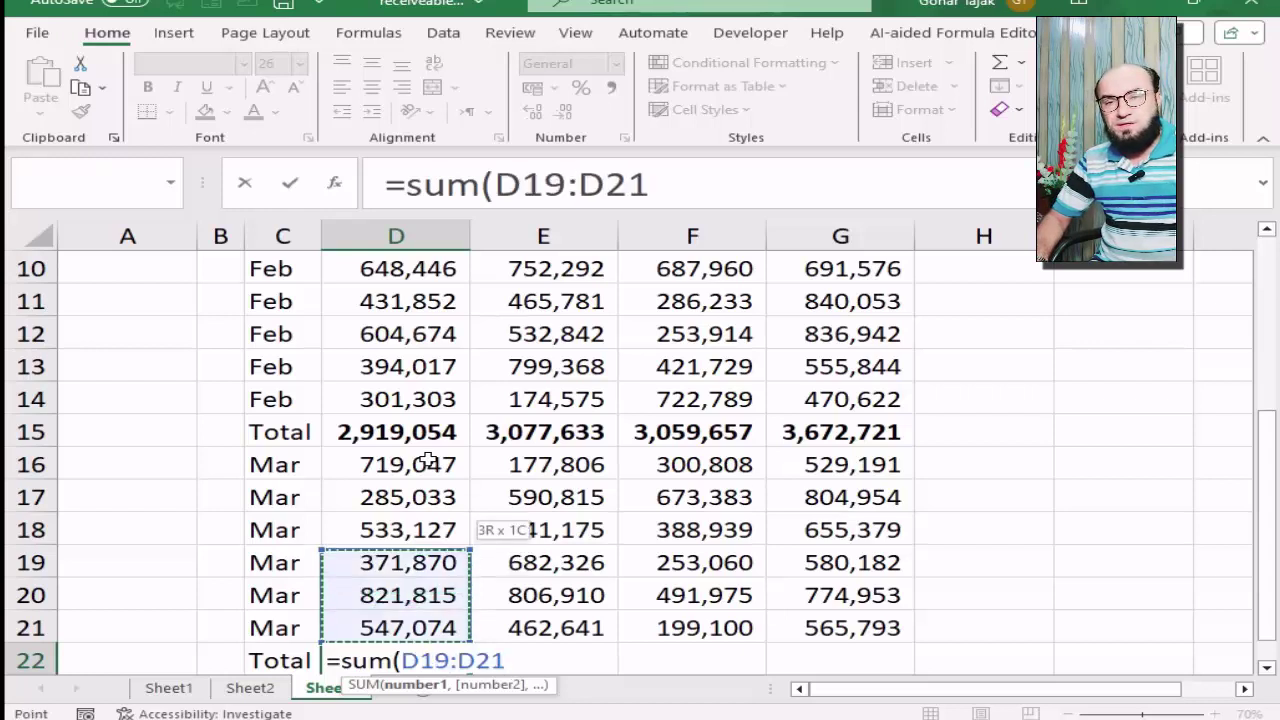
key("shift+Up")
key("shift+Up")
key("shift+Up")
key("Return")
key("shift+Right")
key("shift+Right")
key("shift+Right")
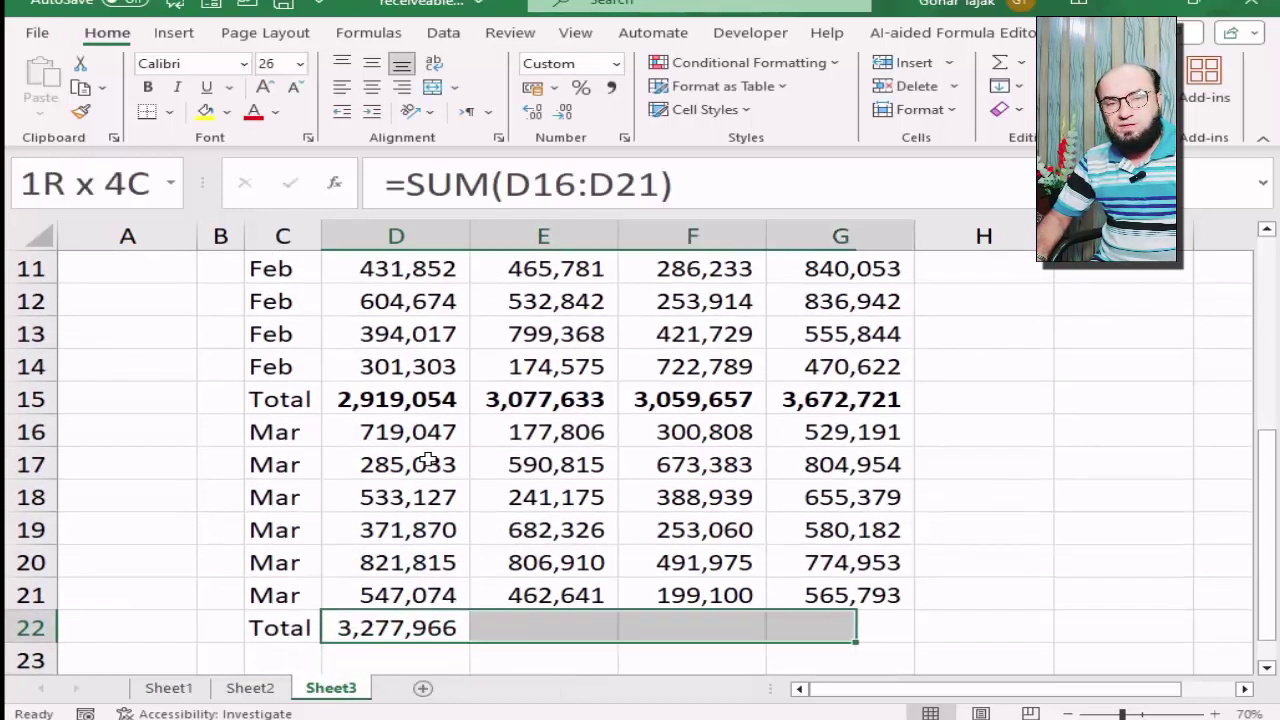
key("ctrl+r")
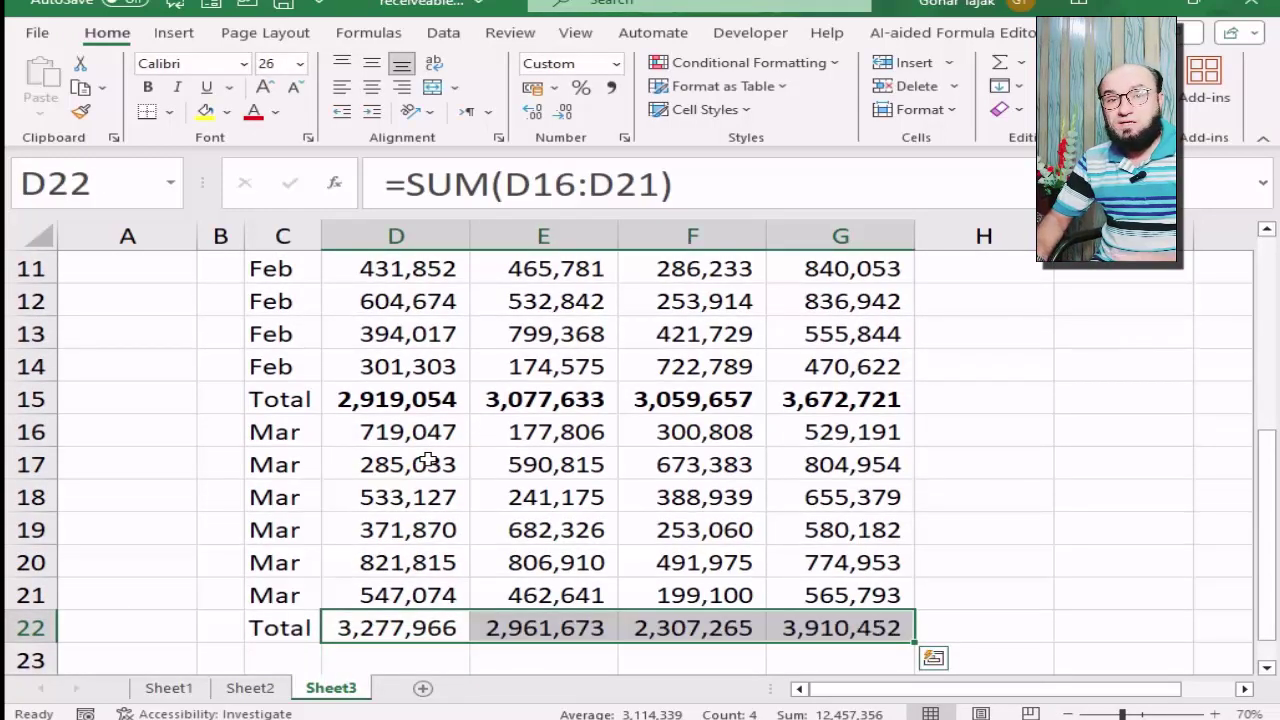
key("ctrl+b")
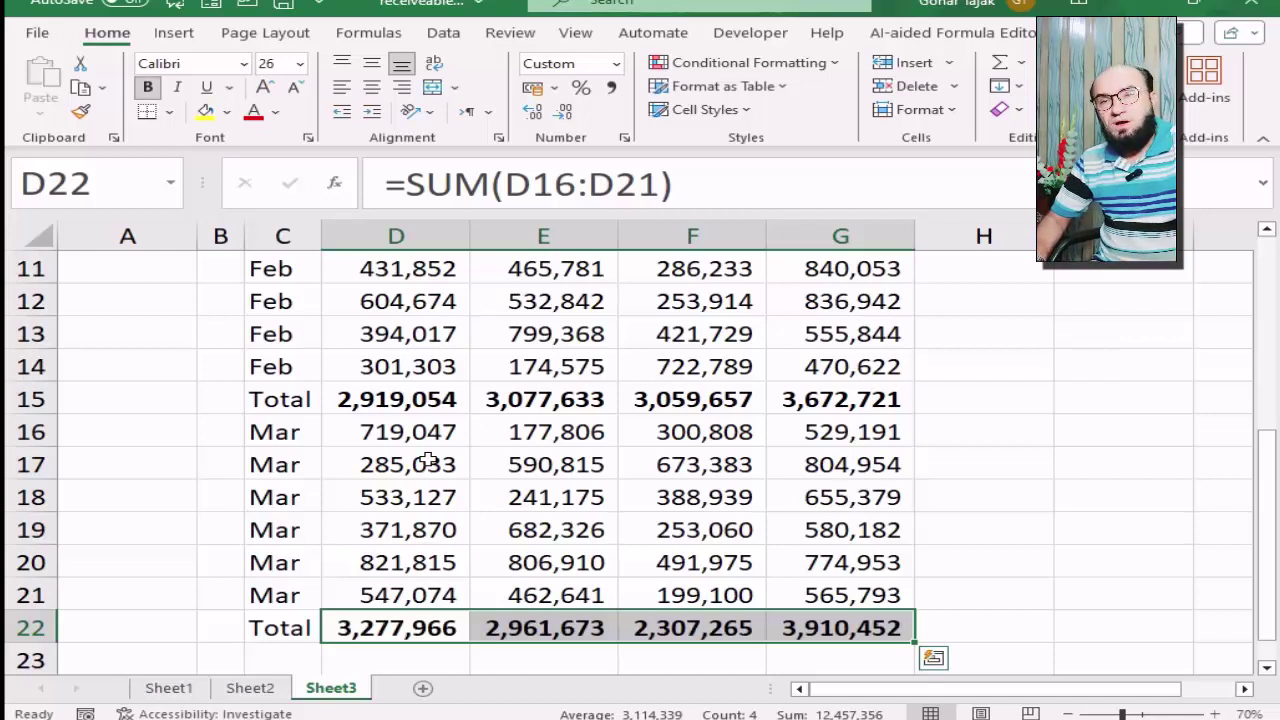
left_click(213, 113)
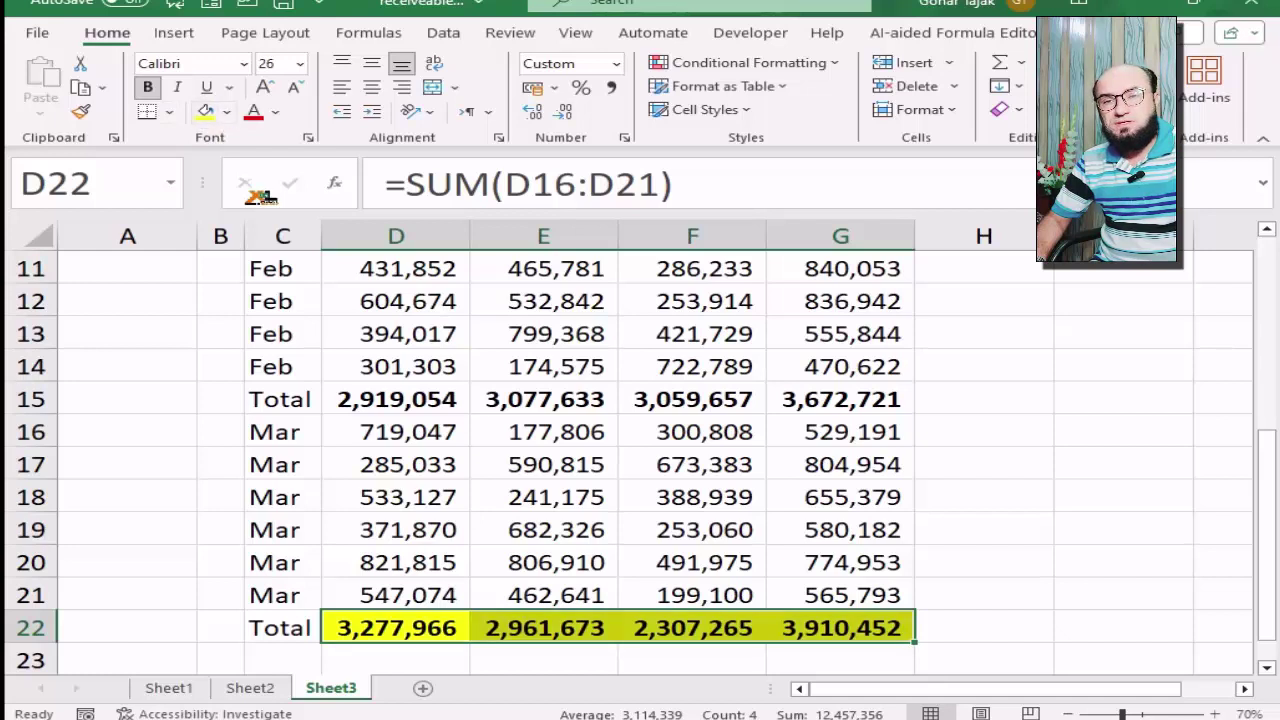
- Give the Feb Total row D15:G15 a yellow fill
left_click_drag(372, 400, 840, 399)
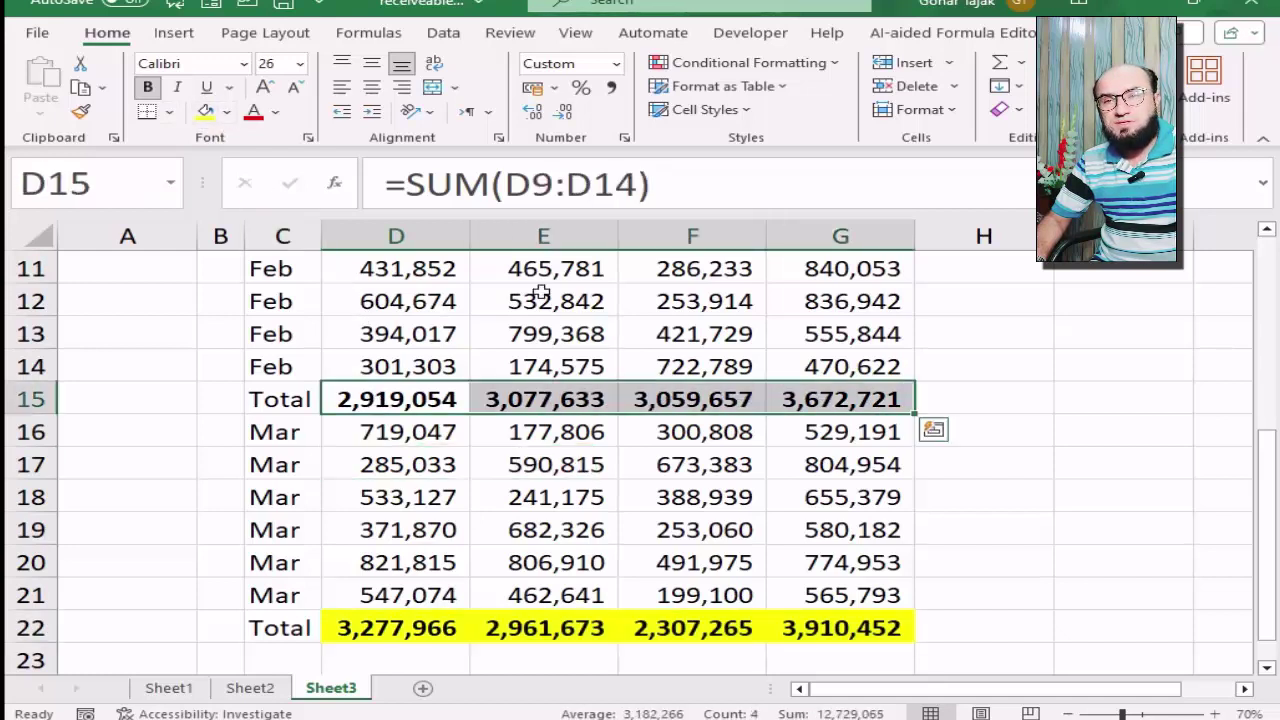
left_click(210, 114)
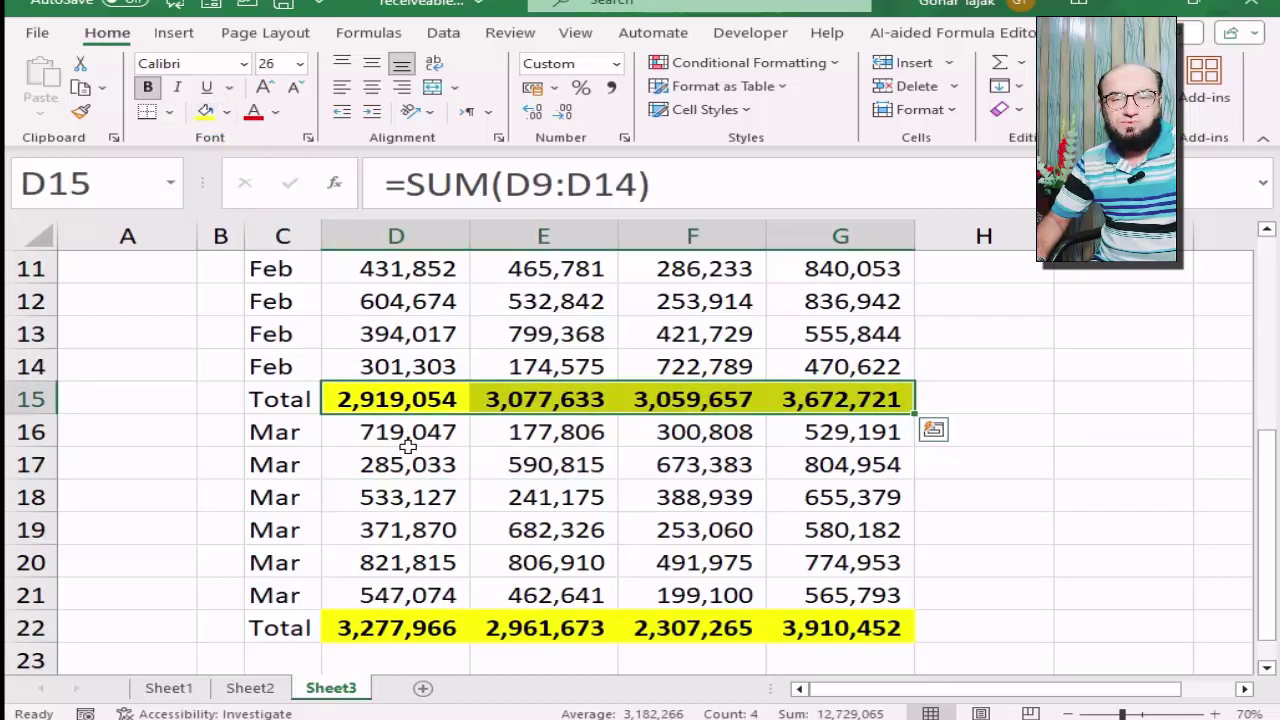
scroll(408, 447, "up", 2)
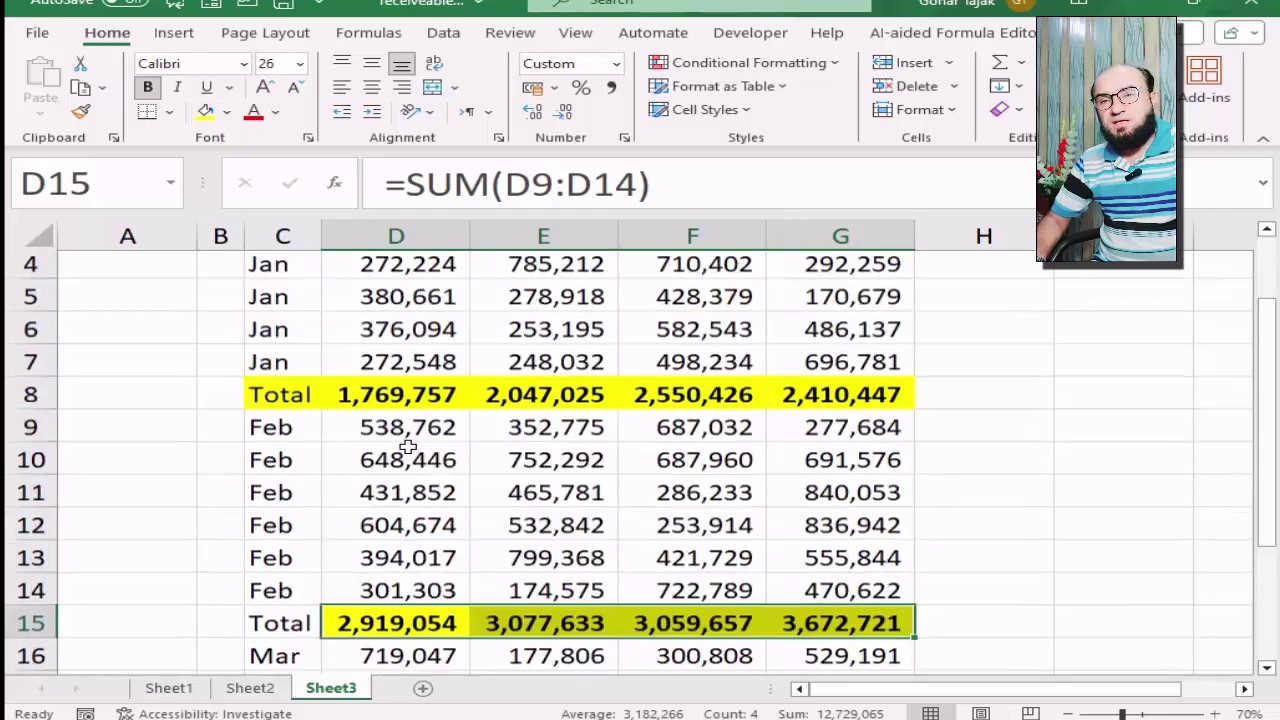
- Make the Mar, Jan and Feb Total labels in C22, C8 and C15 bold
scroll(408, 447, "down", 4)
left_click(294, 466)
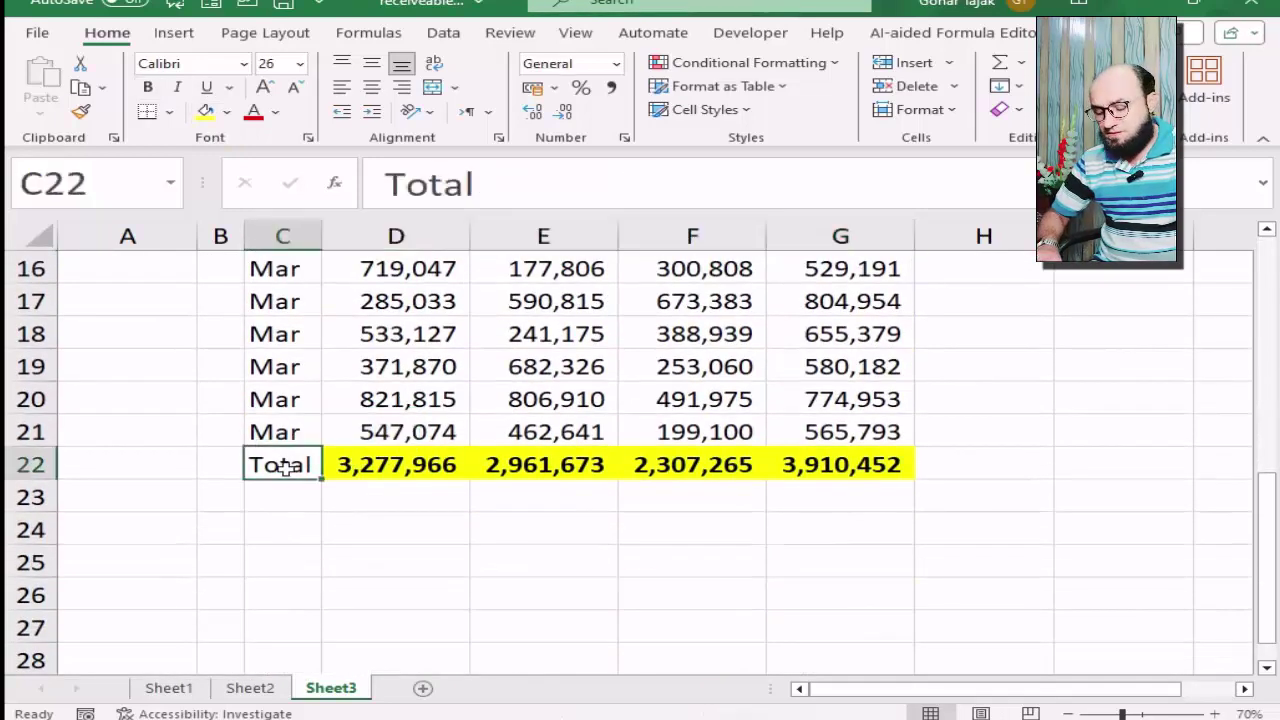
key("ctrl+b")
scroll(290, 466, "up", 1)
scroll(290, 466, "up", 3)
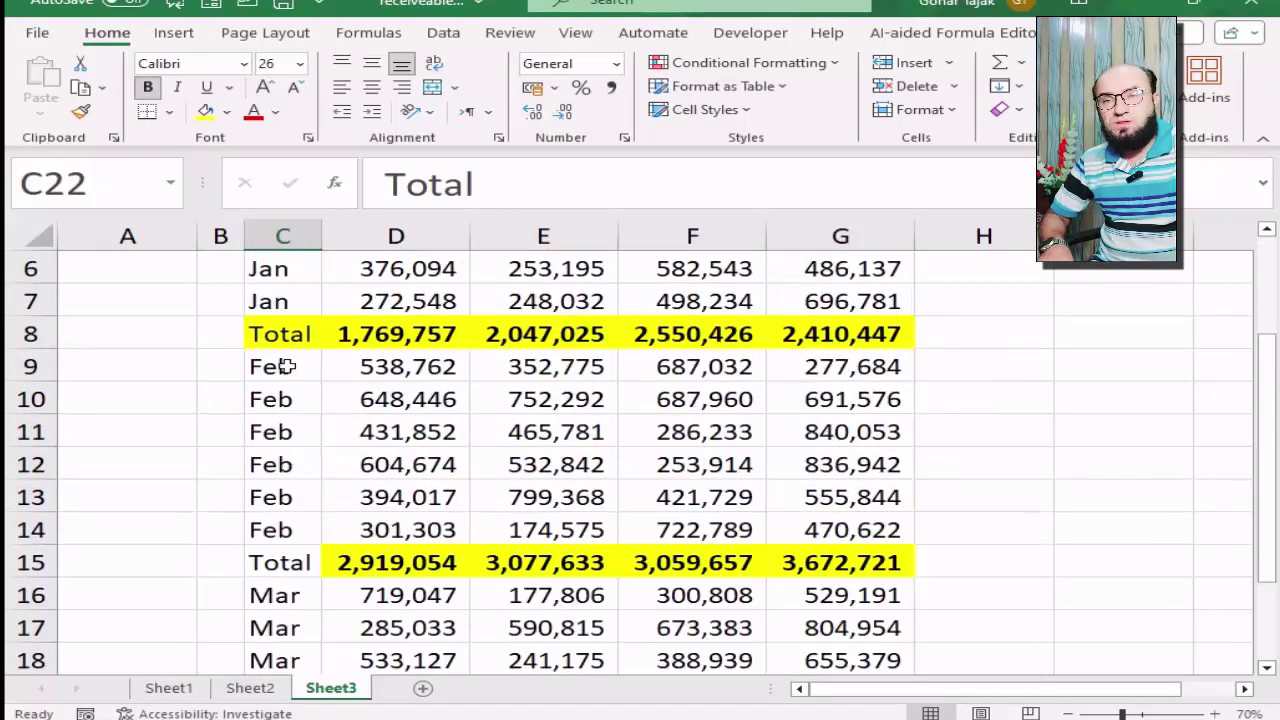
left_click(283, 334)
key("ctrl+b")
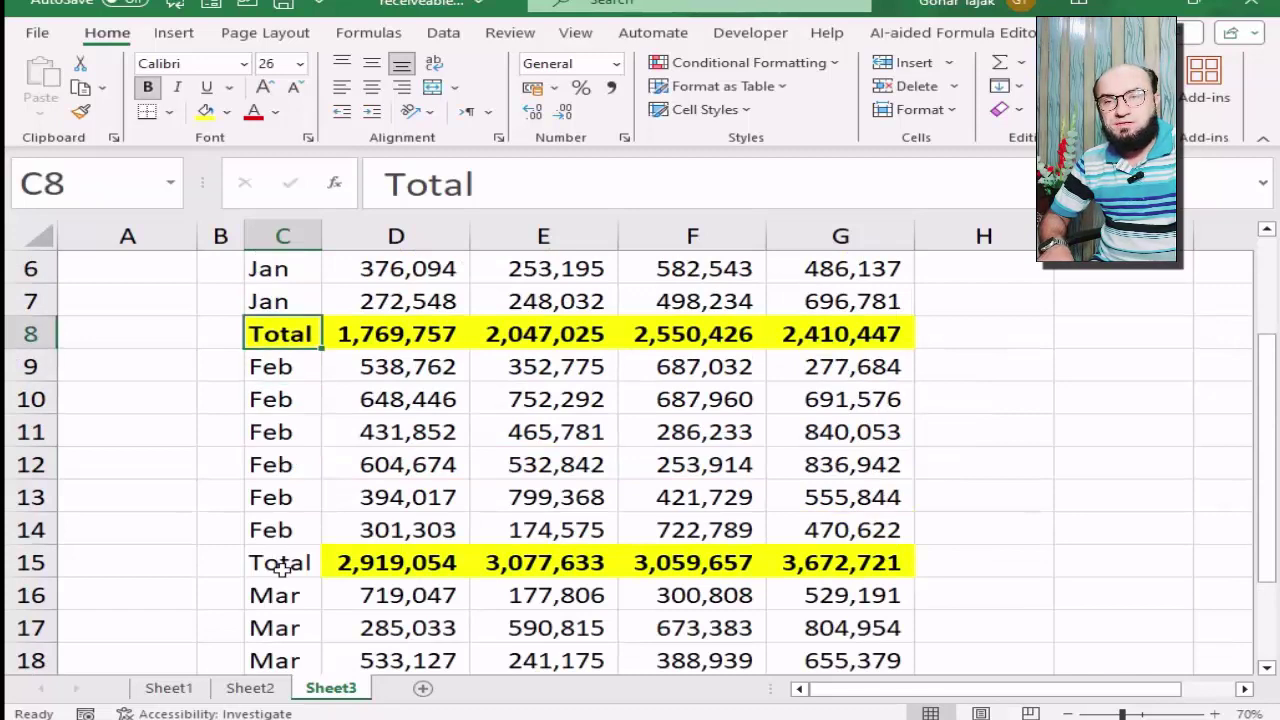
left_click(279, 563)
key("ctrl+b")
- Clear the Jan total values in D8:G8 and the Mar total values in D22:G22
scroll(284, 527, "up", 2)
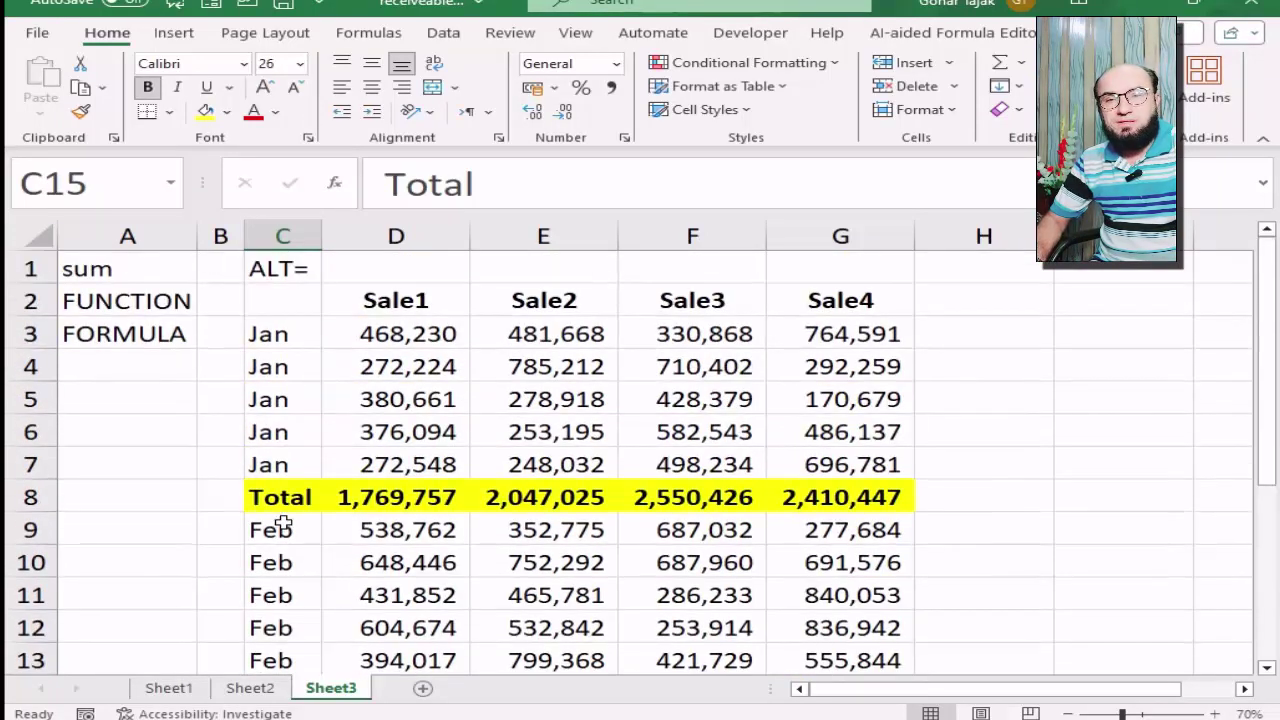
left_click(395, 502)
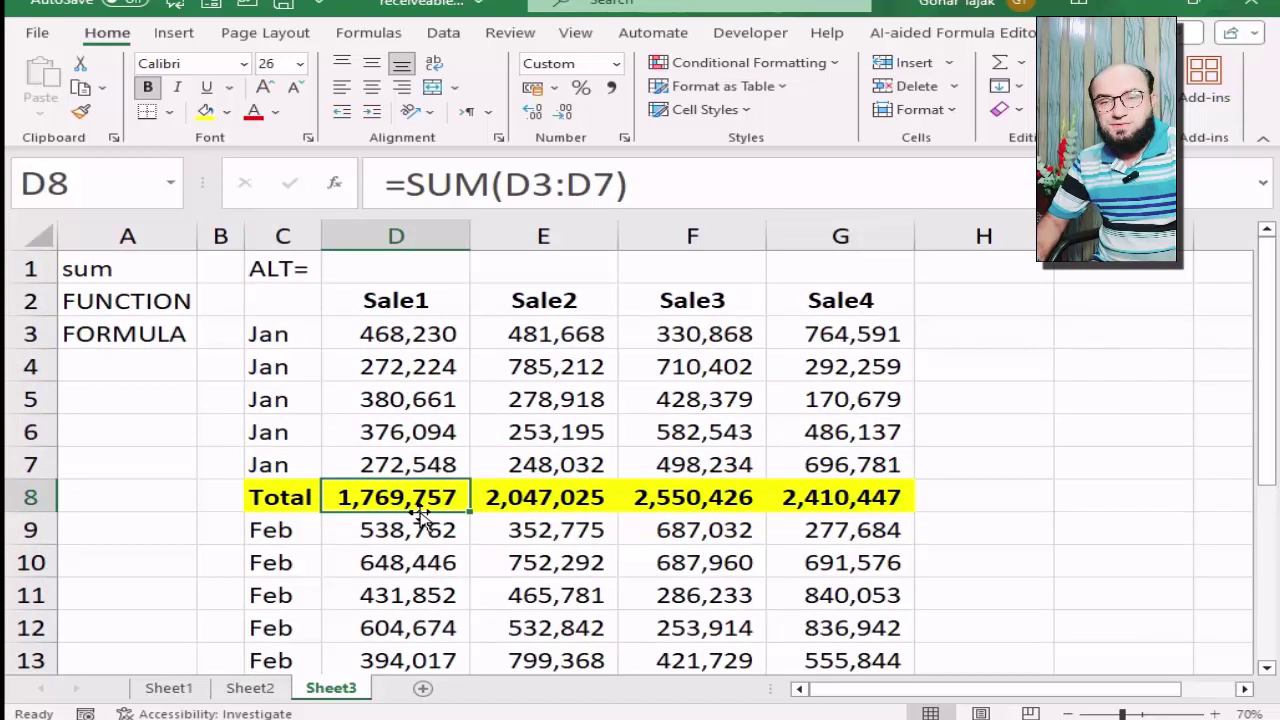
key("ctrl+shift+Right")
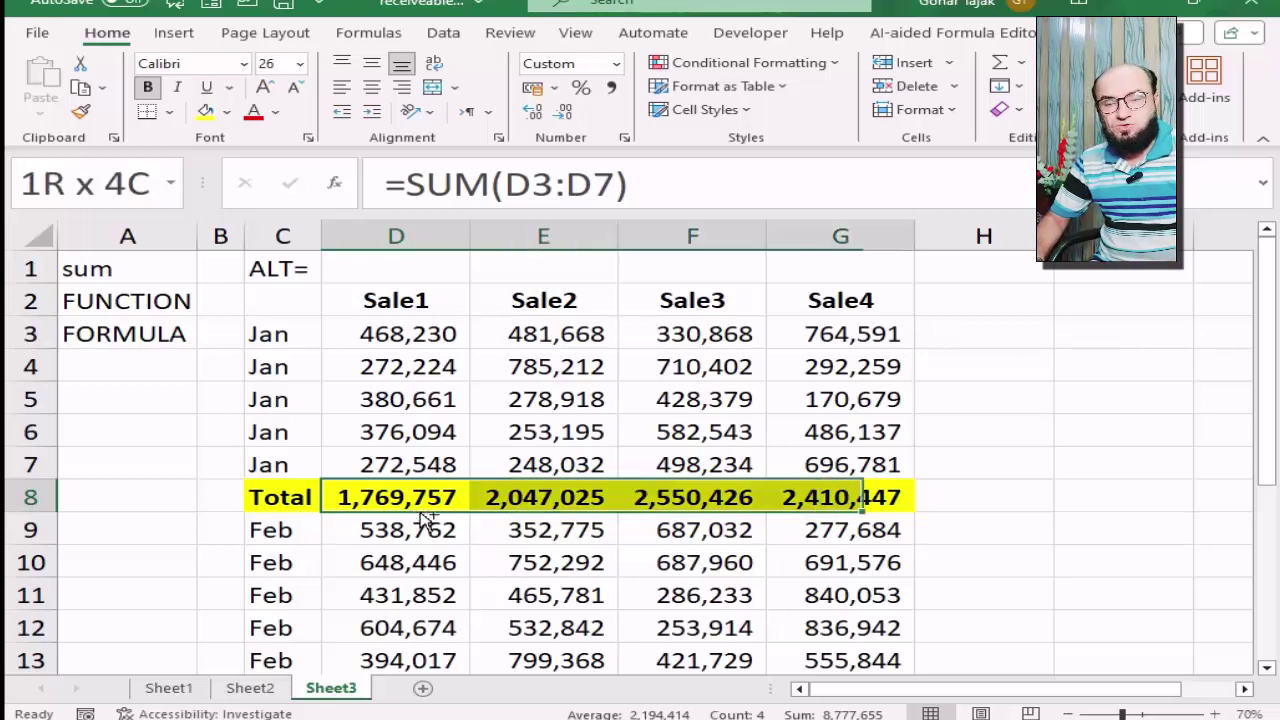
key("Delete")
scroll(419, 512, "down", 5)
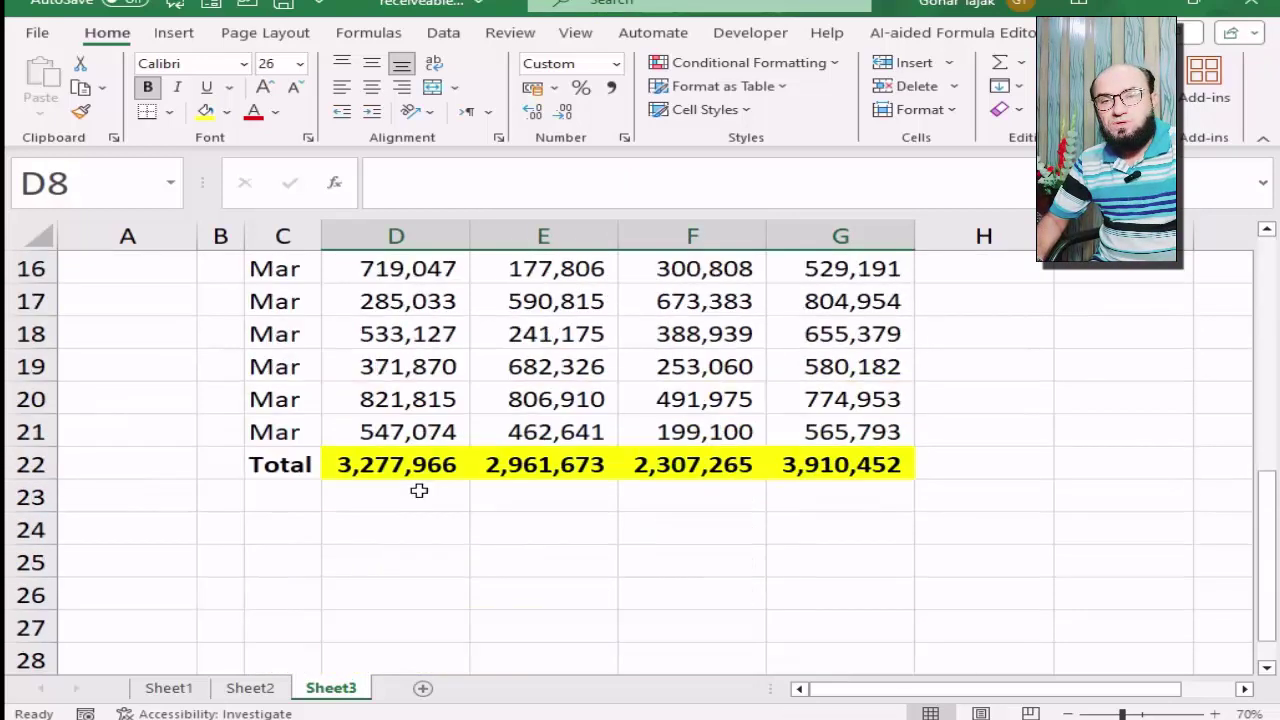
left_click(404, 465)
key("ctrl+shift+Right")
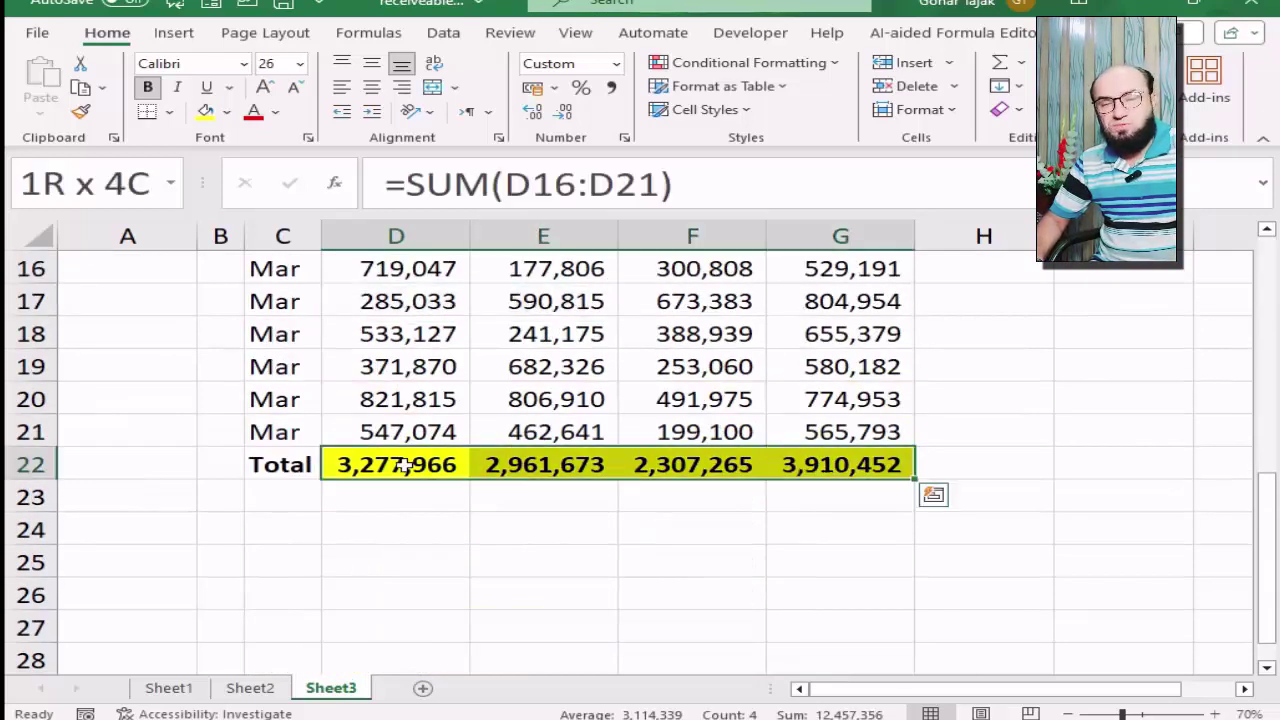
key("Delete")
scroll(404, 465, "up", 5)
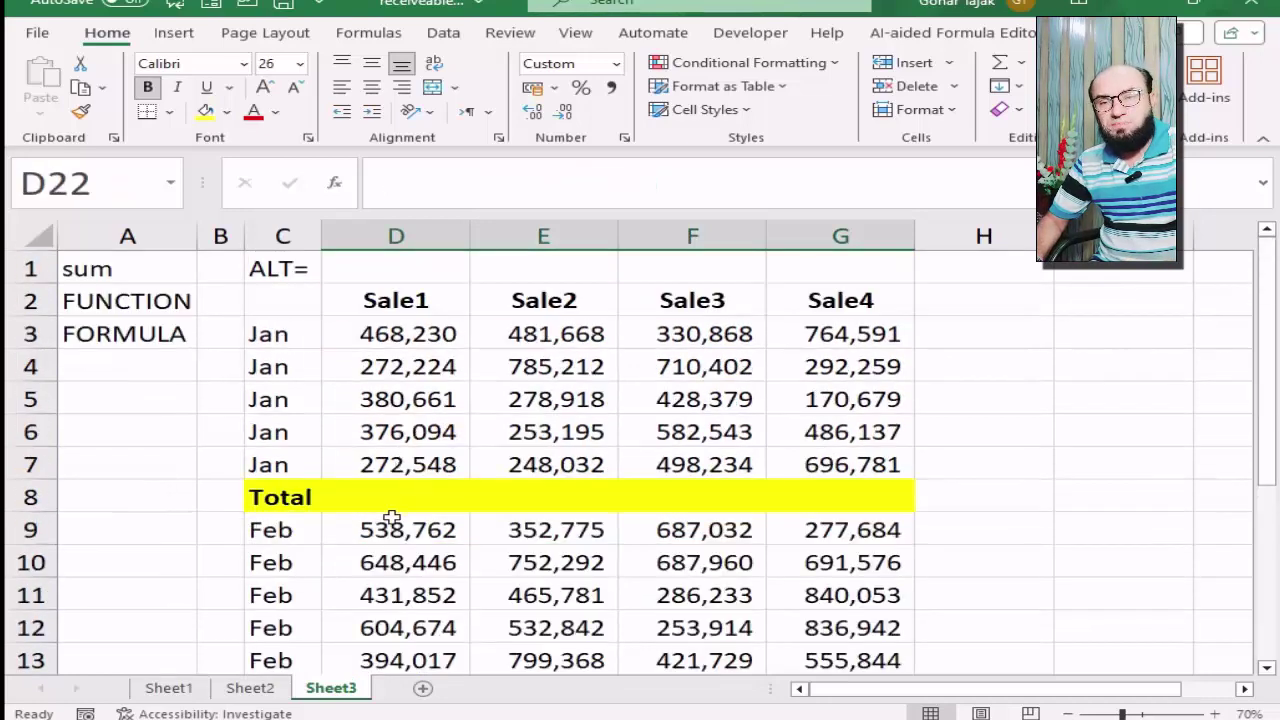
- Clear the Feb total values in D15:G15
scroll(391, 517, "down", 2)
left_click(390, 562)
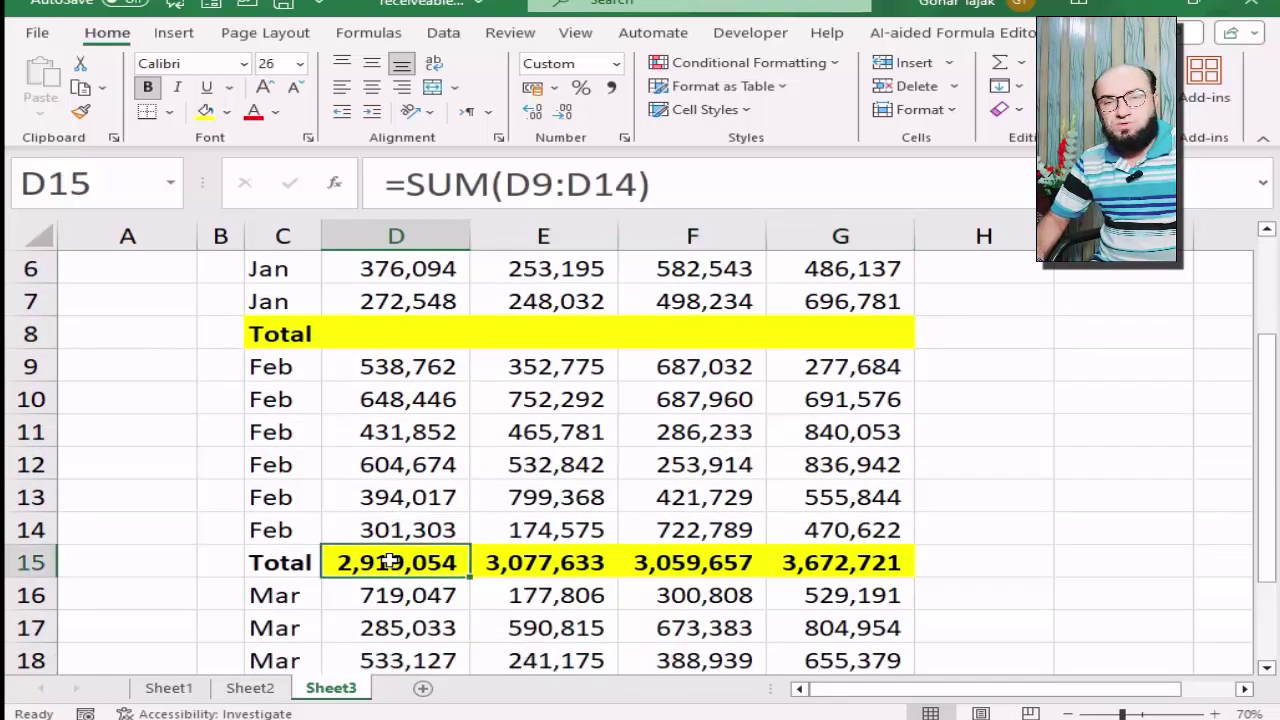
key("ctrl+shift+Right")
key("Delete")
- Insert AutoSum totals into the Jan and Feb Total rows across columns D to G
key("Up")
key("Up")
key("Up")
key("Up")
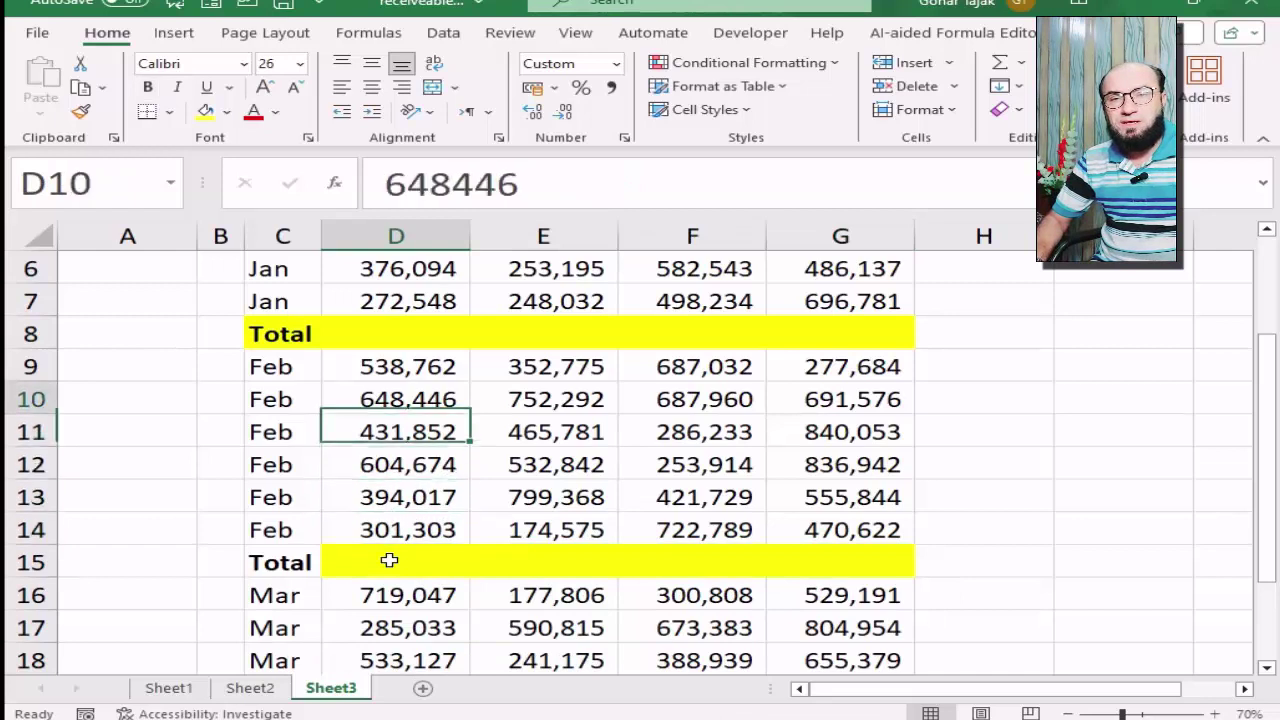
key("Up")
key("Up")
key("shift+Right")
key("shift+Right")
key("shift+Right")
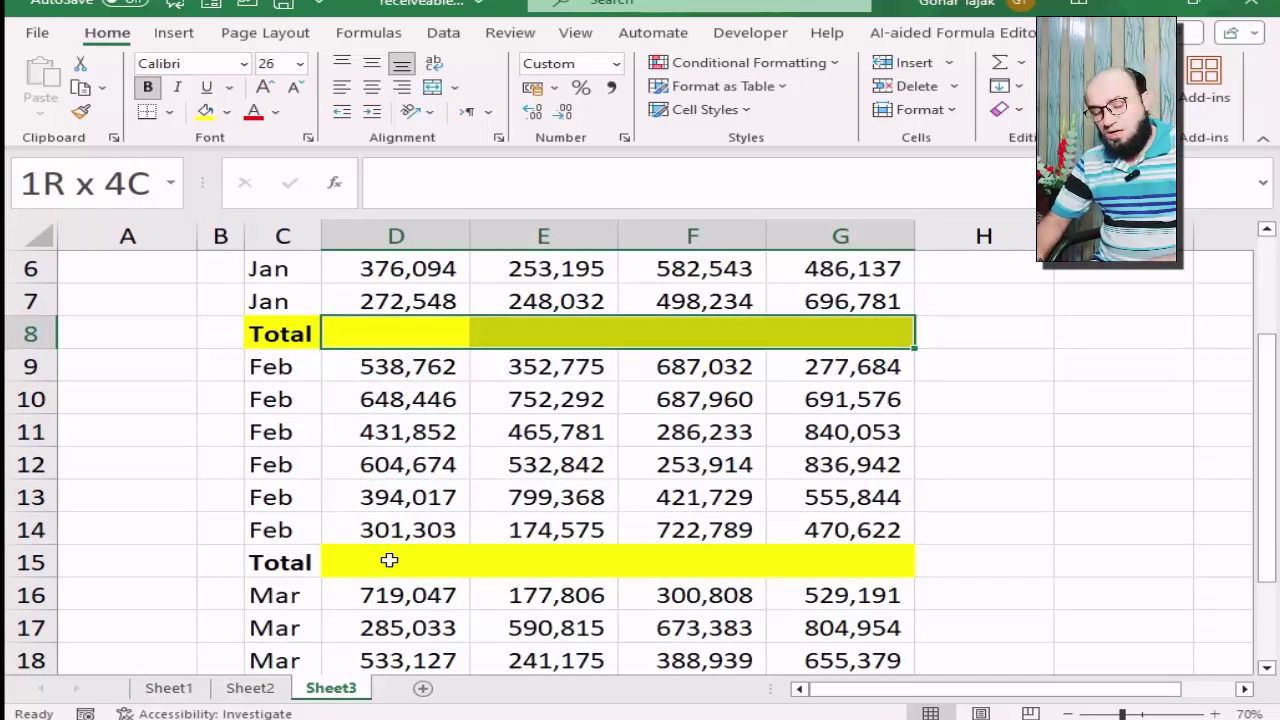
key("alt+equal")
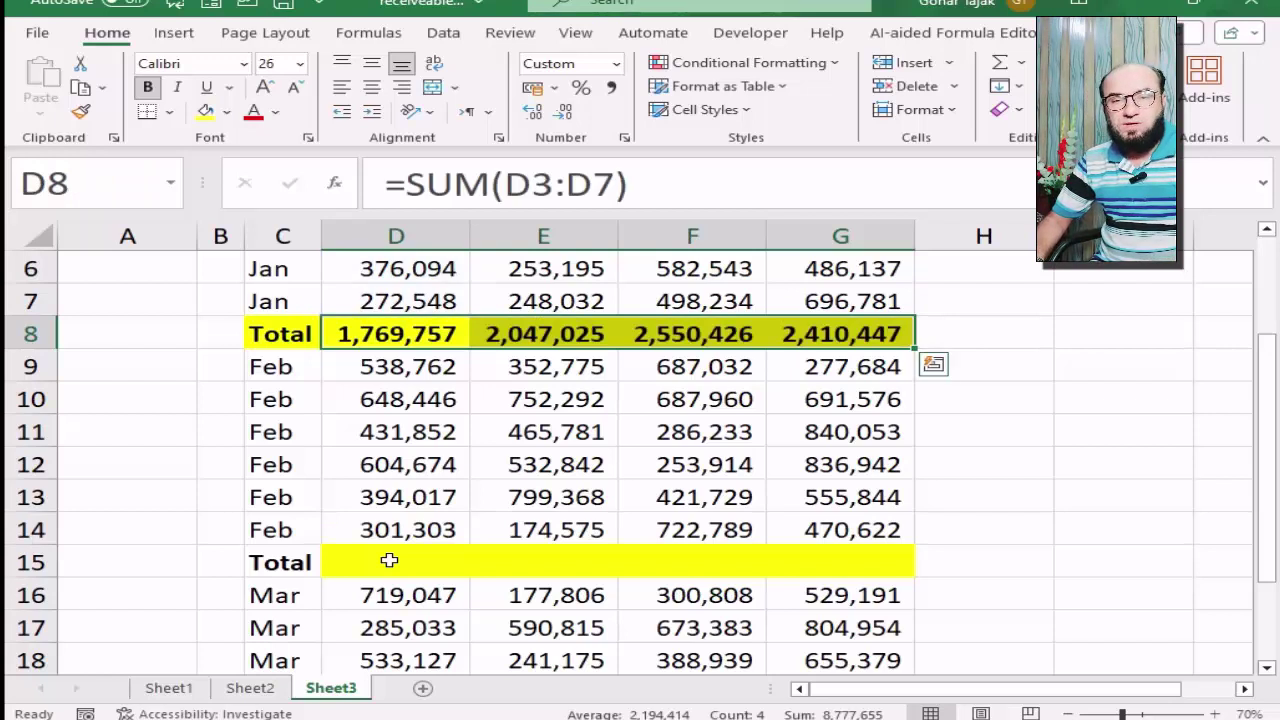
key("Down")
key("Down")
key("Down")
key("Down")
key("Down")
key("Up")
key("Up")
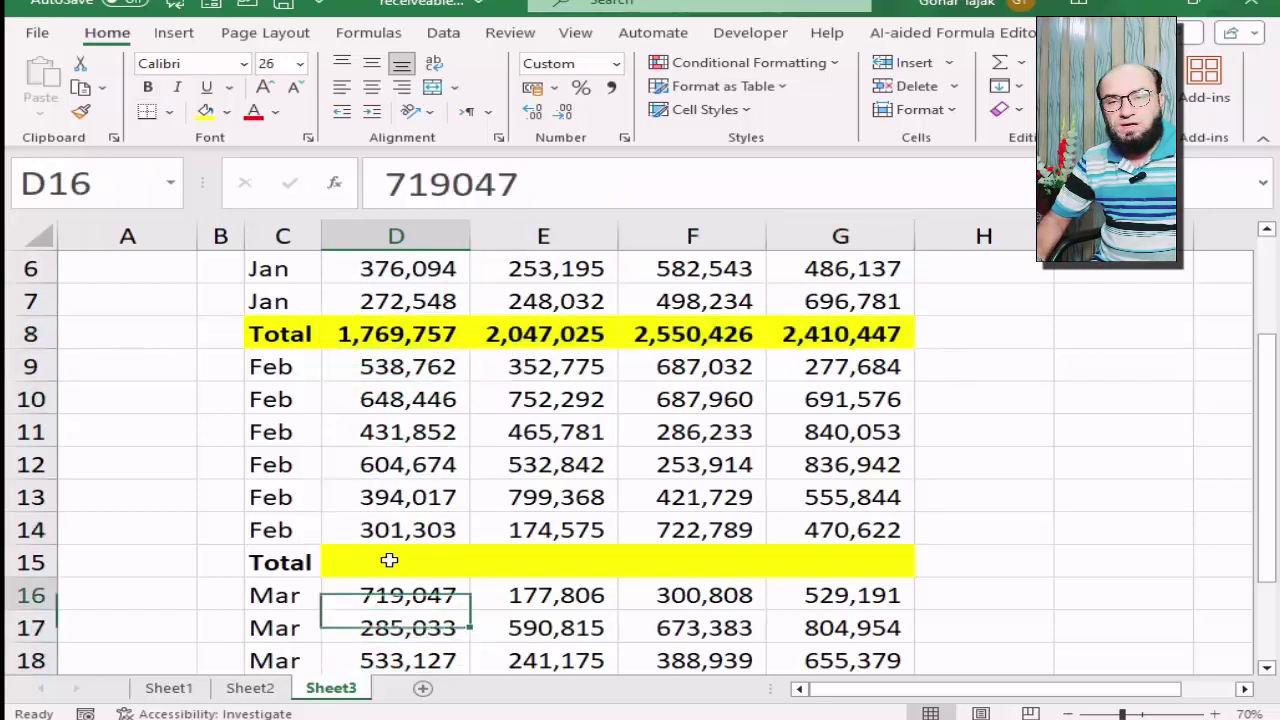
key("Up")
key("shift+Right")
key("shift+Right")
key("shift+Right")
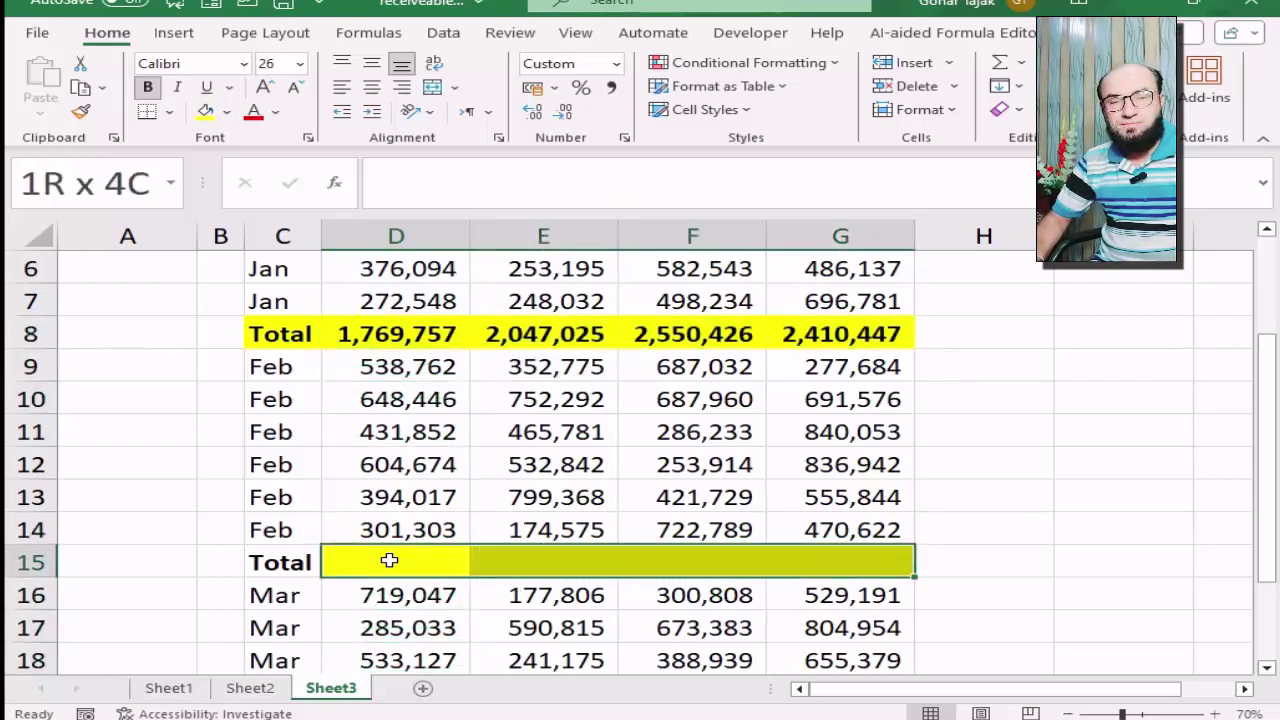
key("alt+equal")
- Insert AutoSum totals into the Mar Total row D22:G22
key("Down")
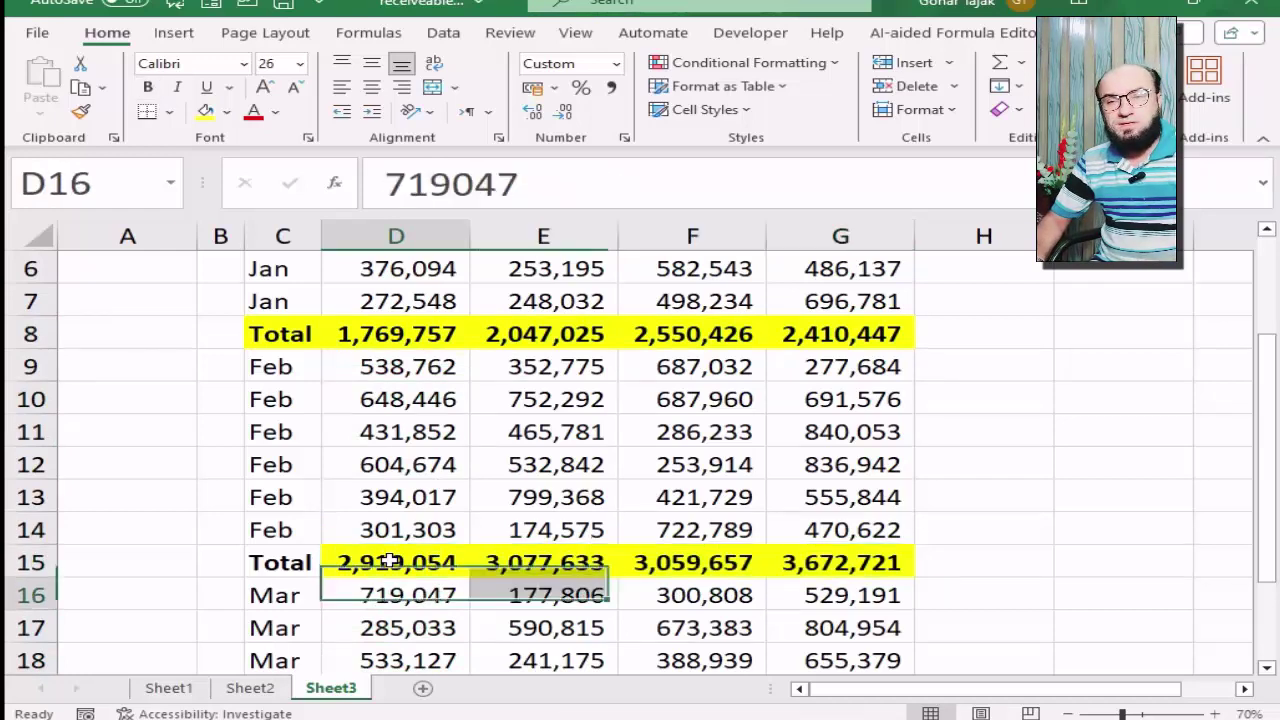
key("Down")
key("Down")
key("Down")
key("Down")
key("Down")
key("Down")
key("shift+Right")
key("shift+Right")
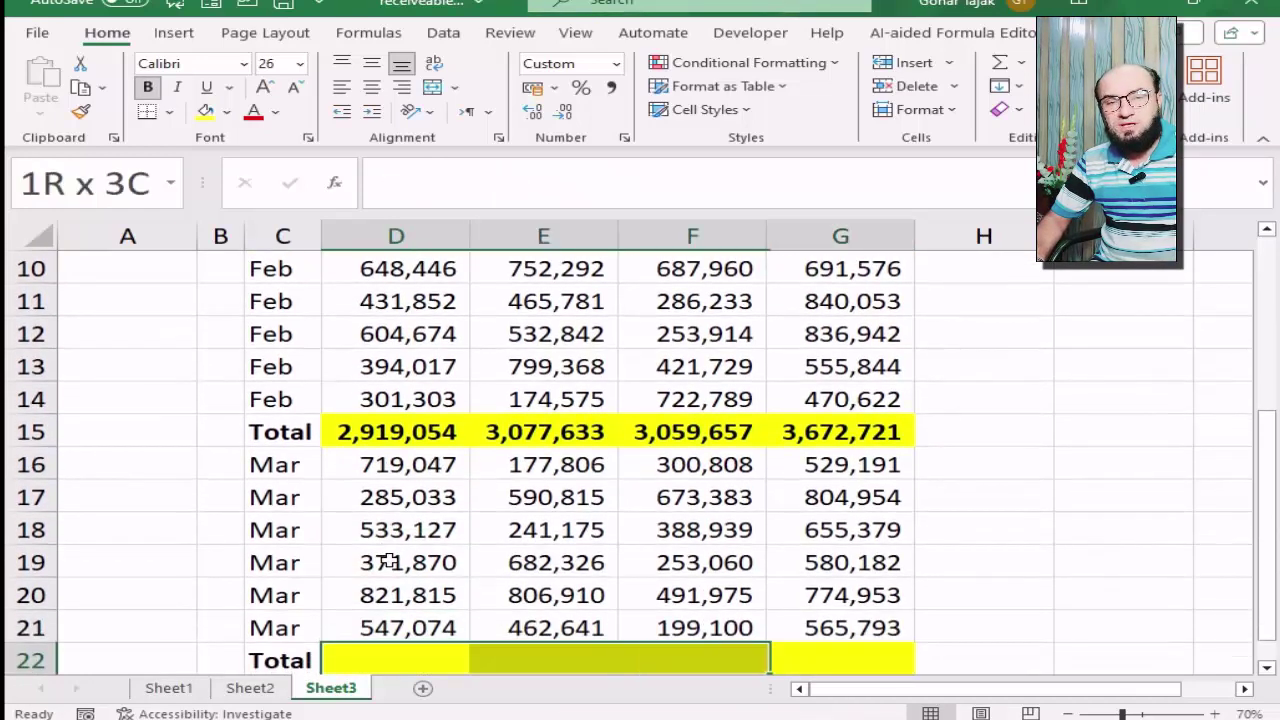
key("shift+Right")
key("alt+equal")
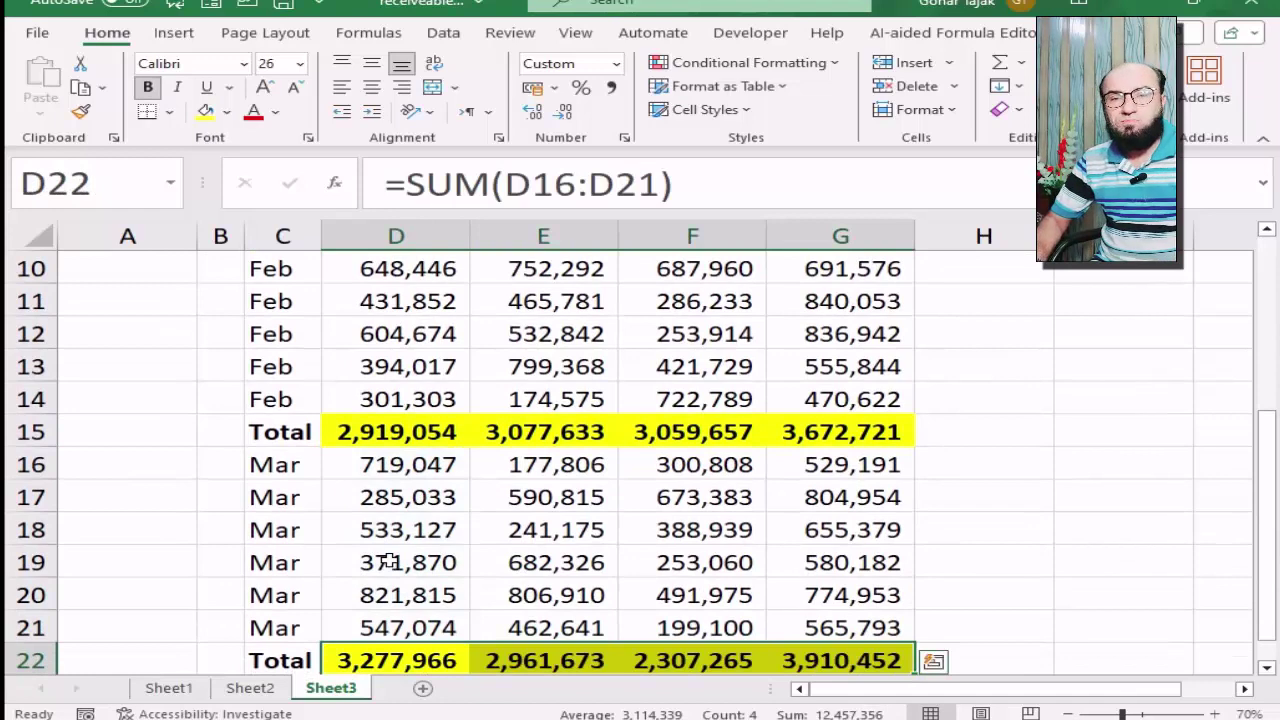
- Check the new total formulas, inspecting the D8 SUM range without changing it
key("Tab")
key("Up")
key("Up")
key("Up")
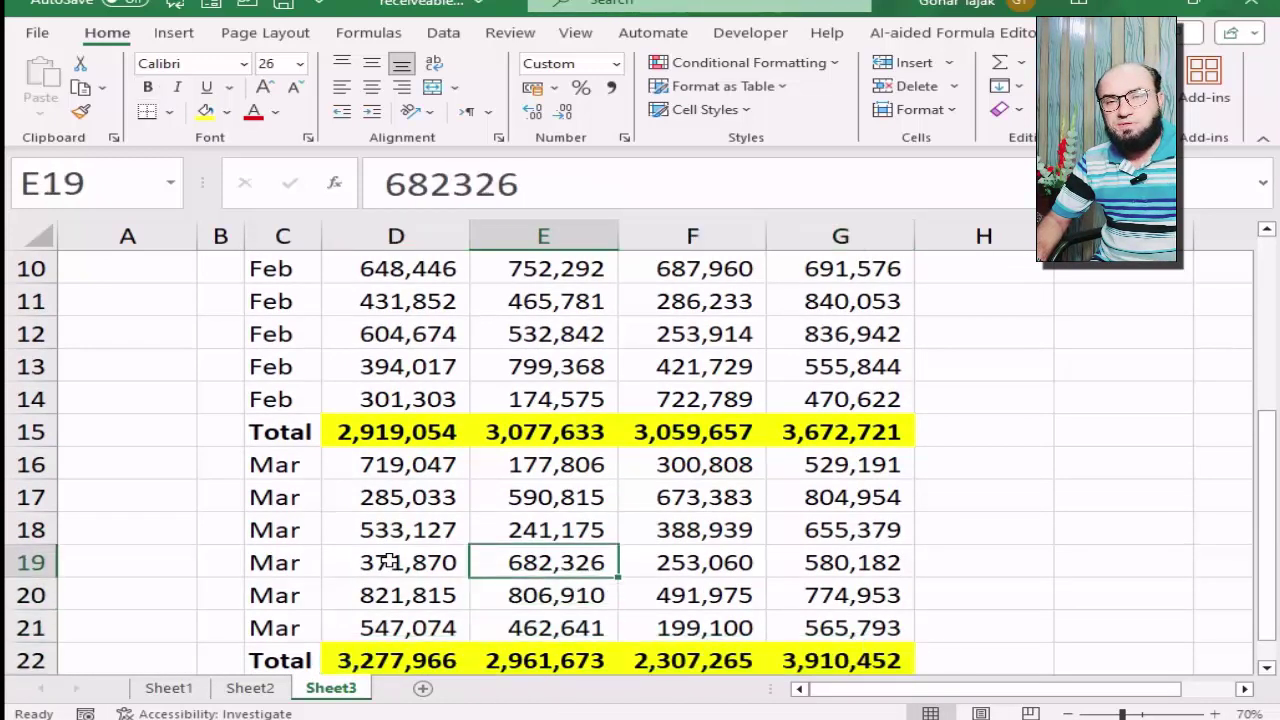
key("Up")
key("Up")
key("Up")
scroll(327, 461, "up", 3)
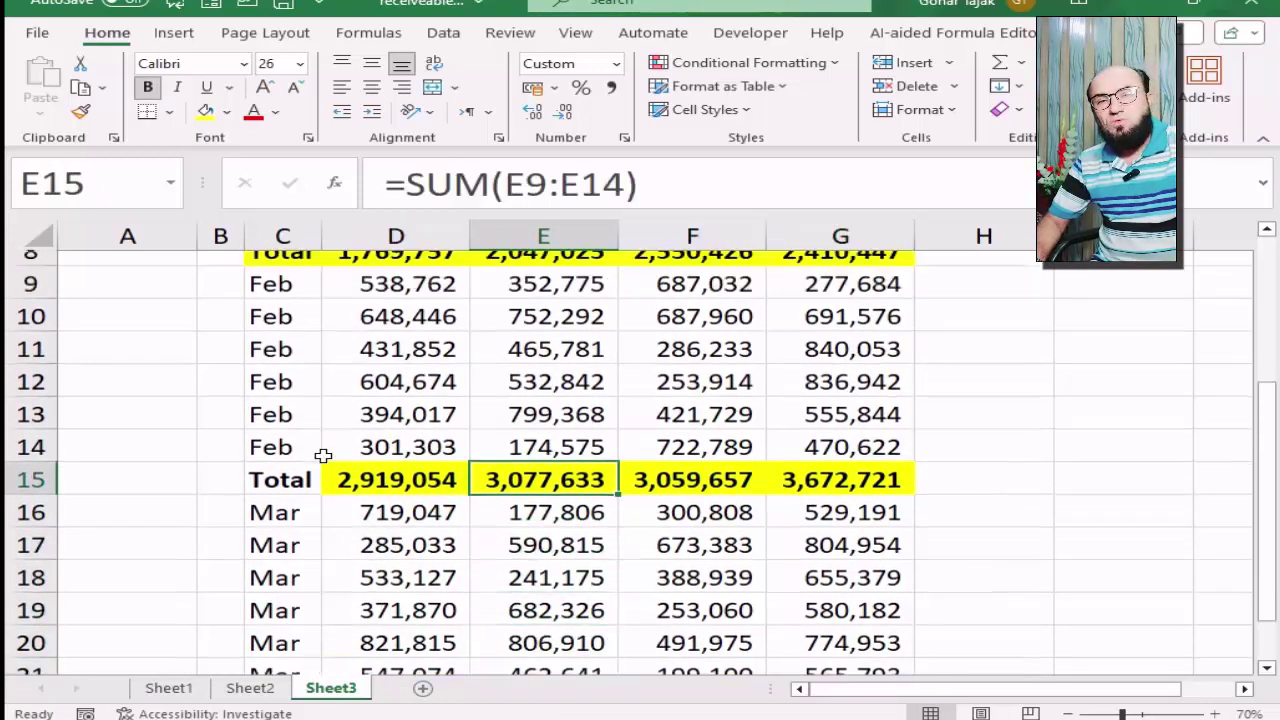
left_click(437, 510)
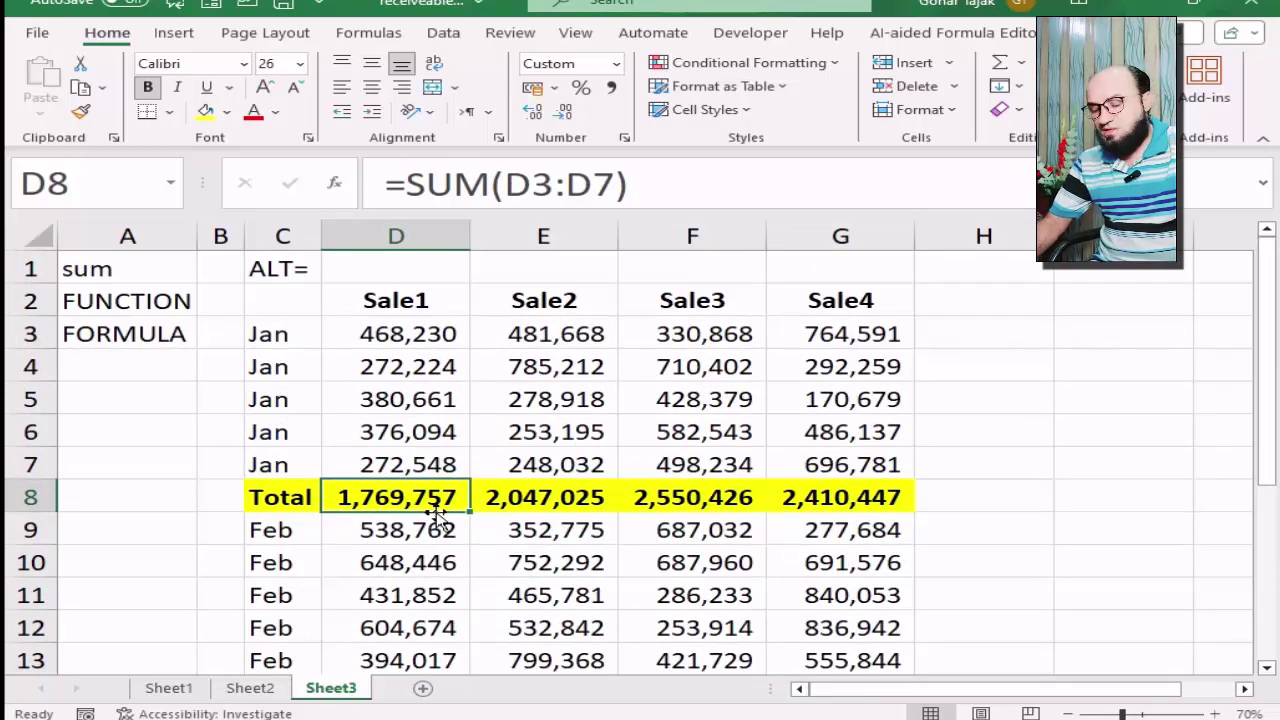
key("F2")
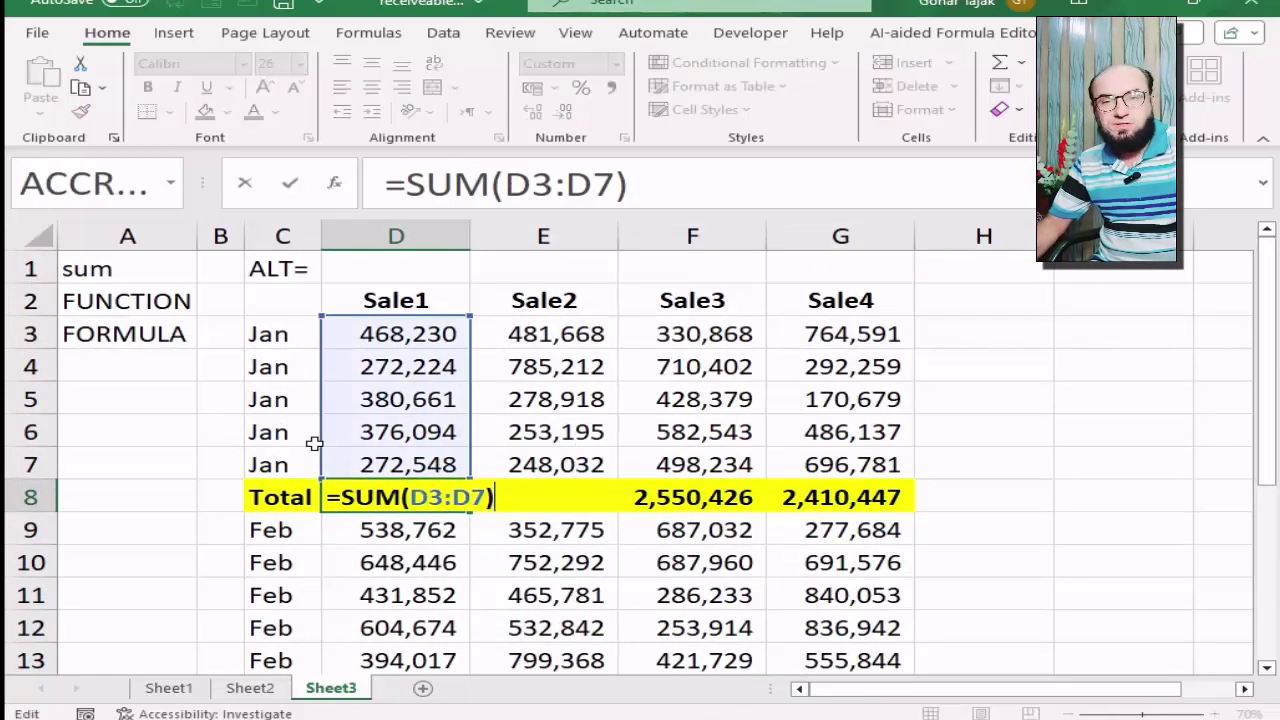
key("Return")
key("Down")
key("Down")
key("Down")
key("Down")
key("Down")
key("Down")
key("Down")
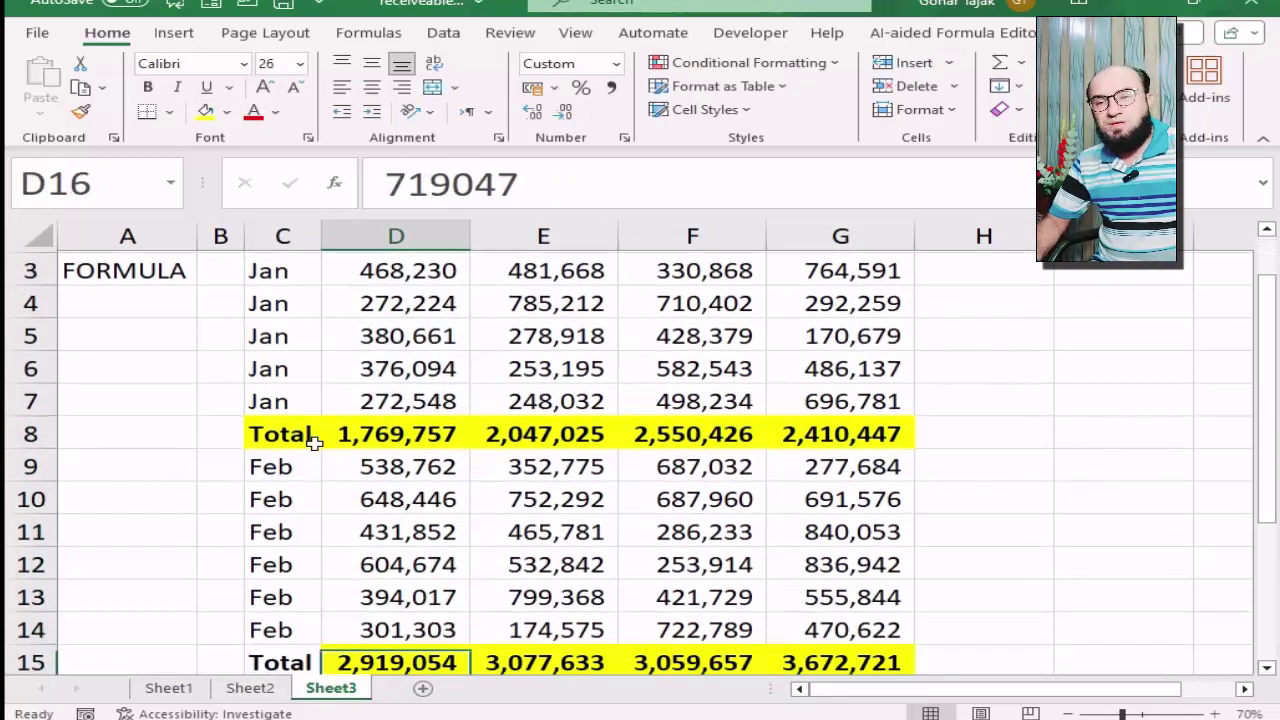
key("Down")
key("Down")
key("Down")
key("Down")
key("Down")
key("Down")
key("Down")
key("Down")
key("Down")
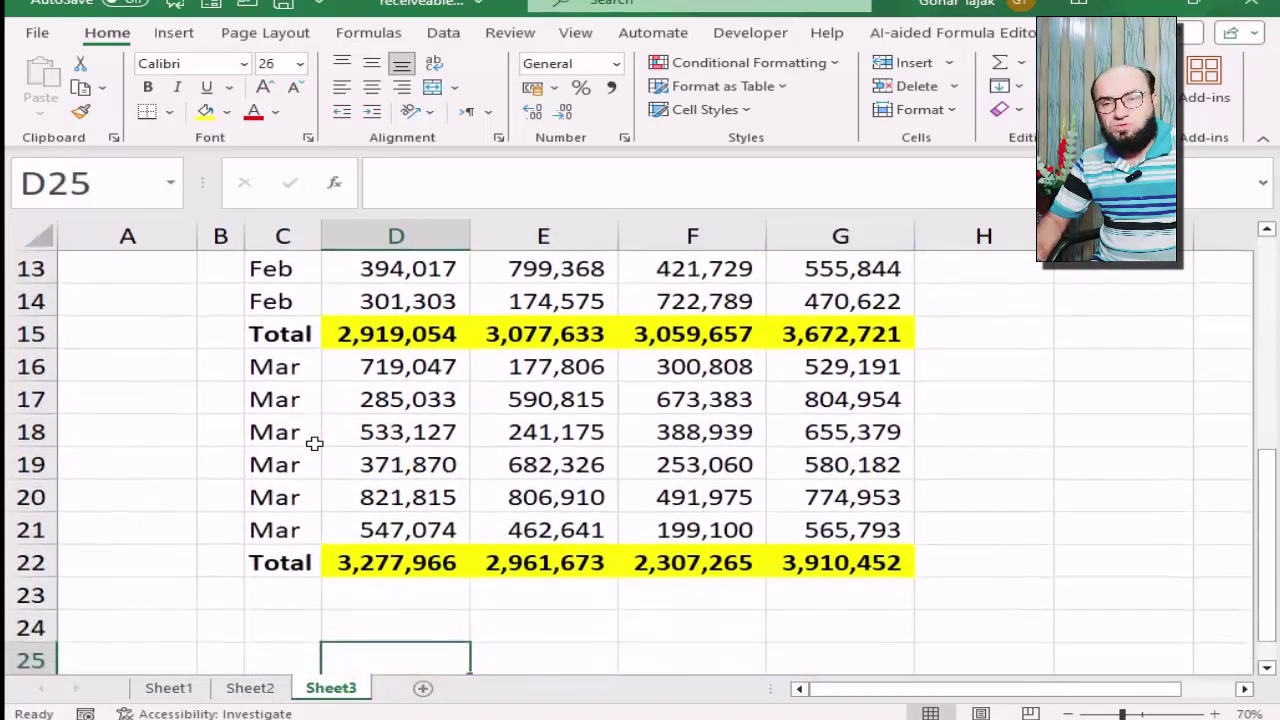
- Enter the label 'Grand Total' in C24 and autofit column C to fit it
key("Up")
key("Up")
key("Left")
key("Down")
type("G")
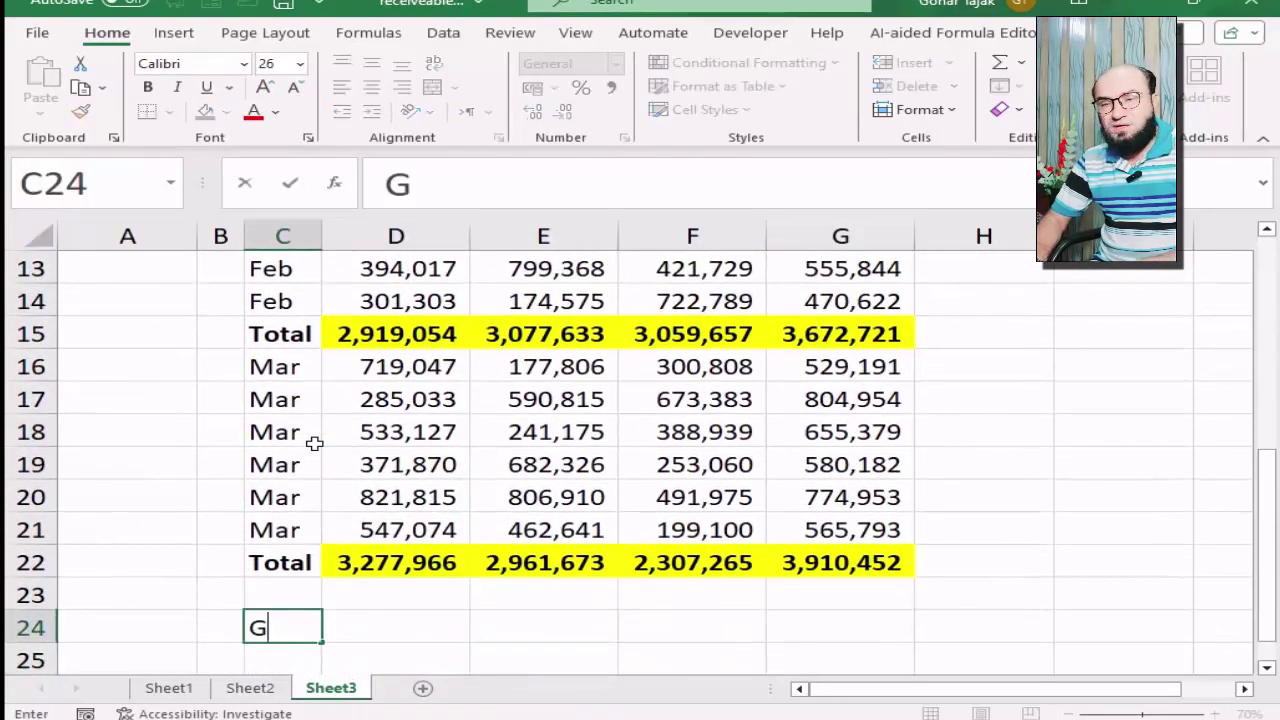
type("rand Total")
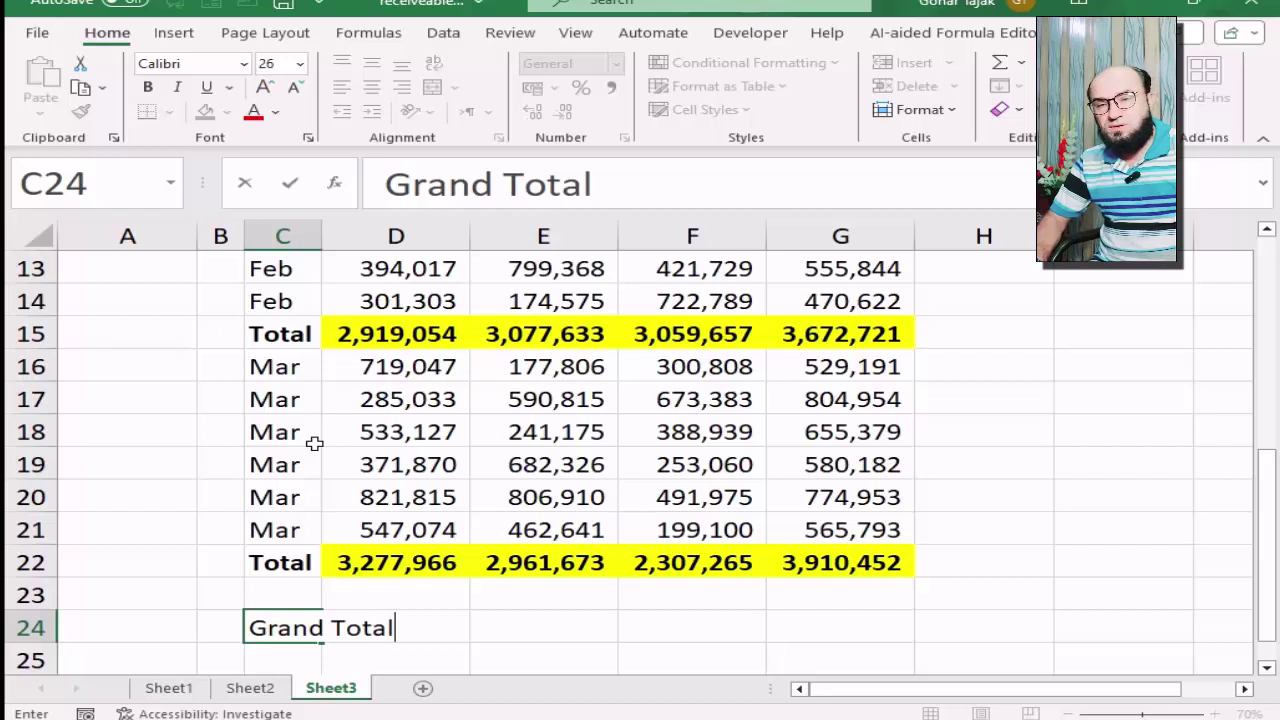
key("Return")
key("Up")
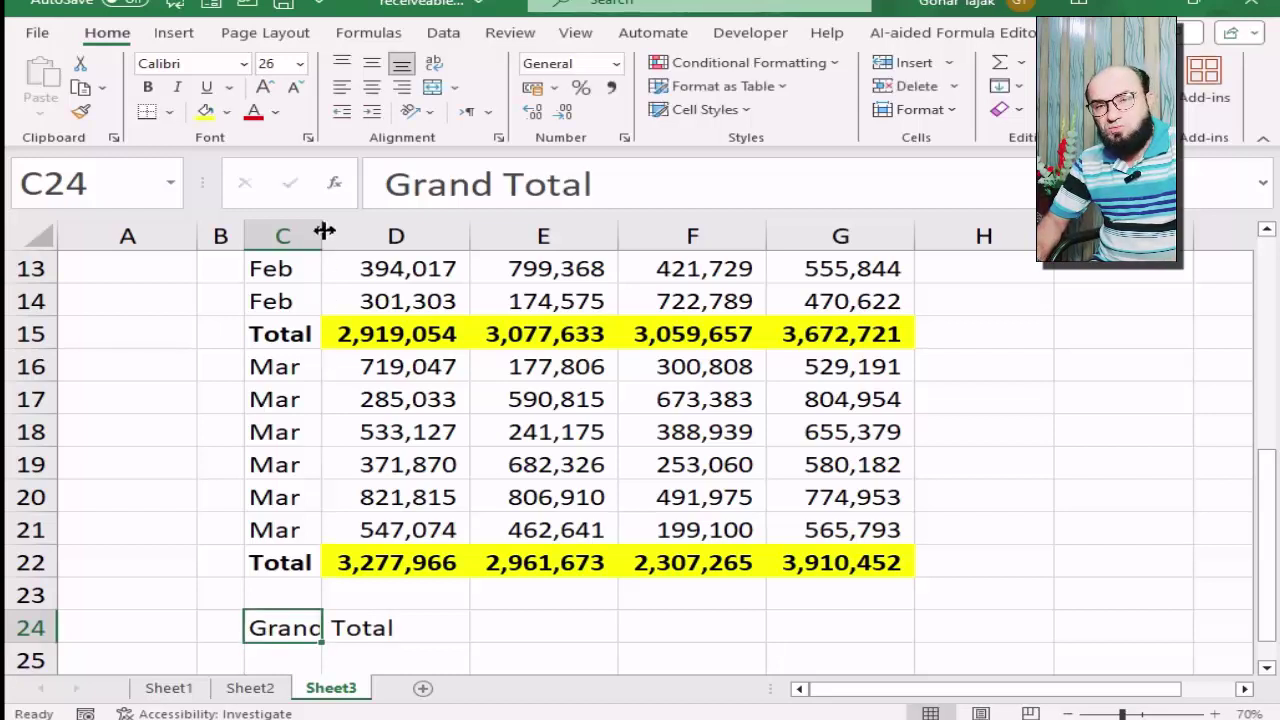
double_click(322, 231)
- Make D24:G24 bold and fill it with =SUM(D22,D15,D8) totals via AutoSum
left_click(446, 621)
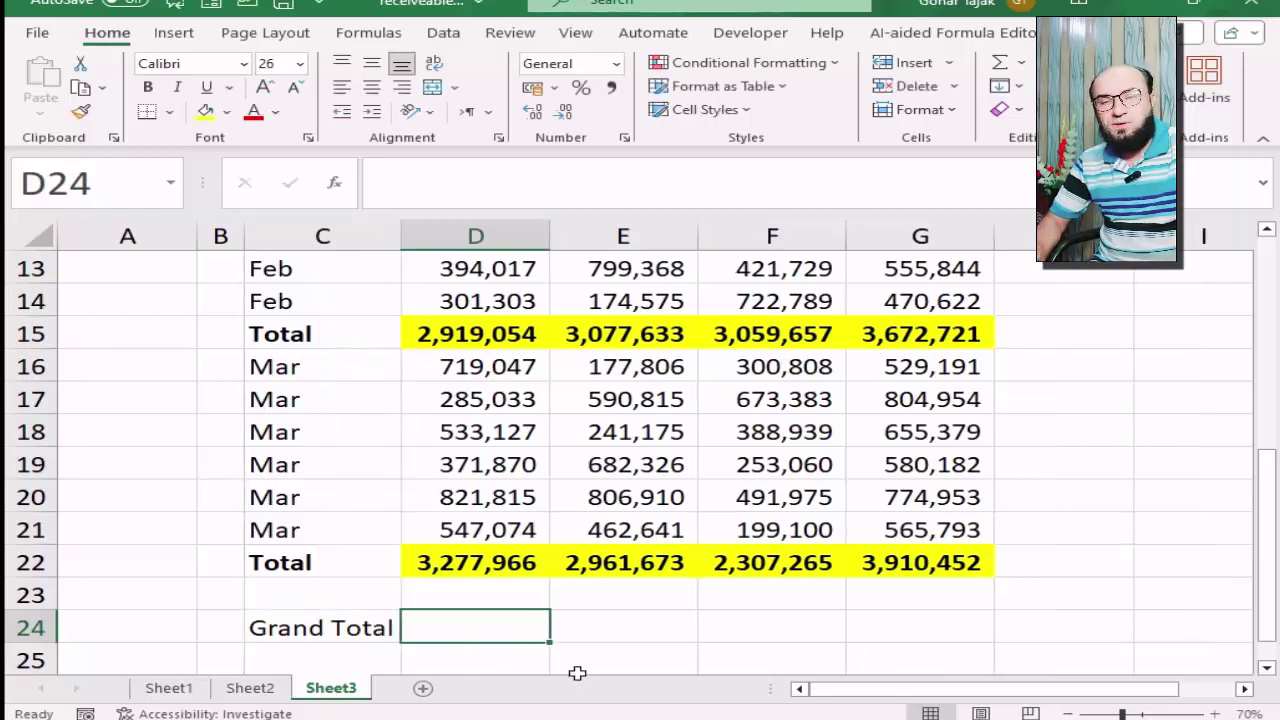
key("shift+Right")
key("shift+Right")
key("shift+Right")
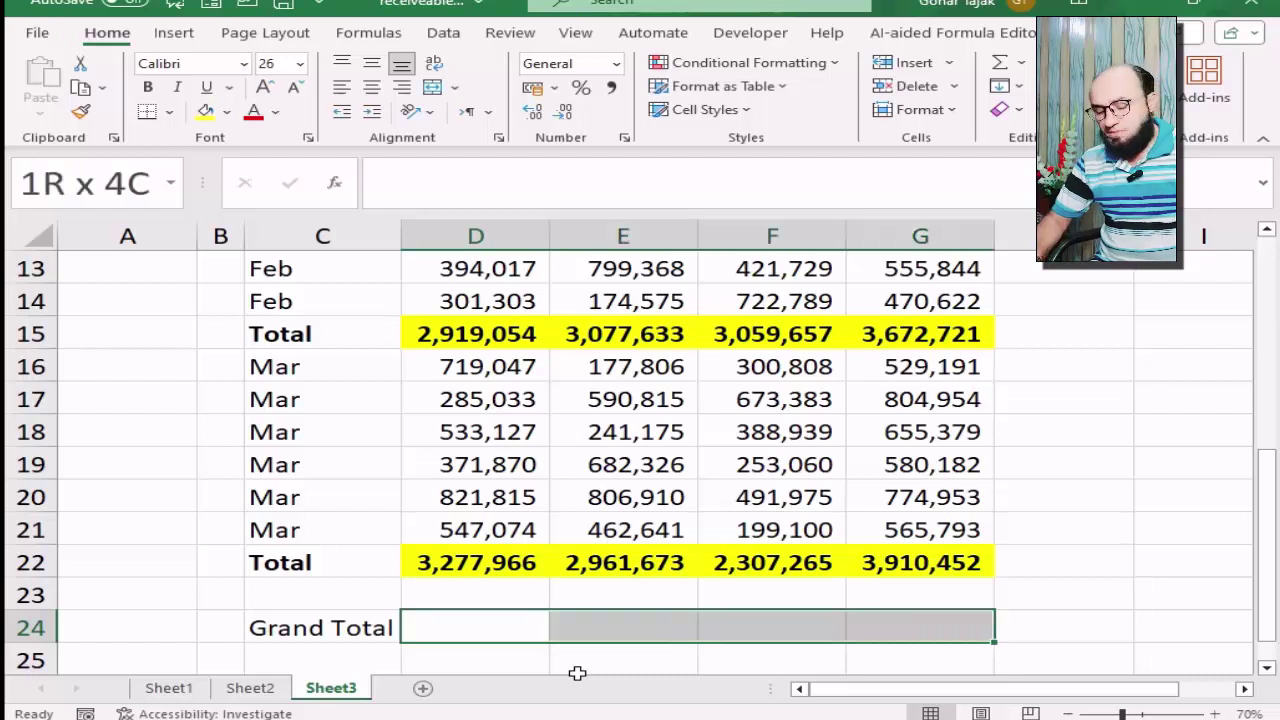
key("ctrl+b")
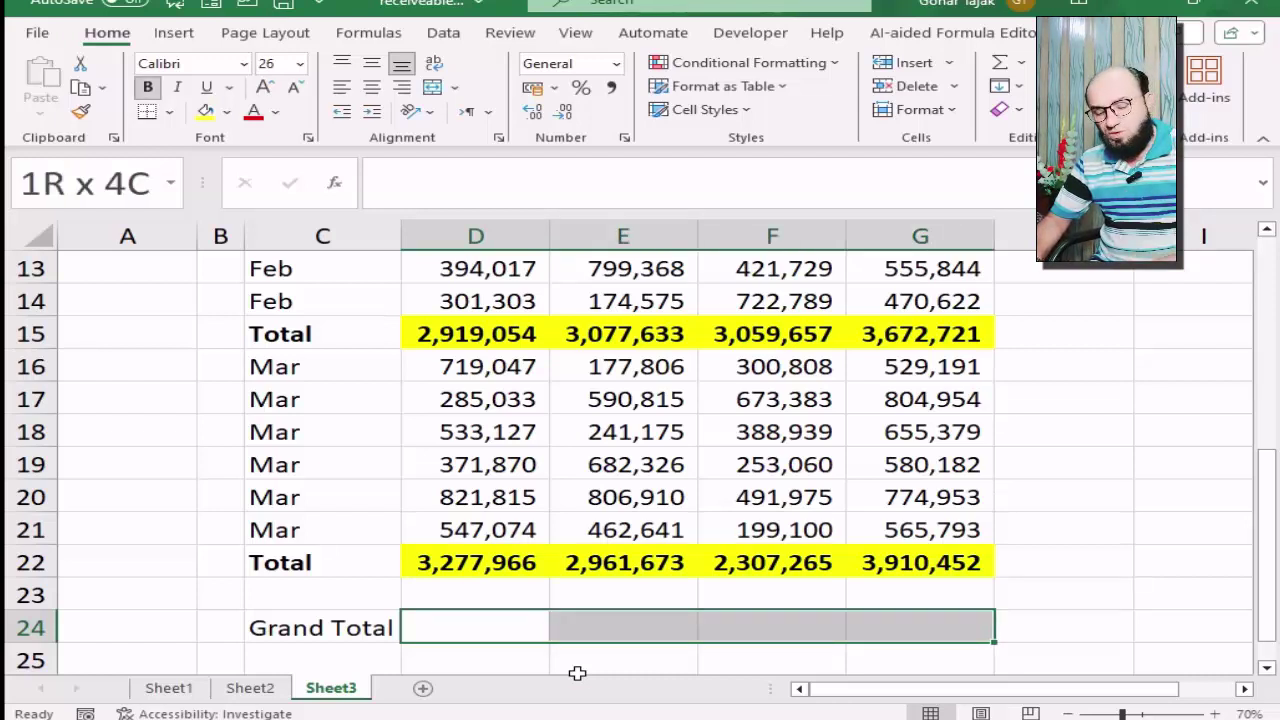
key("alt+equal")
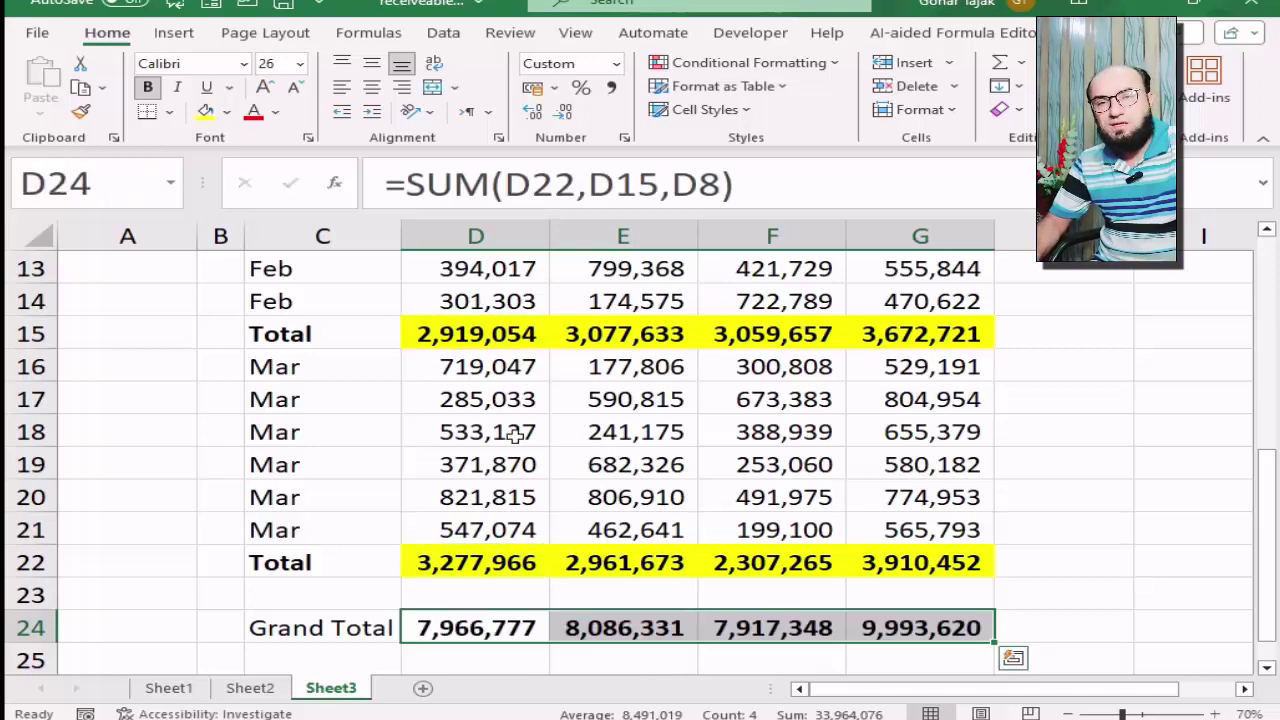
left_click(519, 321)
scroll(513, 398, "up", 2)
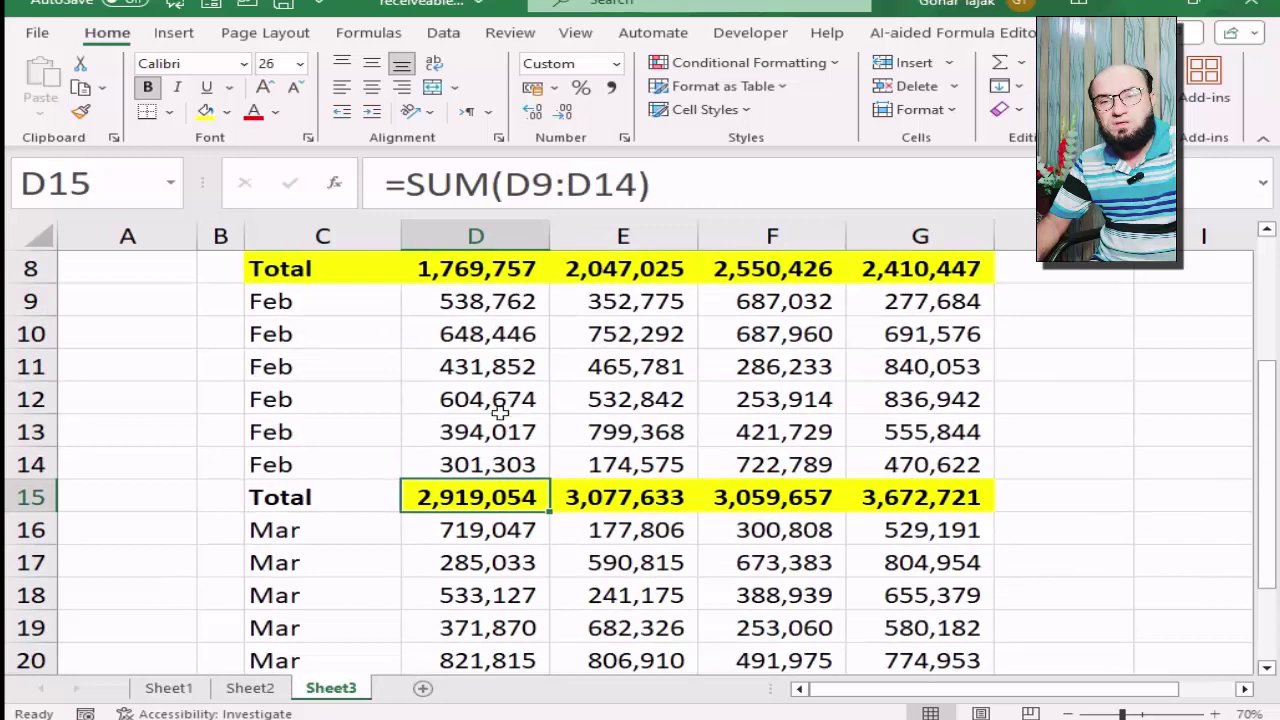
- Review the references of the D24 grand total formula without changing it
scroll(500, 410, "down", 2)
left_click(450, 618)
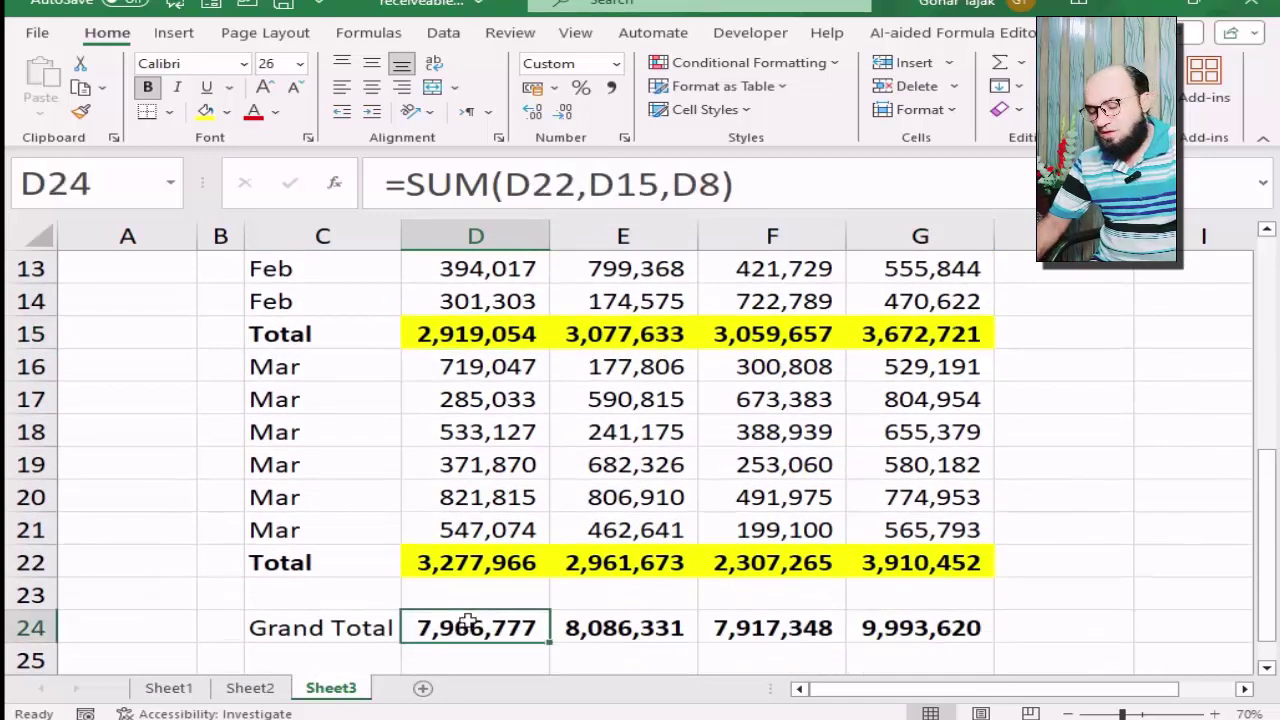
double_click(470, 614)
scroll(472, 560, "up", 3)
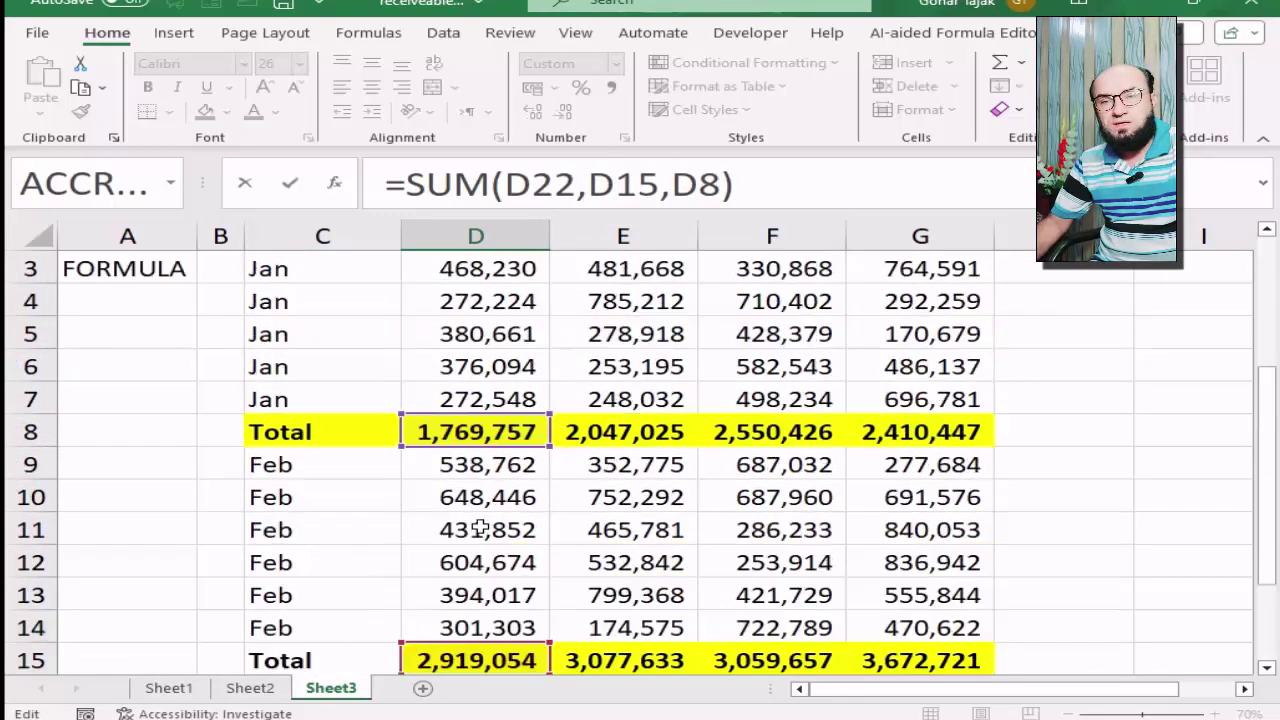
scroll(472, 530, "up", 1)
scroll(472, 522, "down", 3)
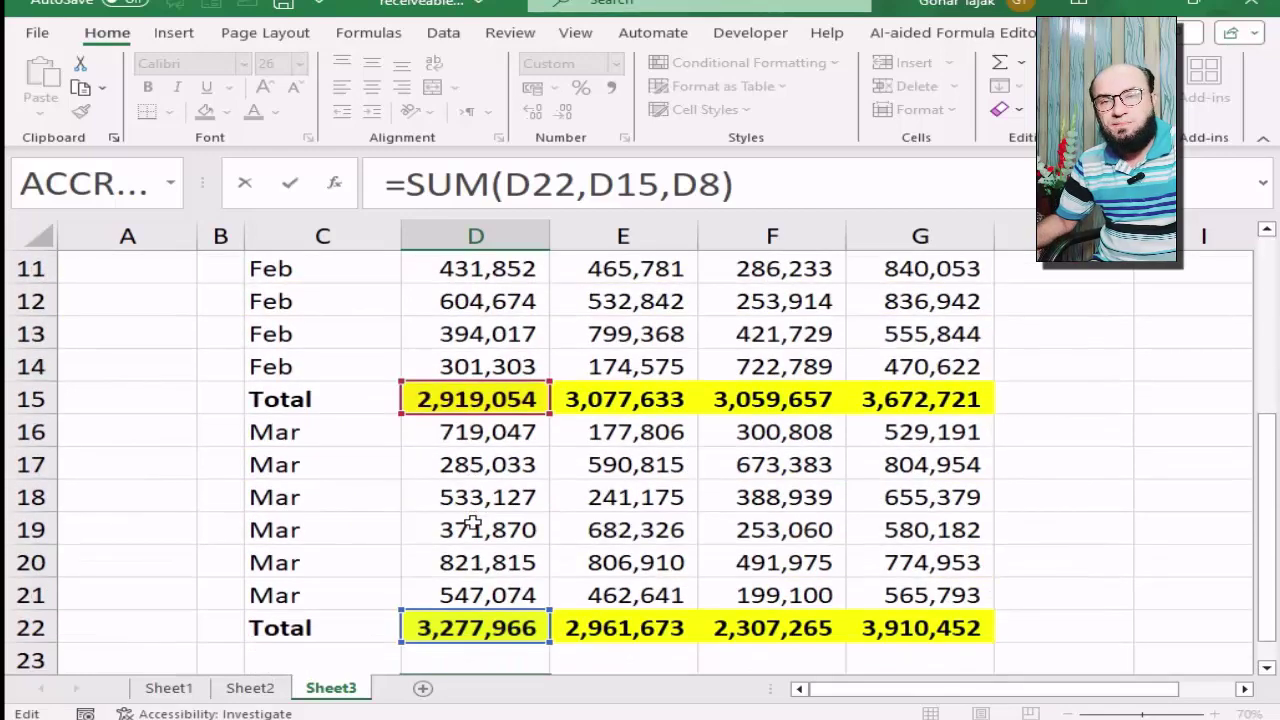
key("Escape")
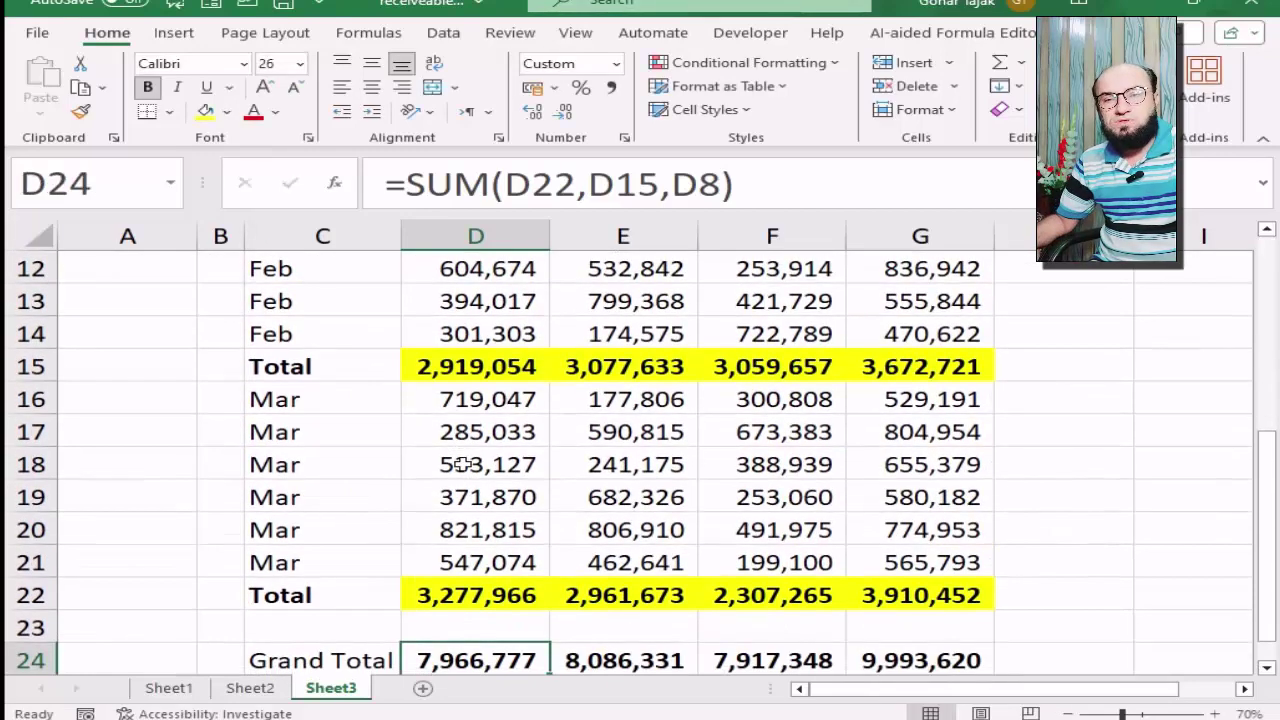
scroll(403, 489, "down", 1)
scroll(403, 489, "down", 1)
scroll(403, 489, "up", 1)
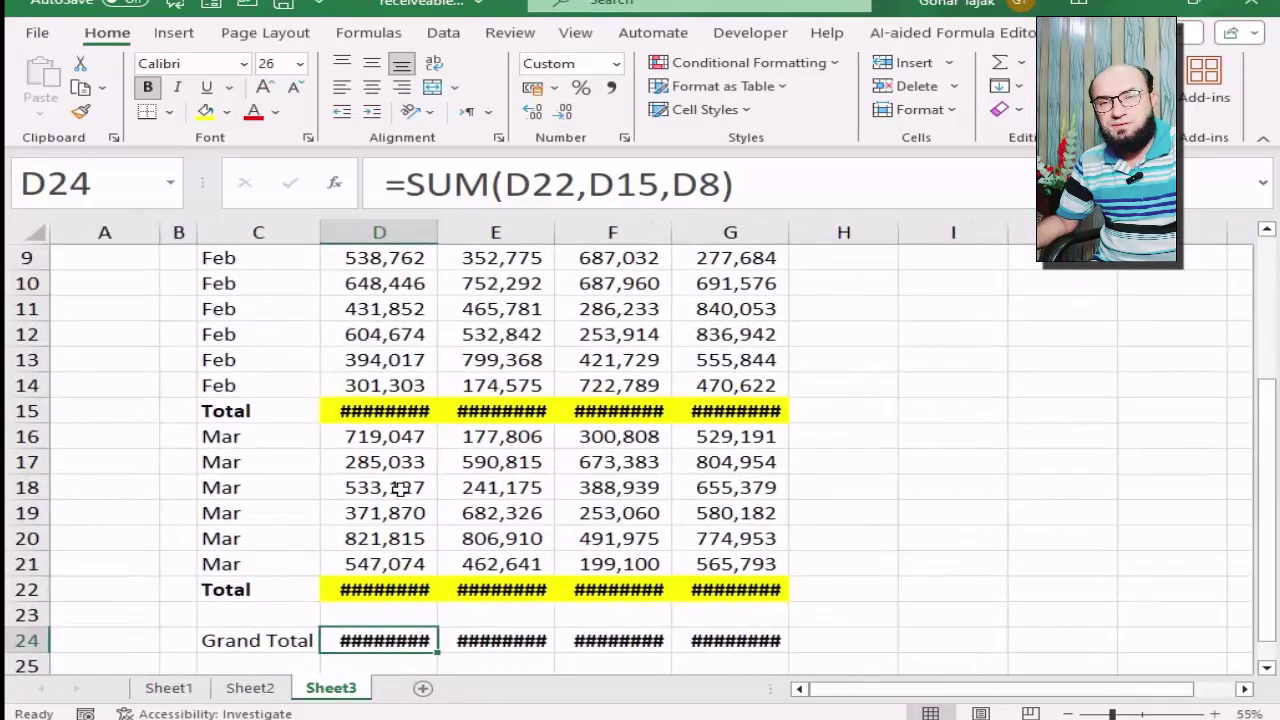
- Widen columns D to G so the totals display fully, then recheck D24's formula
left_click(397, 232)
mouse_move(397, 232)
left_mouse_down()
mouse_move(720, 232)
mouse_move(698, 232)
left_mouse_up()
left_click(380, 640)
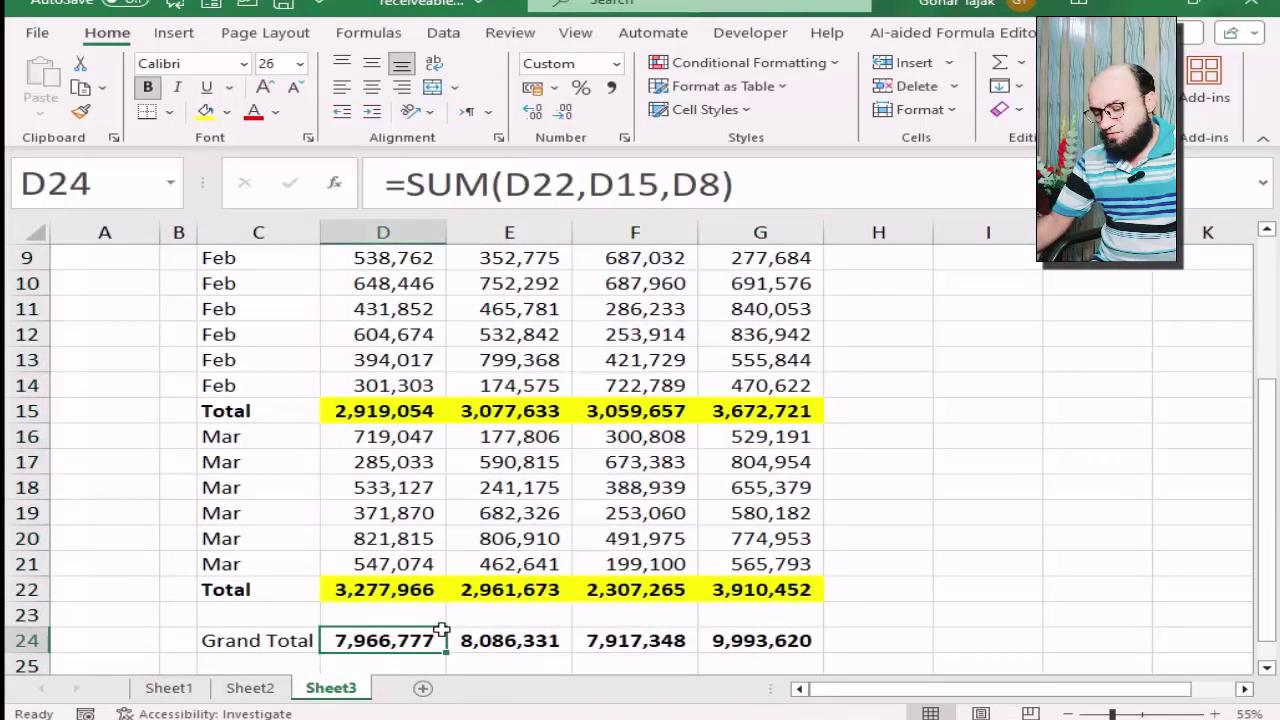
double_click(441, 630)
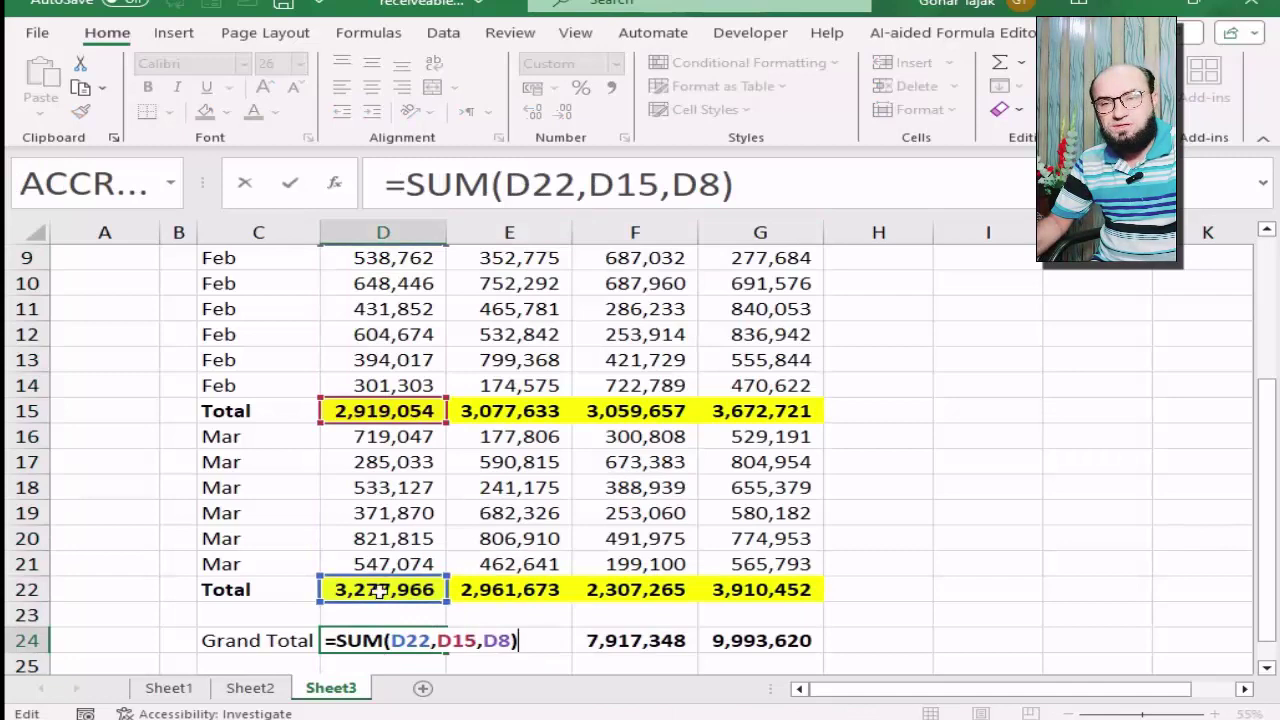
scroll(398, 420, "up", 2)
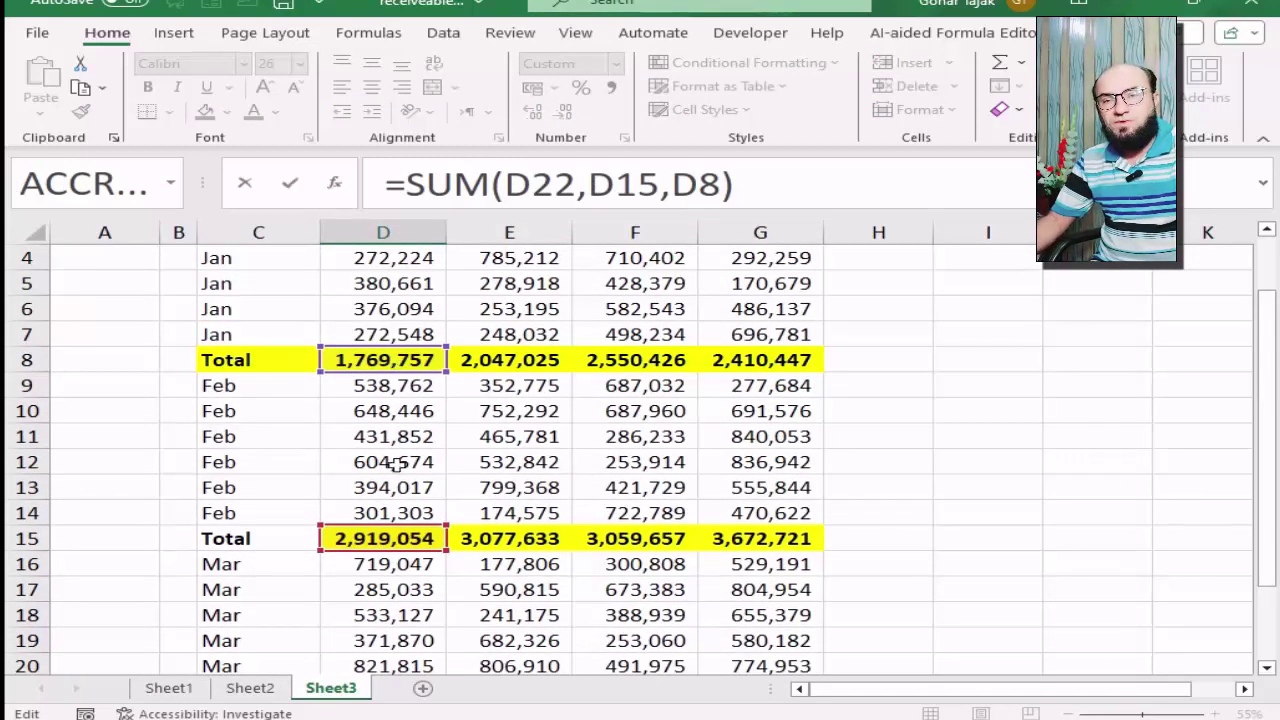
key("Escape")
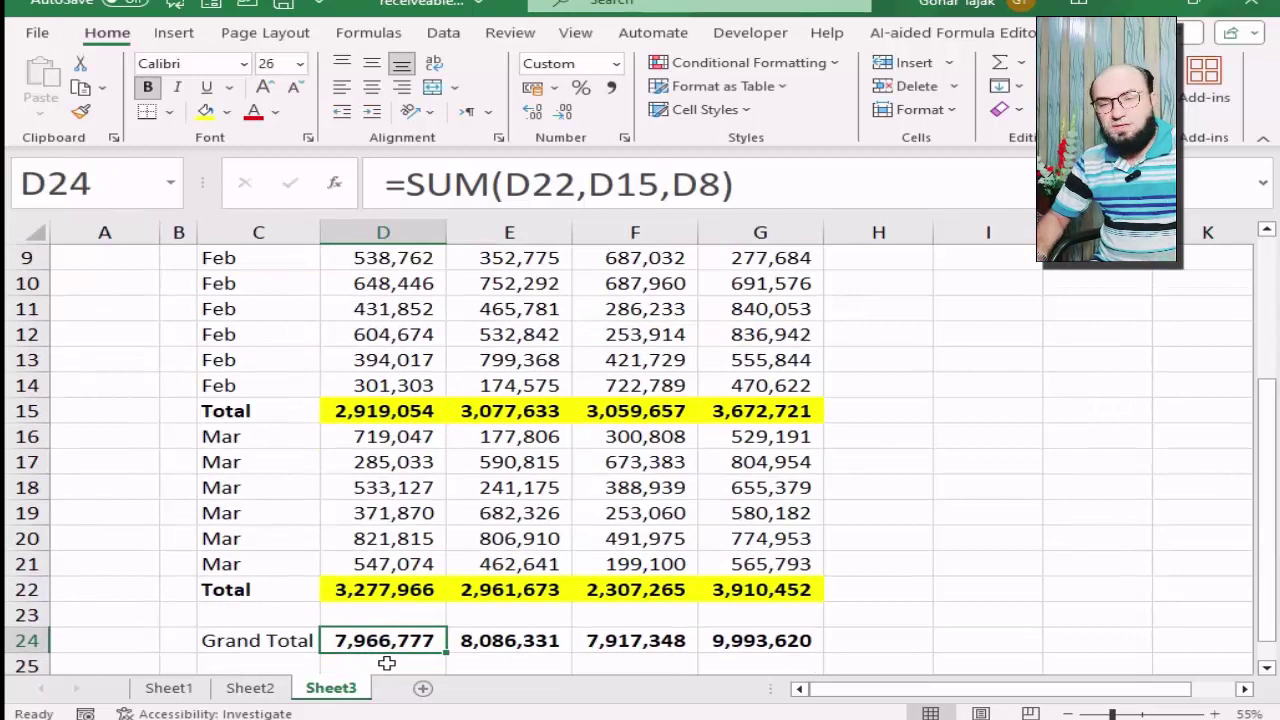
- Clear D24:G24 and rebuild the grand totals with AutoSum, giving 7,966,777 to 9,993,620
key("shift+Right")
key("shift+Right")
key("shift+Right")
key("Delete")
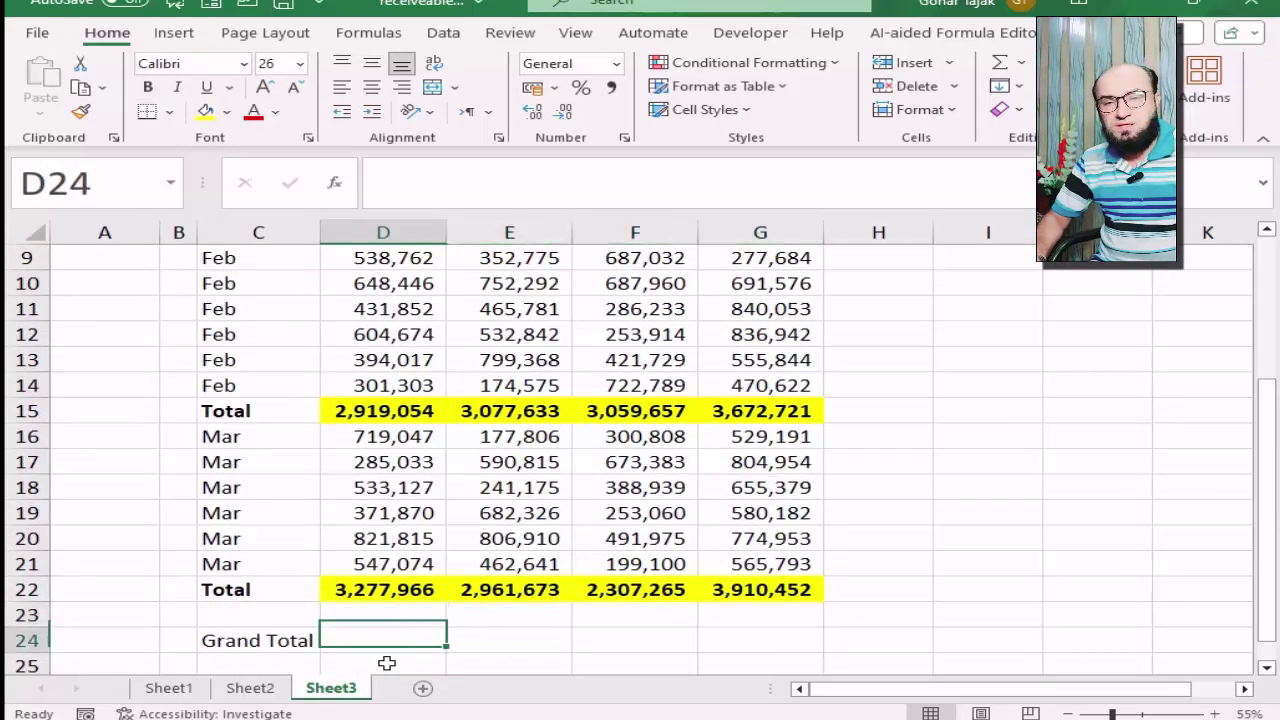
key("shift+Right")
key("shift+Right")
key("shift+Right")
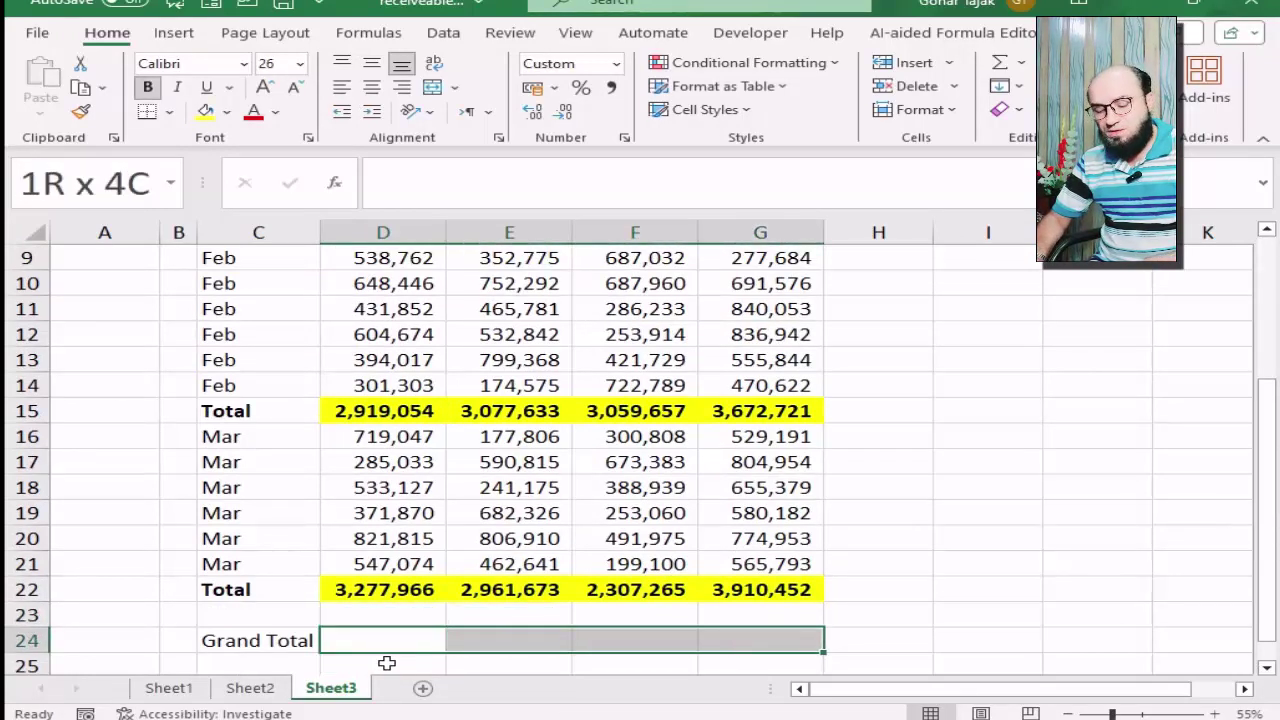
key("alt+equal")
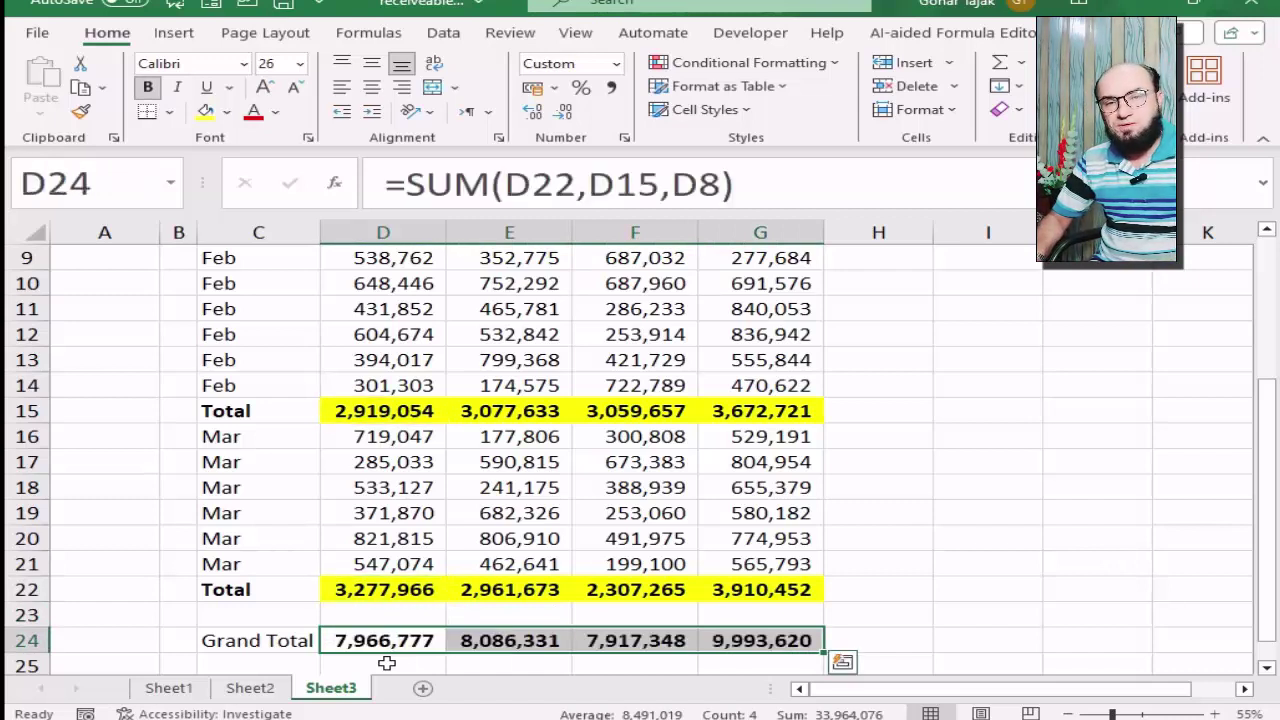
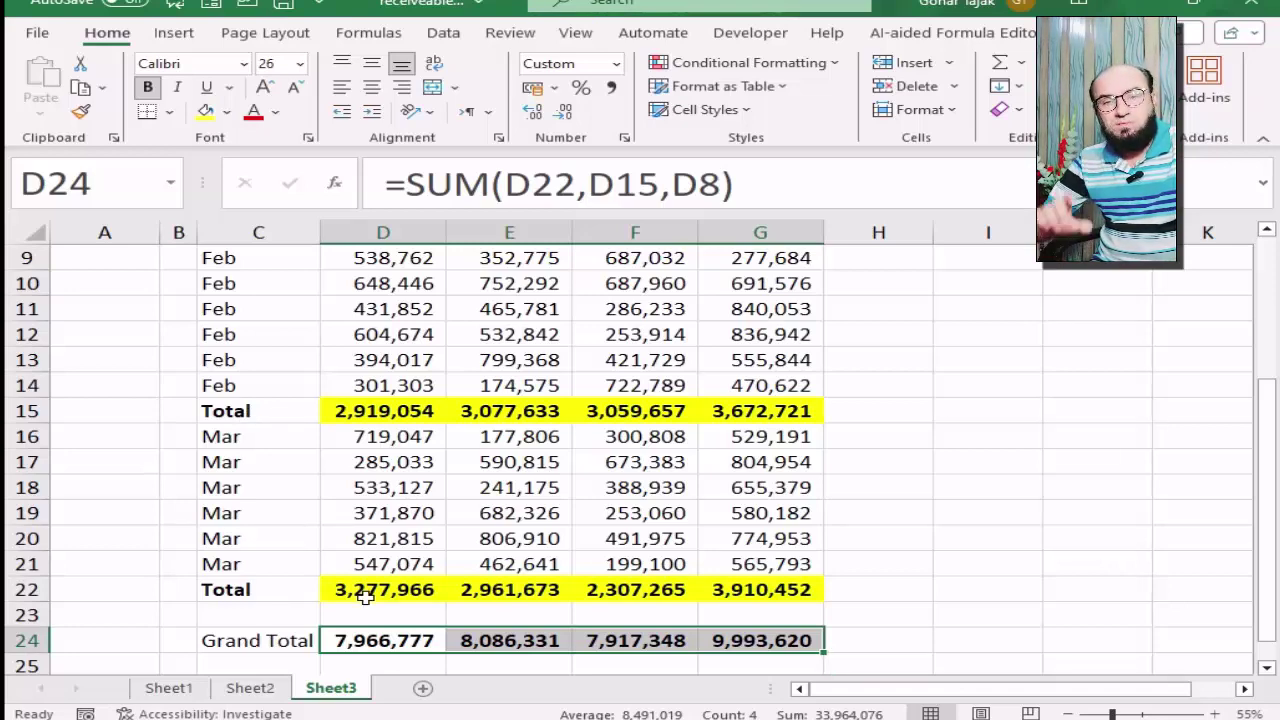
- Review the table's Sale4 values in column G and the January Sale1 total formula
scroll(366, 597, "up", 3)
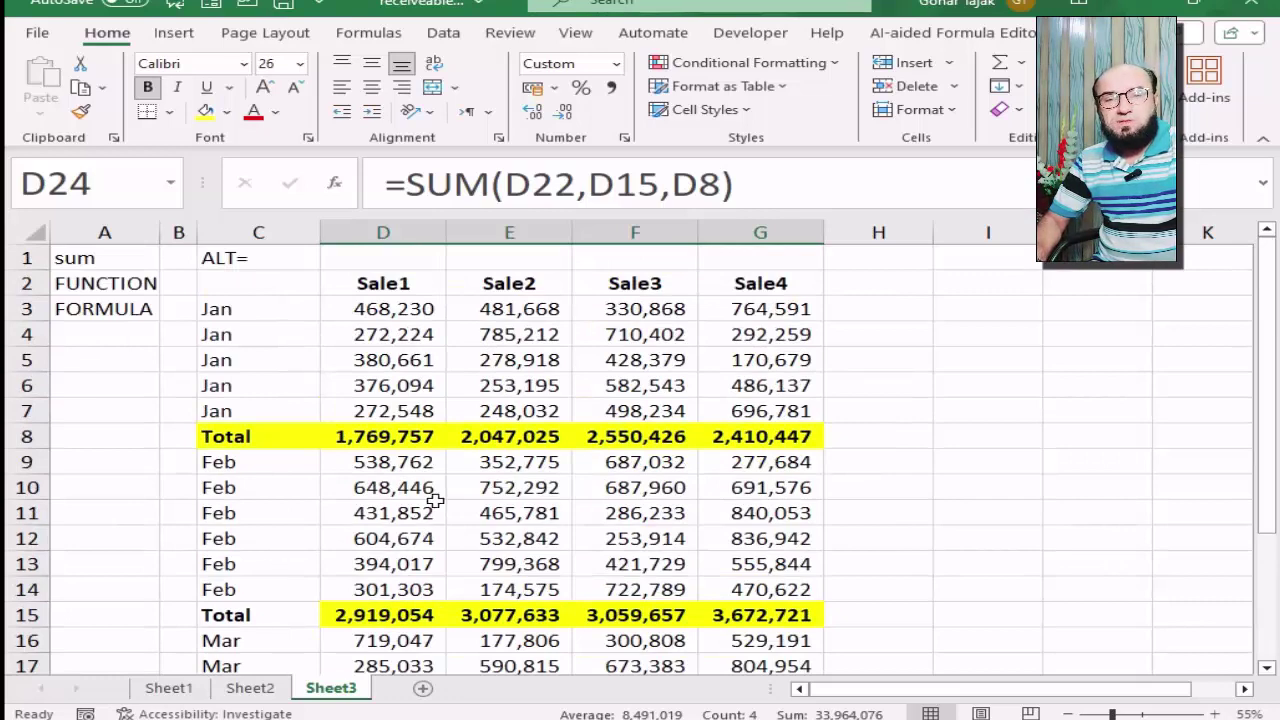
scroll(436, 500, "down", 2)
scroll(436, 500, "down", 2)
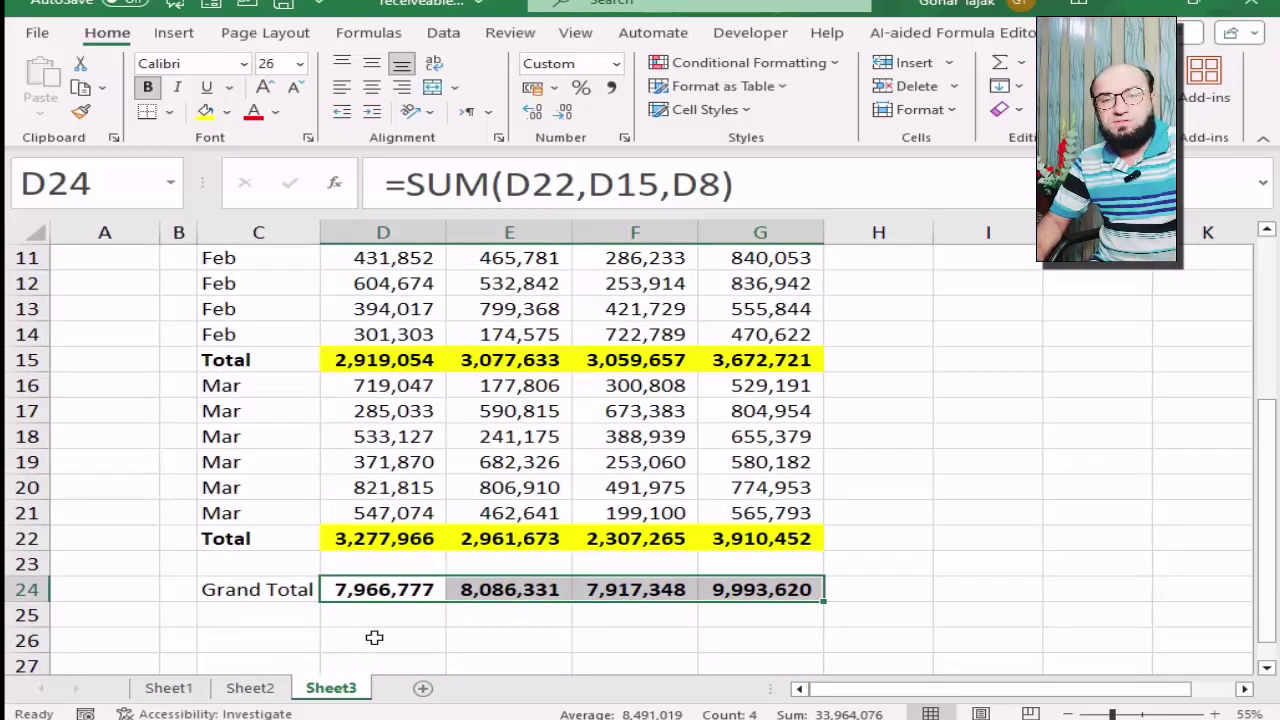
left_click(945, 480)
scroll(946, 476, "up", 3)
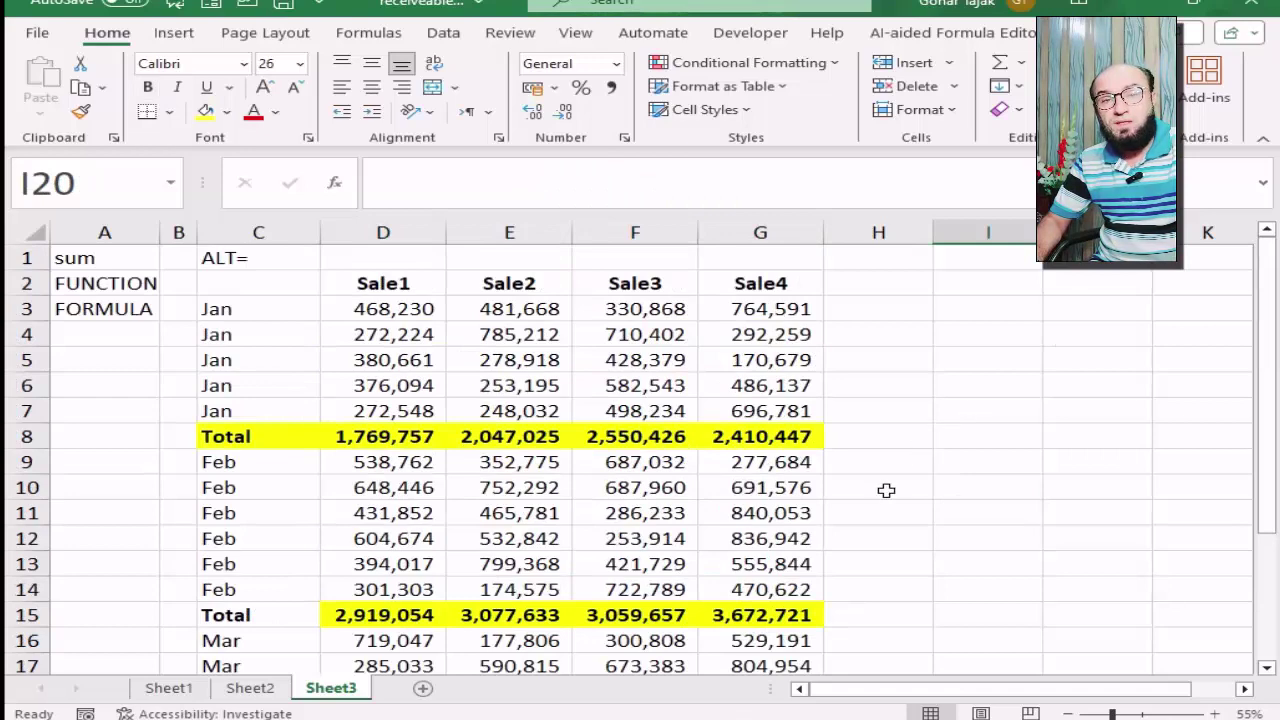
left_click_drag(790, 310, 748, 655)
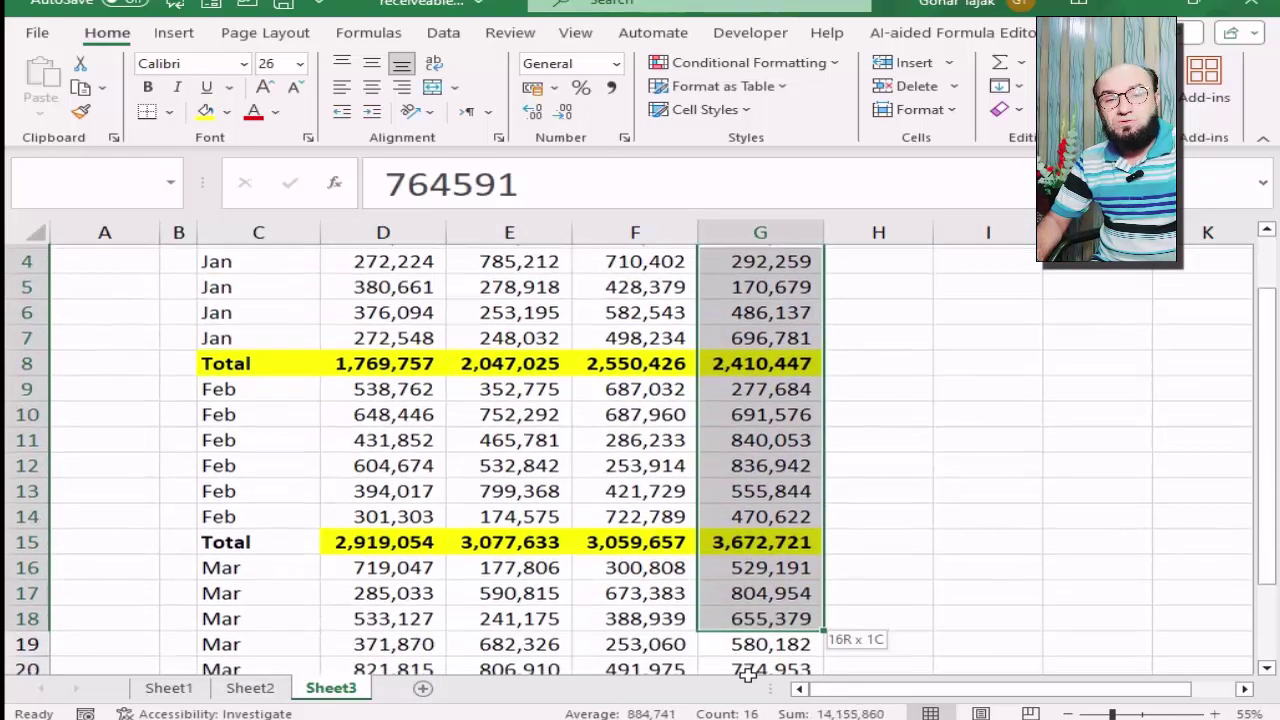
scroll(860, 460, "up", 1)
scroll(871, 457, "up", 1)
left_click(994, 294)
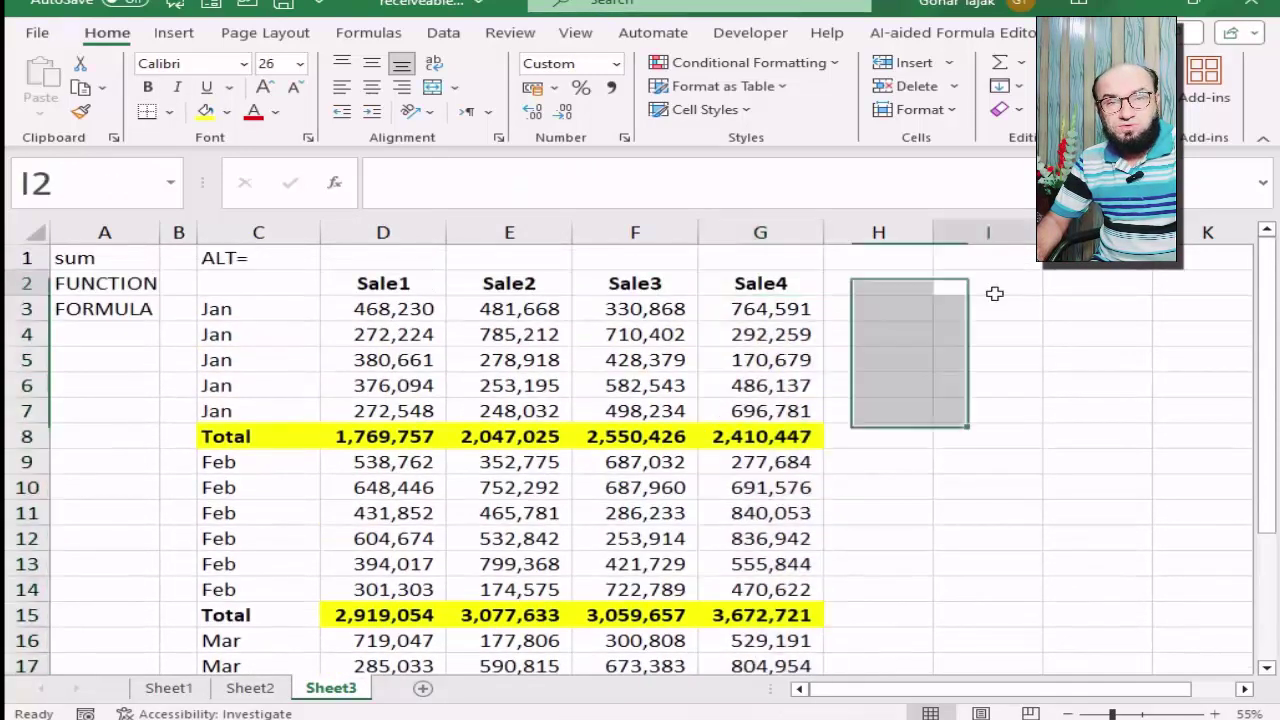
left_click(430, 436)
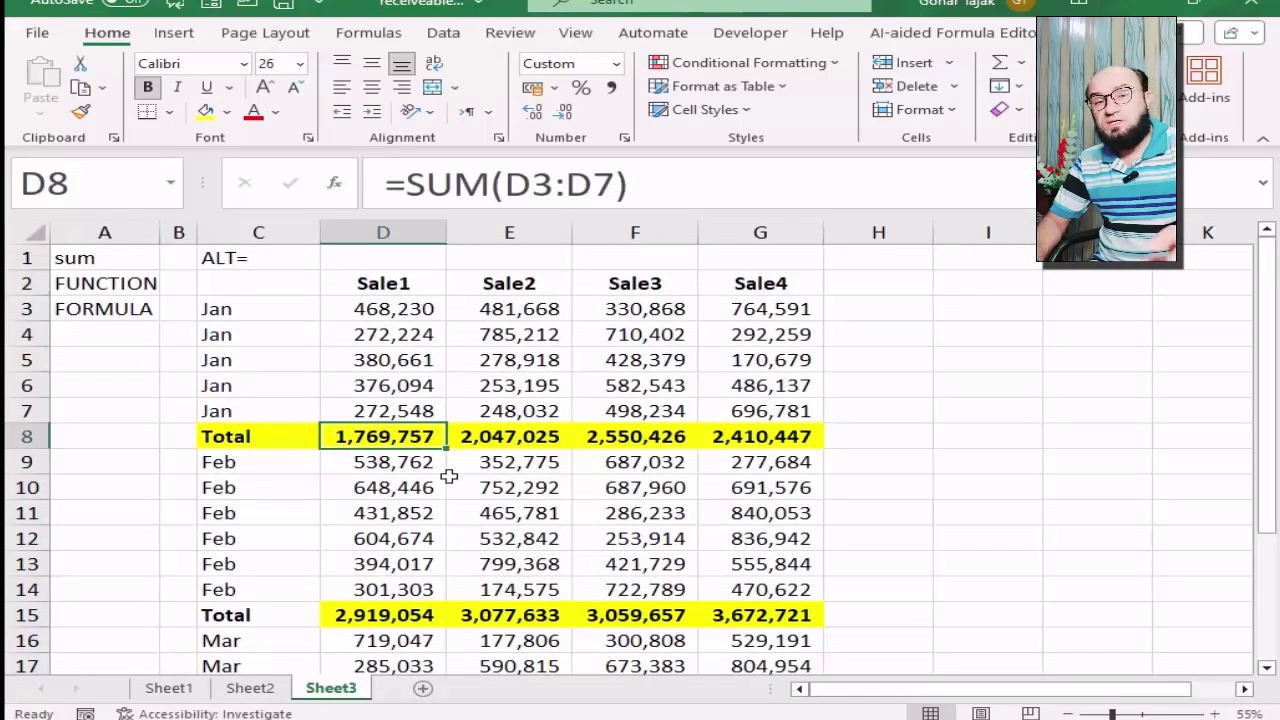
- Rename the Sale1, Sale2 and Sale3 headings to Sale, Exp and Balance
key("Up")
key("Up")
key("Up")
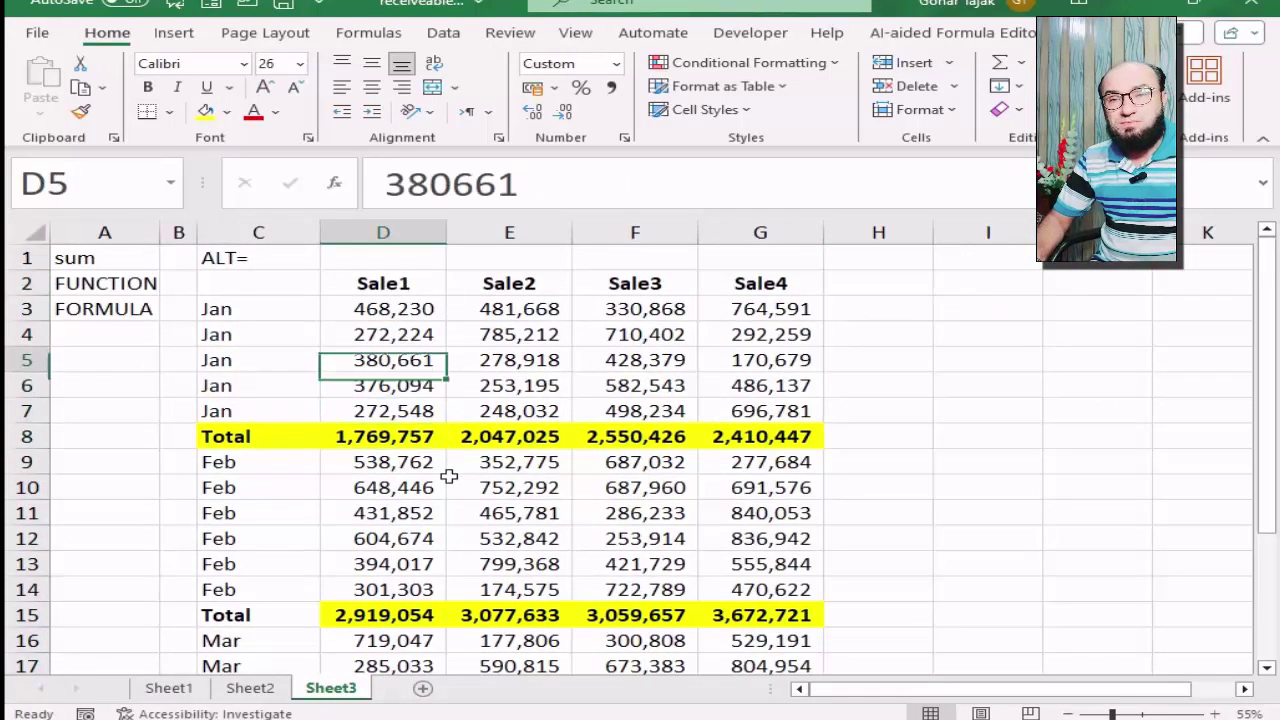
key("Up")
key("Up")
key("Up")
key("F2")
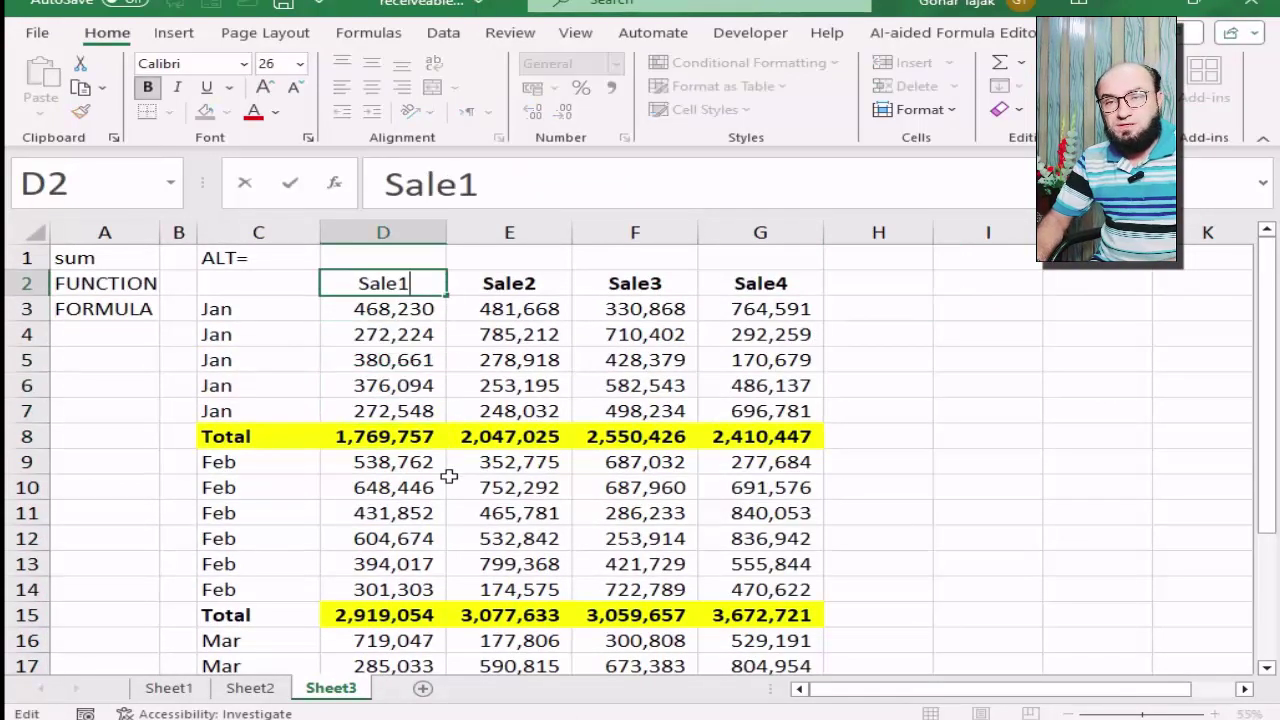
key("BackSpace")
key("Return")
key("Up")
key("Right")
type("E")
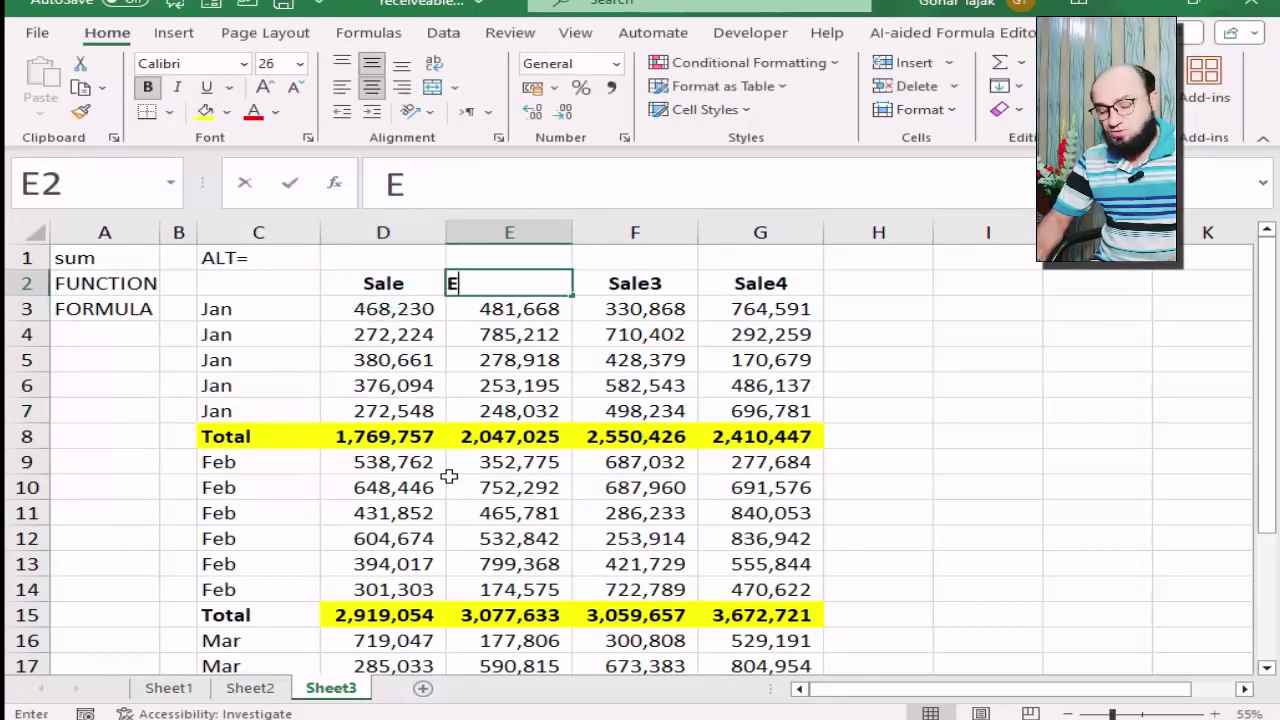
type("xp")
key("Tab")
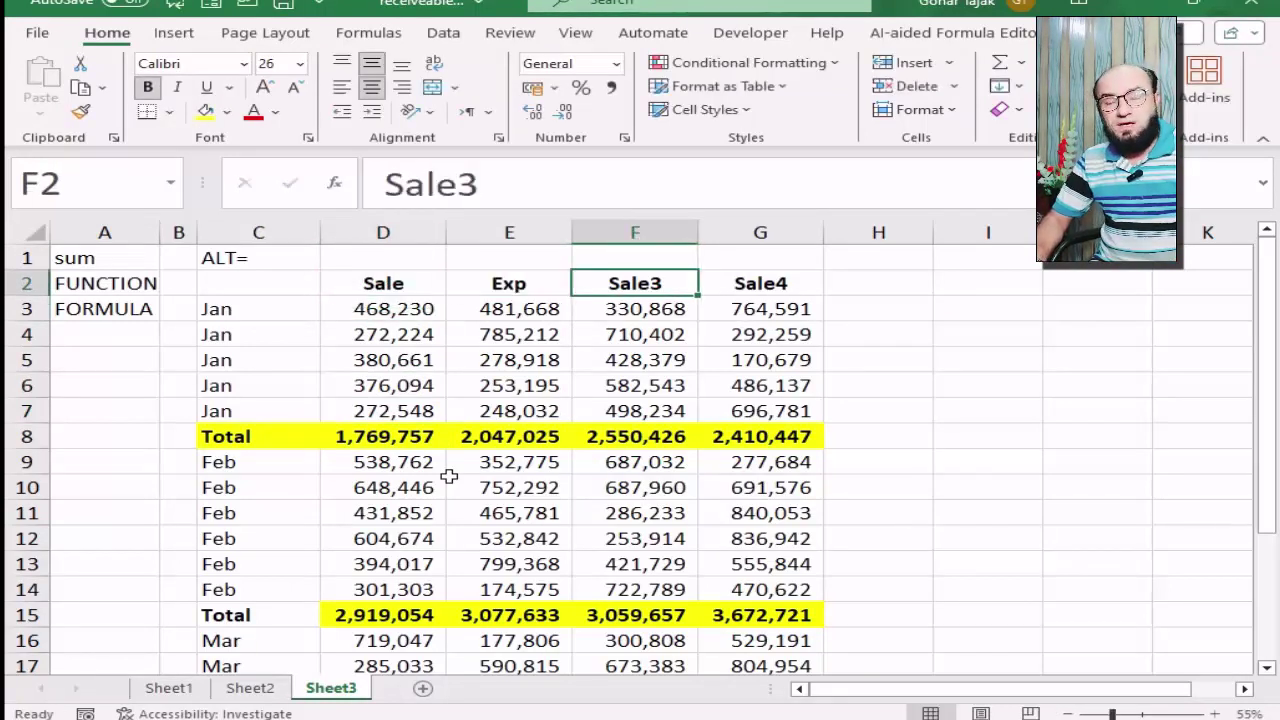
type("Balance")
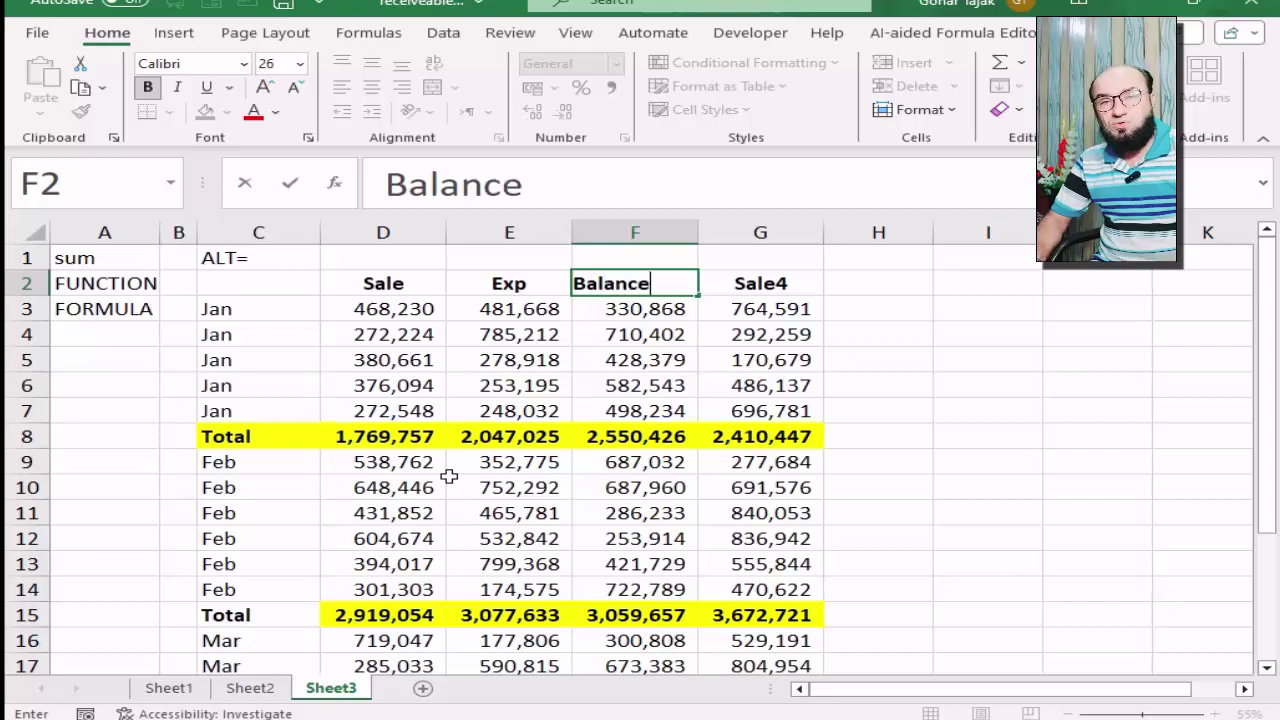
key("Return")
- Clear the whole Sale4 column's contents
key("Up")
key("Right")
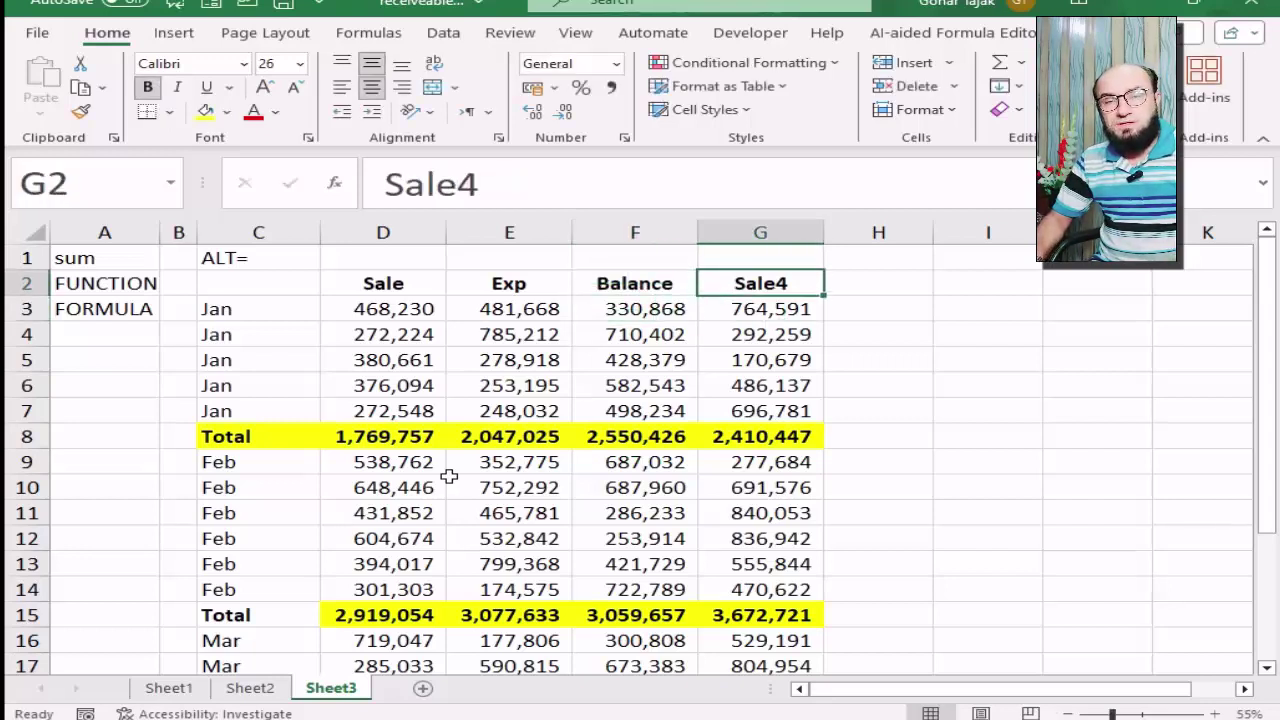
key("ctrl+shift+Down")
key("Delete")
- Delete the January, February and March Total rows and the Grand Total row
key("Left")
key("Left")
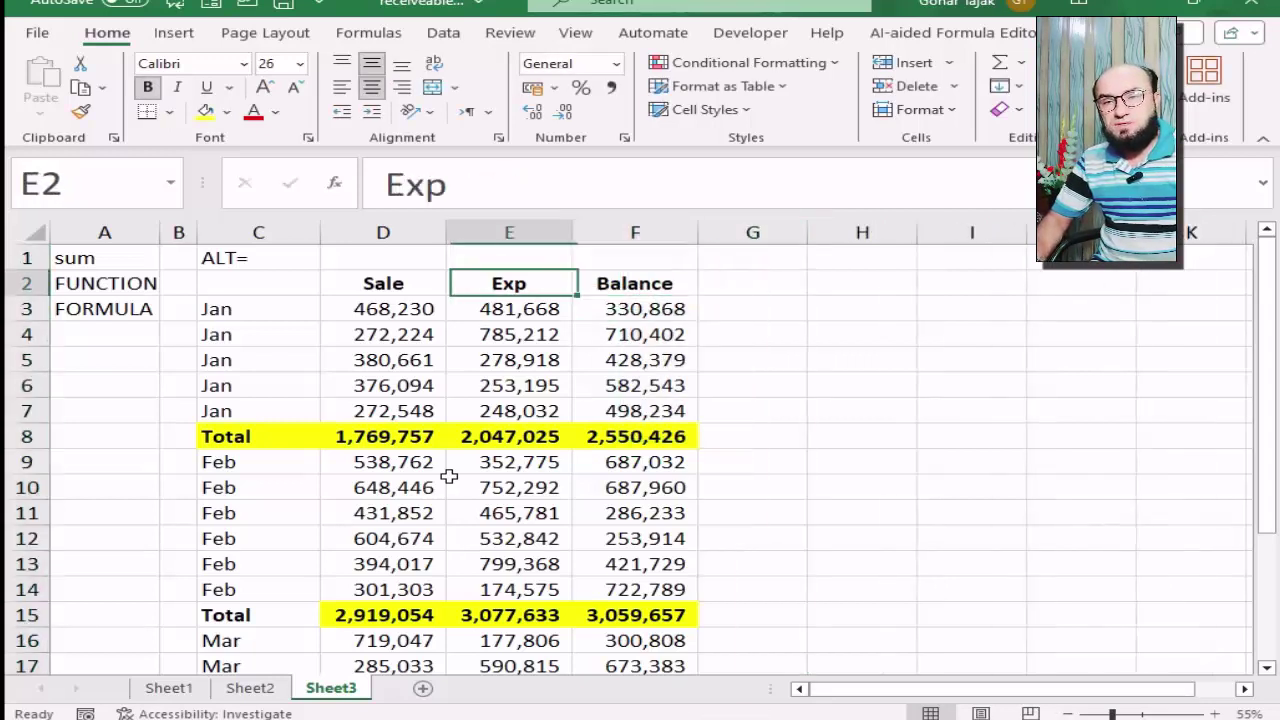
key("Left")
key("Down")
key("Down")
key("Down")
key("Down")
key("Down")
key("Down")
key("shift+space")
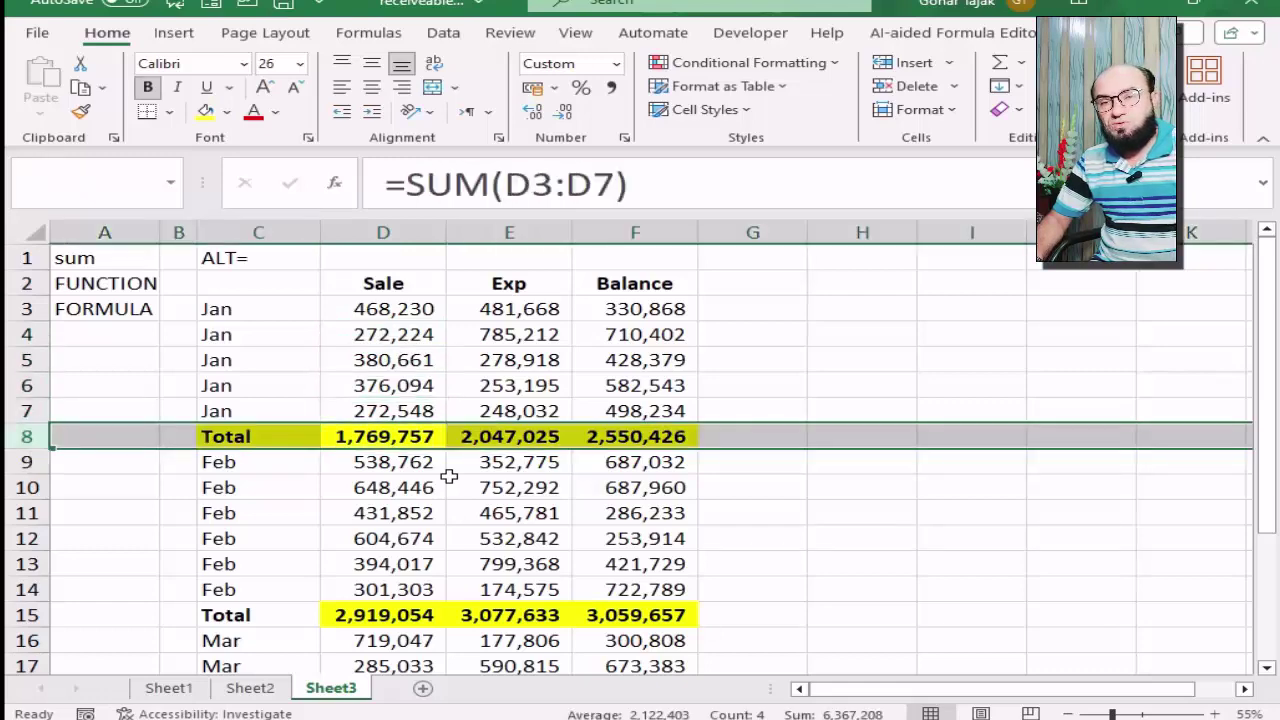
key("ctrl+minus")
key("Down")
key("Down")
key("Down")
key("Down")
key("Down")
key("Down")
key("Down")
key("Up")
key("shift+space")
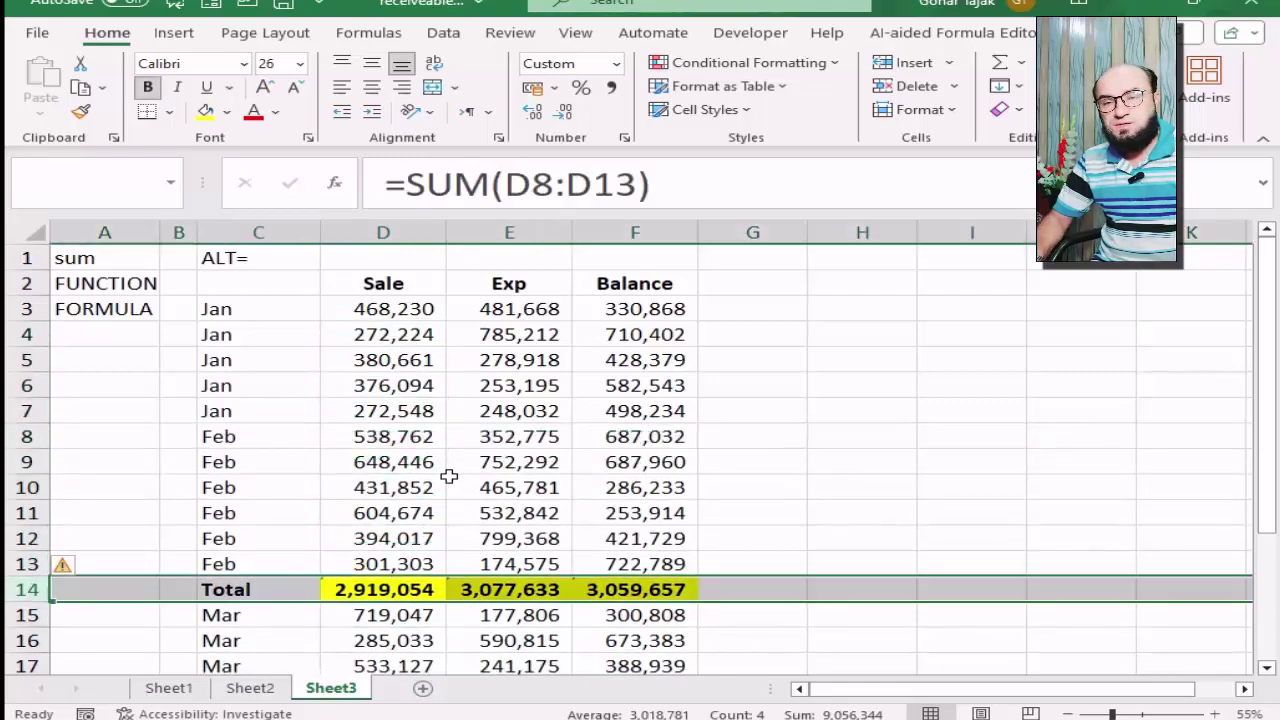
key("ctrl+minus")
key("Down")
key("Down")
key("Down")
key("Down")
key("Down")
key("Down")
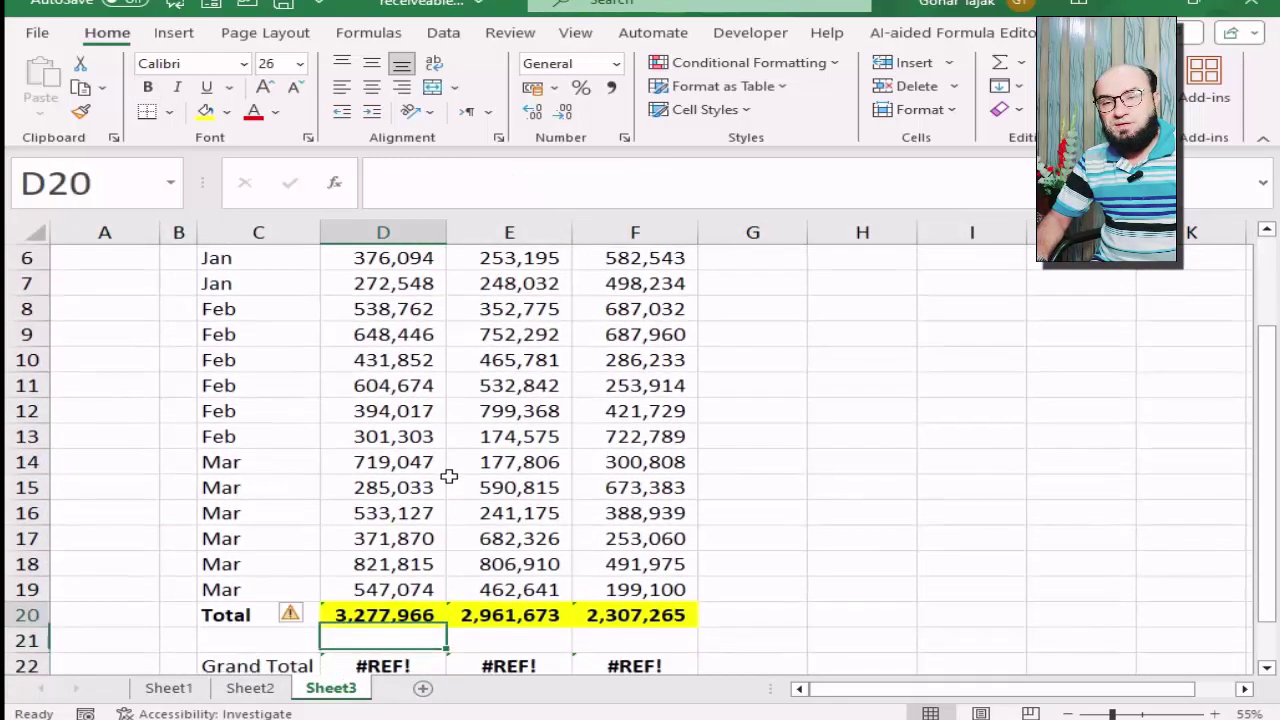
key("shift+space")
key("ctrl+minus")
key("Down")
key("shift+space")
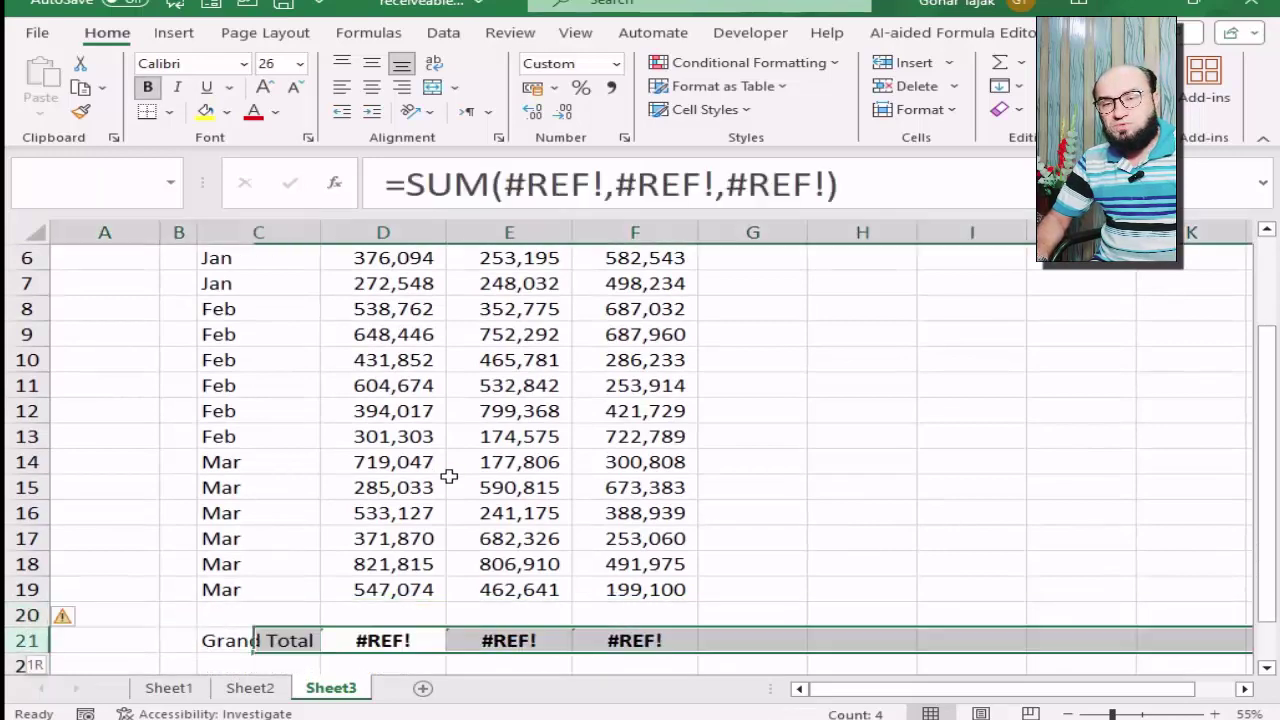
key("ctrl+minus")
key("ctrl+Up")
key("ctrl+Up")
key("Down")
key("Up")
- Check where the data ends, then return to the top of the table
key("Down")
key("Down")
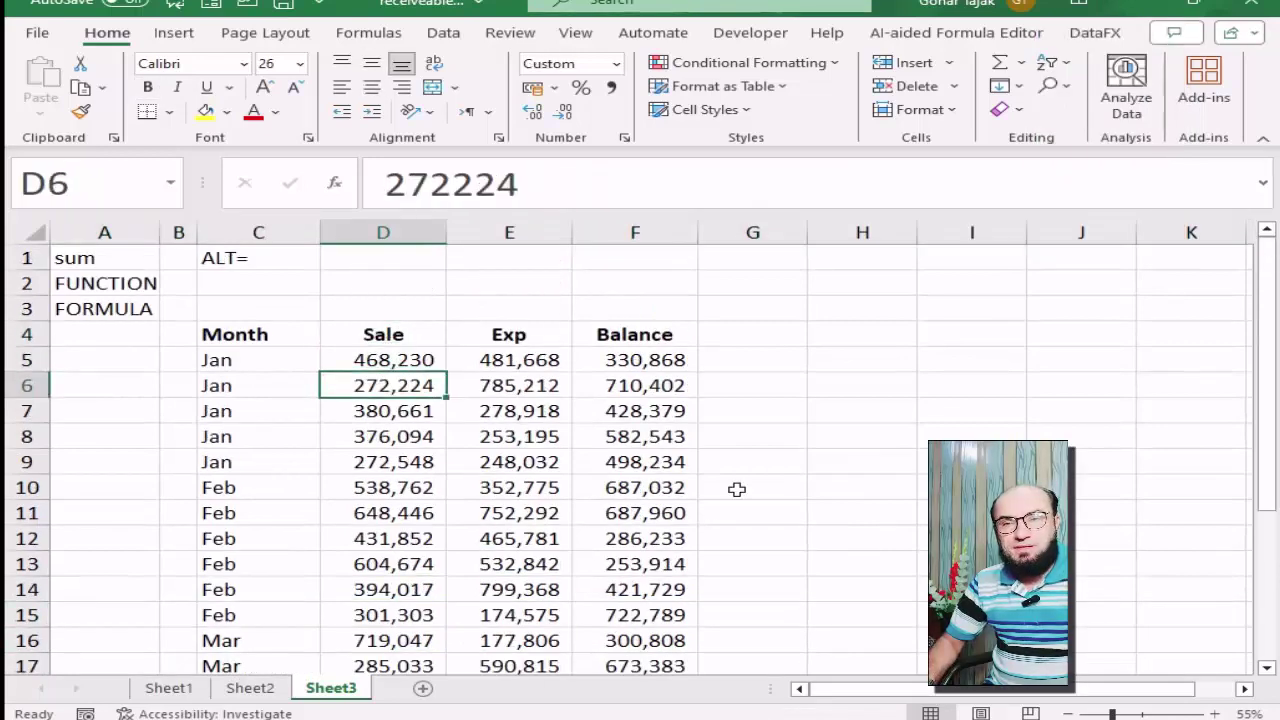
key("ctrl+Down")
key("Down")
key("Up")
key("Up")
key("ctrl+Up")
key("Up")
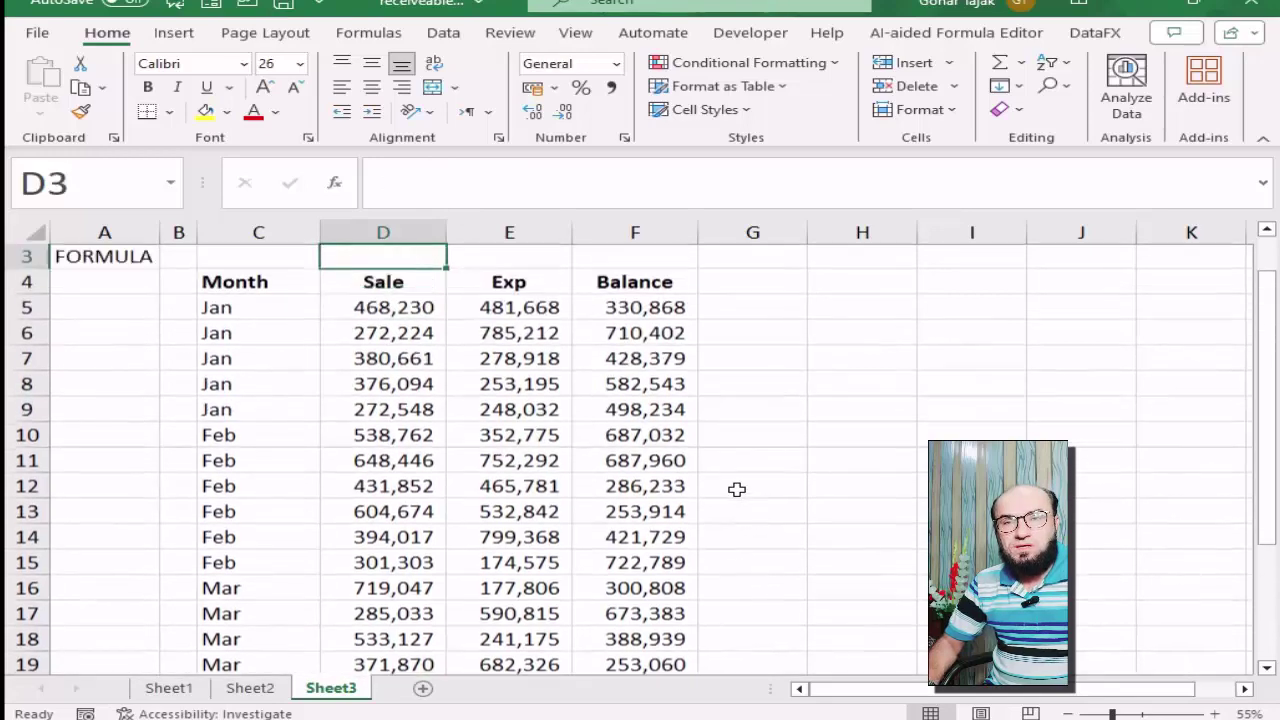
key("Down")
key("Down")
key("Down")
key("Up")
key("Up")
key("ctrl+Up")
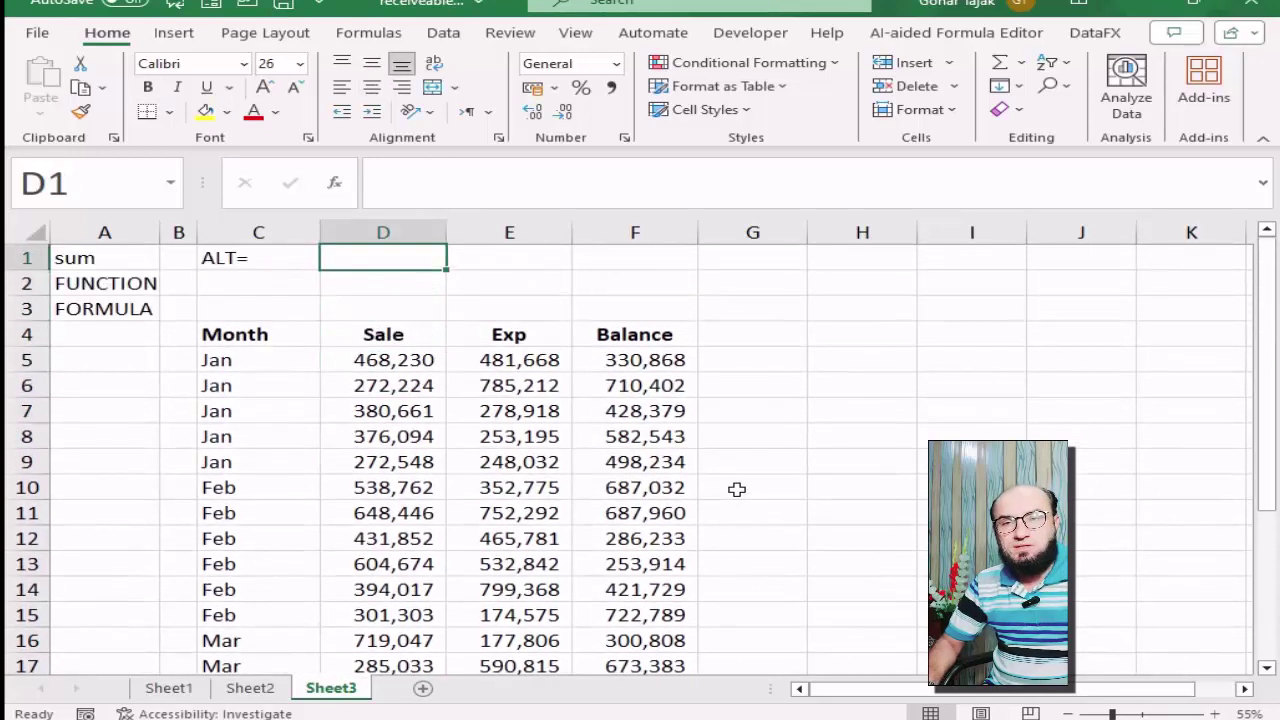
- Copy the Sale, Exp and Balance headings and paste them into H2:J2
key("Down")
key("Down")
key("Down")
key("shift+Right")
key("shift+Right")
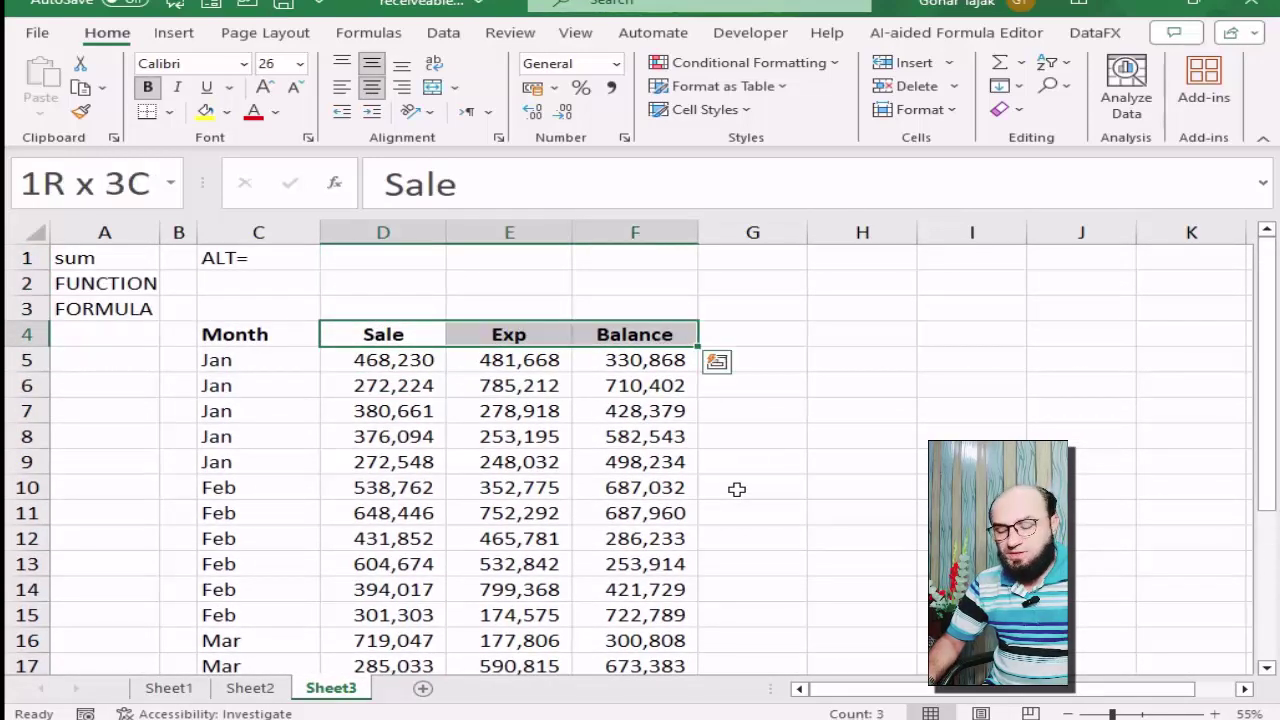
key("ctrl+c")
key("Up")
key("Up")
key("Up")
key("Right")
key("Right")
key("Right")
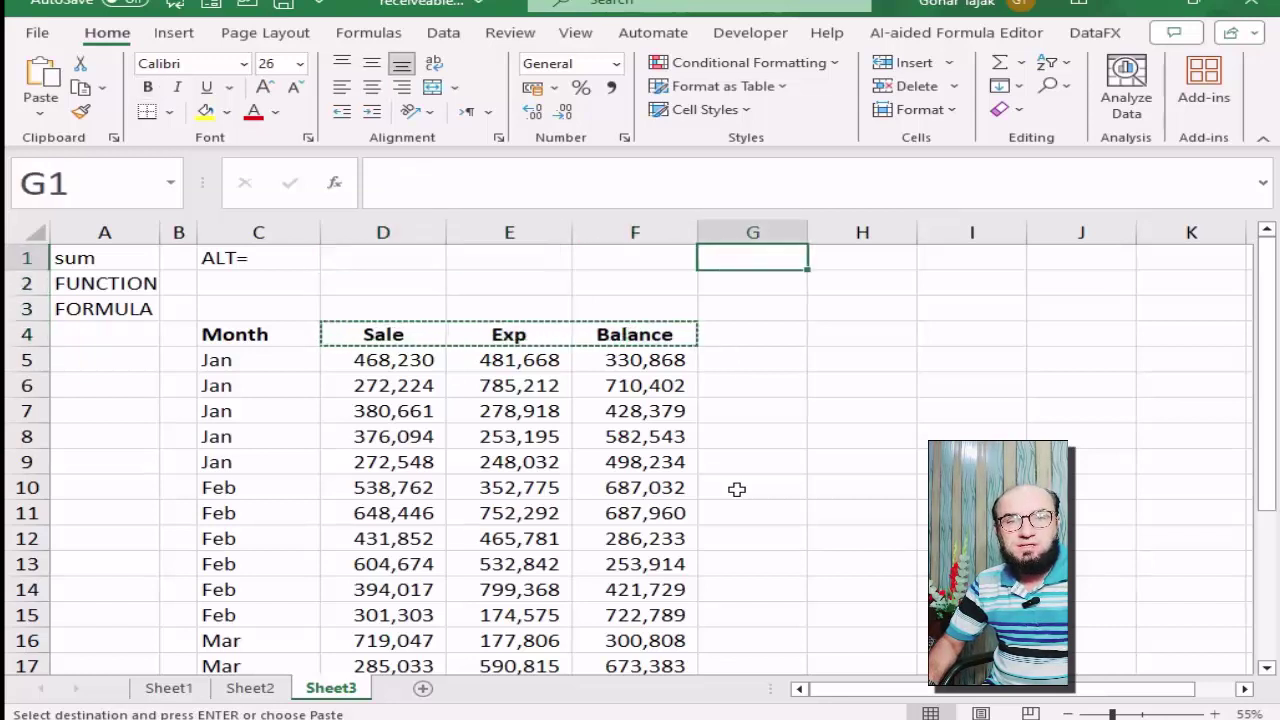
key("Right")
key("Down")
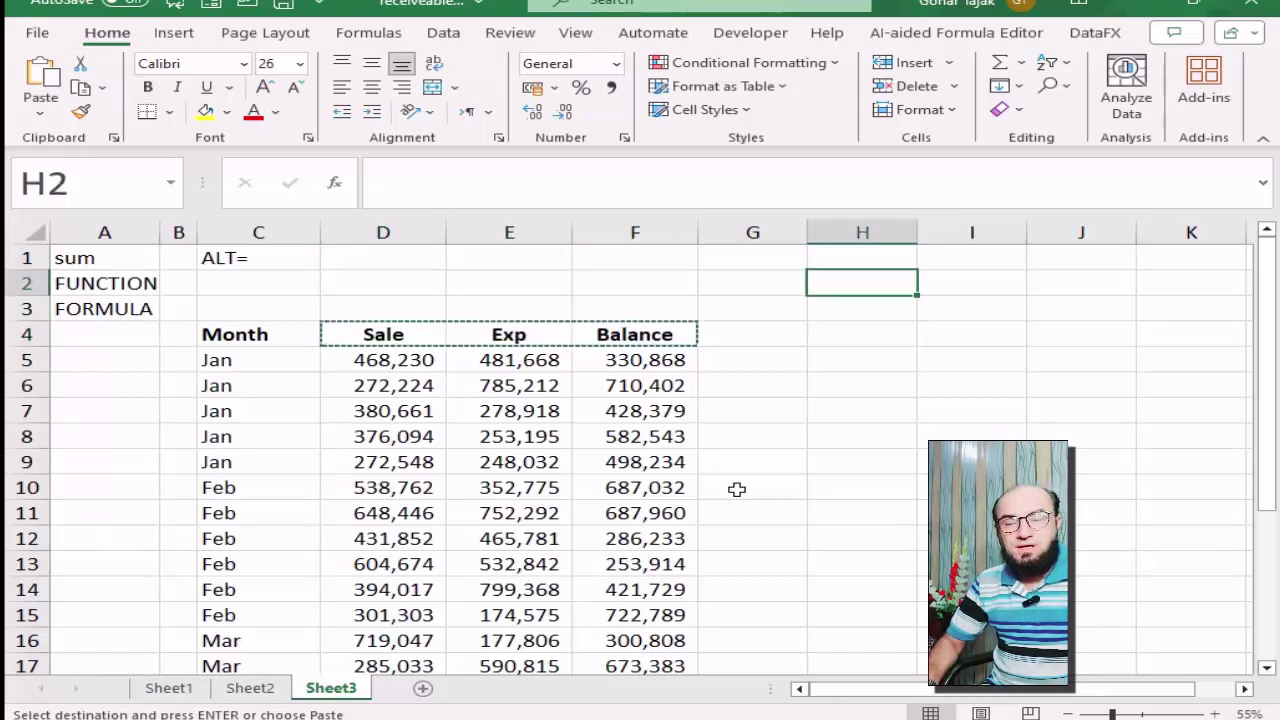
key("Return")
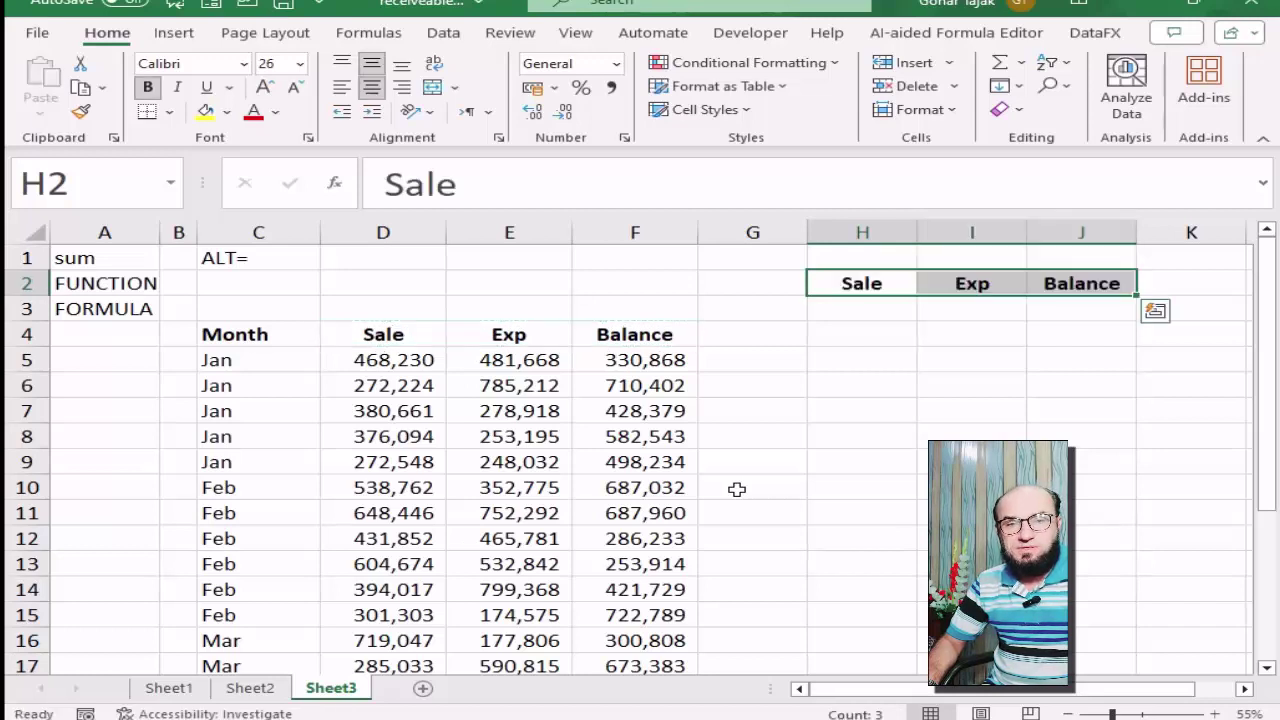
key("Down")
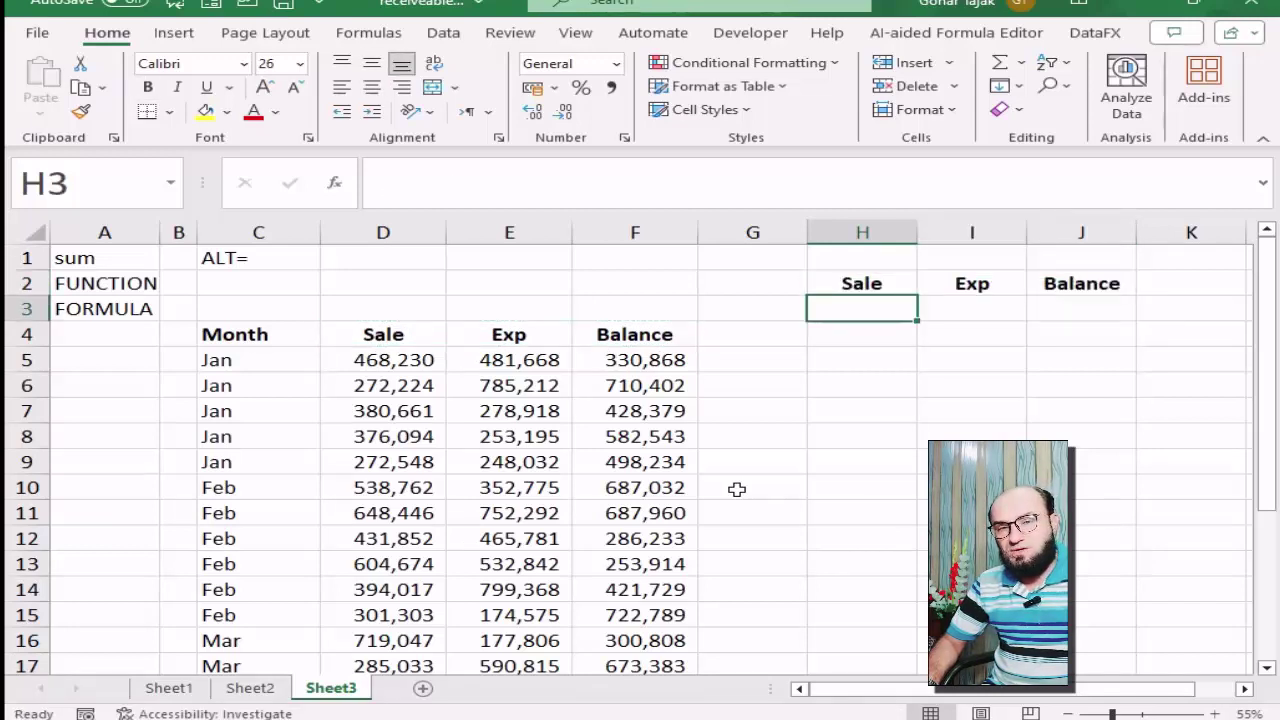
- Enter =H3-I3 in J3 to compute the Balance
key("Right")
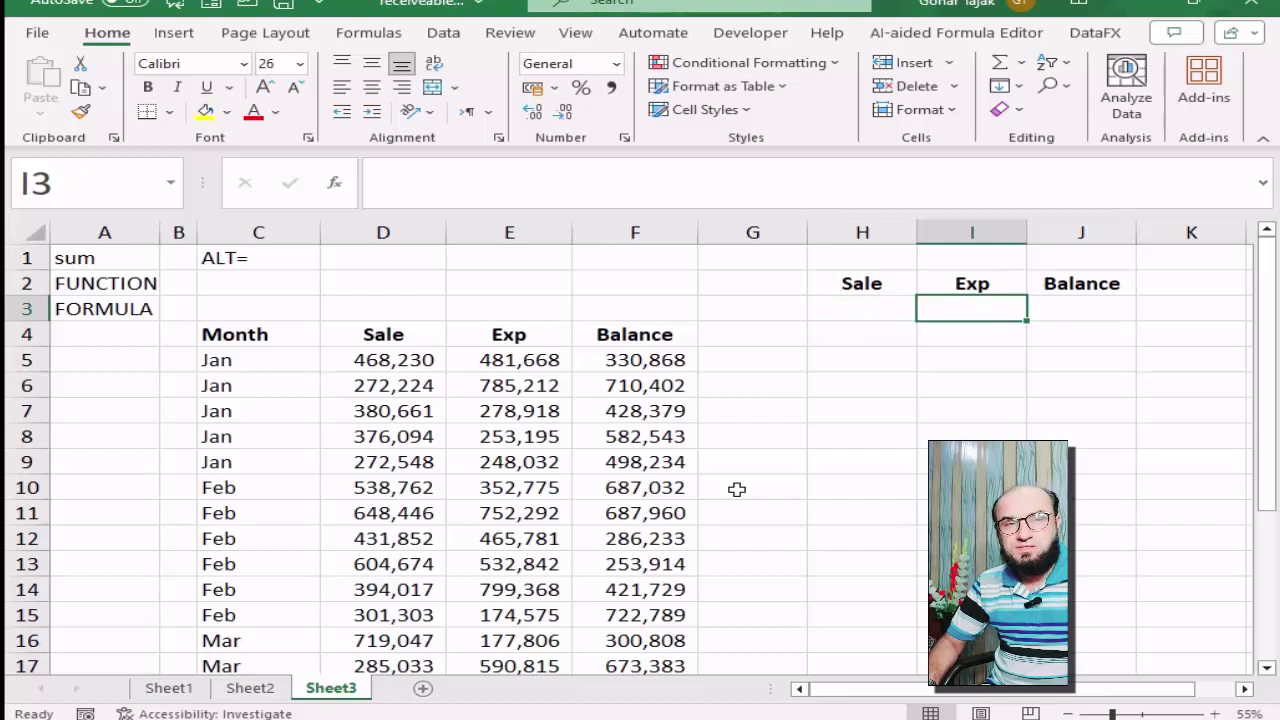
key("Right")
type("=")
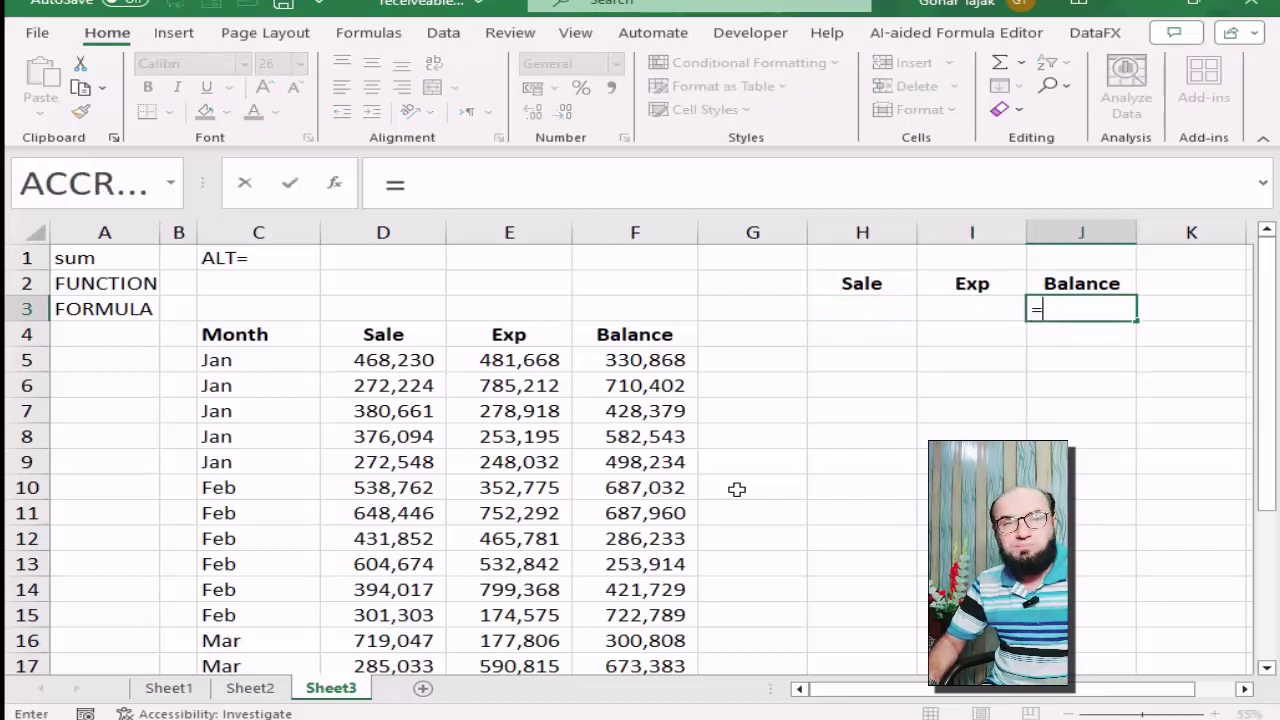
key("Left")
key("Left")
type("-")
key("Left")
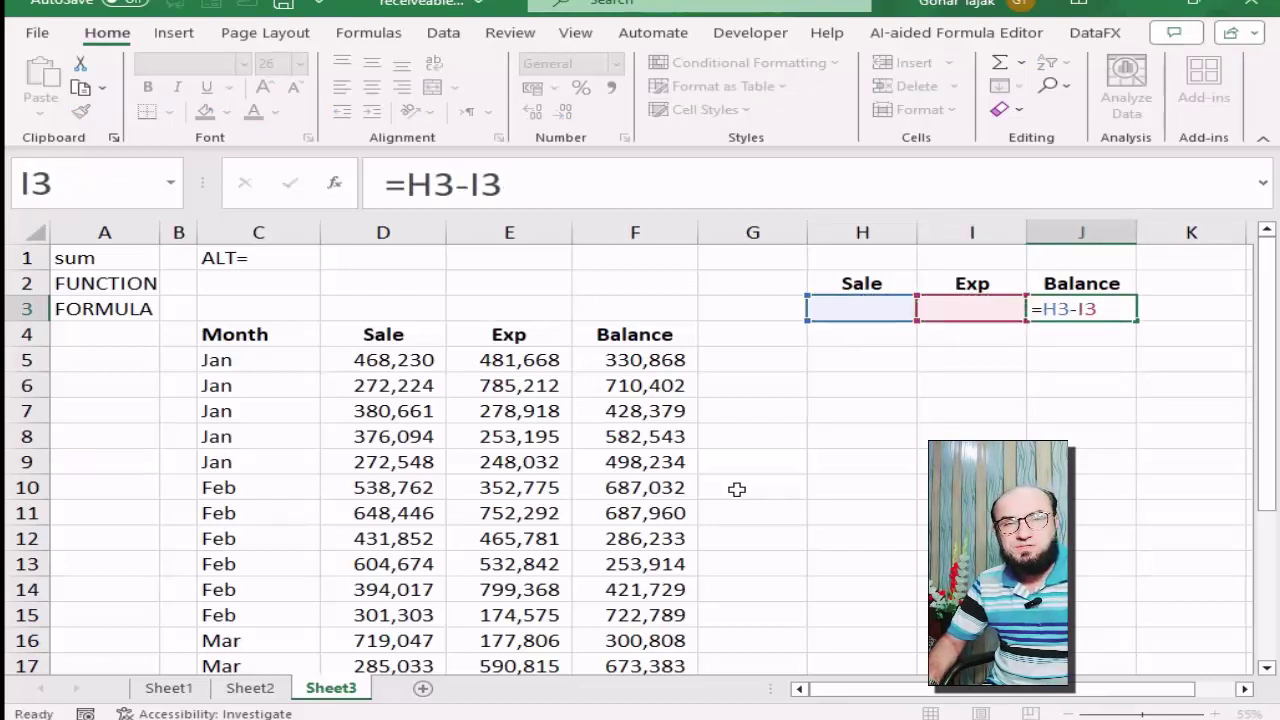
key("ctrl+Return")
key("Left")
key("Left")
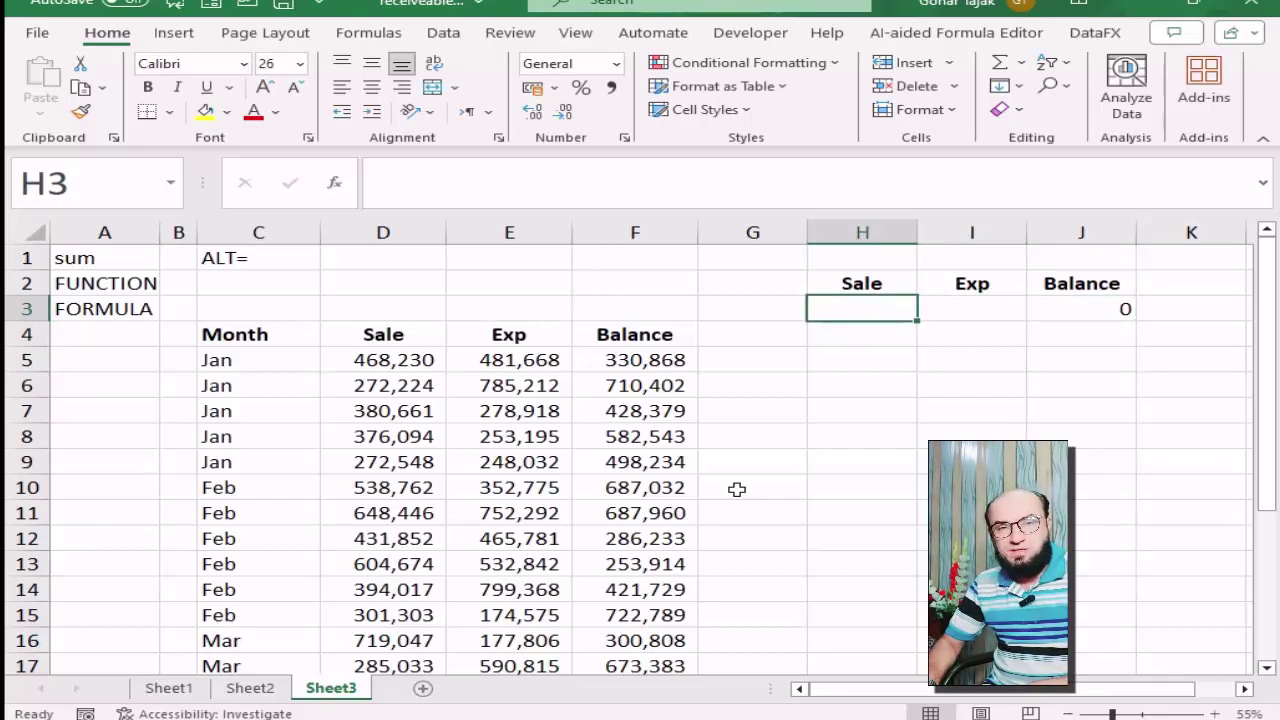
- Total the whole Sale column in H3 with =SUM(D:D)
type("=")
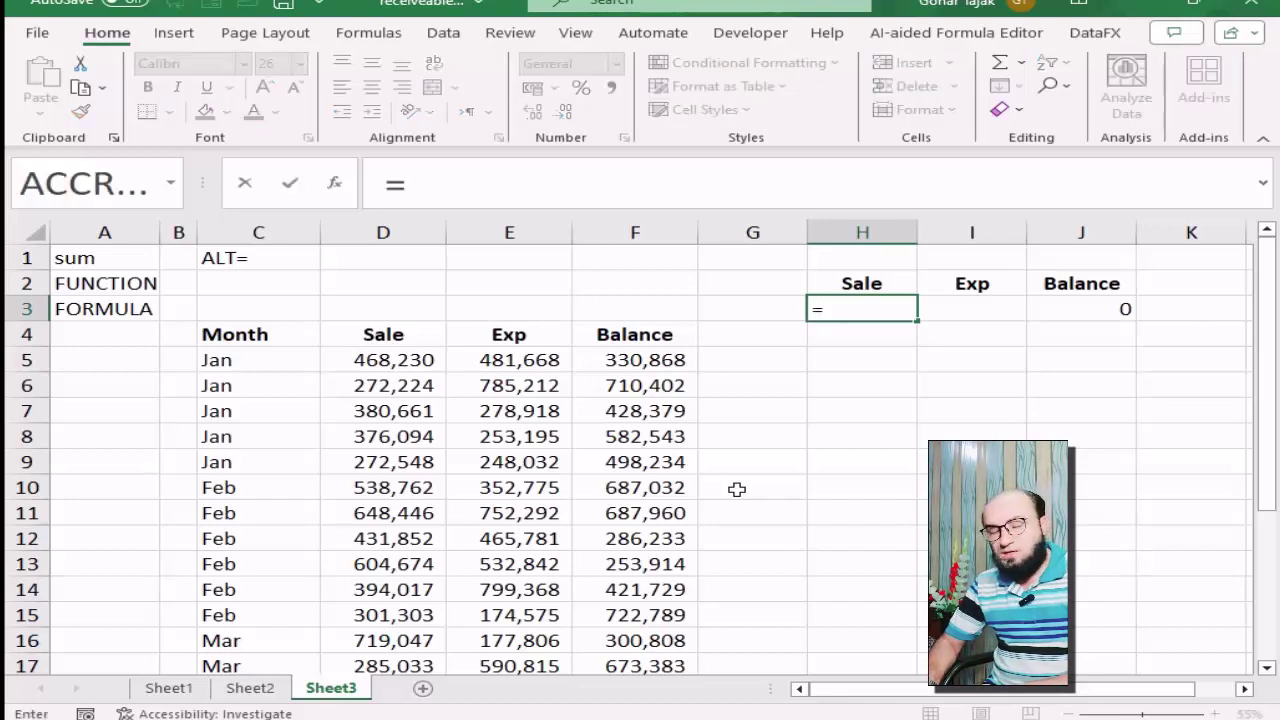
type("sum")
key("Tab")
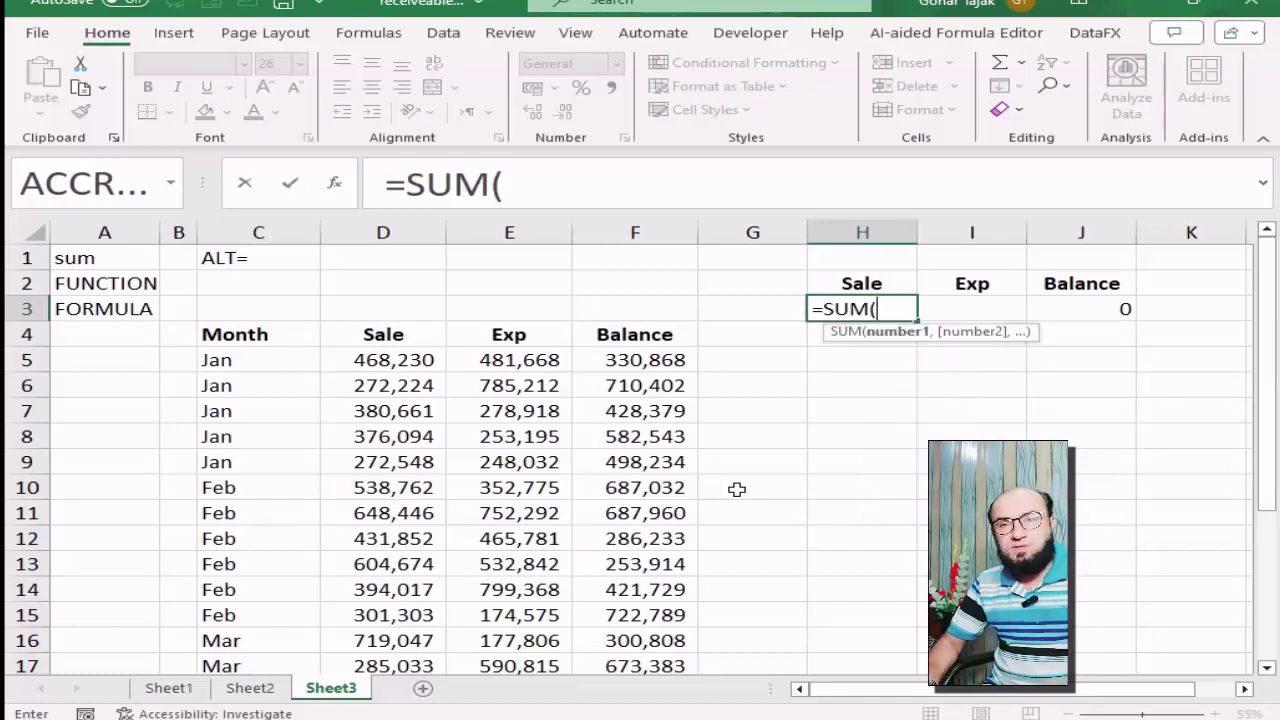
left_click(388, 228)
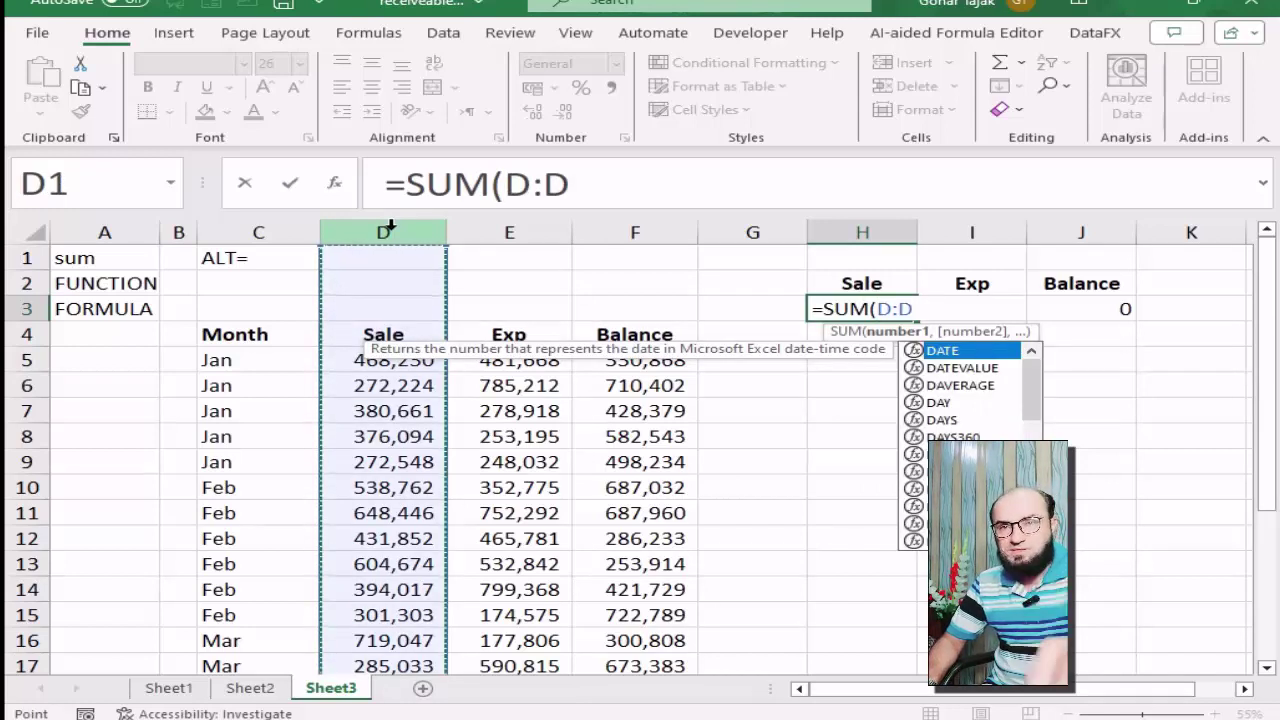
key("Return")
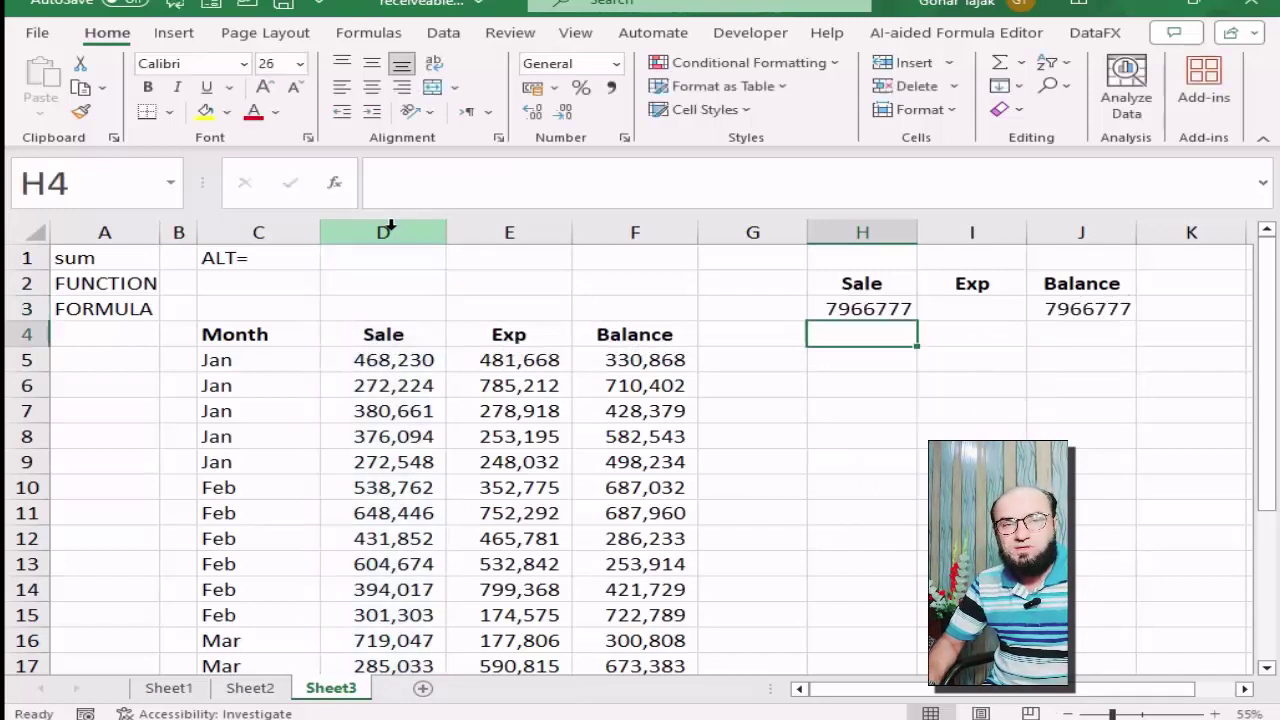
key("Up")
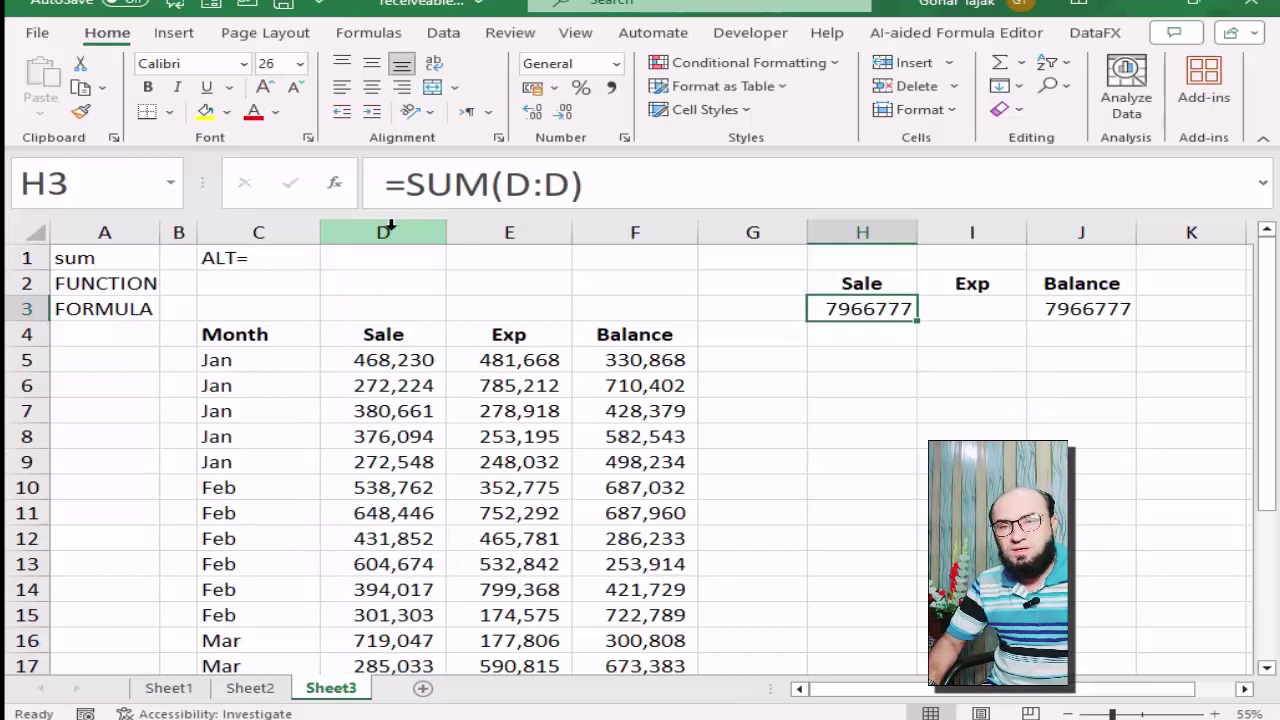
- Total the whole Exp column in I3 with =SUM(E:E), giving Balance -119554
key("Right")
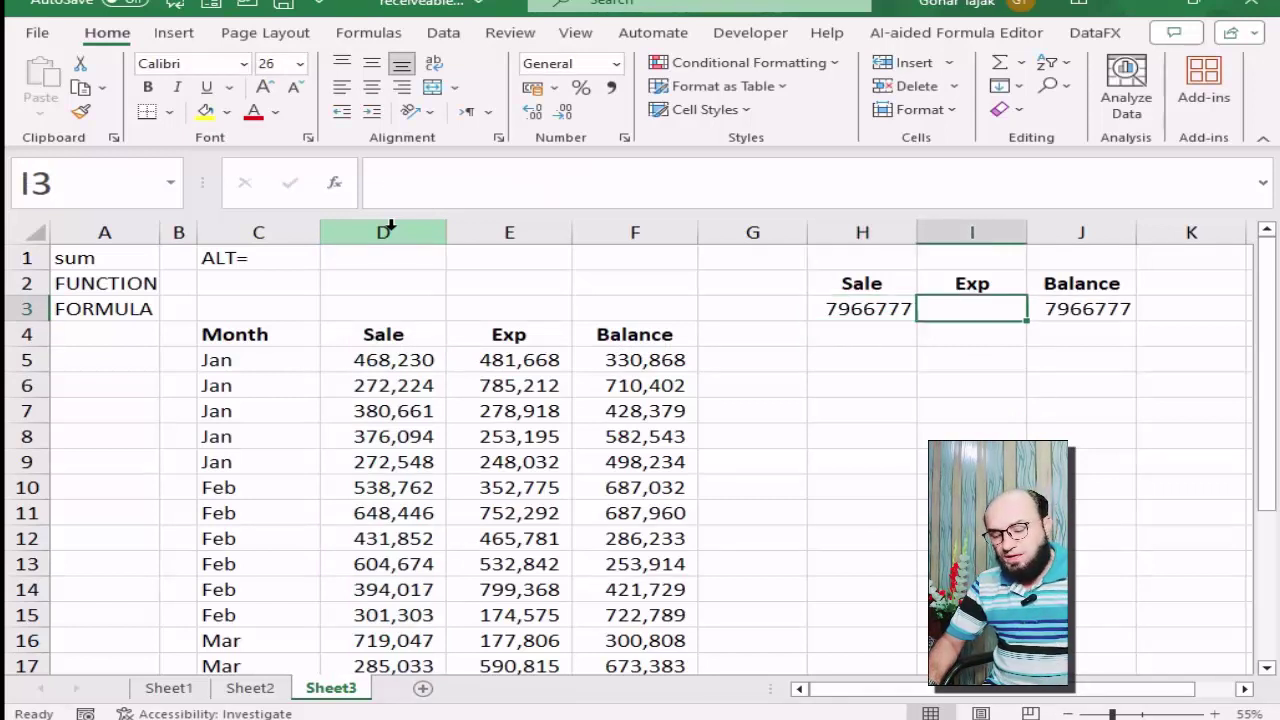
type("=")
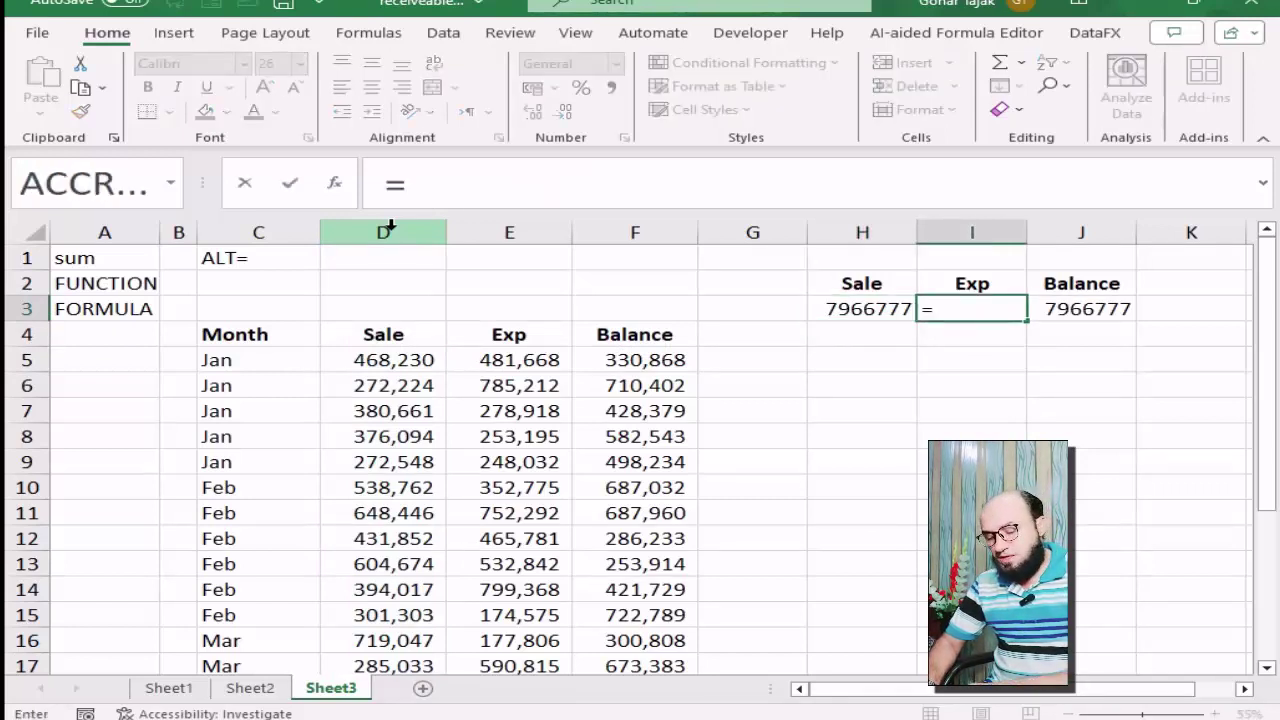
type("sum")
key("Tab")
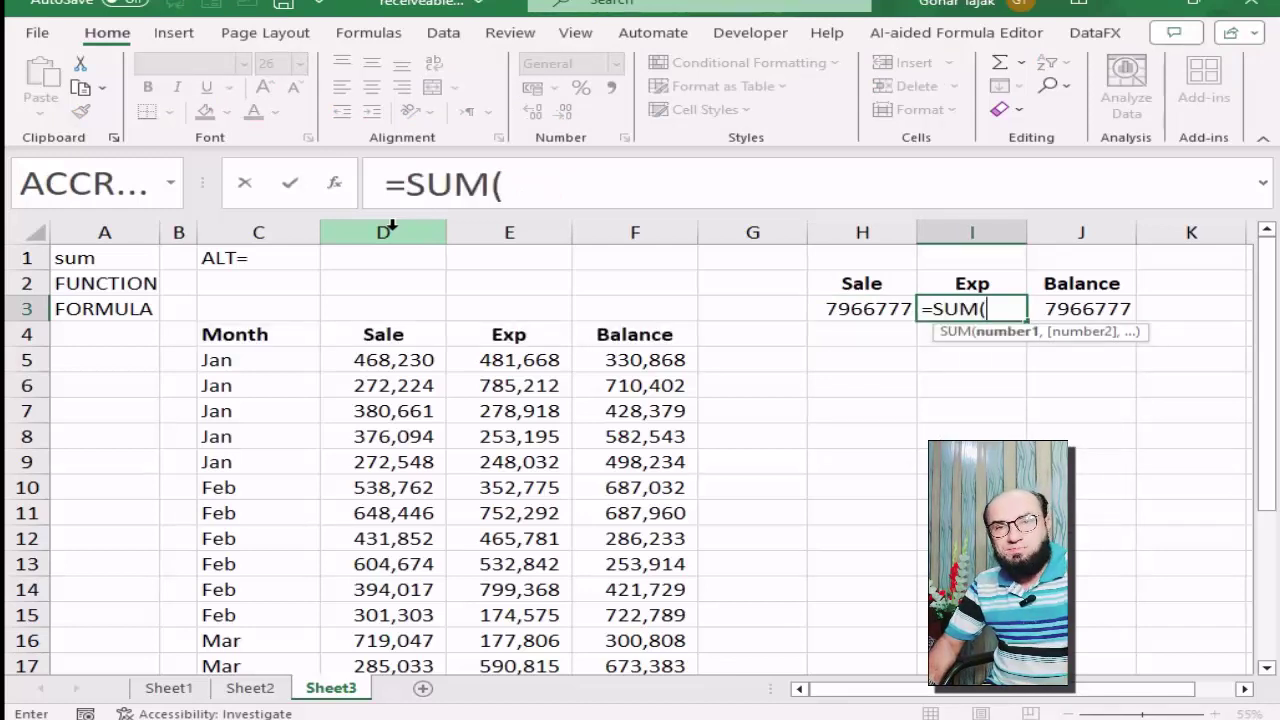
left_click(481, 224)
key("Return")
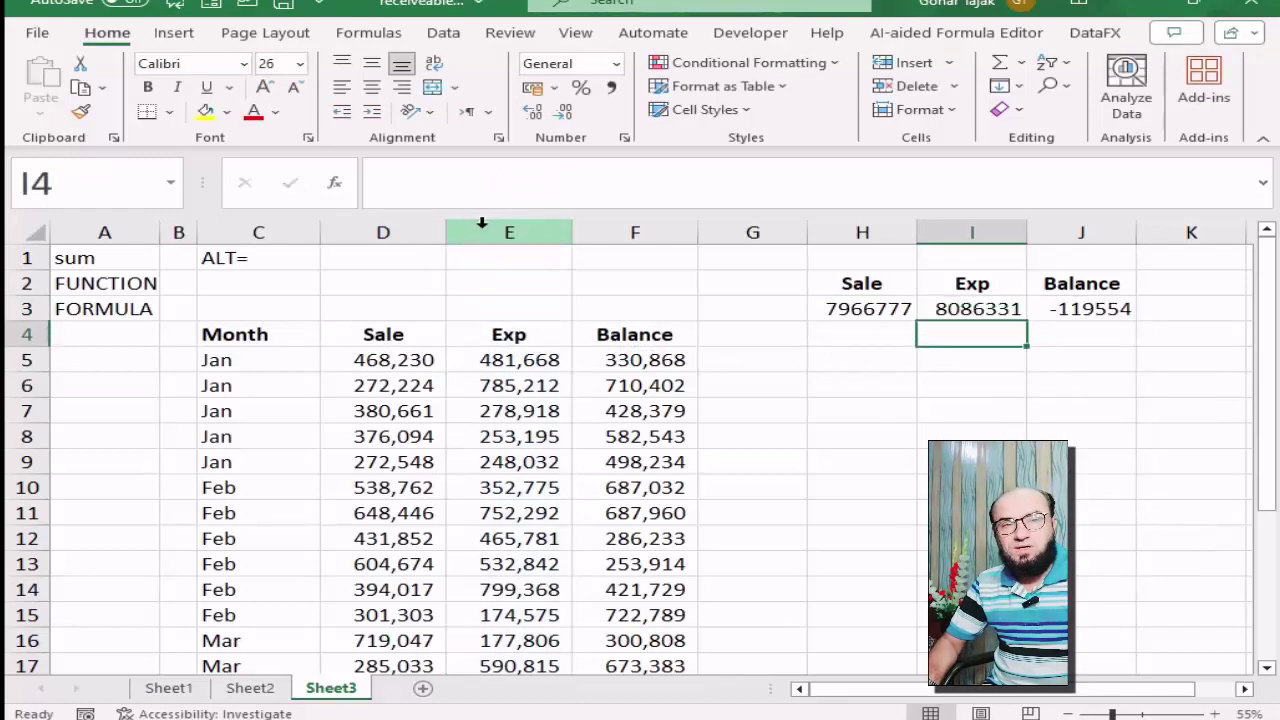
key("Up")
key("Left")
key("shift+Right")
key("shift+Right")
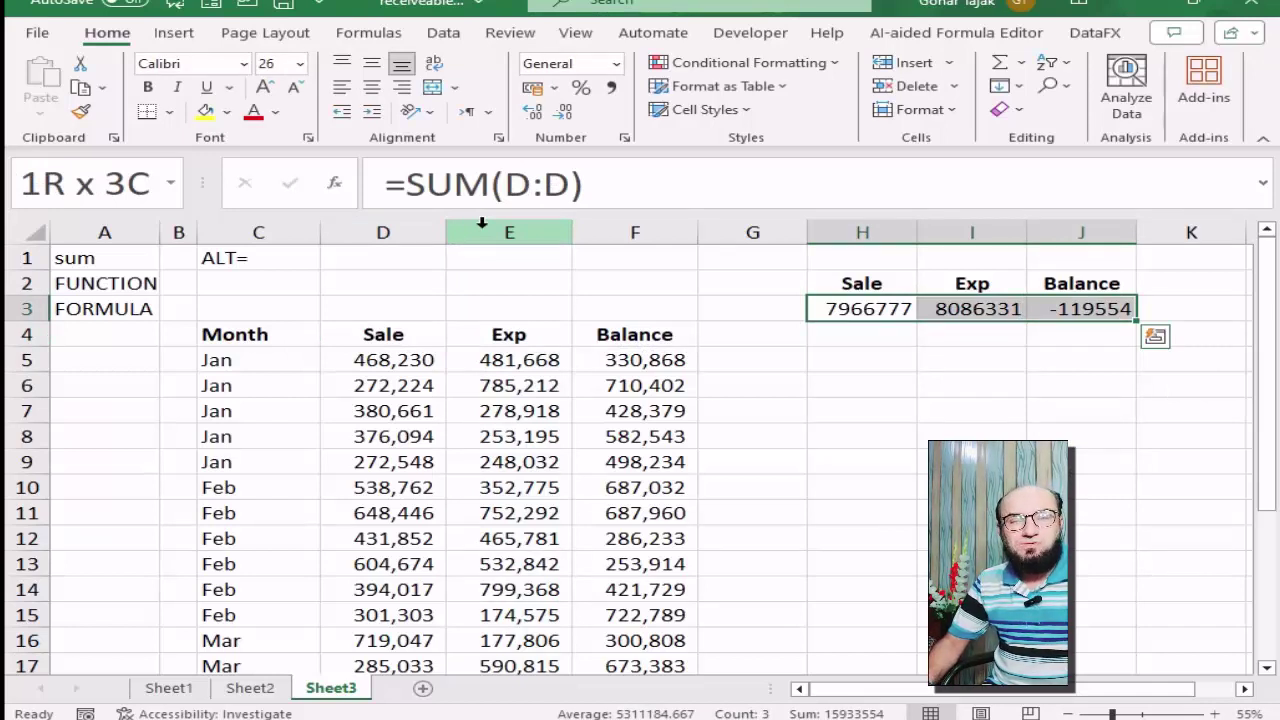
key("Right")
key("Right")
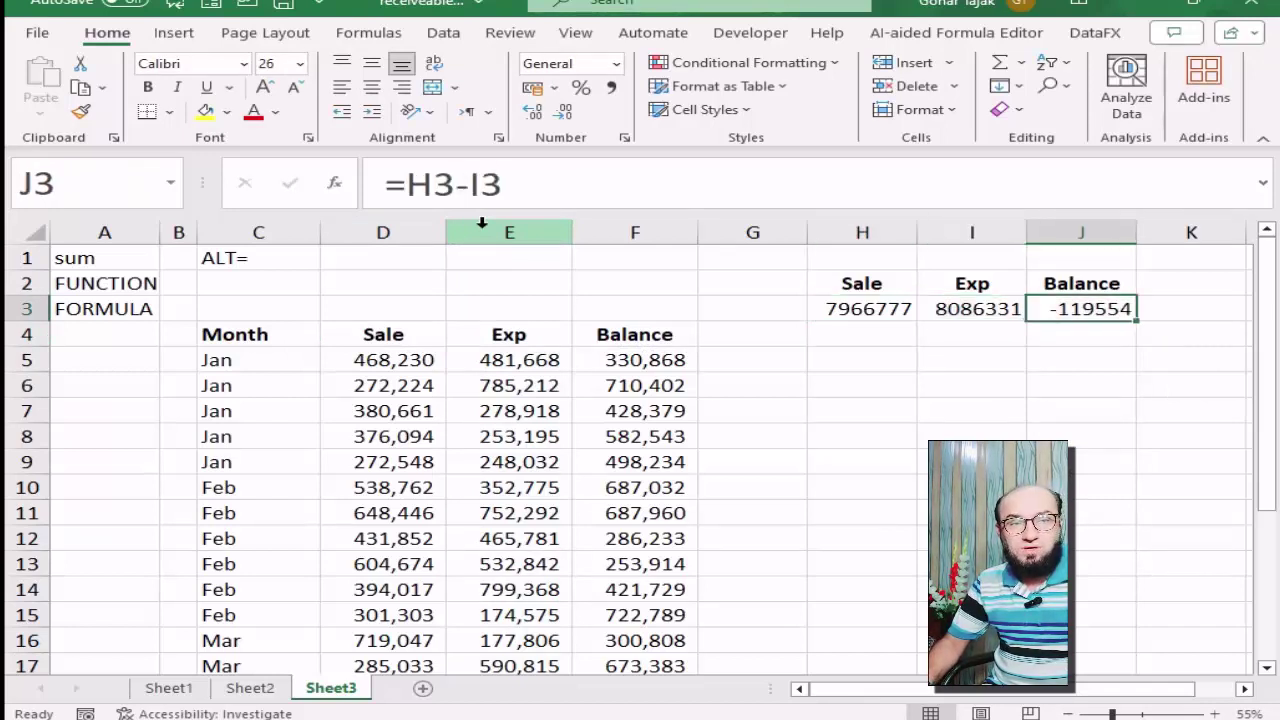
- Select the Exp values from E5 down to verify their sum matches I3's 8086331
key("Left")
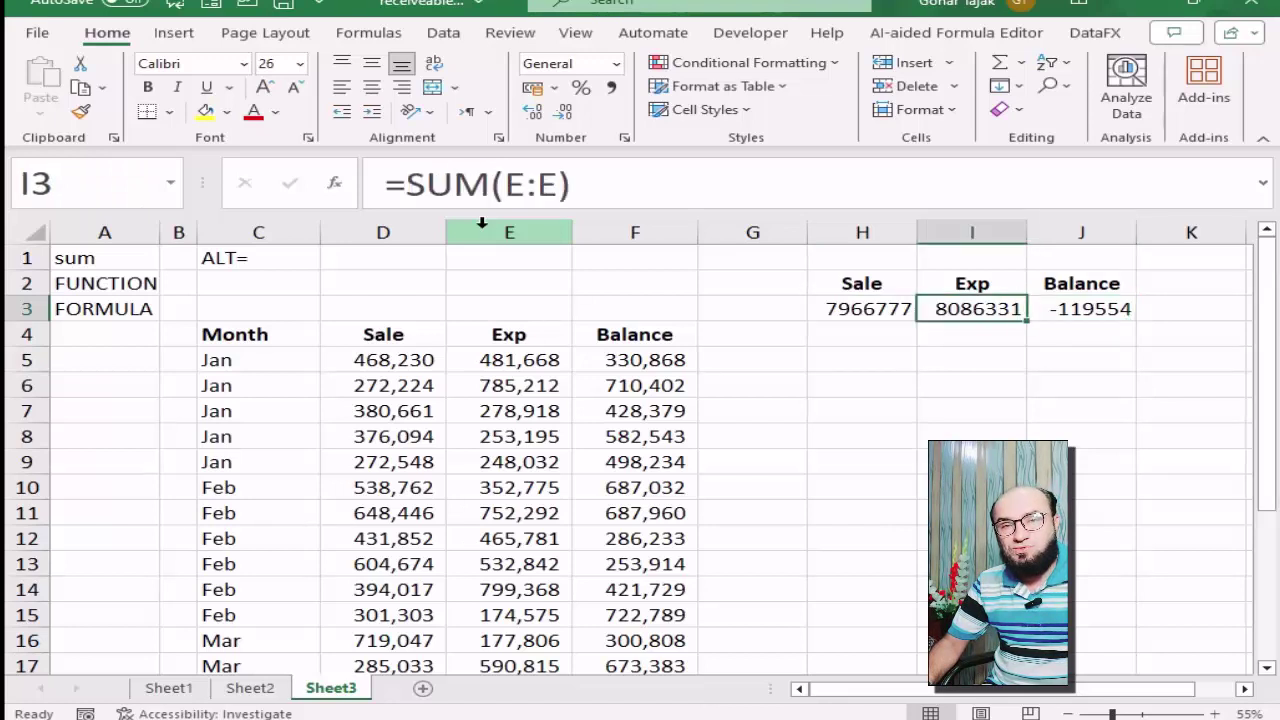
key("Left")
key("Left")
key("Left")
key("Down")
key("Down")
key("Right")
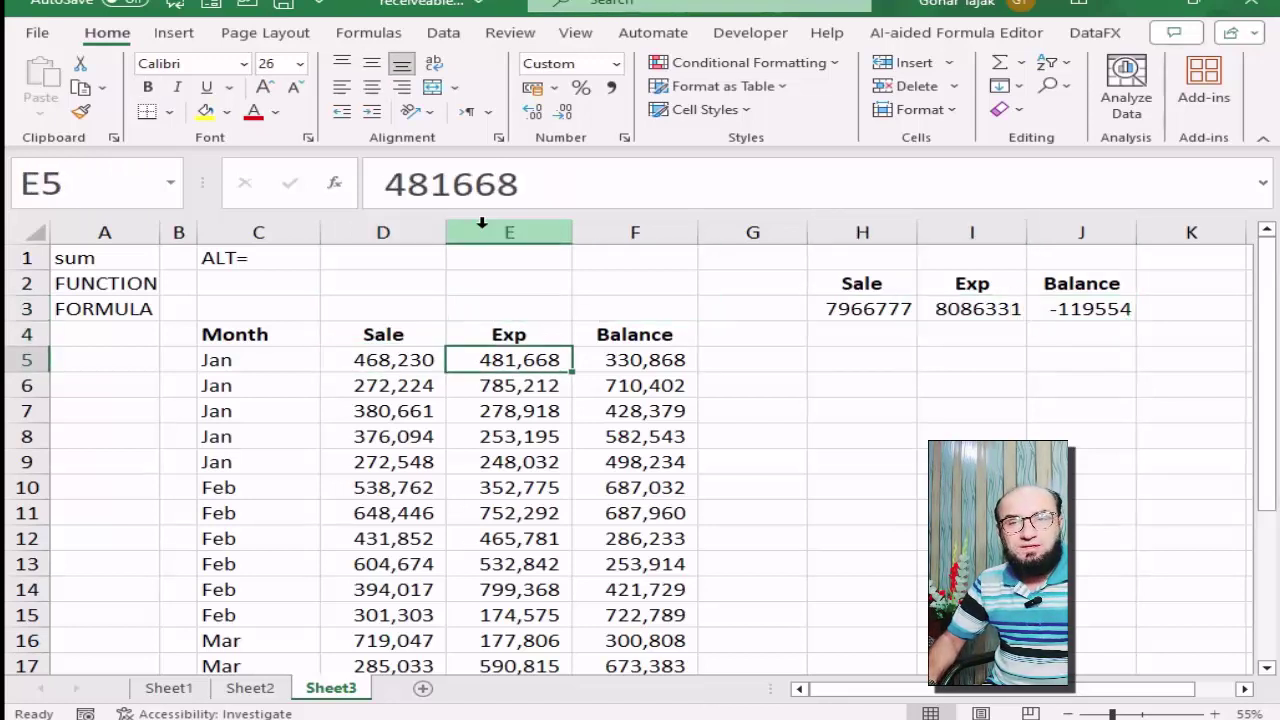
key("ctrl+shift+Down")
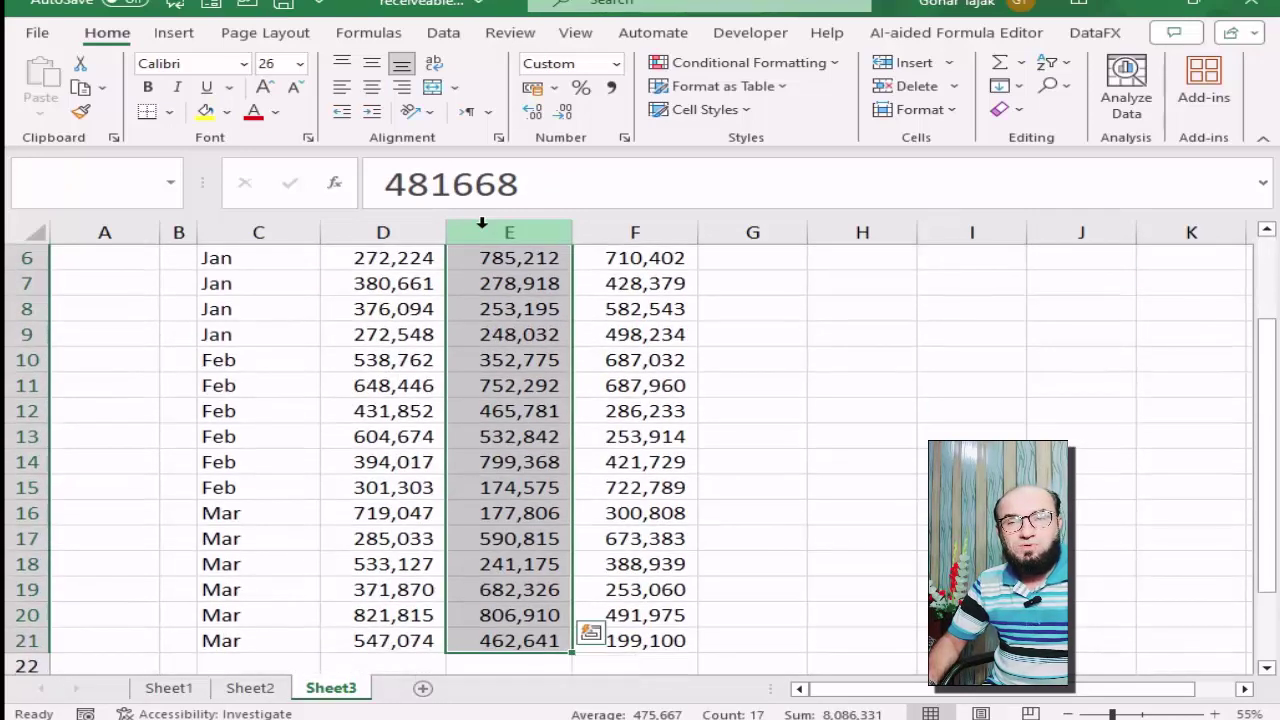
key("Up")
key("Down")
key("Right")
key("Up")
key("Up")
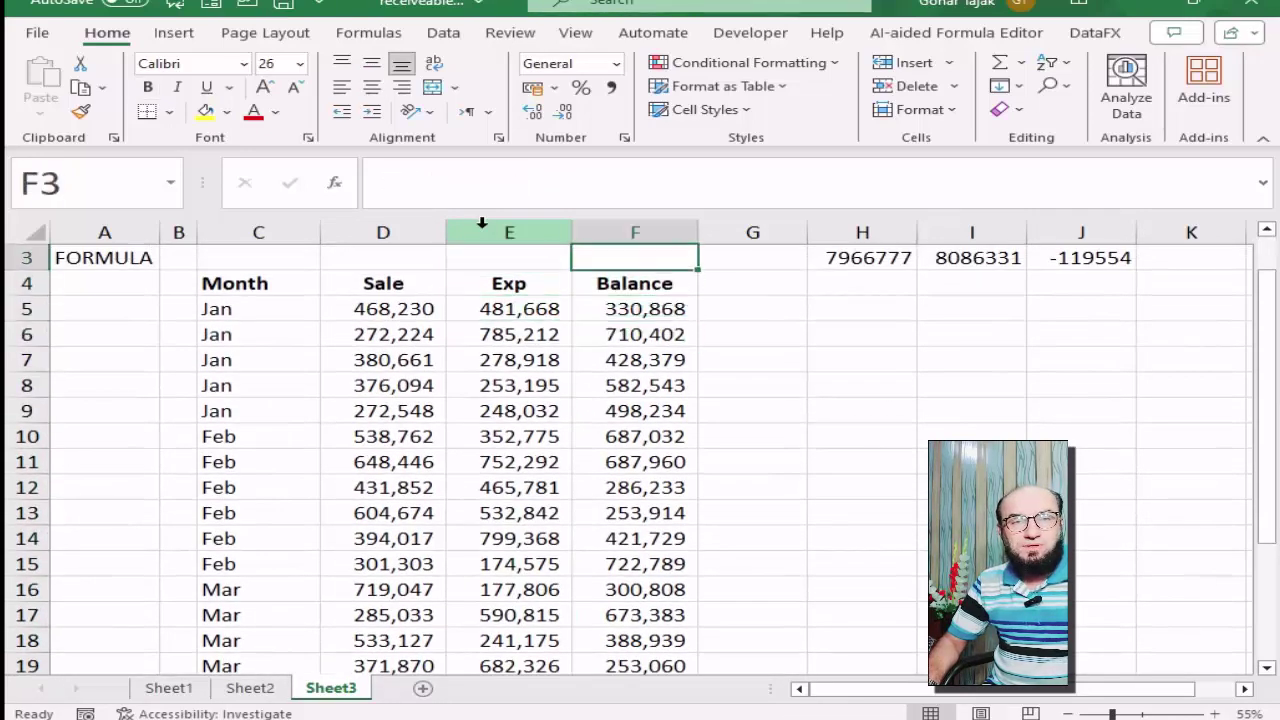
key("Right")
key("Right")
key("Right")
key("Up")
key("Up")
key("Left")
key("Left")
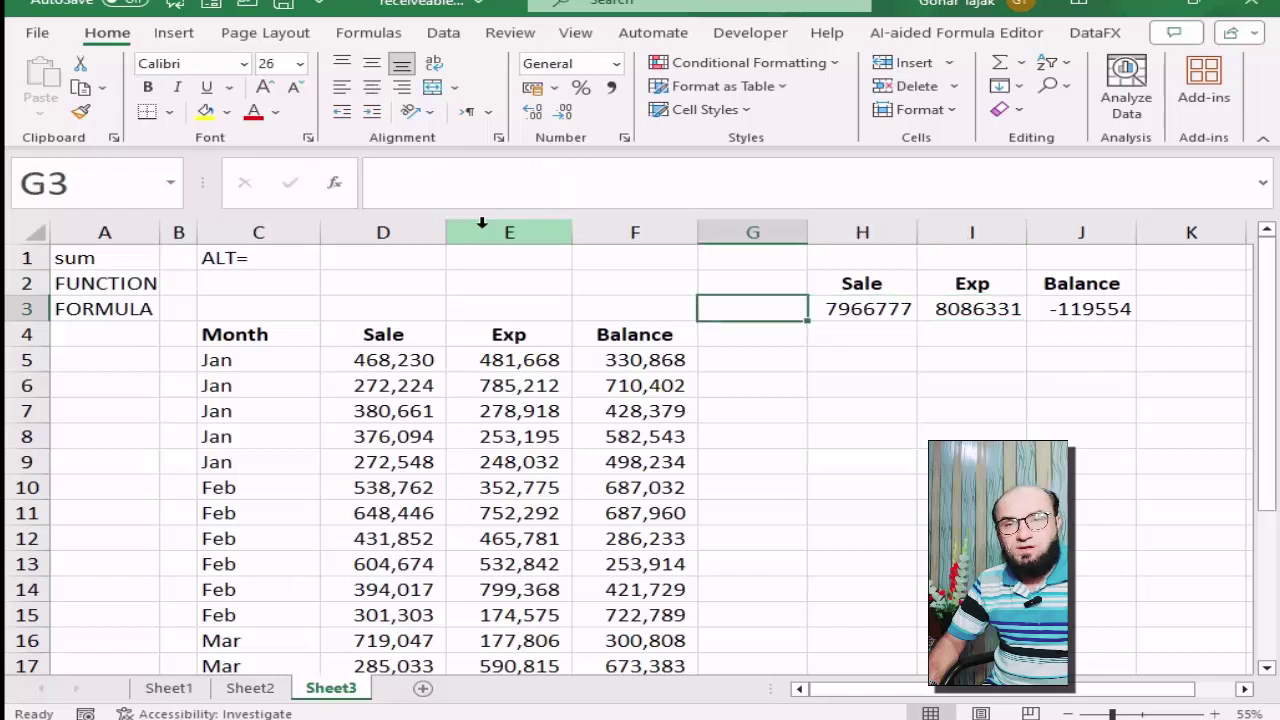
key("Left")
key("Left")
key("Down")
key("Down")
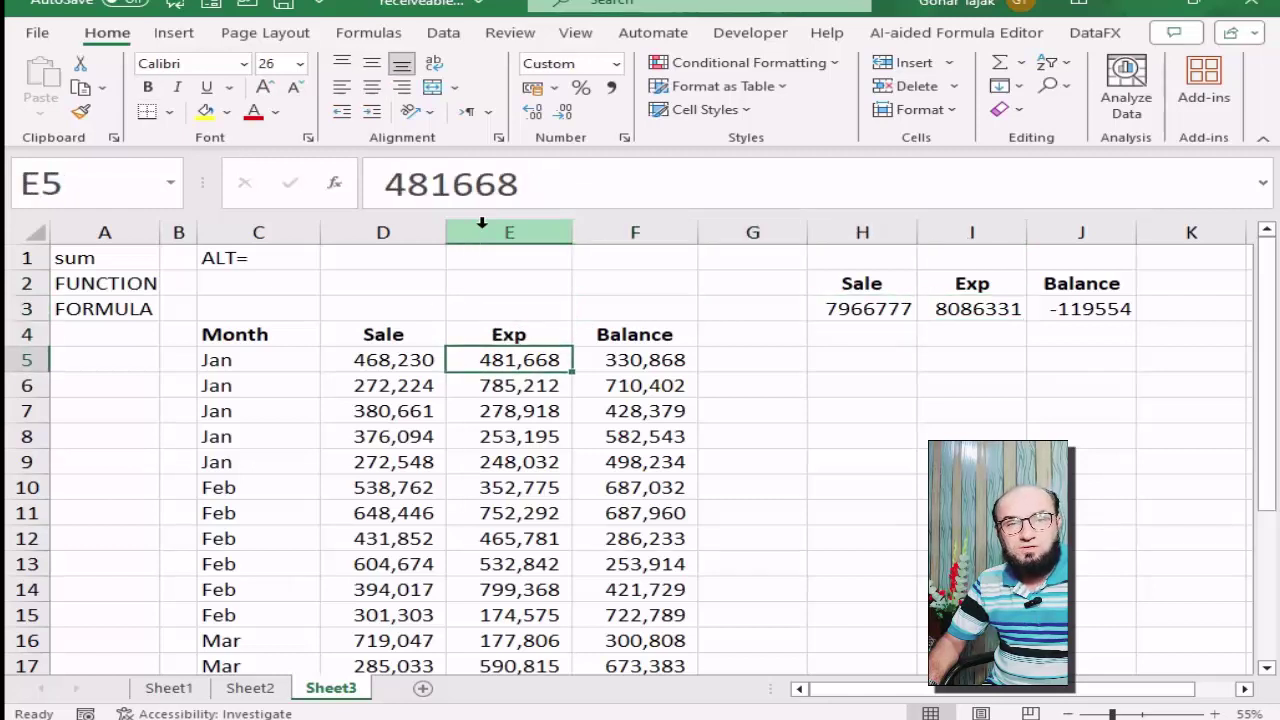
- Select the H2:J3 summary block of Sale, Exp and Balance
key("Right")
key("Right")
key("Right")
key("Right")
key("Up")
key("Up")
key("Up")
key("Left")
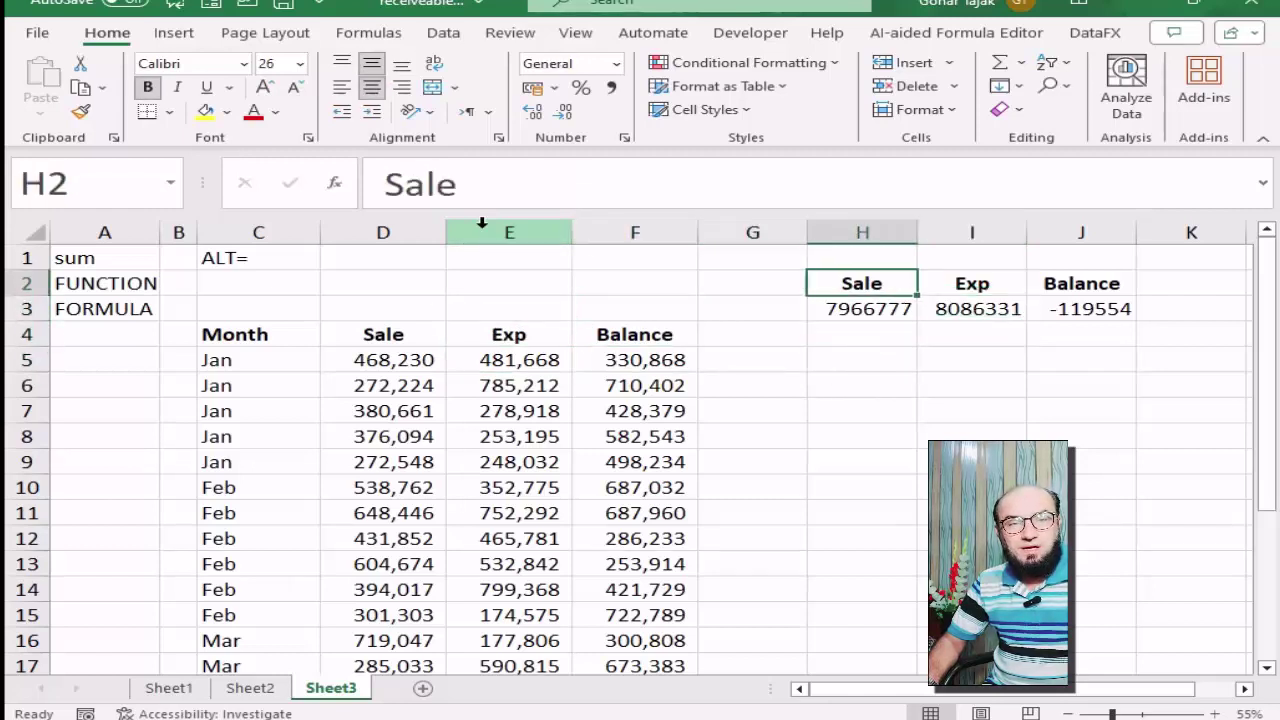
key("shift+Down")
key("shift+Right")
key("shift+Right")
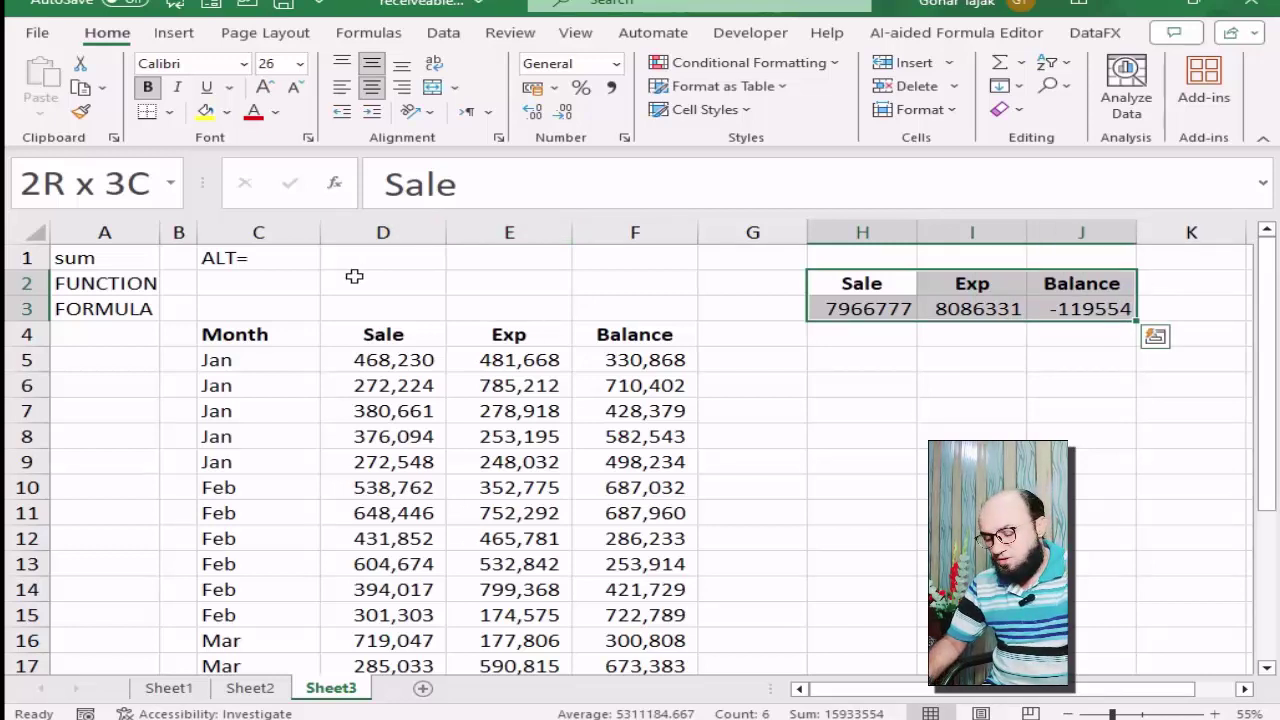
- Copy H2:J3 and paste it at D2 as a linked picture
key("ctrl+c")
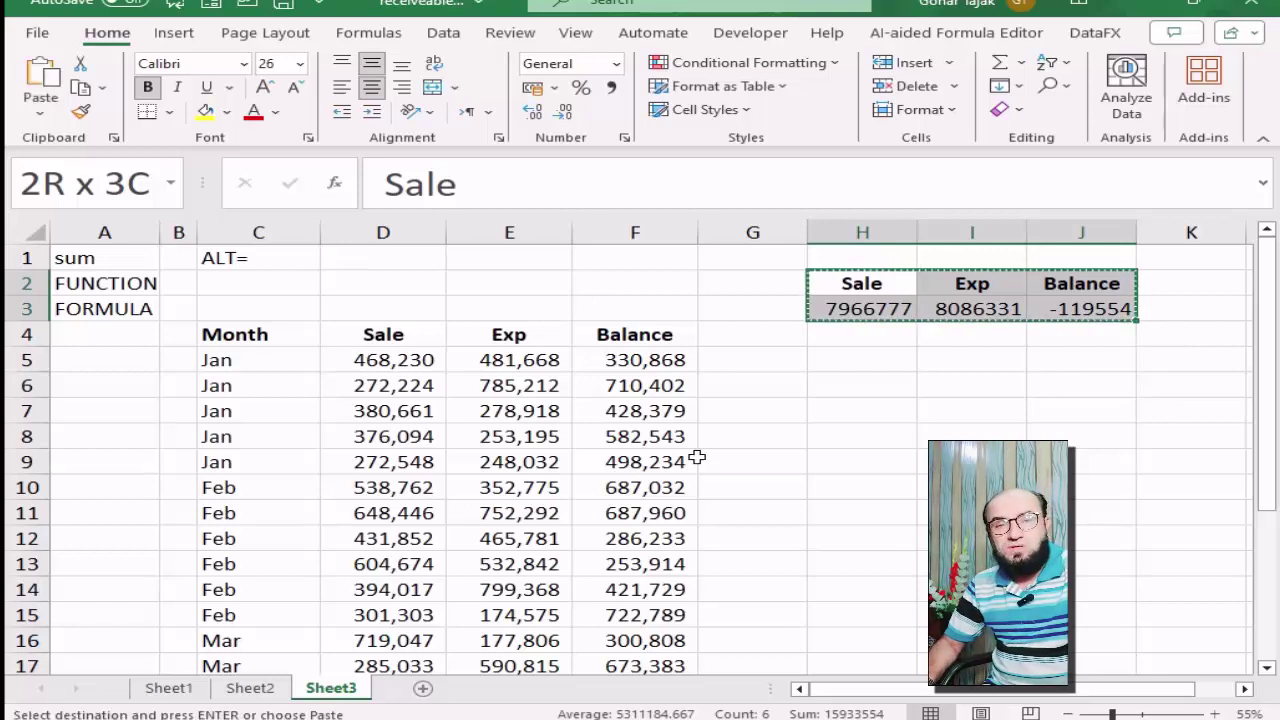
right_click(397, 284)
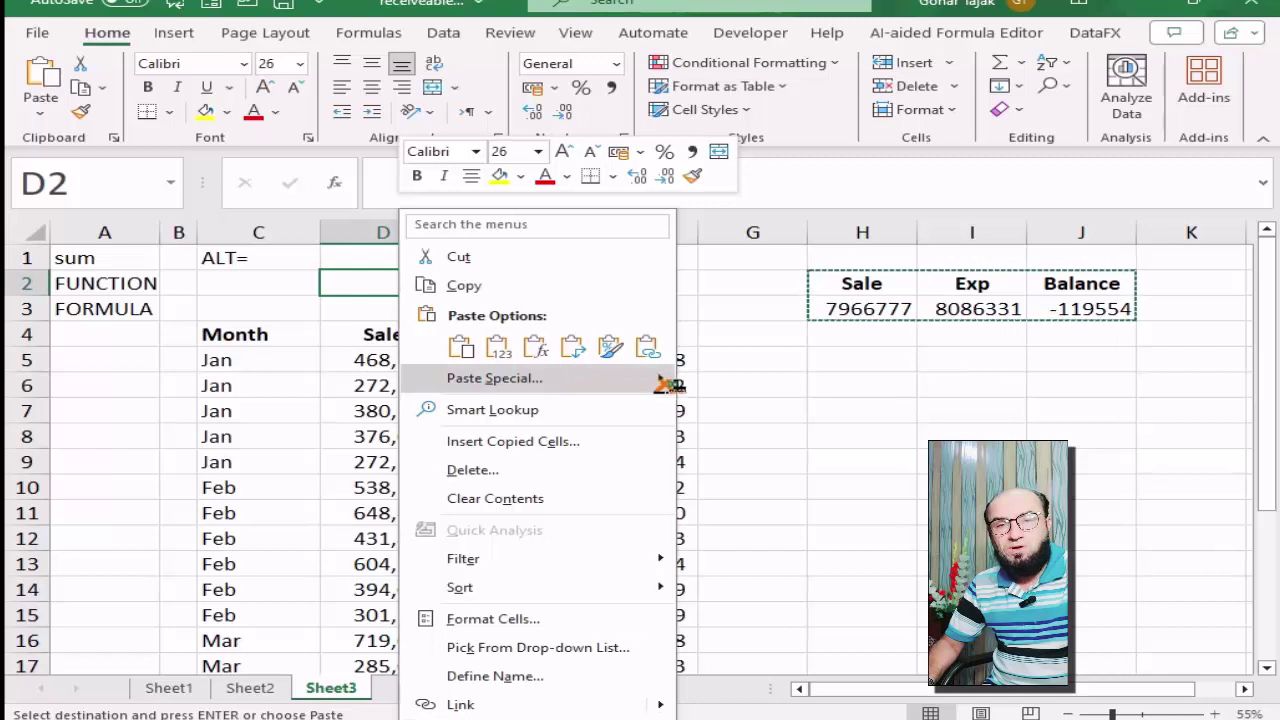
mouse_move(662, 378)
left_click(810, 568)
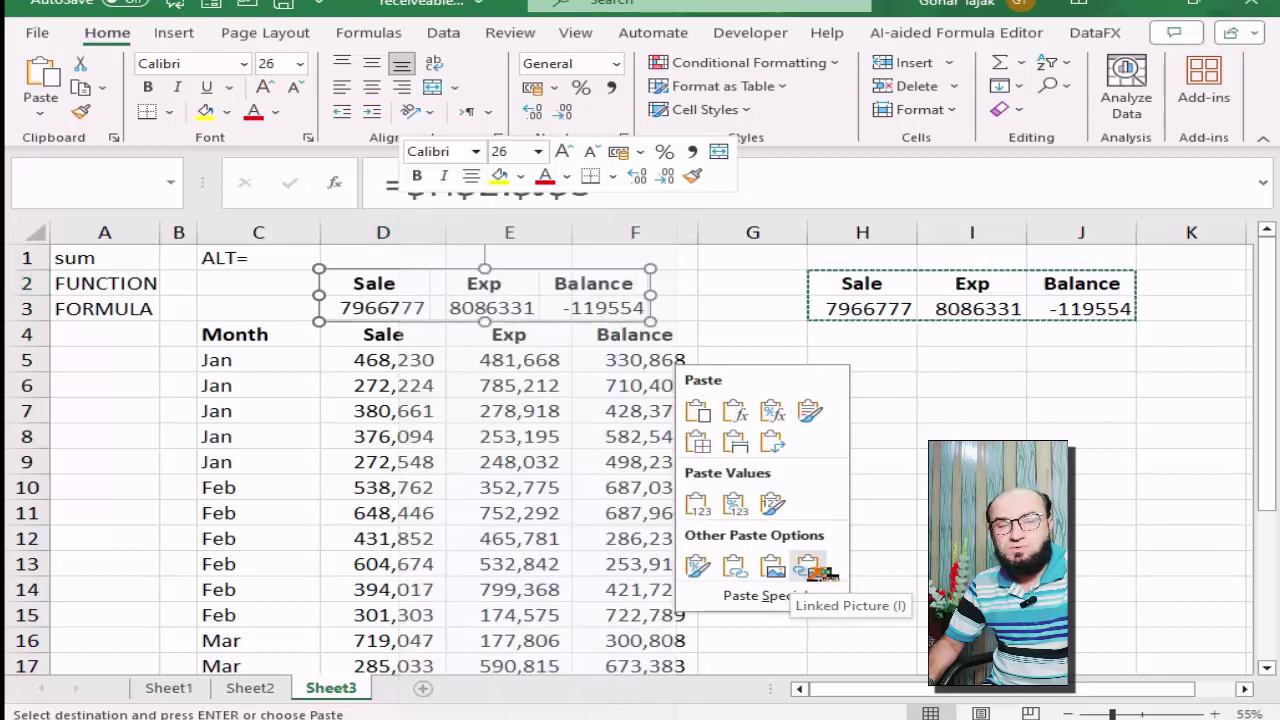
left_click(810, 570)
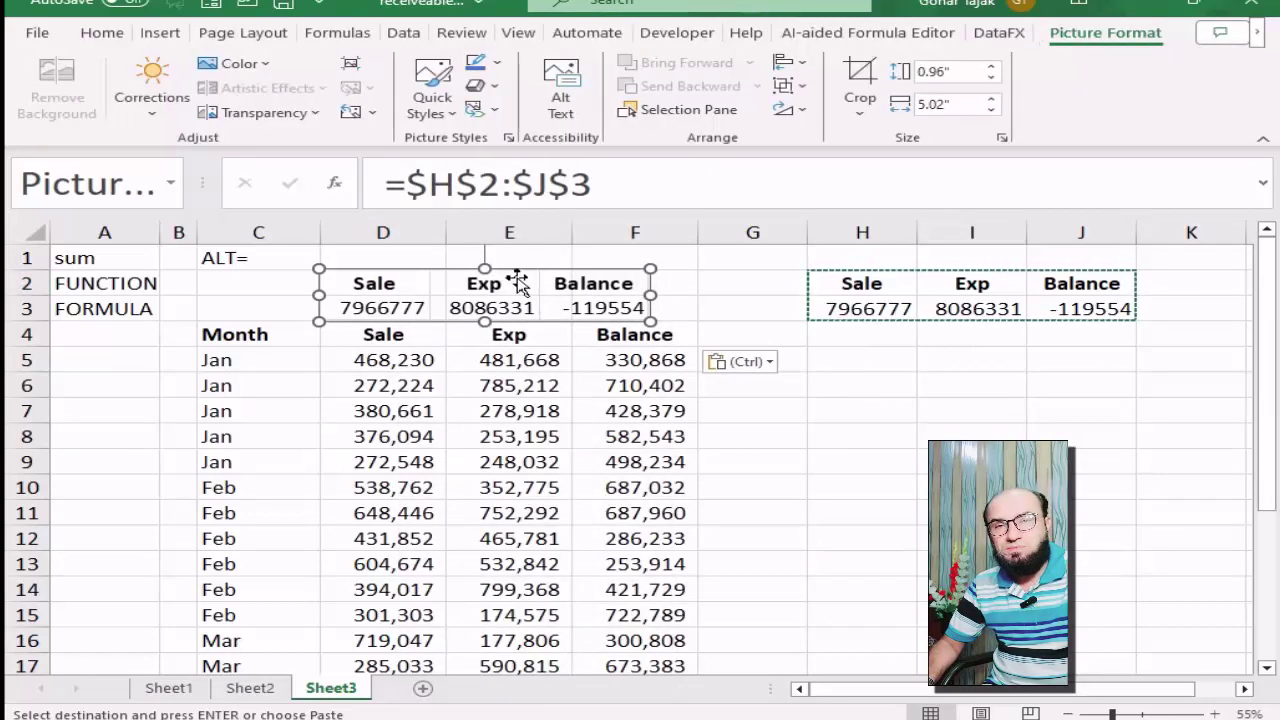
- Move the linked picture above the table, widen it and stretch it over rows 1–3
mouse_move(508, 274)
left_mouse_down()
mouse_move(485, 265)
mouse_move(498, 250)
left_mouse_up()
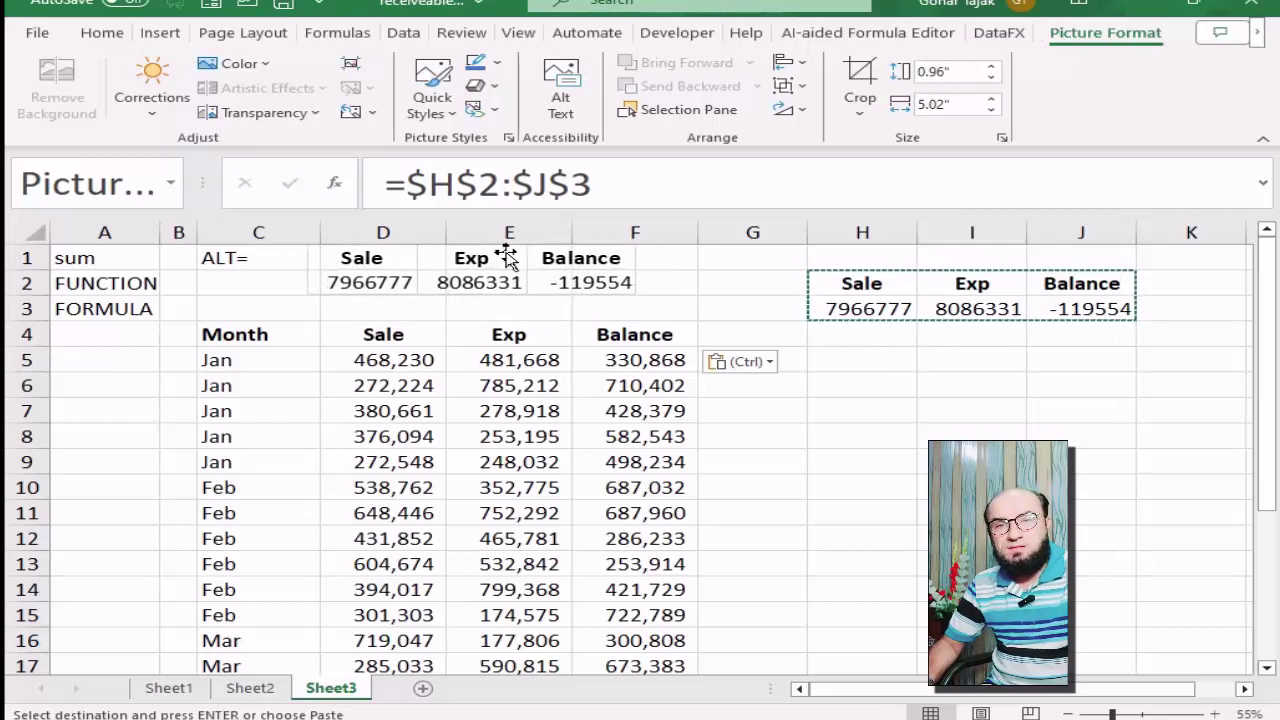
left_click_drag(641, 269, 712, 270)
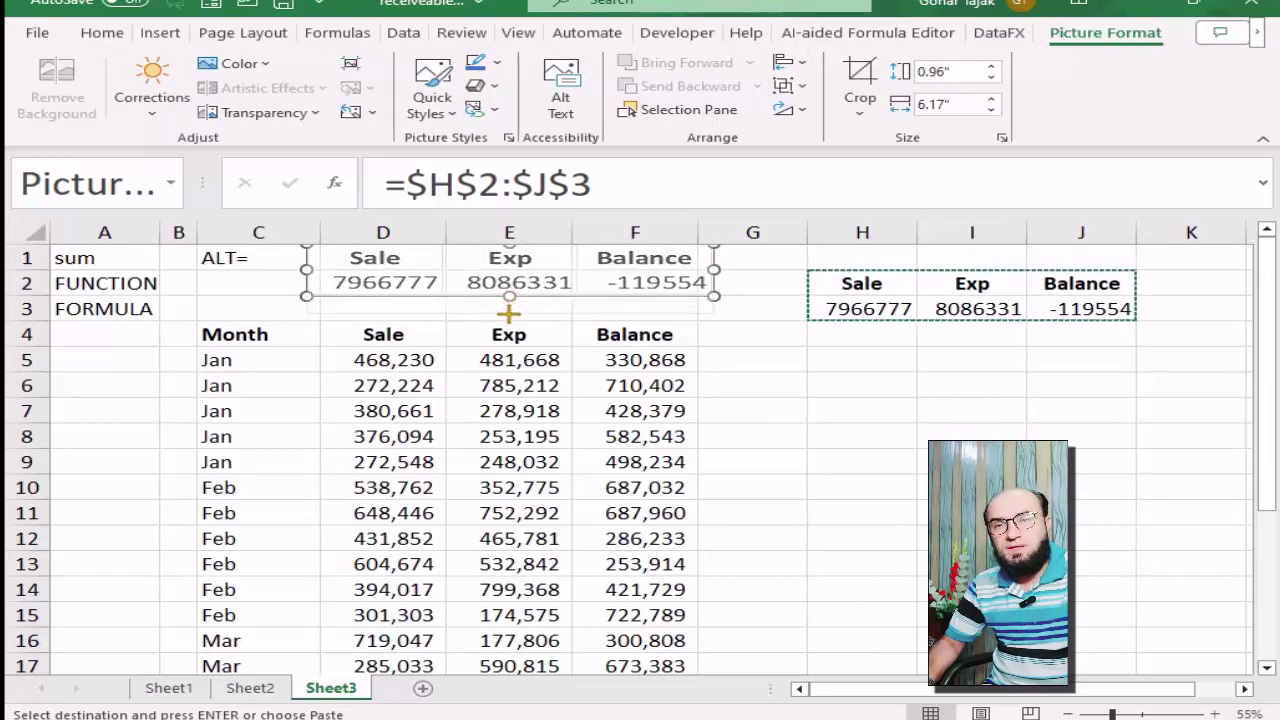
left_click_drag(509, 298, 509, 313)
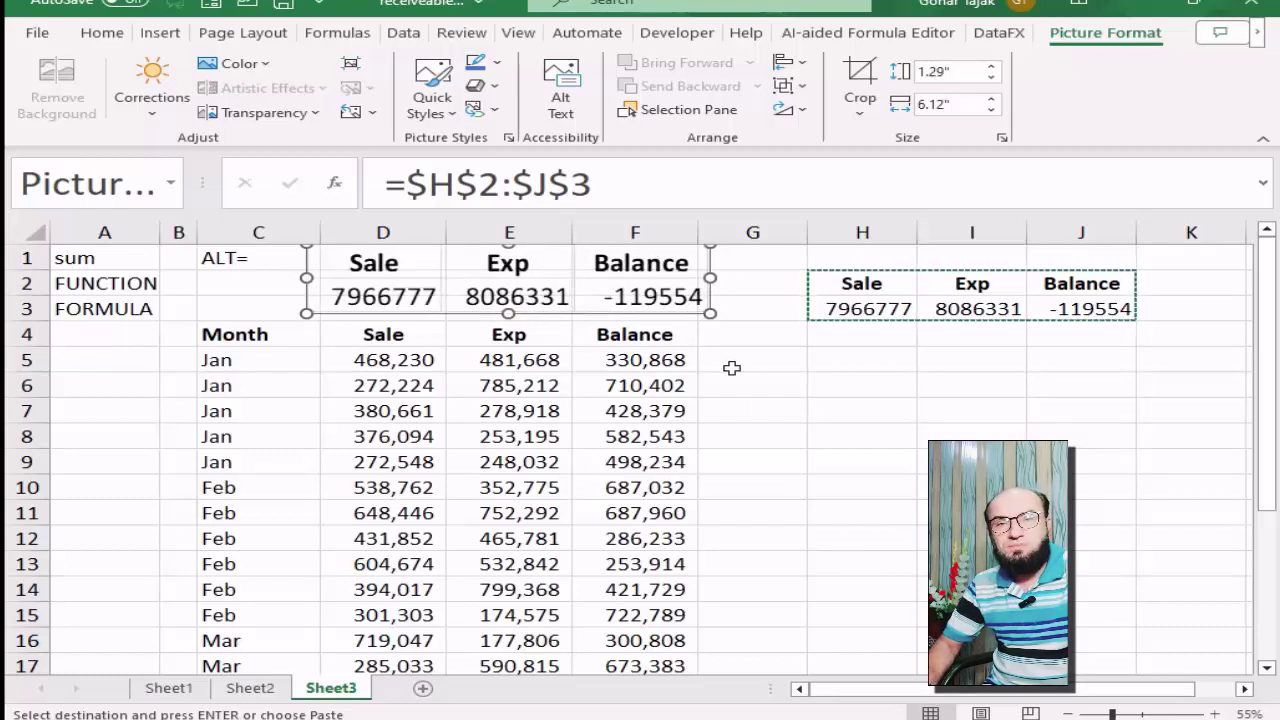
left_click(767, 402)
left_click_drag(848, 285, 1050, 310)
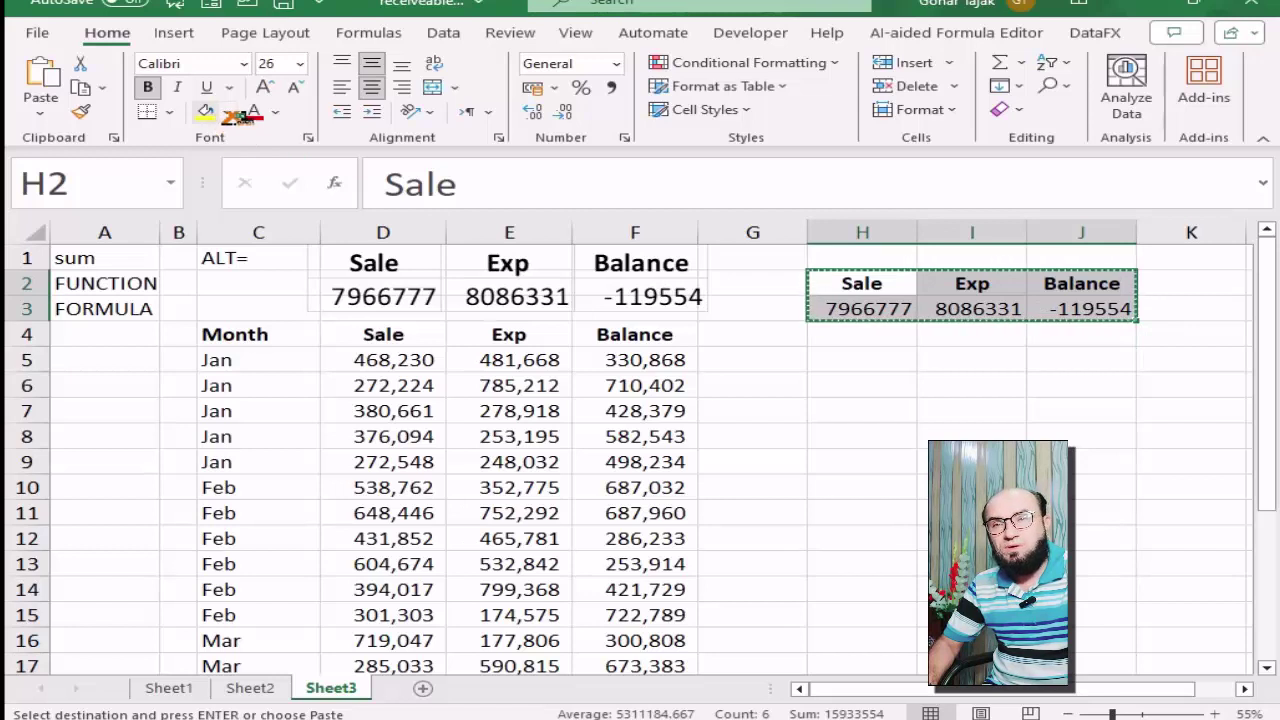
- Give H2:J3 a yellow fill and All Borders
left_click(207, 111)
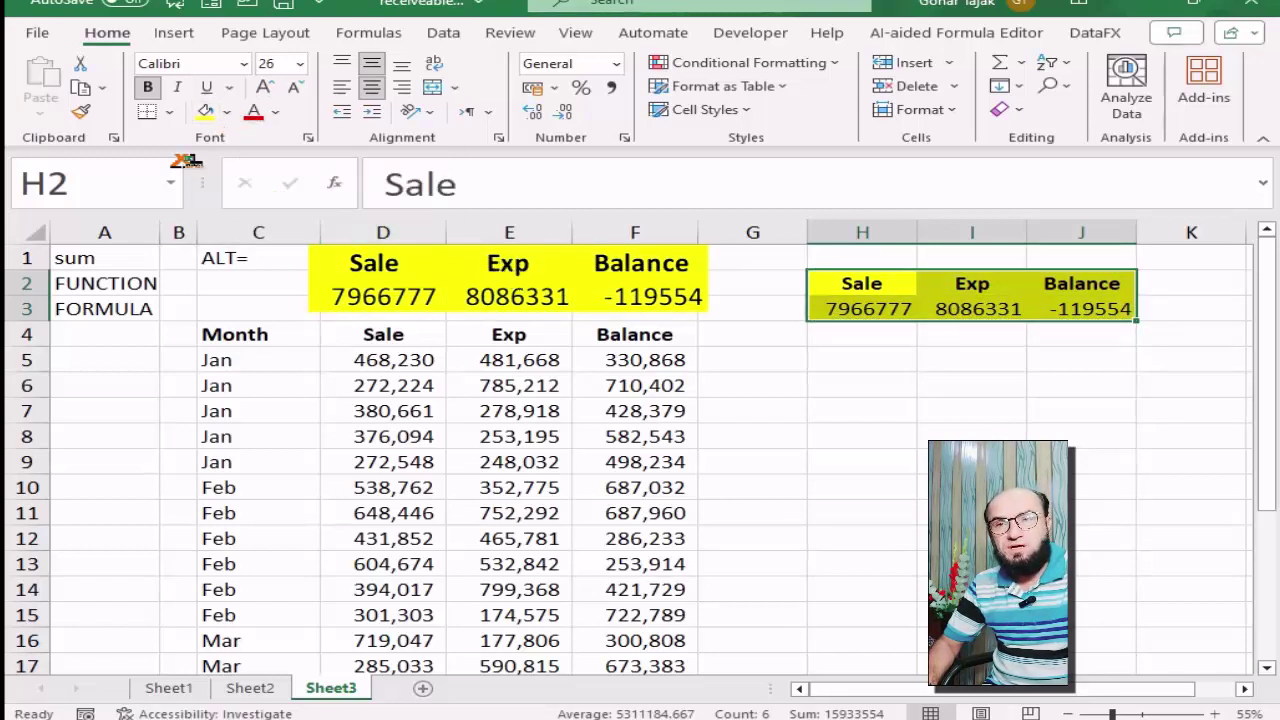
left_click(172, 110)
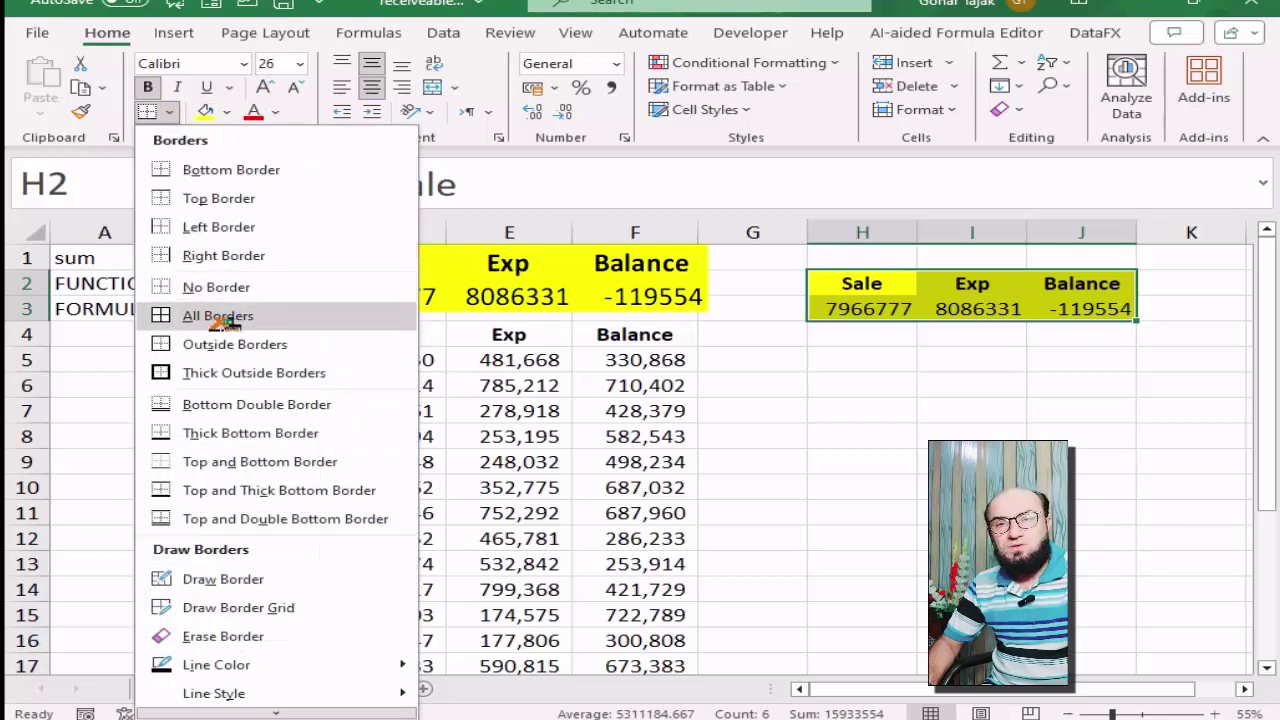
left_click(215, 316)
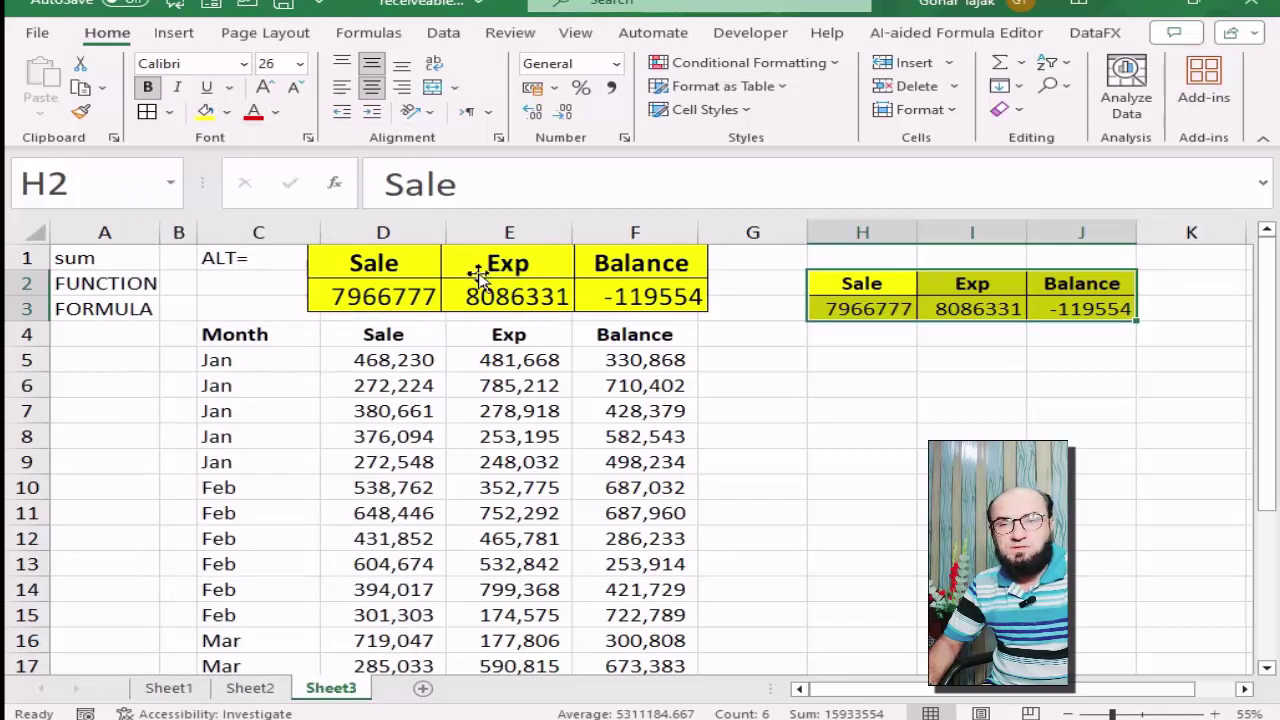
- Select row 5, the first data row below the headers
left_click(414, 510)
key("Up")
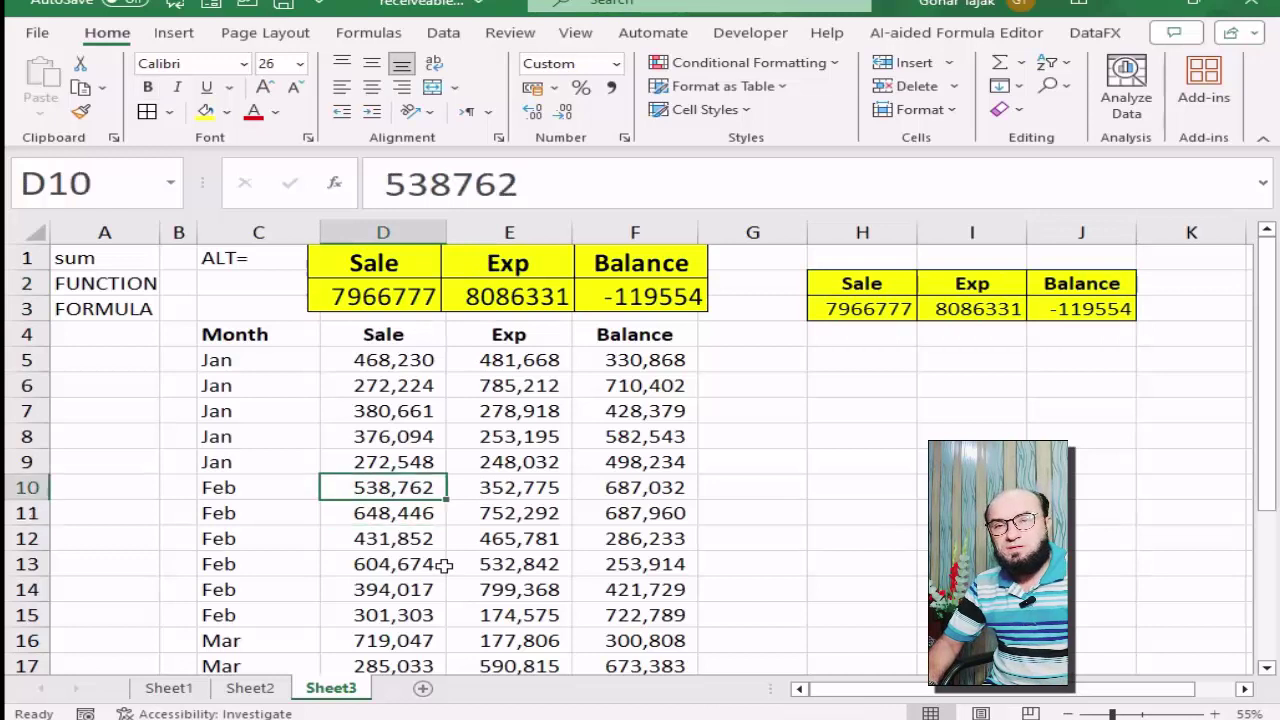
key("Up")
key("Up")
key("Up")
key("Up")
key("Up")
key("Up")
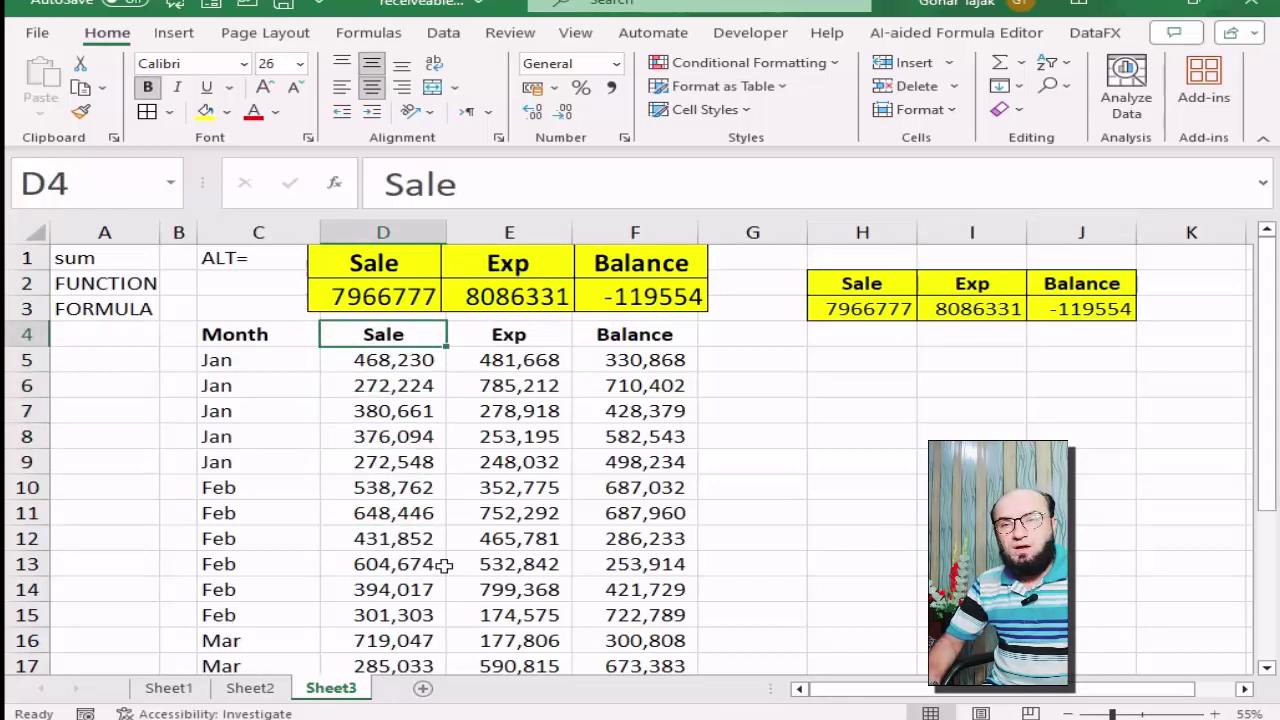
key("shift+space")
key("Down")
key("shift+space")
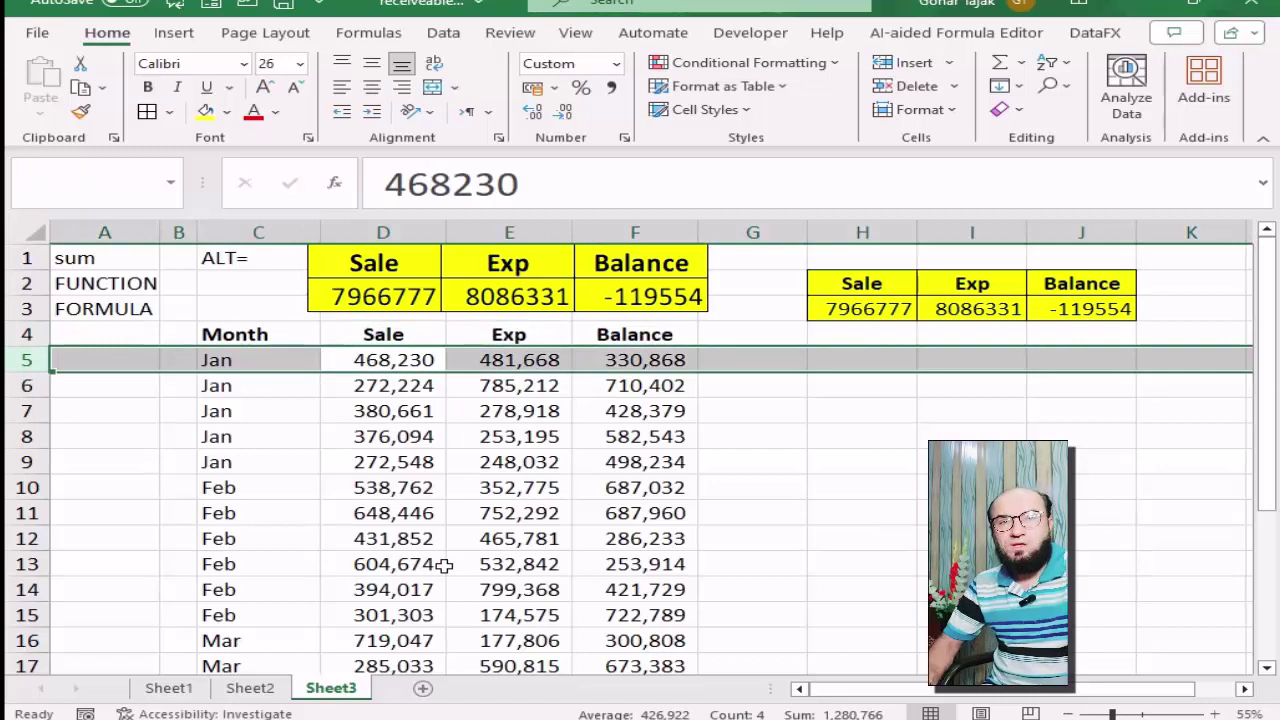
- Freeze panes above row 5 so header rows 1–4 stay visible
left_click(575, 33)
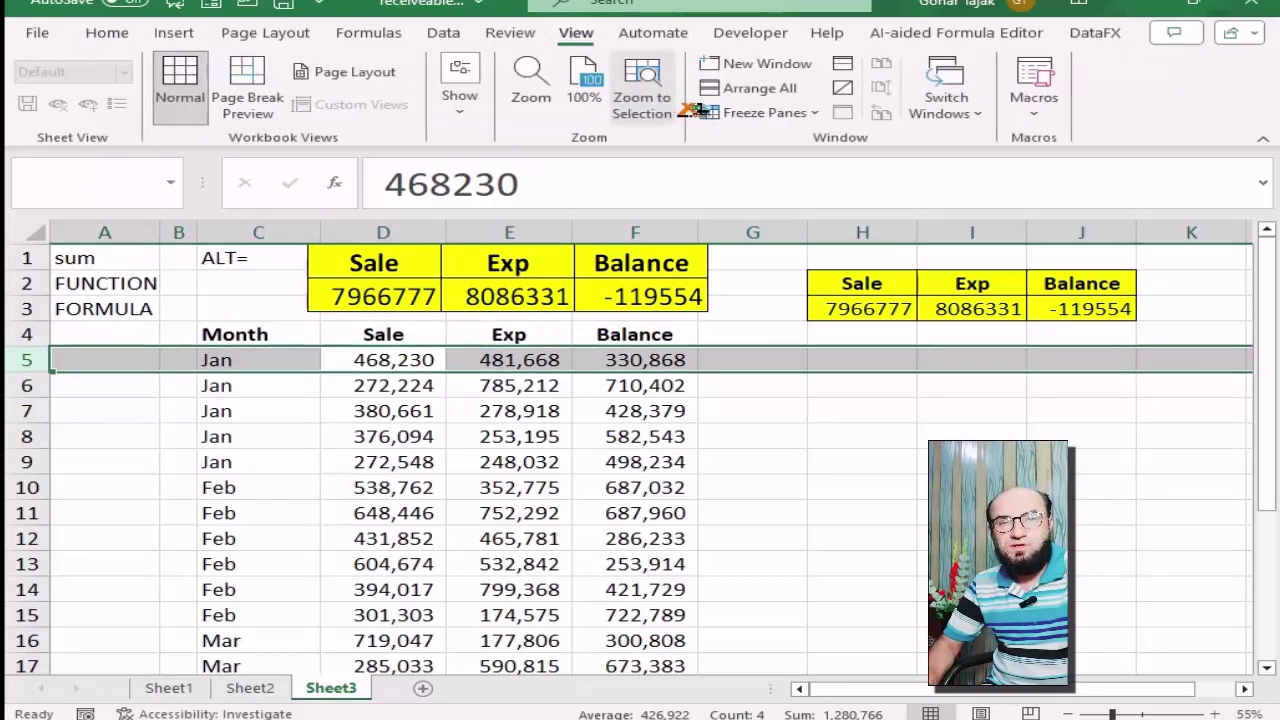
left_click(790, 113)
left_click(790, 165)
- Add an Apr row in C22 with Sale 600000 and check the updated H3:J3 totals
scroll(438, 428, "down", 4)
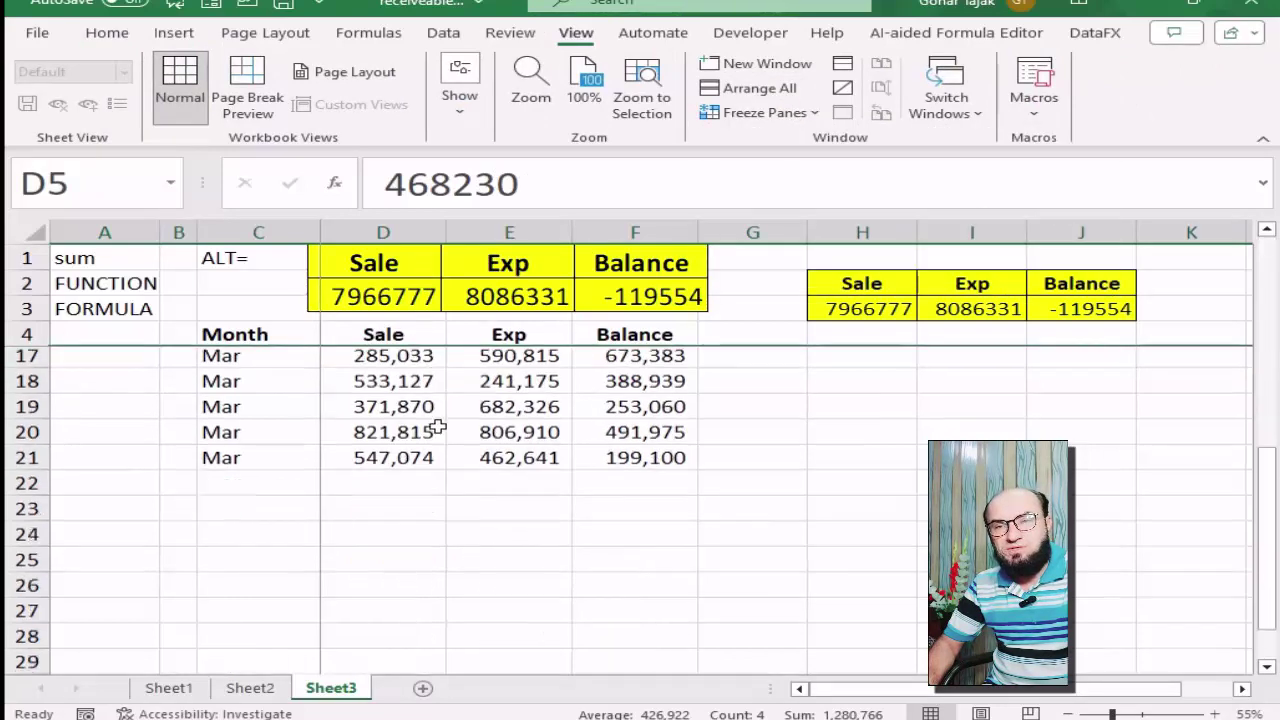
scroll(436, 426, "down", 2)
scroll(434, 425, "up", 3)
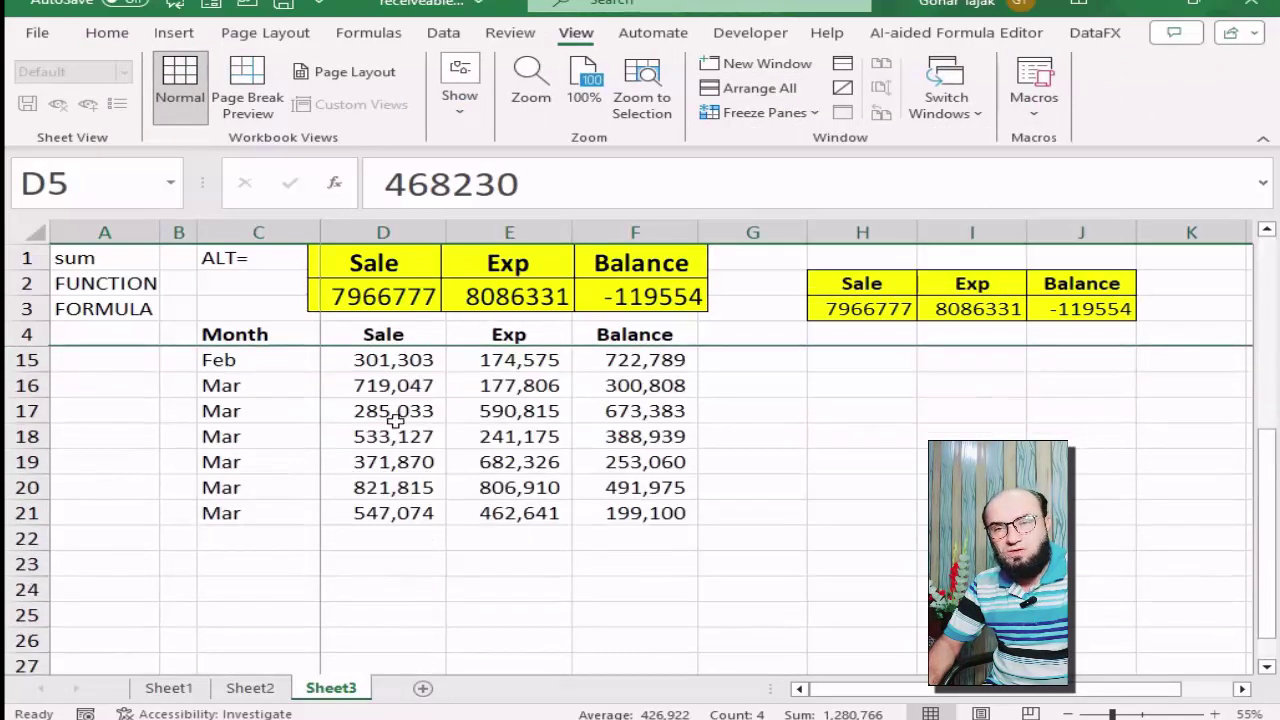
left_click(390, 533)
key("Left")
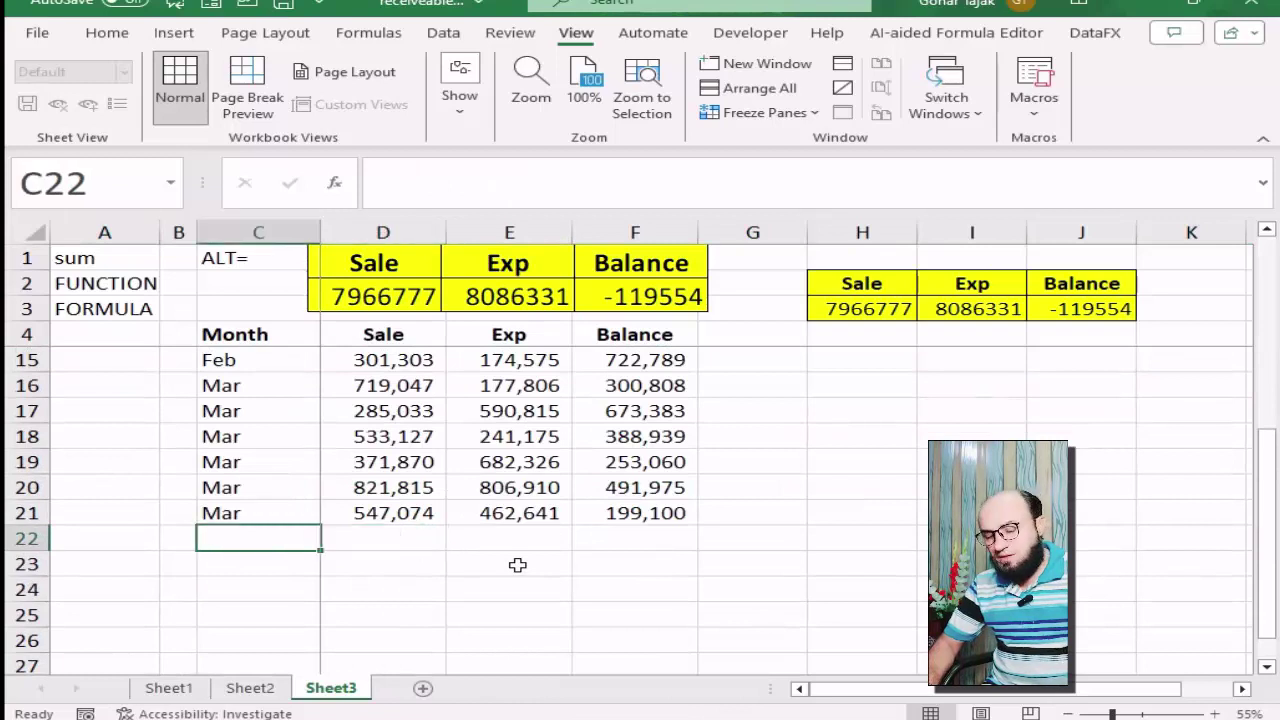
type("Apr")
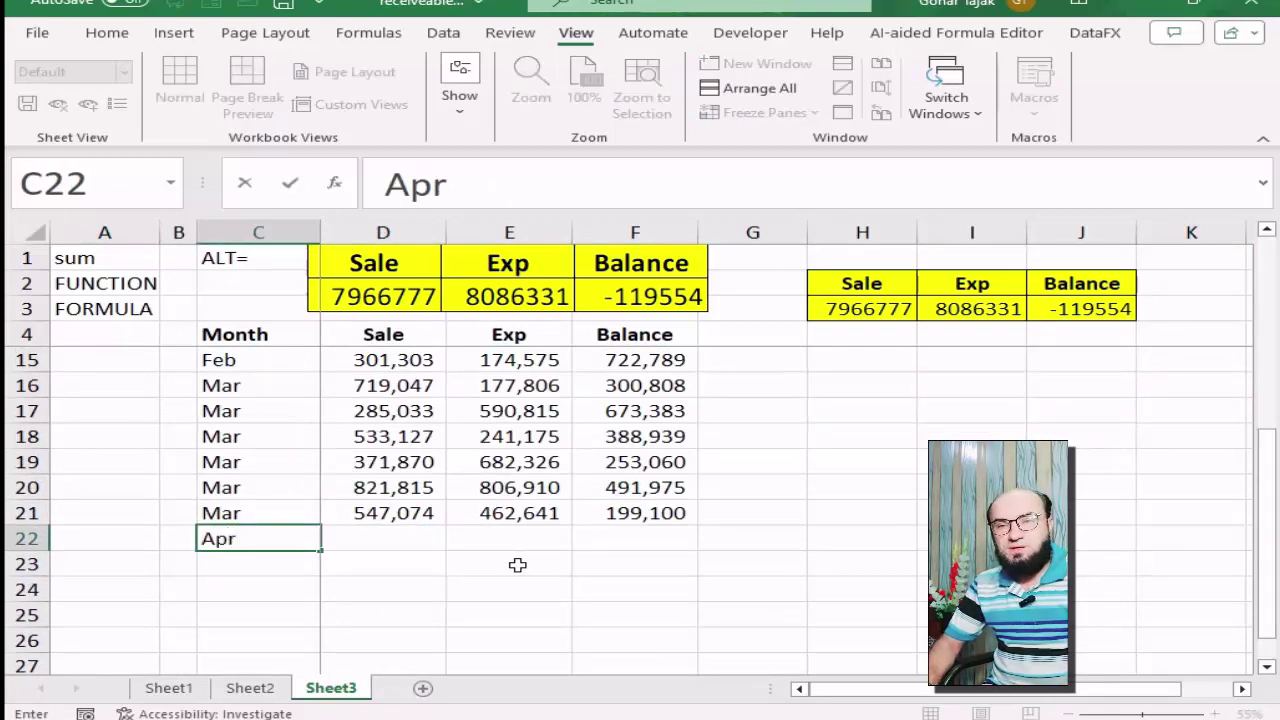
key("Tab")
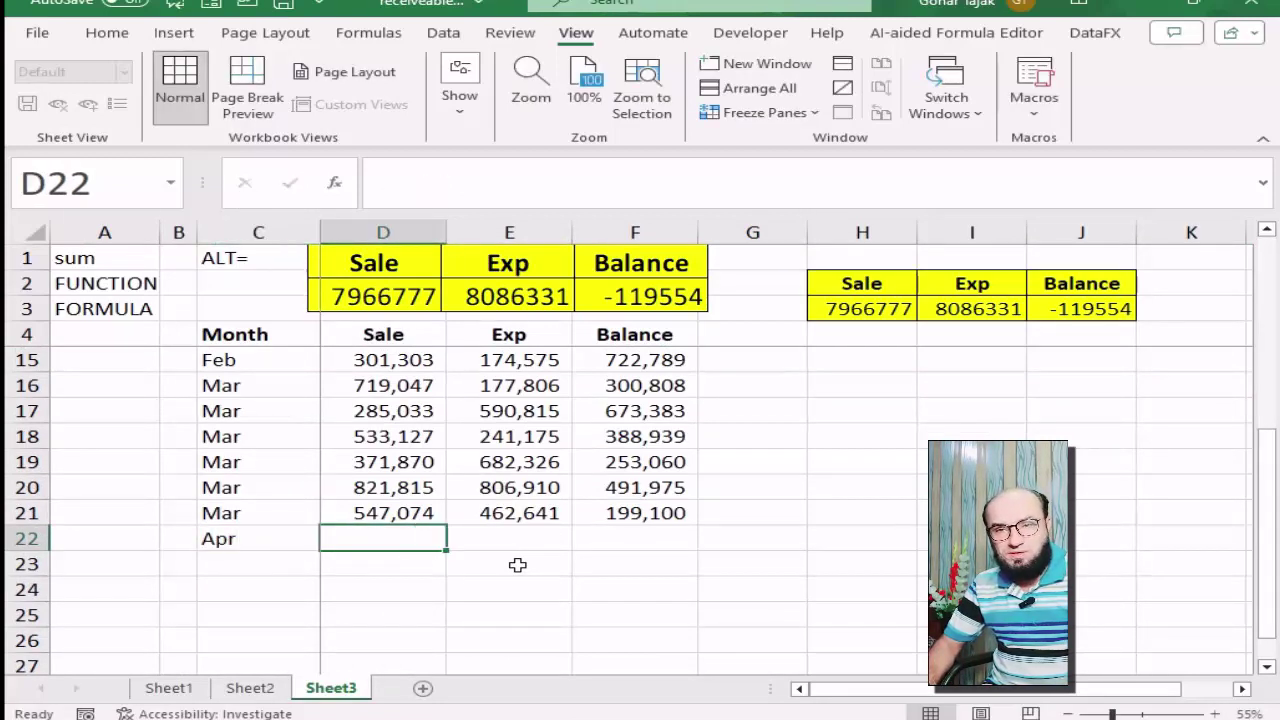
type("60000")
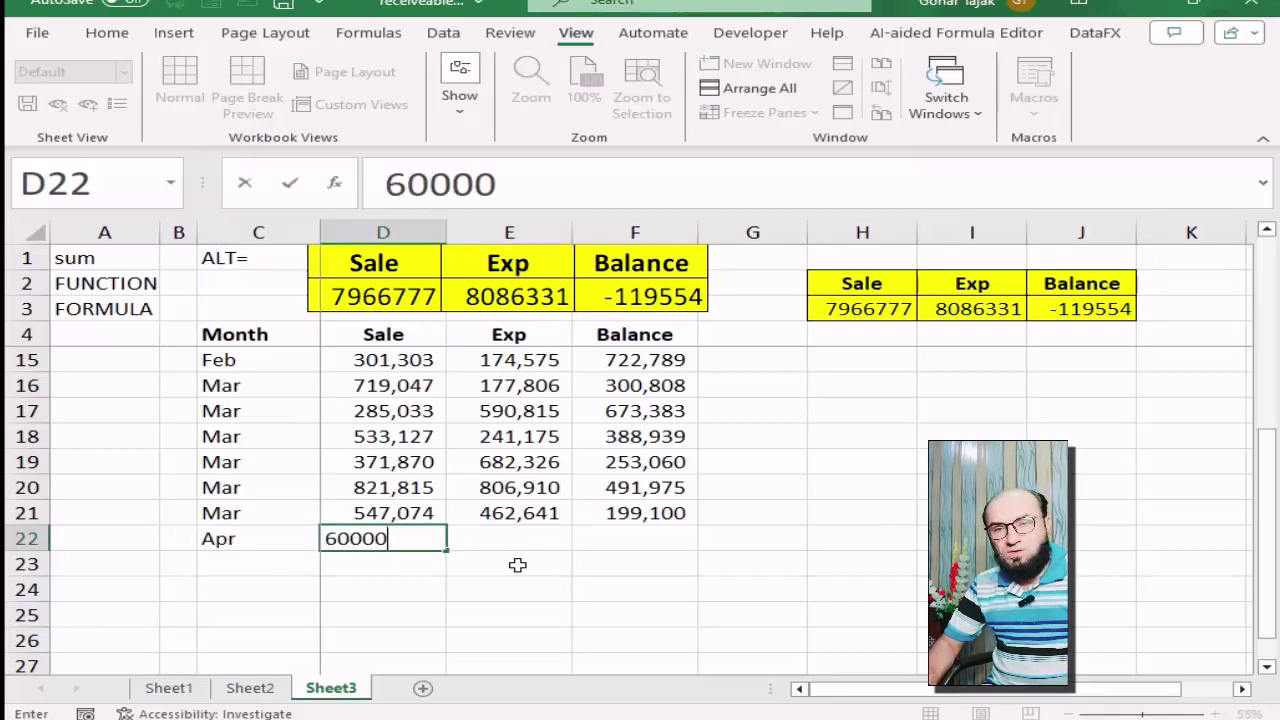
type("0")
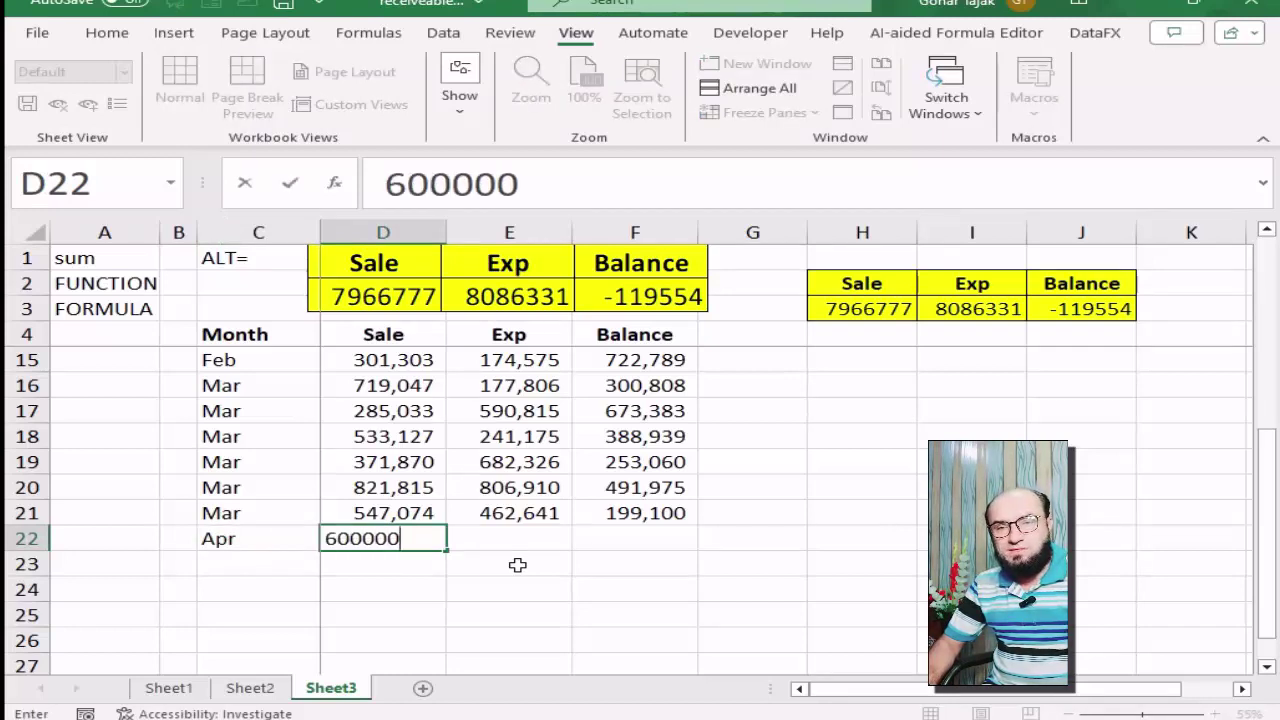
key("Tab")
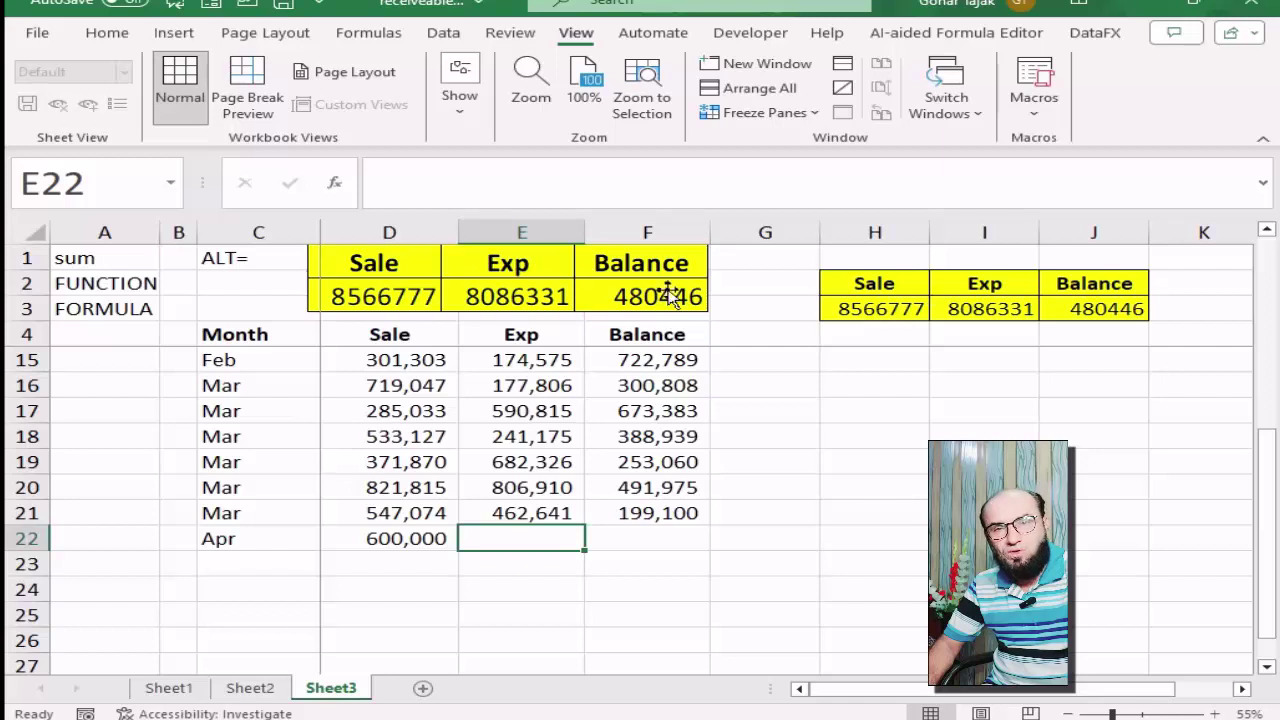
left_click_drag(900, 308, 1046, 308)
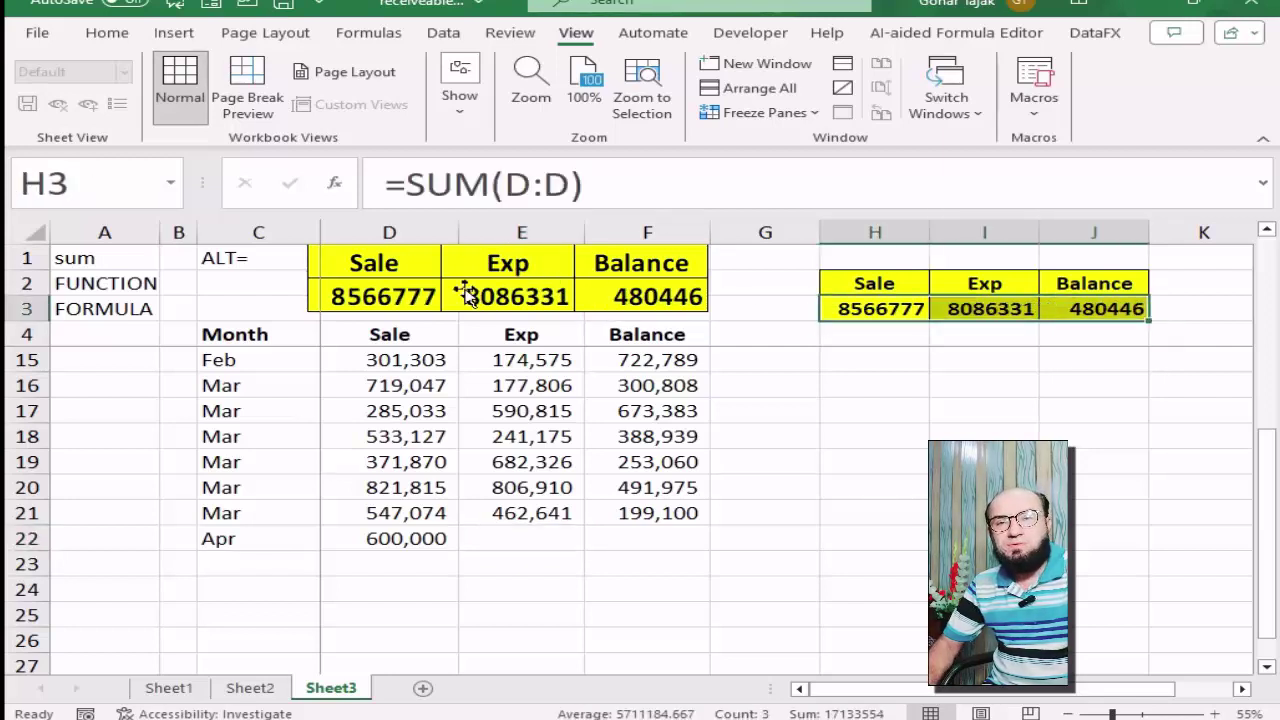
left_click(472, 534)
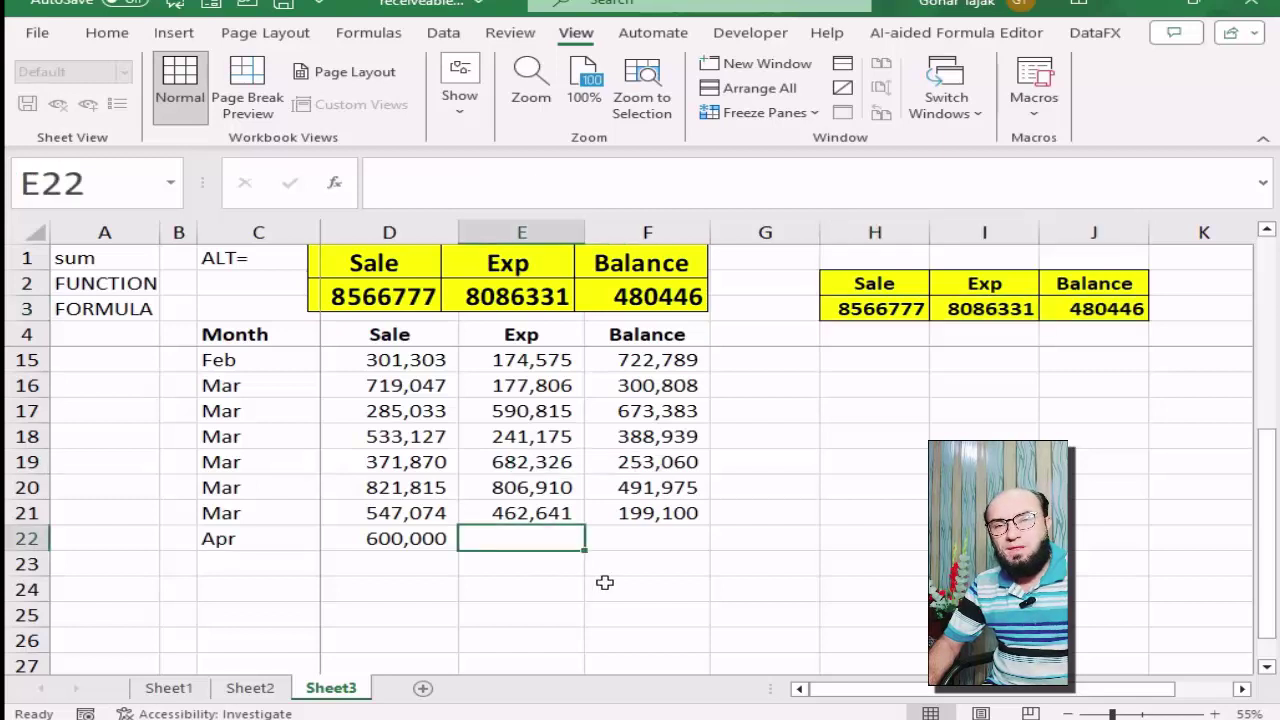
- Enter 35000 as the Apr expense in E22, making Exp 8121331 and Balance 445446
key("Right")
key("Right")
key("Right")
key("Right")
key("Left")
key("Left")
key("Left")
key("Left")
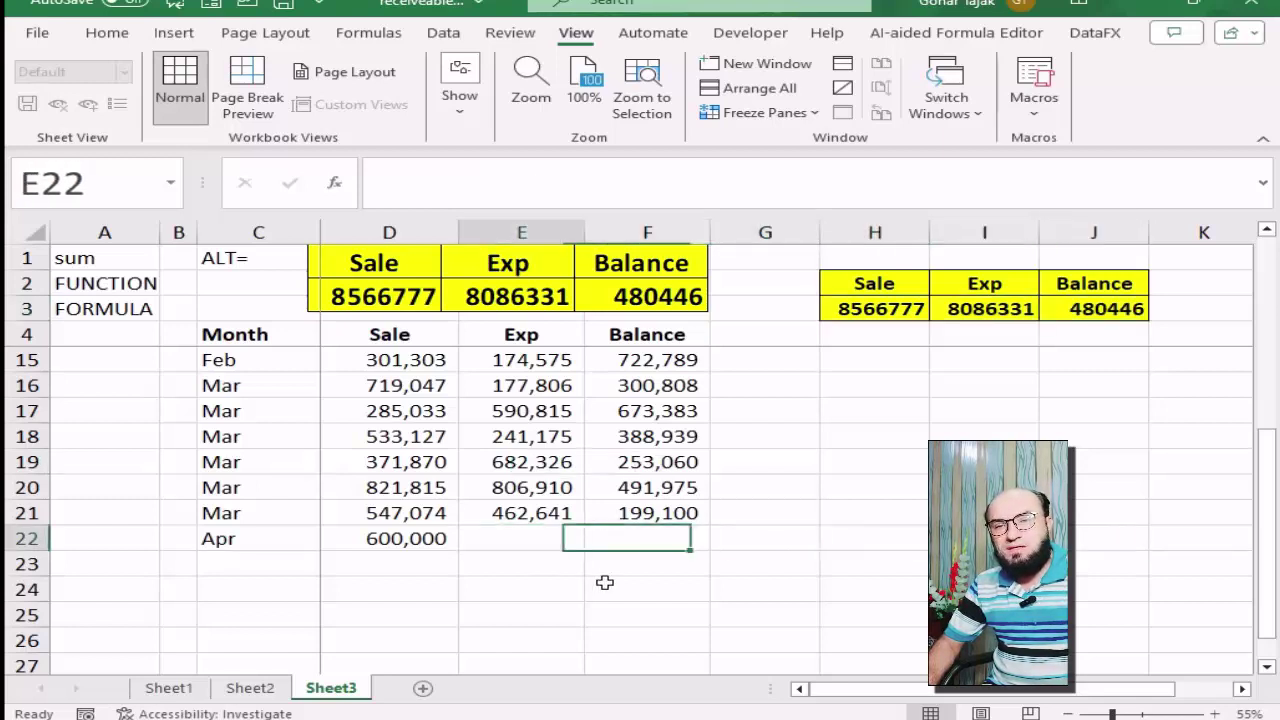
key("Left")
key("Left")
key("Right")
type("35")
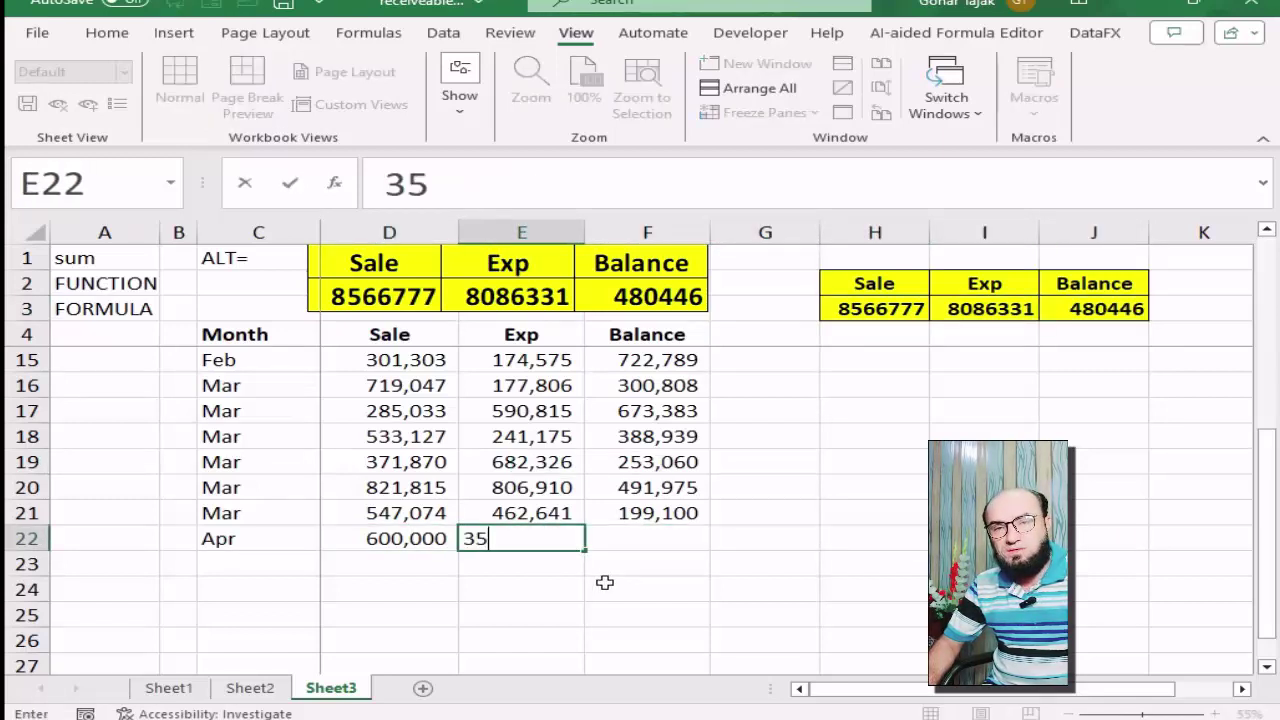
type("000")
key("Tab")
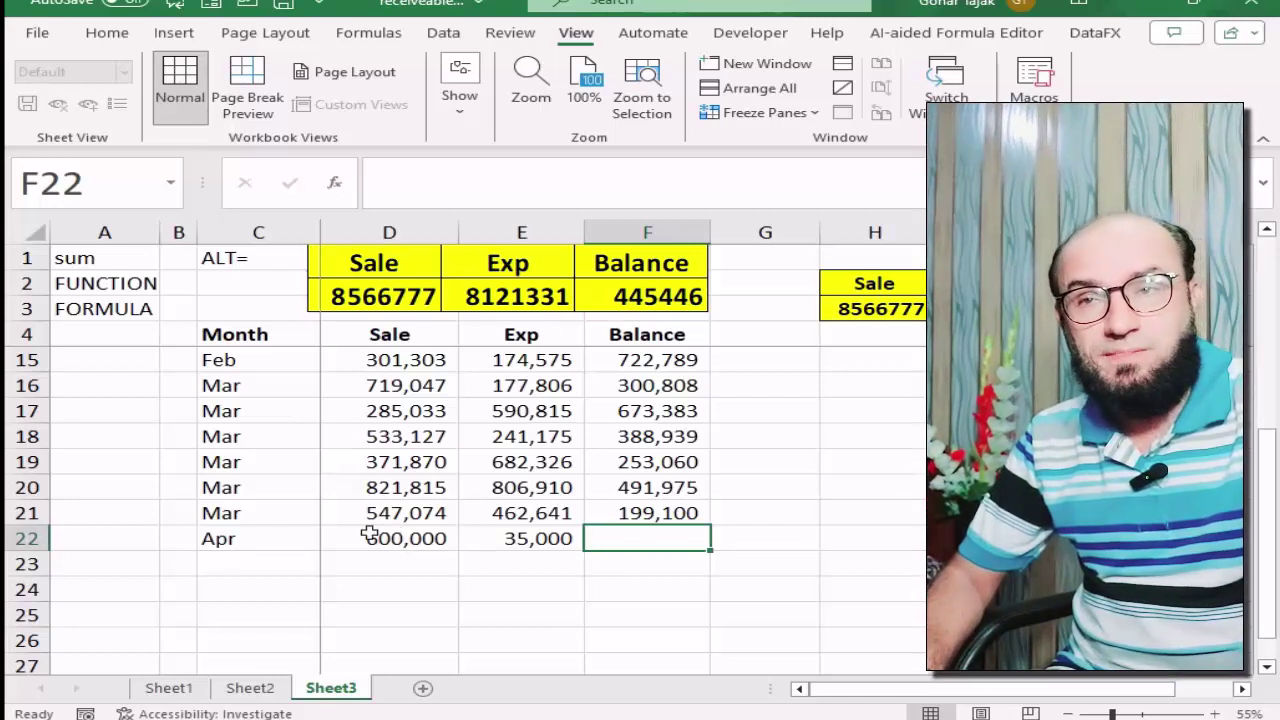
left_click(250, 688)
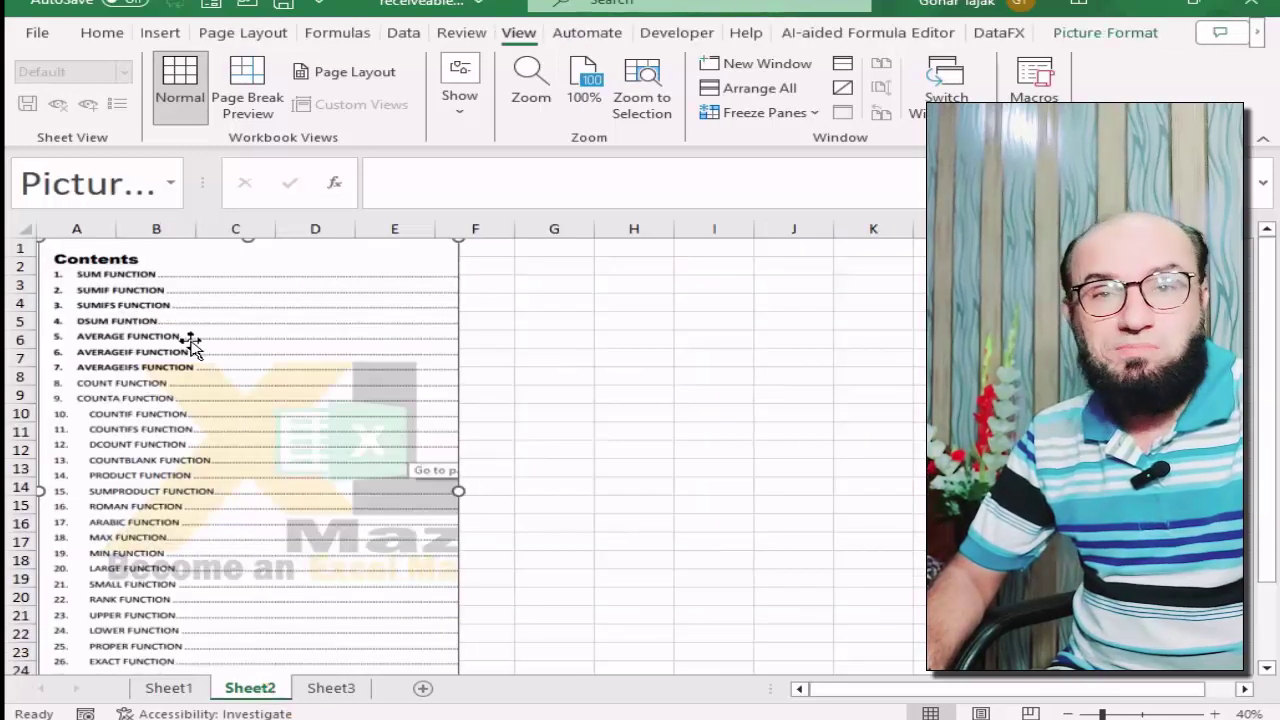
left_click(330, 688)
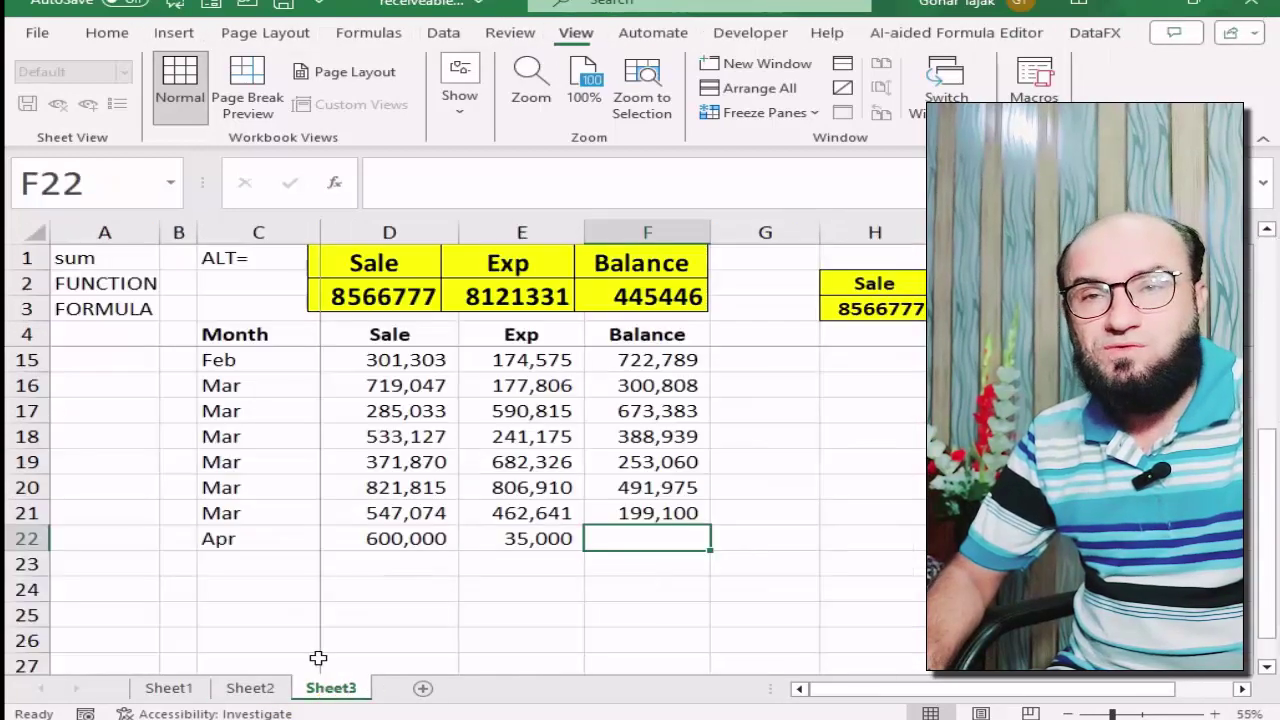
left_click(376, 505)
scroll(377, 503, "up", 3)
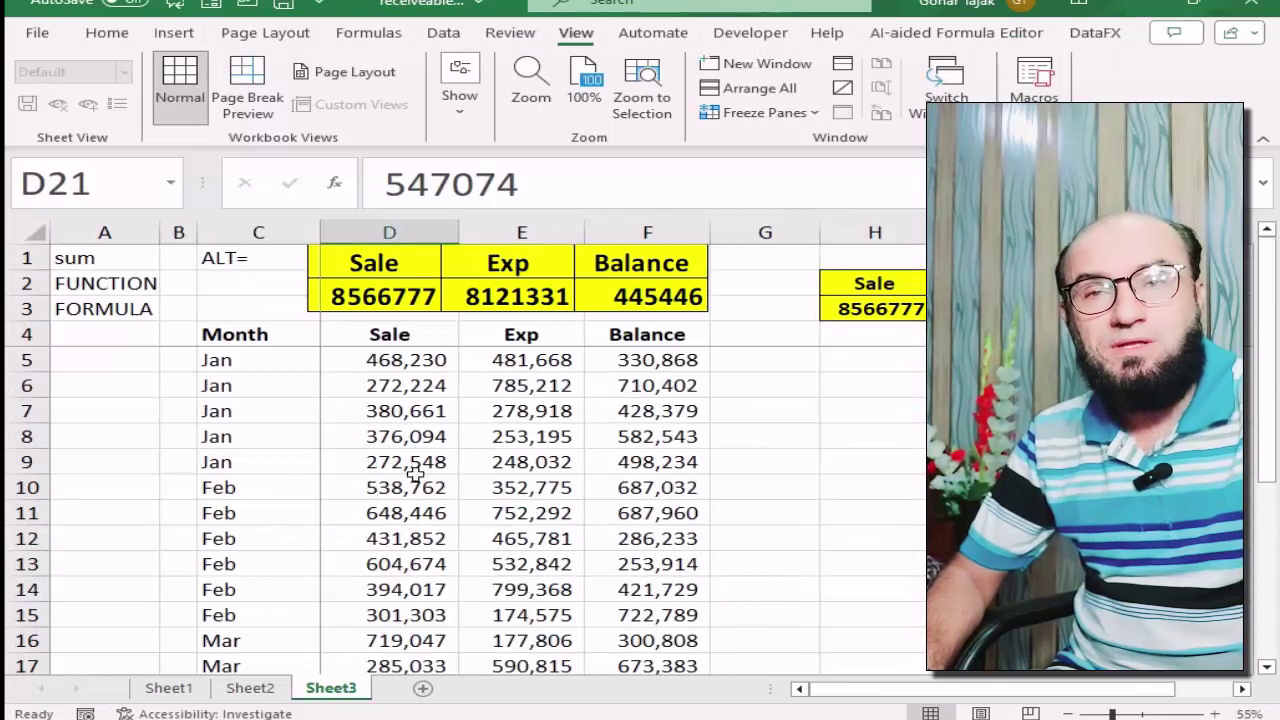
left_click(412, 362)
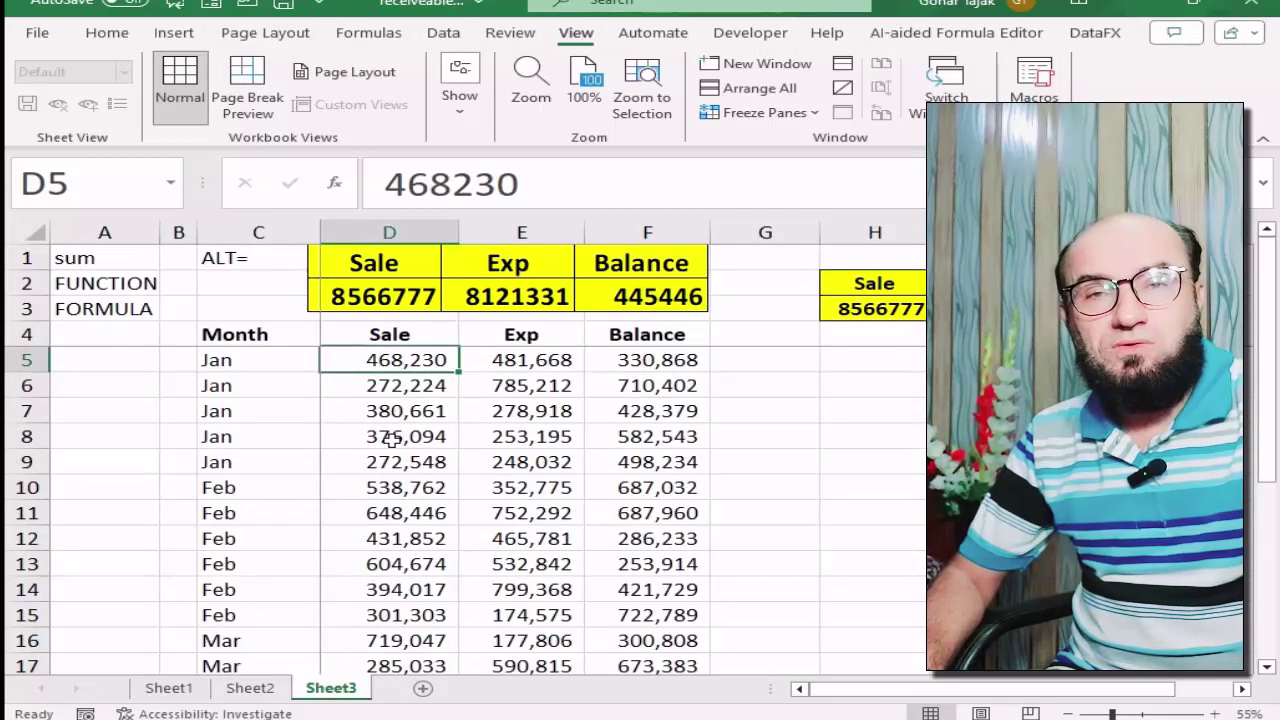